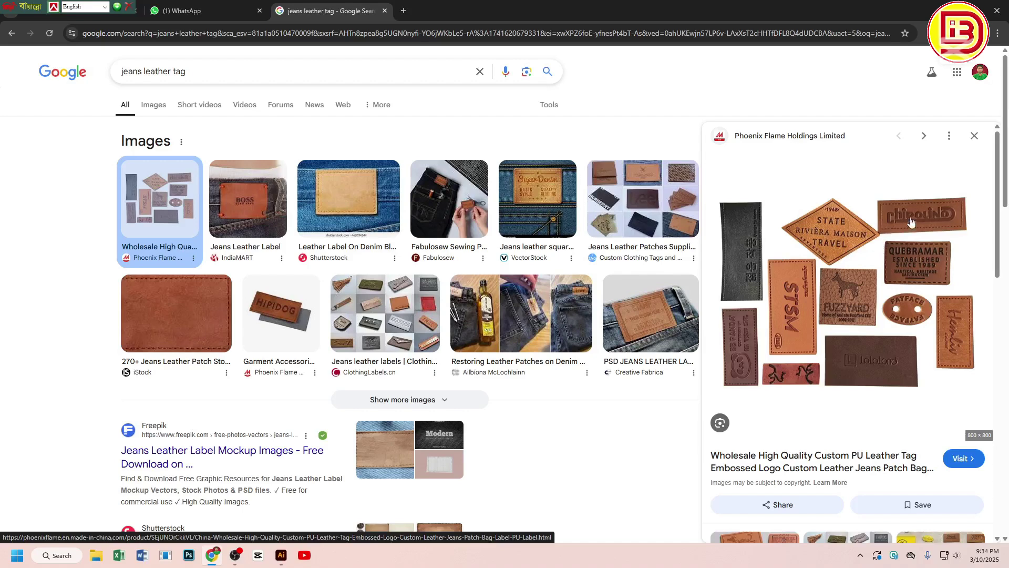
Browse the image results for "jeans leather tag" and preview the Super Denim and Nudie Jeans leather patch examples
{"action": "left_click", "coordinate": [537, 199]}
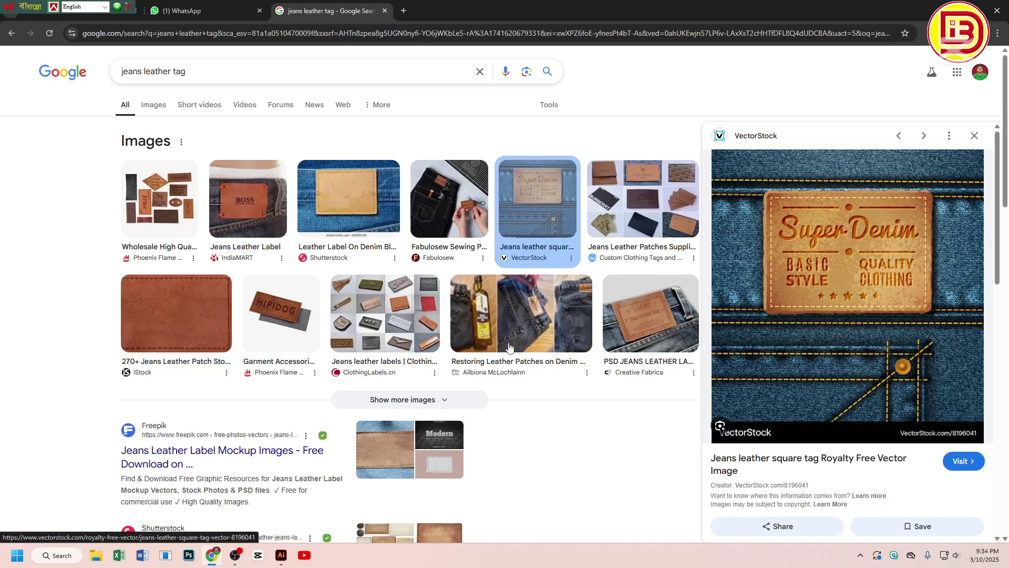
{"action": "scroll", "coordinate": [657, 225], "scroll_direction": "down", "scroll_amount": 3}
{"action": "scroll", "coordinate": [476, 413], "scroll_direction": "up", "scroll_amount": 5}
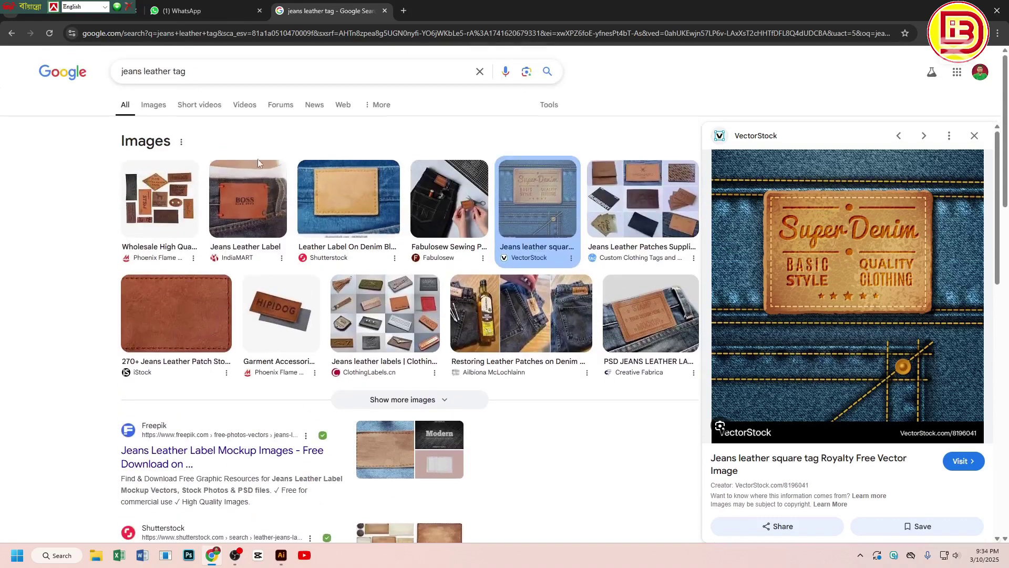
{"action": "left_click", "coordinate": [152, 103]}
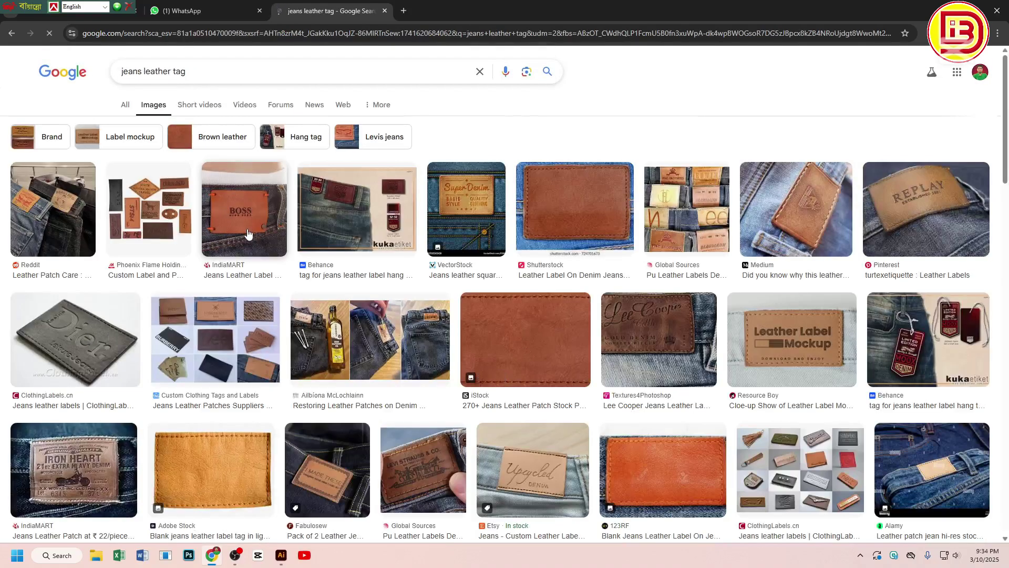
{"action": "scroll", "coordinate": [506, 409], "scroll_direction": "down", "scroll_amount": 3}
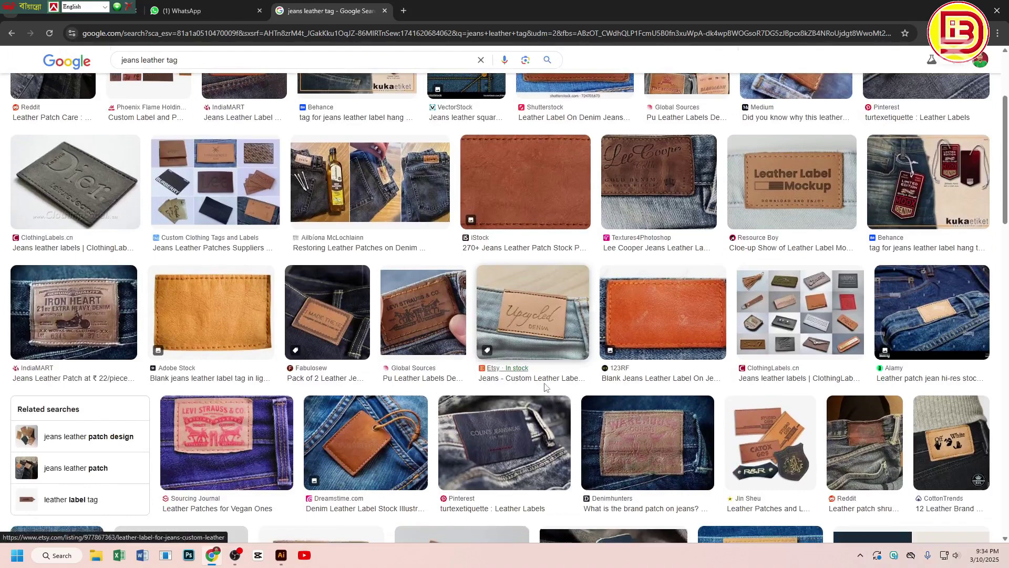
{"action": "scroll", "coordinate": [545, 388], "scroll_direction": "down", "scroll_amount": 5}
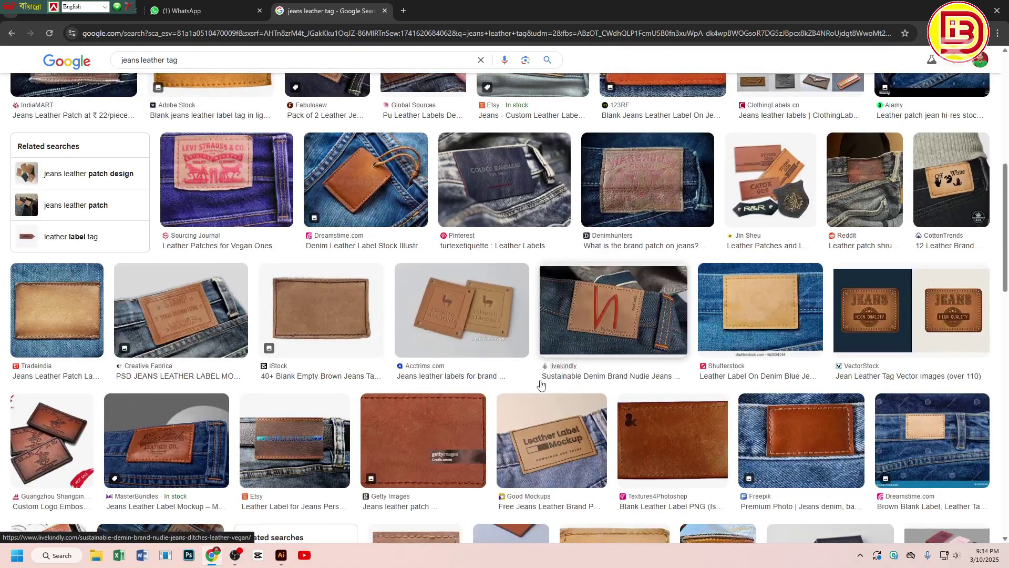
{"action": "left_click", "coordinate": [626, 300]}
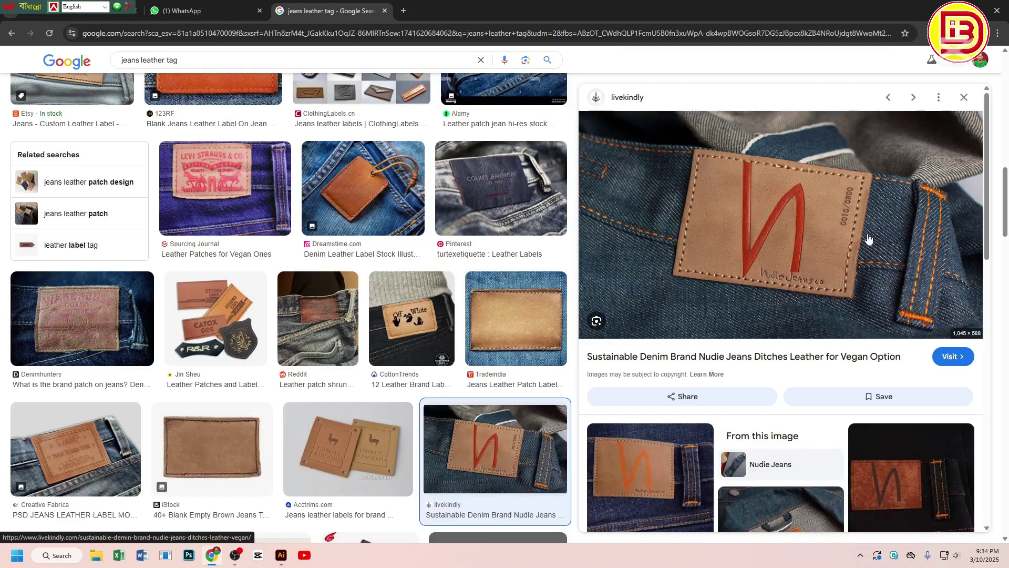
Switch to Illustrator and examine the 8 × 3 cm label artwork and the engraved PU label specification sheet
{"action": "left_click", "coordinate": [282, 555]}
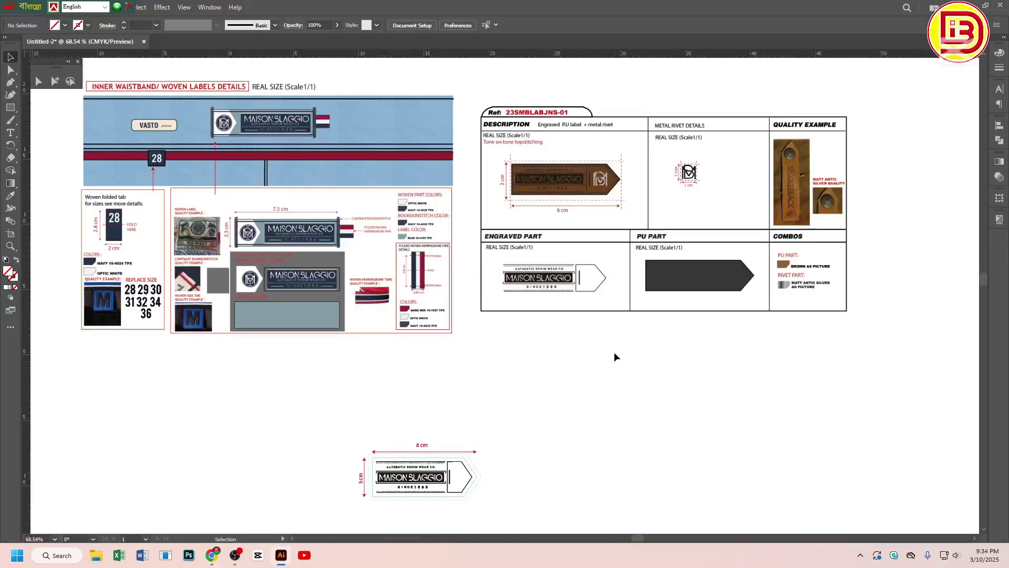
{"action": "key", "text": "space"}
{"action": "left_click_drag", "start_coordinate": [483, 335], "coordinate": [501, 258]}
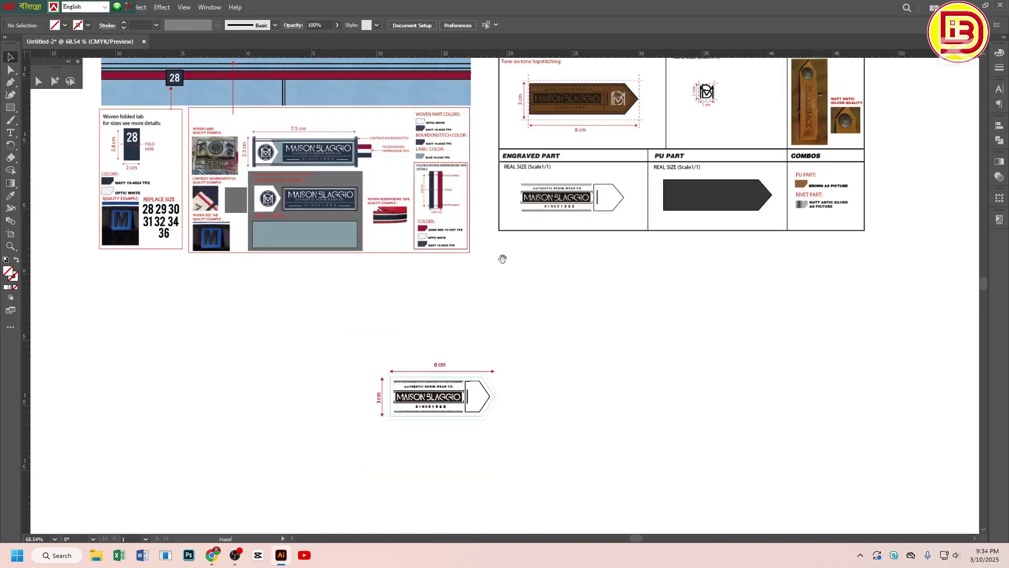
{"action": "left_click_drag", "start_coordinate": [301, 335], "coordinate": [486, 423]}
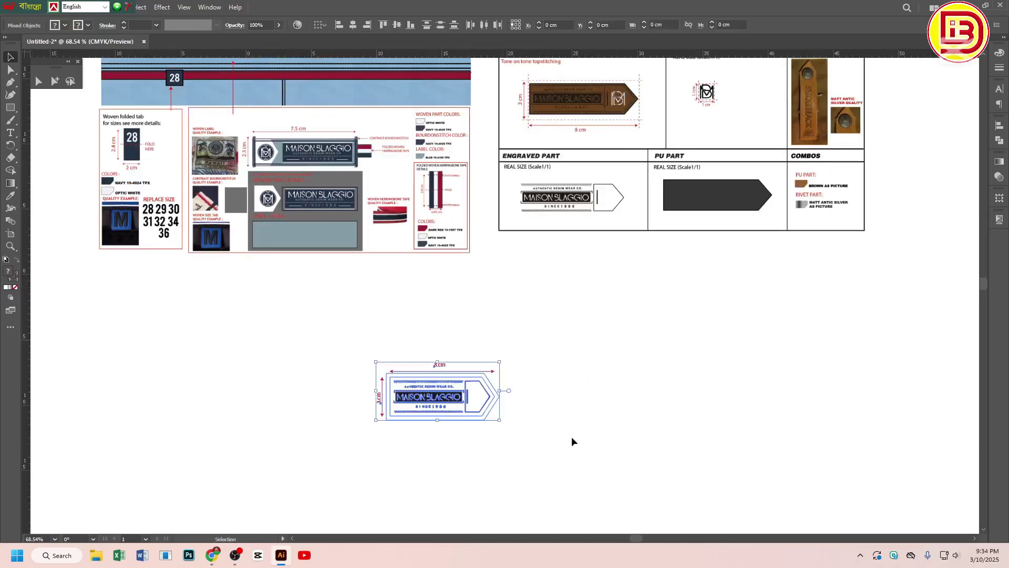
{"action": "left_click", "coordinate": [542, 329]}
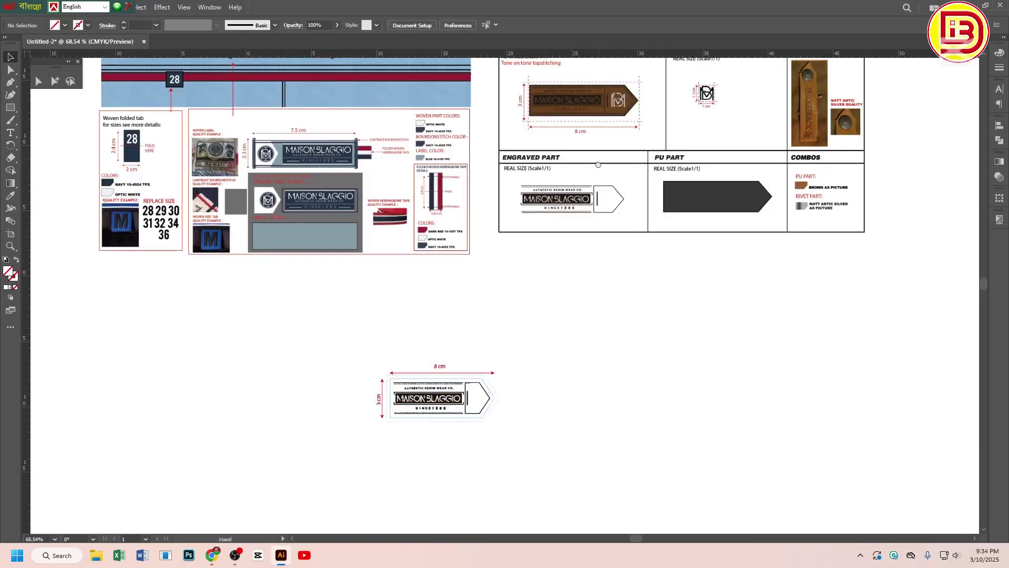
{"action": "scroll", "coordinate": [523, 141], "scroll_direction": "up", "scroll_amount": 1}
{"action": "scroll", "coordinate": [523, 141], "scroll_direction": "right", "scroll_amount": 1}
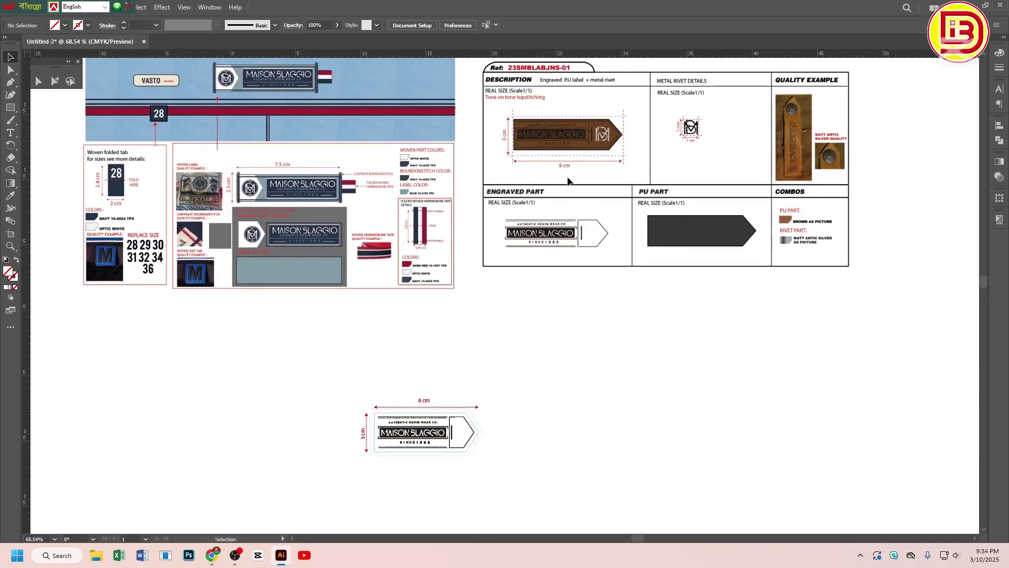
Draw a rectangle about 9.43 × 3.59 cm below the PU label specification sheet and give it a black stroke
{"action": "key", "text": "m"}
{"action": "left_click_drag", "start_coordinate": [514, 342], "coordinate": [636, 389]}
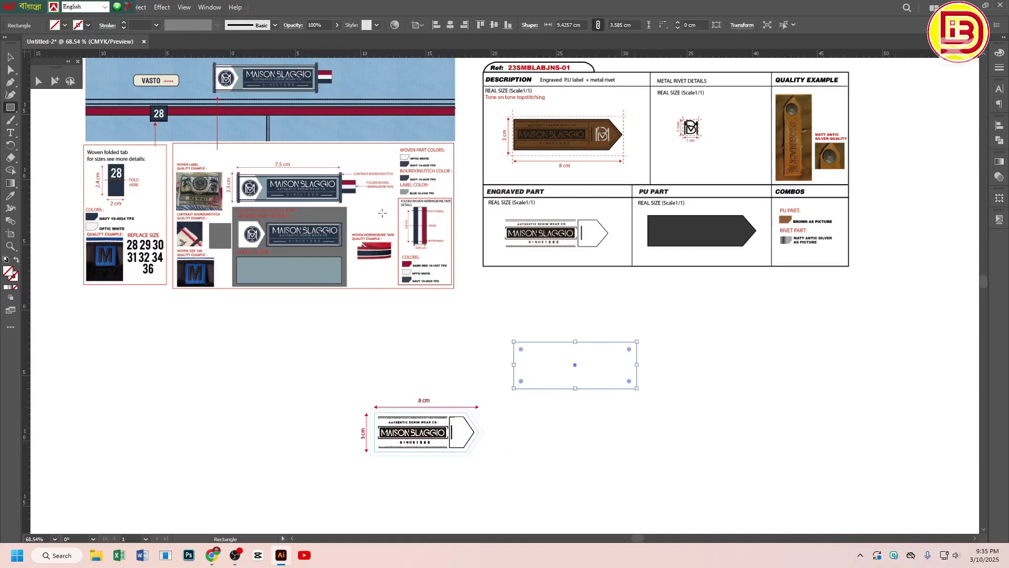
{"action": "left_click", "coordinate": [999, 53]}
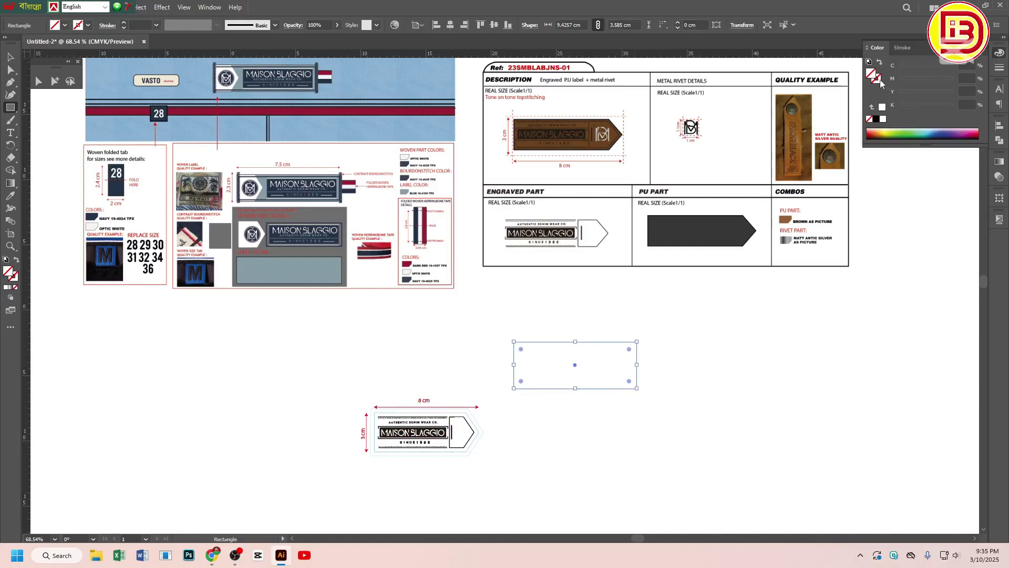
{"action": "left_click", "coordinate": [876, 119]}
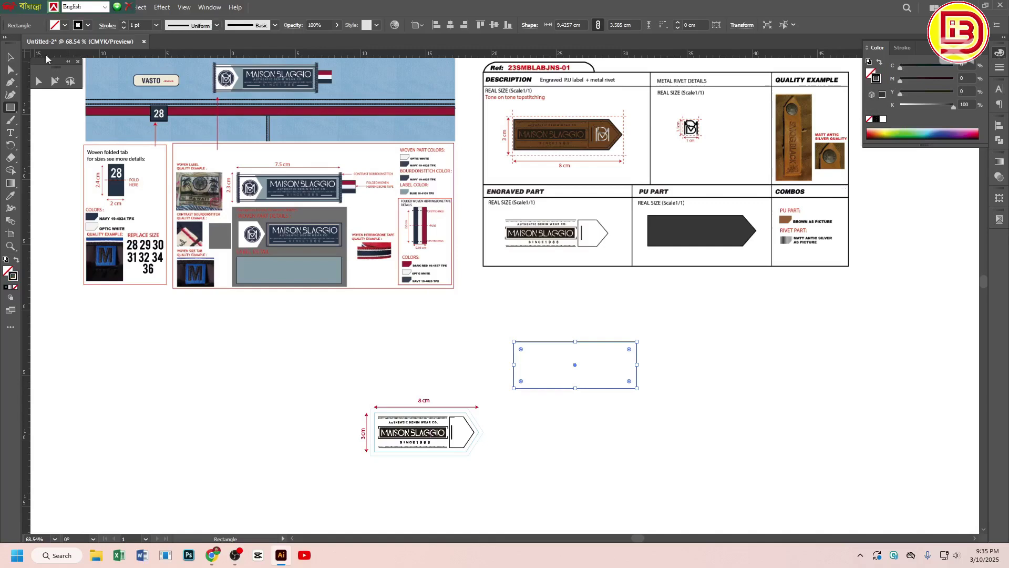
{"action": "left_click", "coordinate": [13, 59]}
{"action": "left_click", "coordinate": [491, 332]}
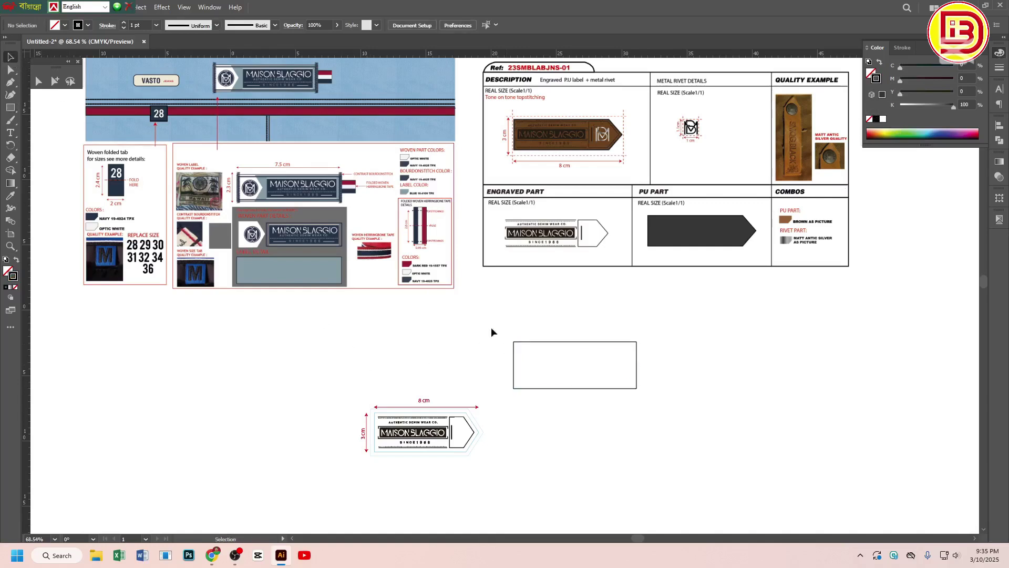
Select the new rectangle and set the ruler units to centimeters
{"action": "left_click", "coordinate": [608, 388]}
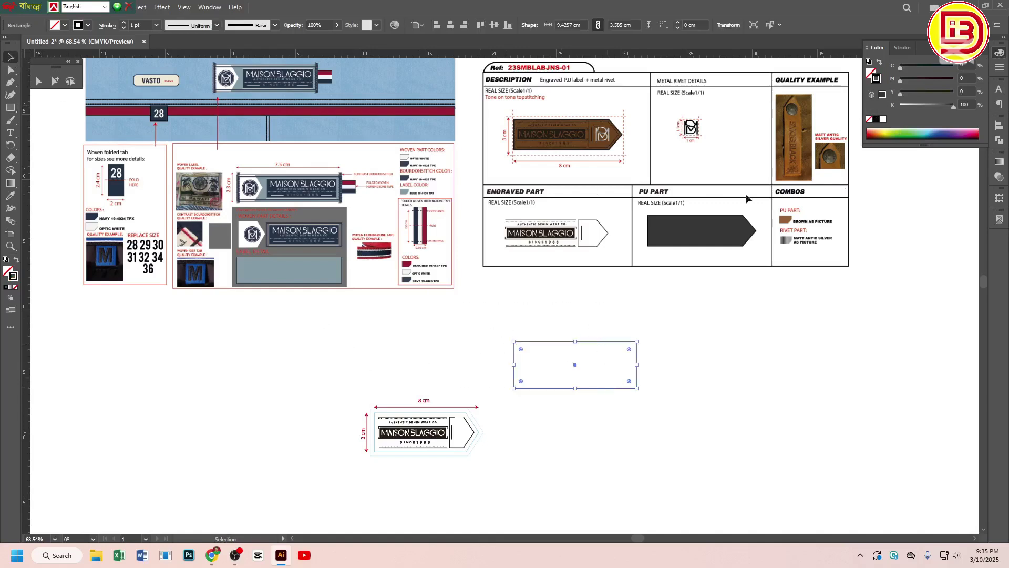
{"action": "right_click", "coordinate": [839, 57]}
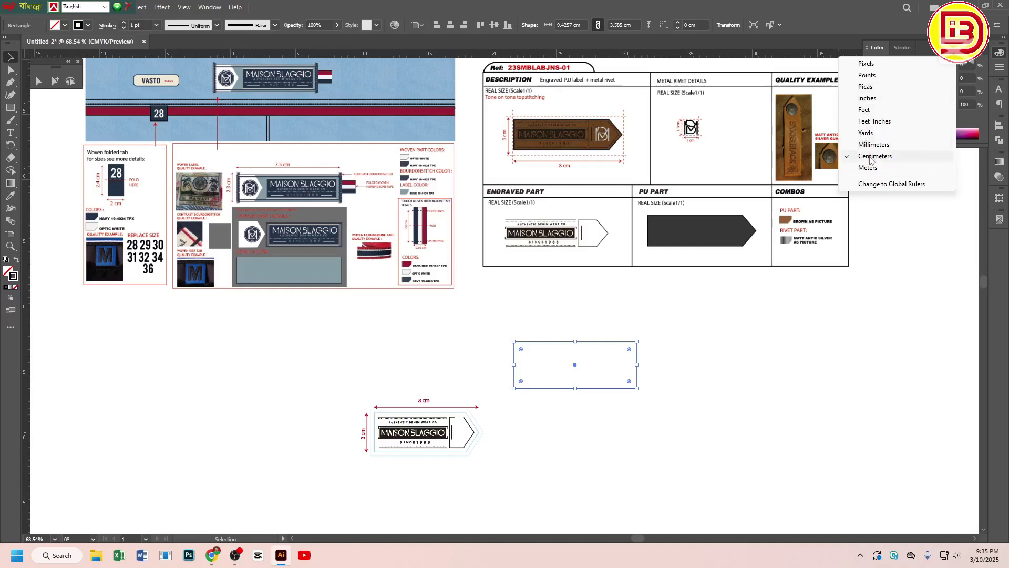
{"action": "left_click", "coordinate": [893, 155]}
Set the rectangle's height to 3 cm and its width to 8 cm, then deselect it
{"action": "left_click", "coordinate": [999, 198]}
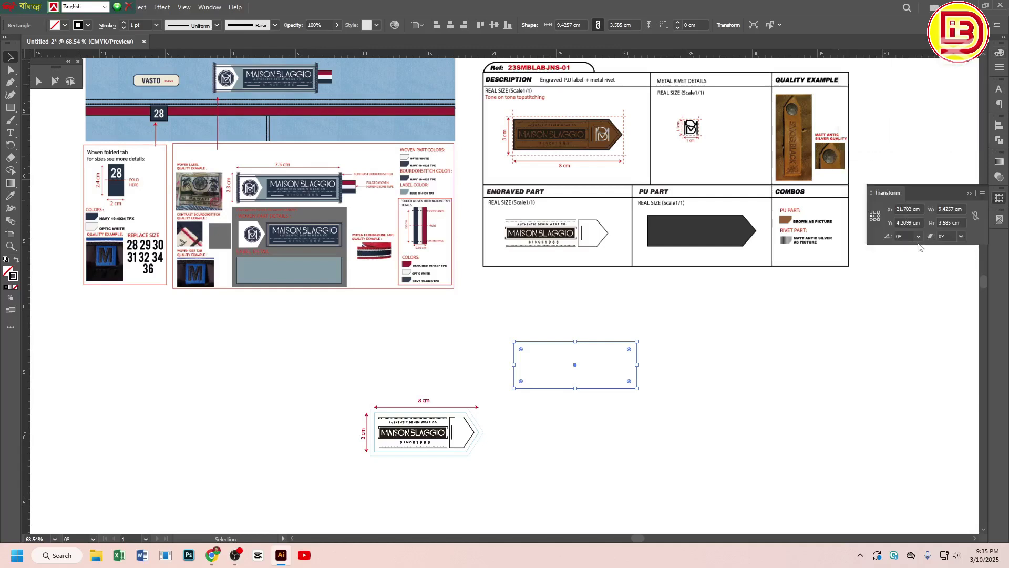
{"action": "left_click", "coordinate": [941, 223]}
{"action": "type", "text": "3"}
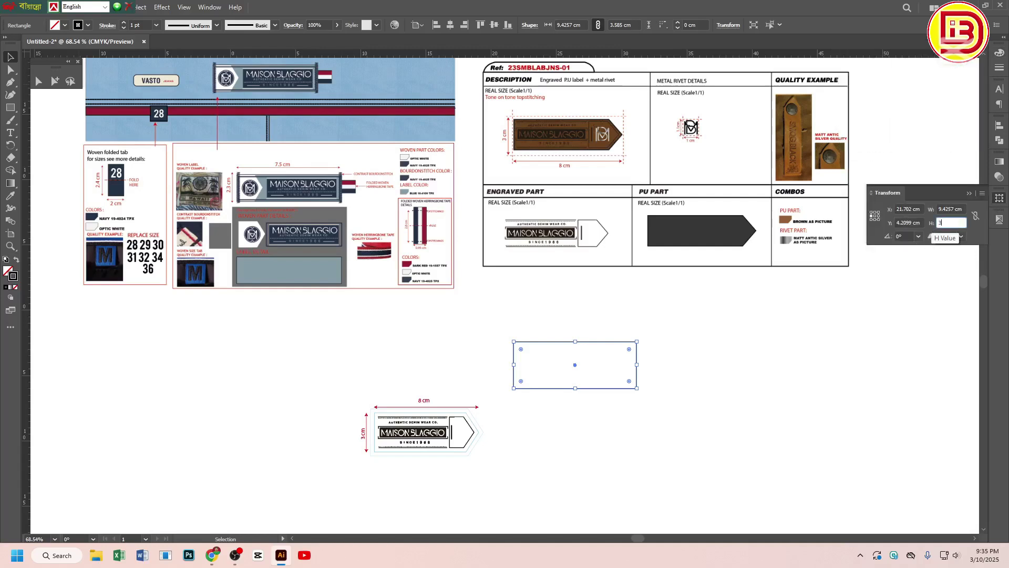
{"action": "key", "text": "Tab"}
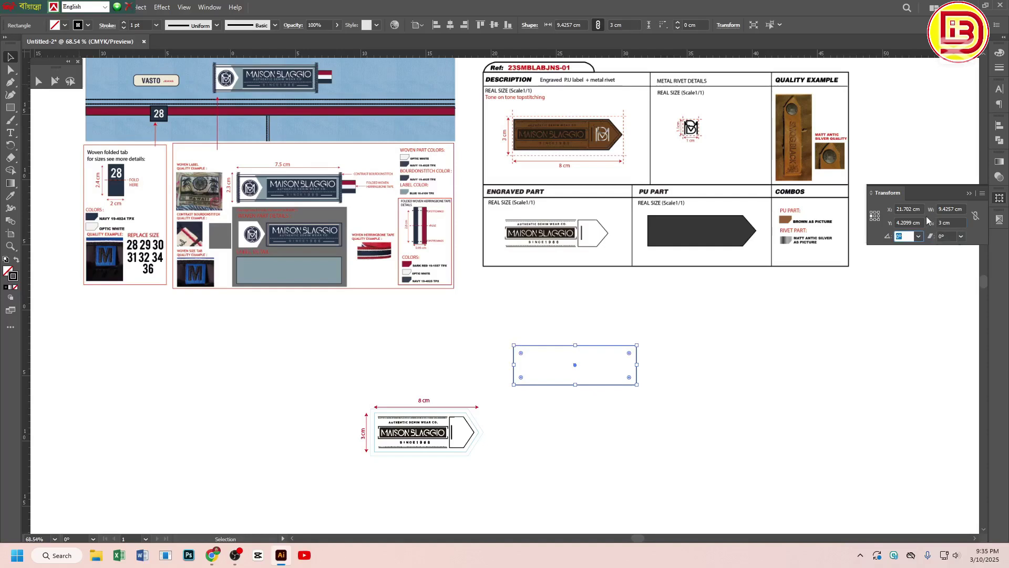
{"action": "left_click", "coordinate": [933, 209]}
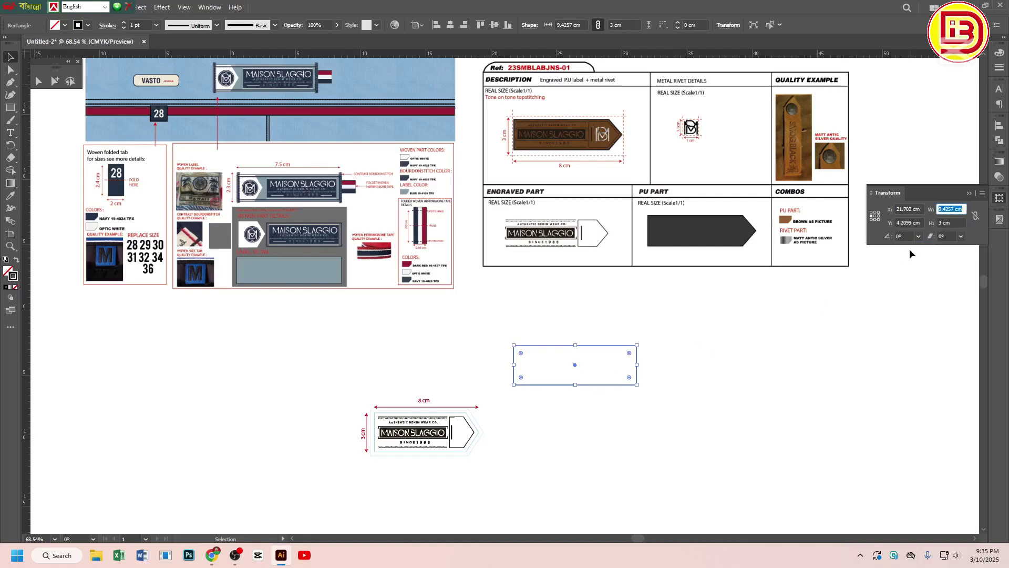
{"action": "type", "text": "8"}
{"action": "key", "text": "Return"}
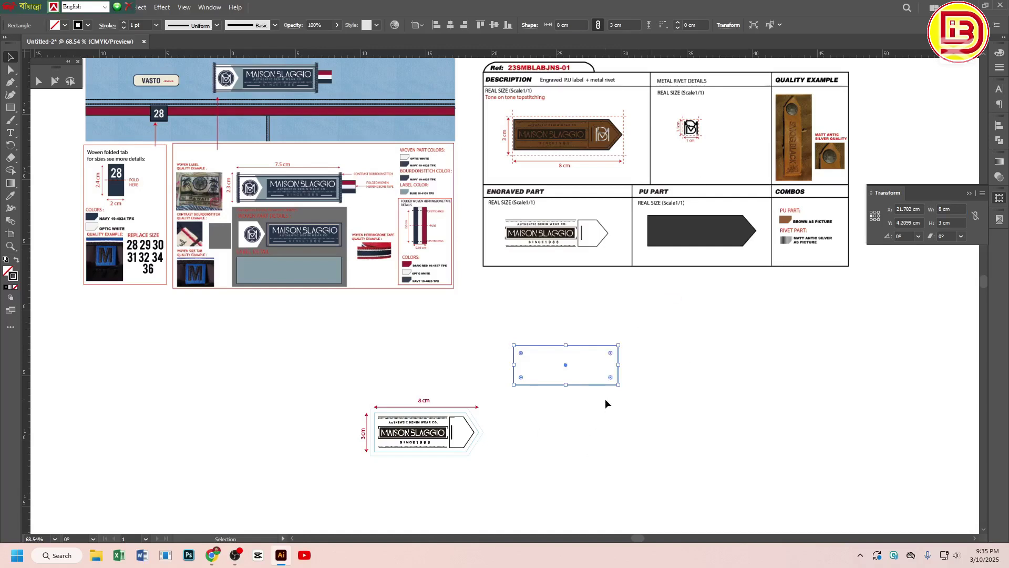
{"action": "left_click", "coordinate": [616, 300]}
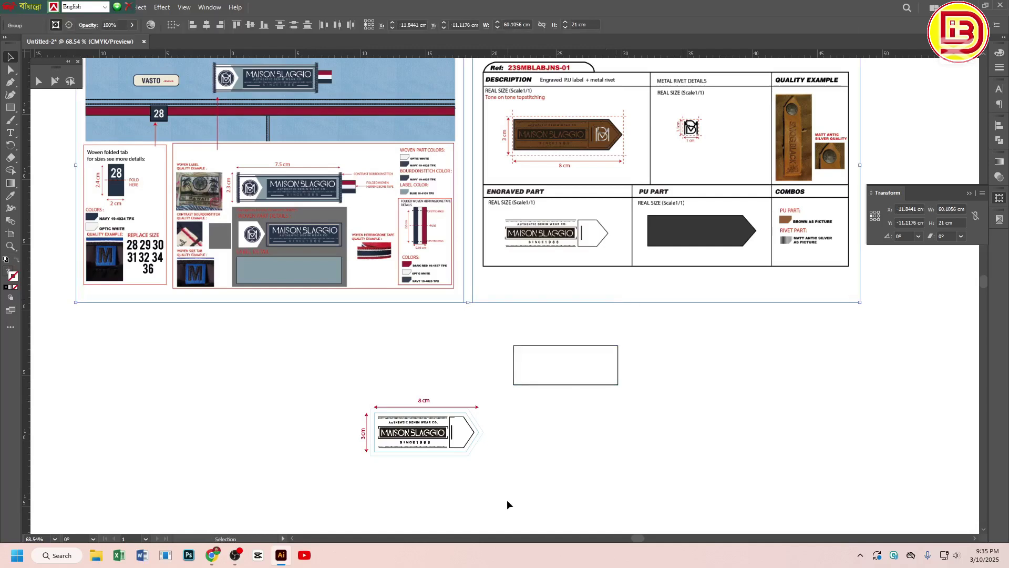
{"action": "left_click_drag", "start_coordinate": [338, 382], "coordinate": [339, 378]}
{"action": "left_click", "coordinate": [446, 313]}
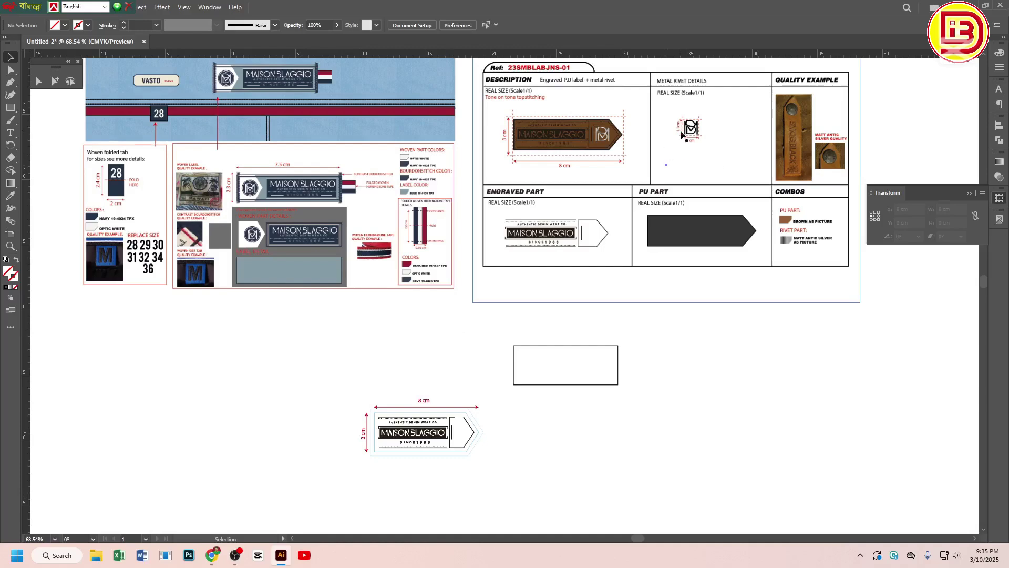
Open the Leather file from the Downloads folder and dismiss the missing fonts notice without replacing fonts
{"action": "key", "text": "ctrl+o"}
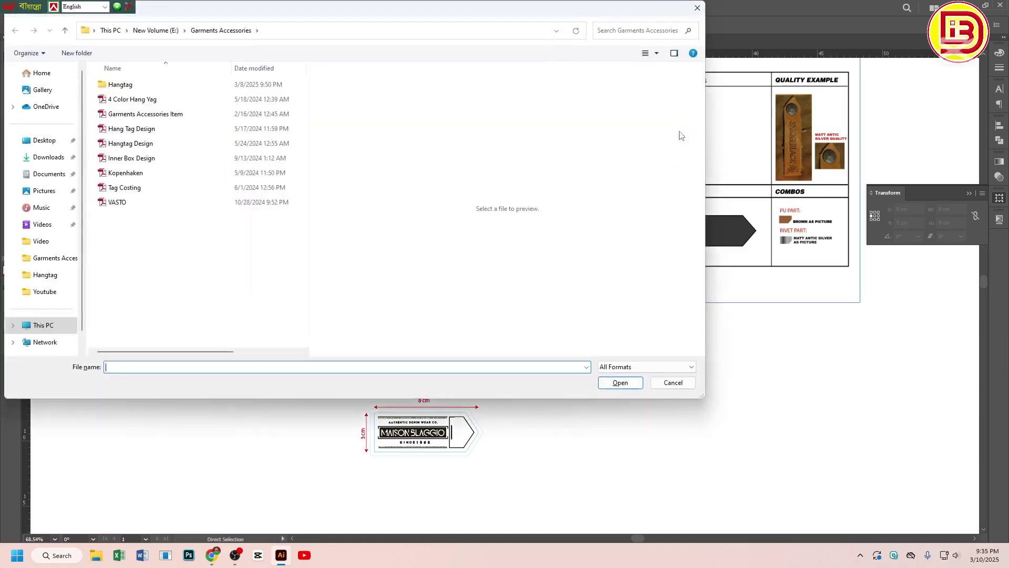
{"action": "left_click", "coordinate": [52, 161]}
{"action": "left_click", "coordinate": [119, 100]}
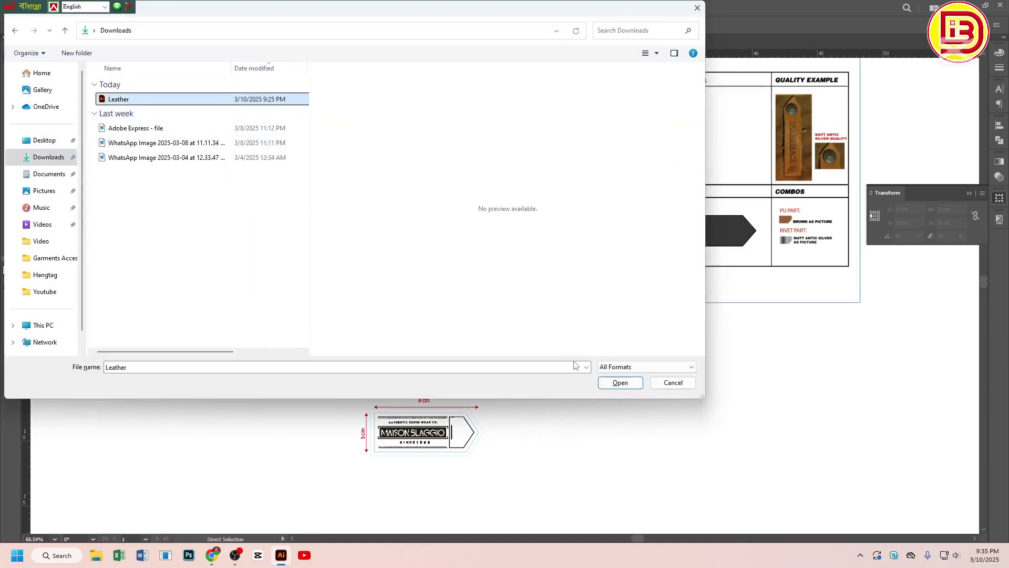
{"action": "left_click", "coordinate": [620, 382]}
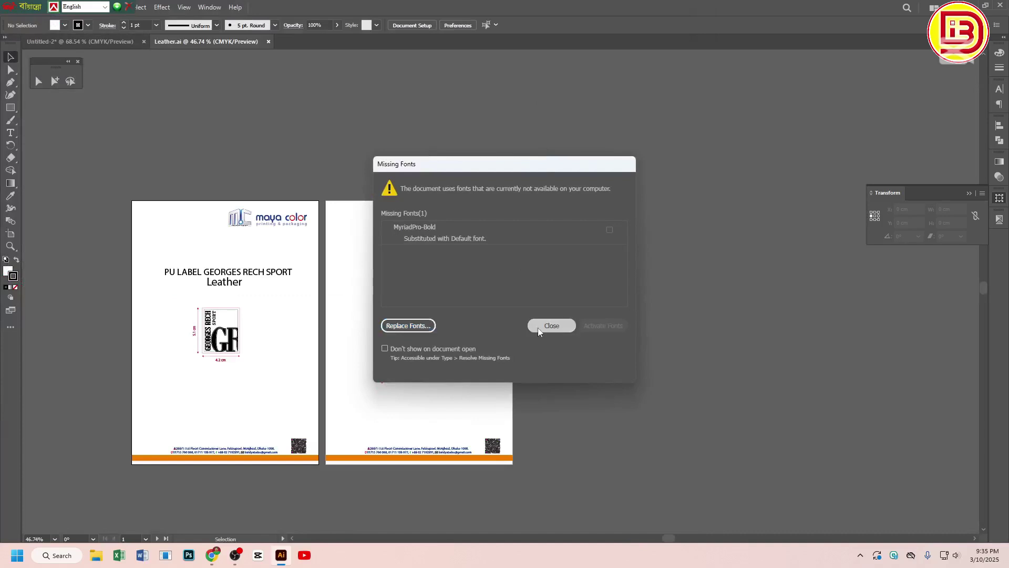
{"action": "left_click", "coordinate": [538, 328]}
Copy the metallic monogram from the pointed end of the dark Maison Blaggio label in Leather.ai
{"action": "left_click_drag", "start_coordinate": [470, 358], "coordinate": [505, 310]}
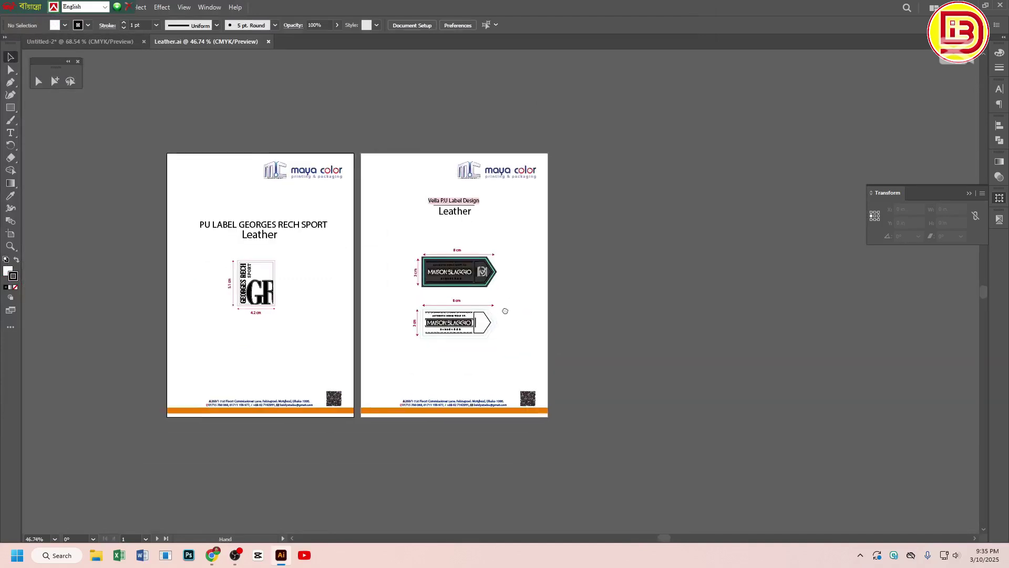
{"action": "left_click_drag", "start_coordinate": [421, 313], "coordinate": [547, 338]}
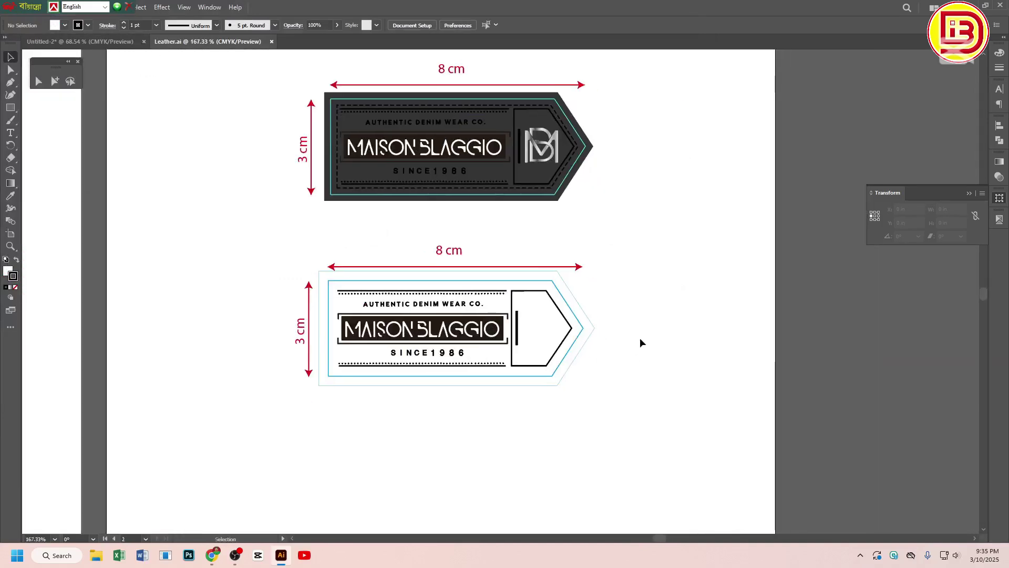
{"action": "left_click_drag", "start_coordinate": [679, 415], "coordinate": [423, 296]}
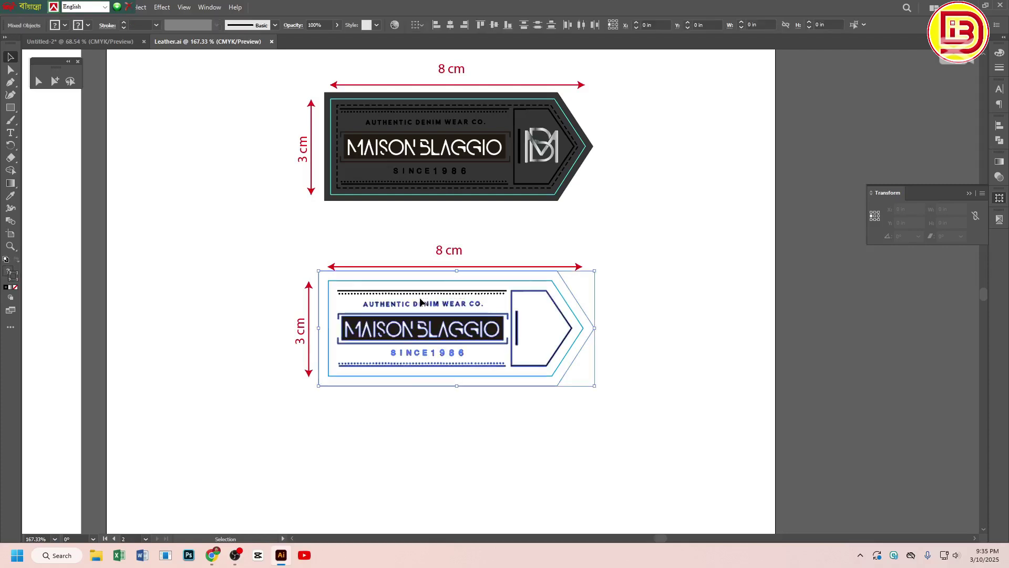
{"action": "left_click", "coordinate": [538, 146]}
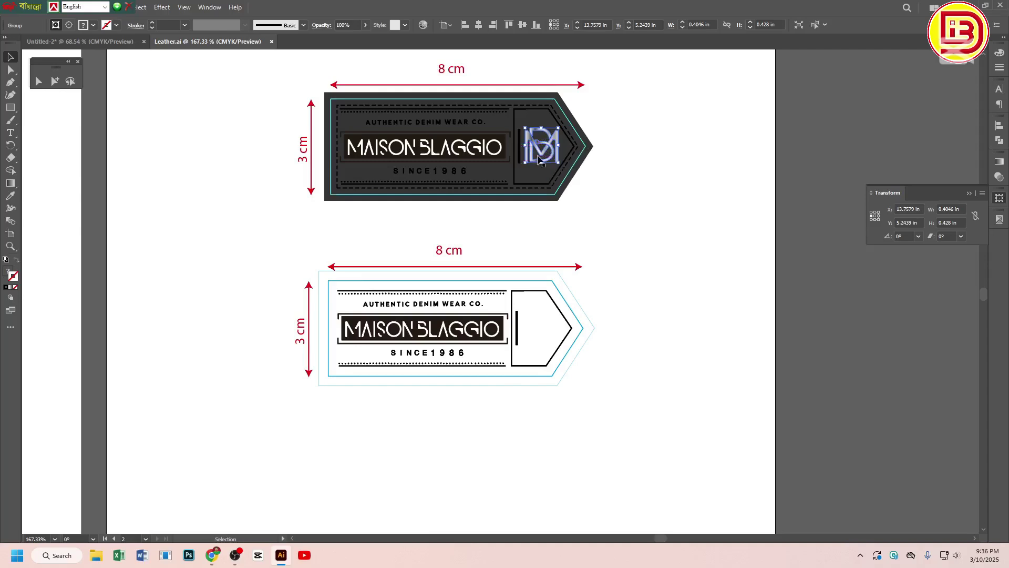
Paste the monogram into the empty pointed end of the outlined Maison Blaggio label in Untitled-2 and close Leather.ai
{"action": "left_click", "coordinate": [103, 45]}
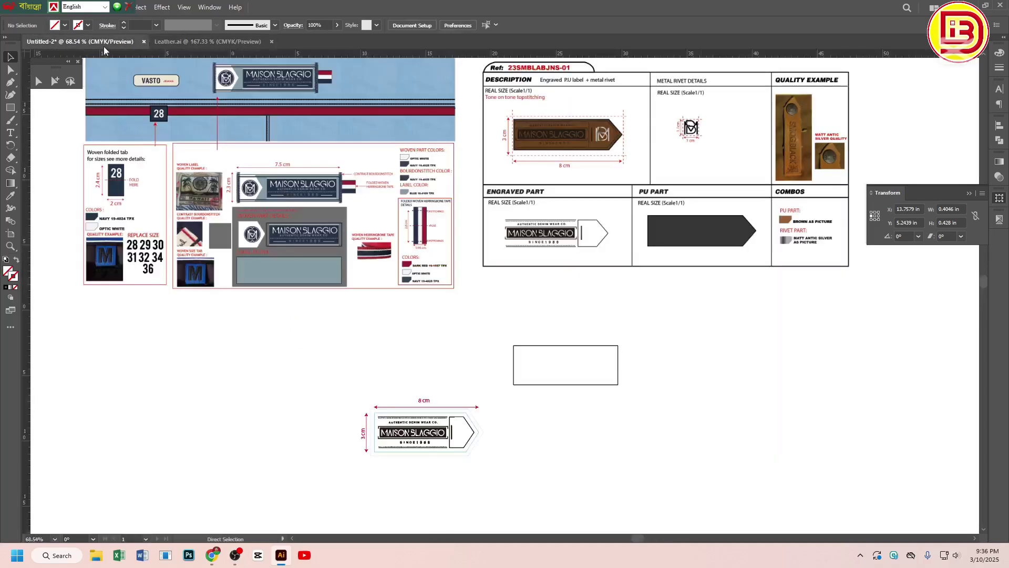
{"action": "left_click", "coordinate": [454, 298]}
{"action": "left_click_drag", "start_coordinate": [462, 336], "coordinate": [445, 231]}
{"action": "left_click", "coordinate": [451, 336], "text": "ctrl"}
{"action": "left_click", "coordinate": [451, 336], "text": "ctrl"}
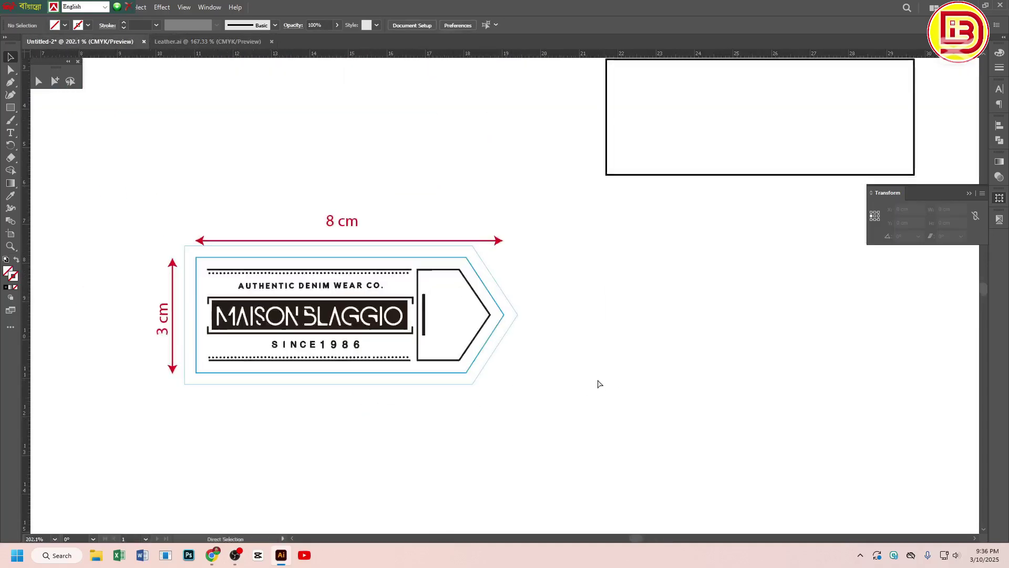
{"action": "key", "text": "ctrl+v"}
{"action": "left_click_drag", "start_coordinate": [530, 293], "coordinate": [251, 286]}
{"action": "left_click", "coordinate": [640, 311]}
{"action": "left_click_drag", "start_coordinate": [511, 283], "coordinate": [509, 296]}
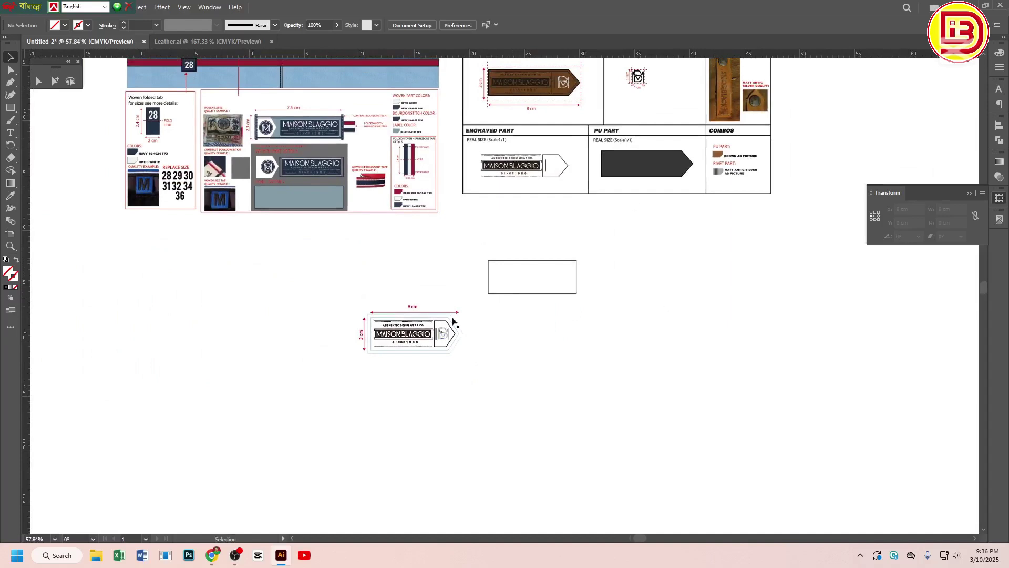
{"action": "left_click", "coordinate": [271, 42]}
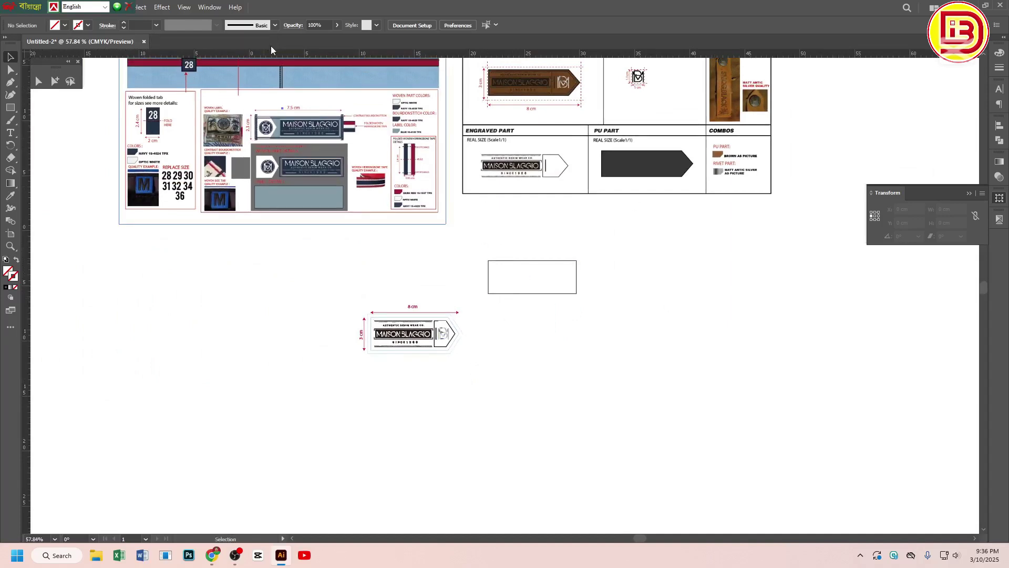
Resize the metallic monogram in the label's pointed end to 1.1 cm wide and 1 cm high, and deselect it
{"action": "left_click_drag", "start_coordinate": [470, 250], "coordinate": [522, 284]}
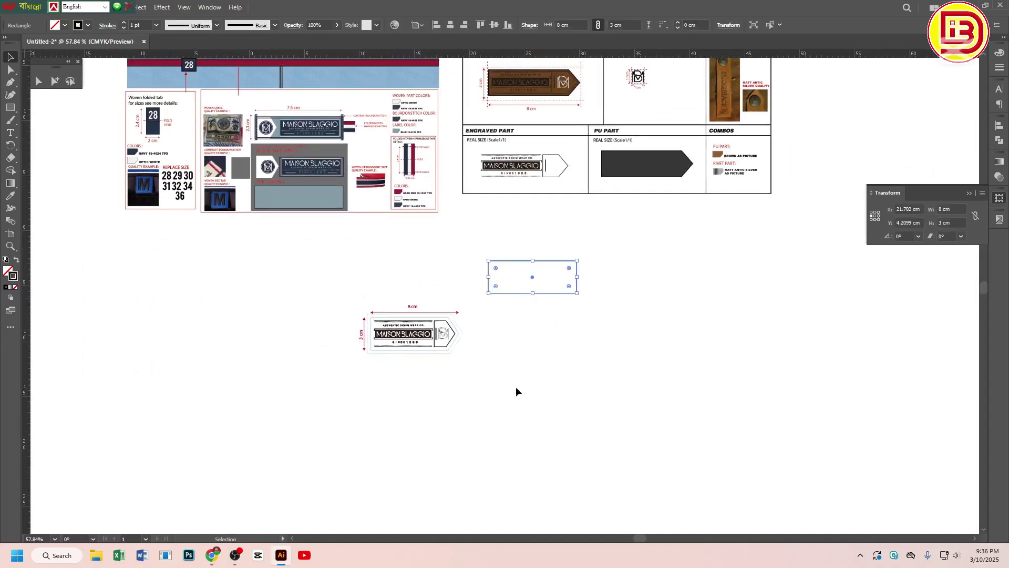
{"action": "left_click_drag", "start_coordinate": [606, 203], "coordinate": [597, 299]}
{"action": "left_click_drag", "start_coordinate": [611, 144], "coordinate": [771, 306]}
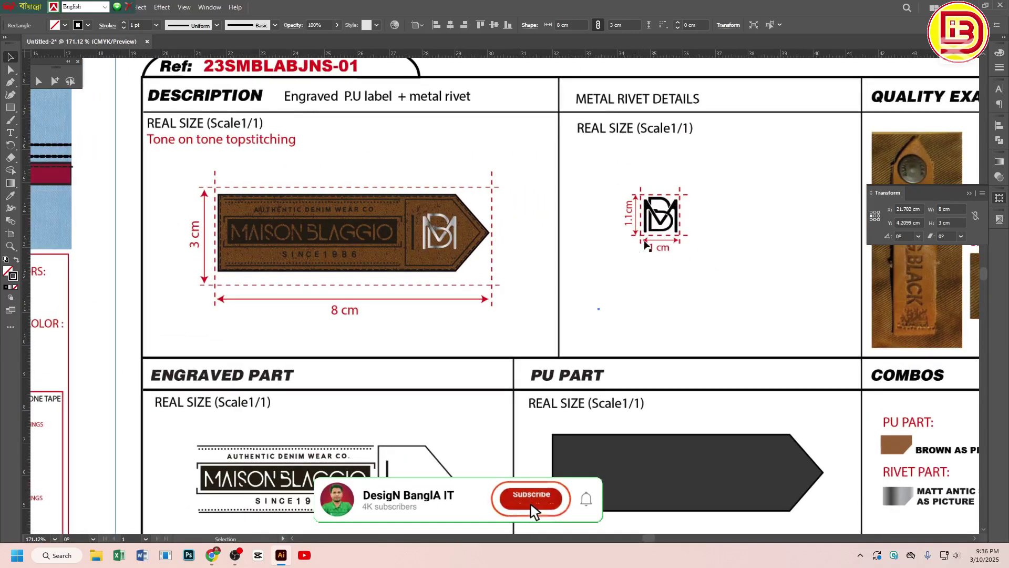
{"action": "key", "text": "ctrl+1"}
{"action": "left_click_drag", "start_coordinate": [523, 419], "coordinate": [592, 311]}
{"action": "scroll", "coordinate": [591, 311], "scroll_direction": "up", "scroll_amount": 4}
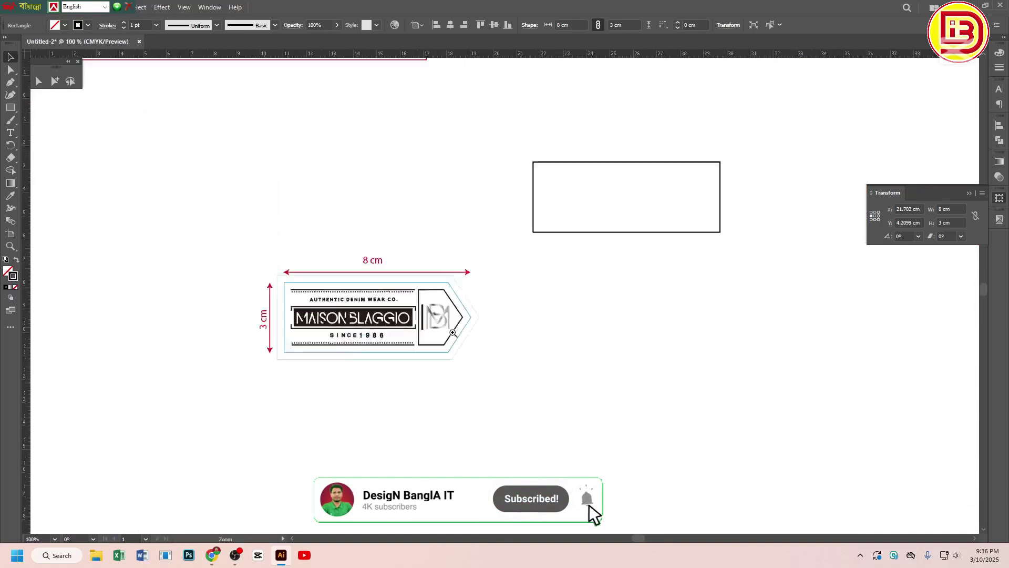
{"action": "left_click", "coordinate": [475, 330]}
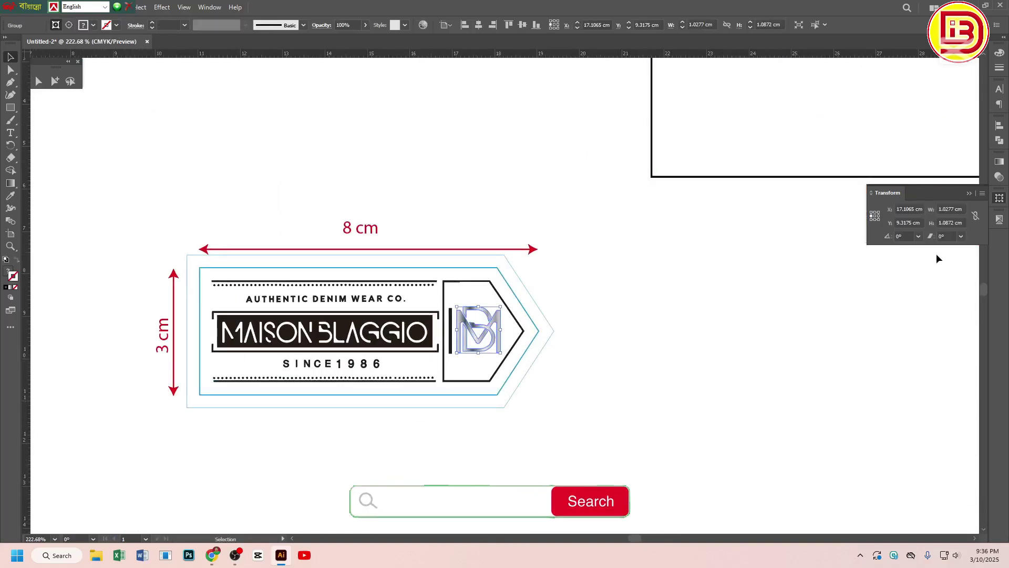
{"action": "left_click", "coordinate": [940, 209]}
{"action": "type", "text": "1.1"}
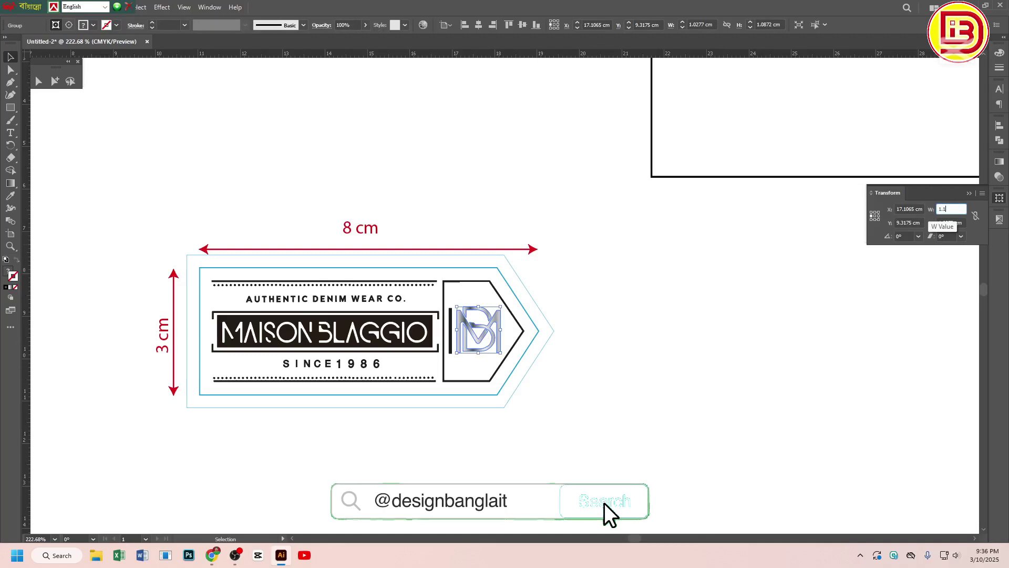
{"action": "key", "text": "Tab"}
{"action": "type", "text": "1"}
{"action": "key", "text": "Return"}
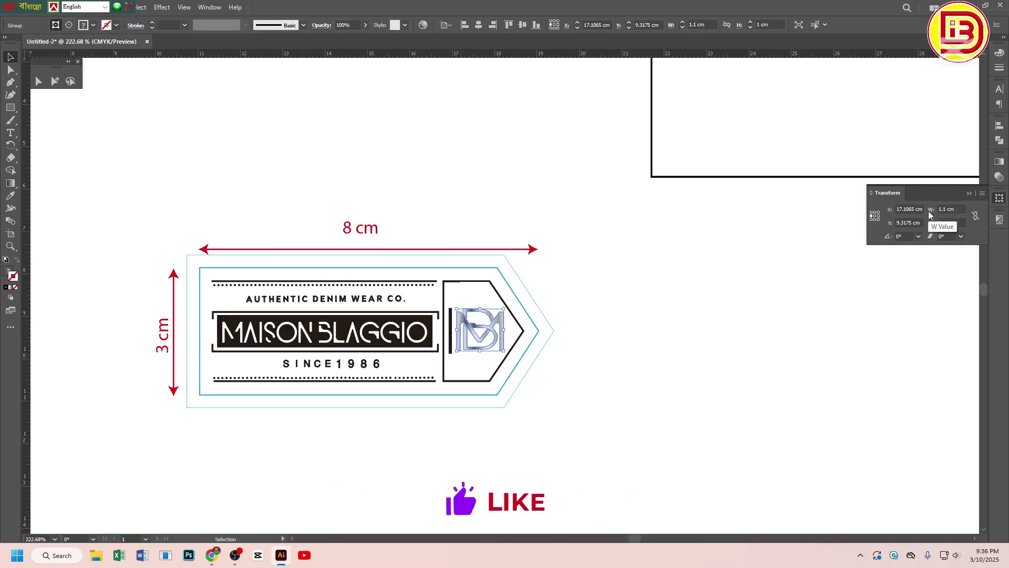
{"action": "left_click", "coordinate": [679, 328]}
Select the empty 8 × 3 cm rectangle beside the outlined label with the Group Selection tool
{"action": "left_click_drag", "start_coordinate": [471, 344], "coordinate": [361, 293]}
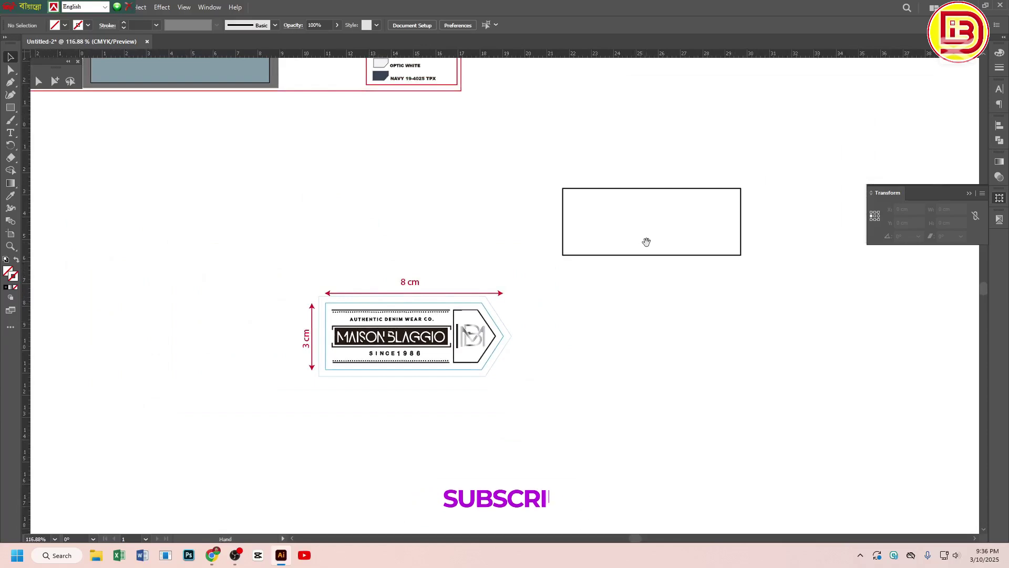
{"action": "left_click_drag", "start_coordinate": [706, 201], "coordinate": [764, 264]}
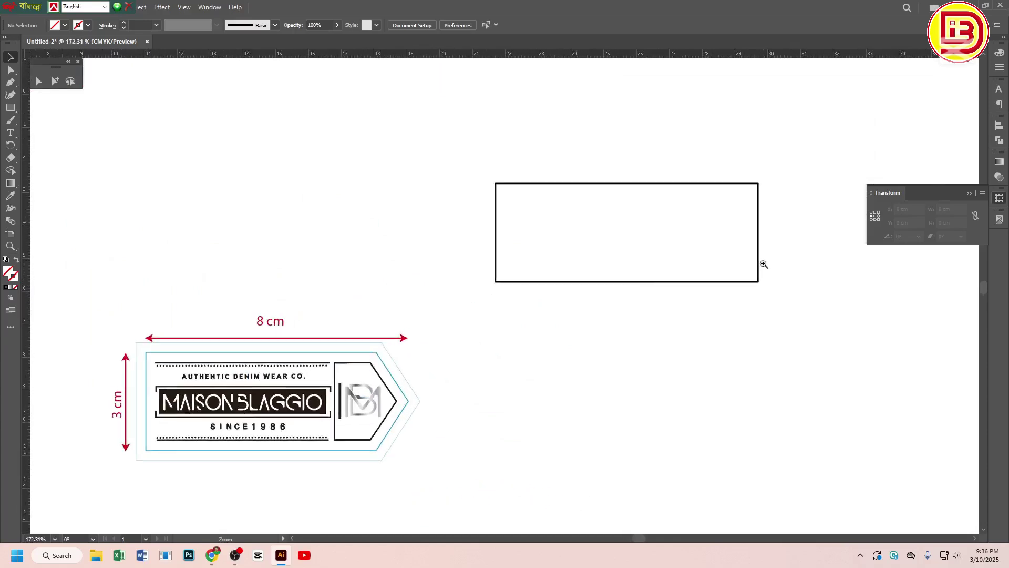
{"action": "left_click", "coordinate": [333, 390]}
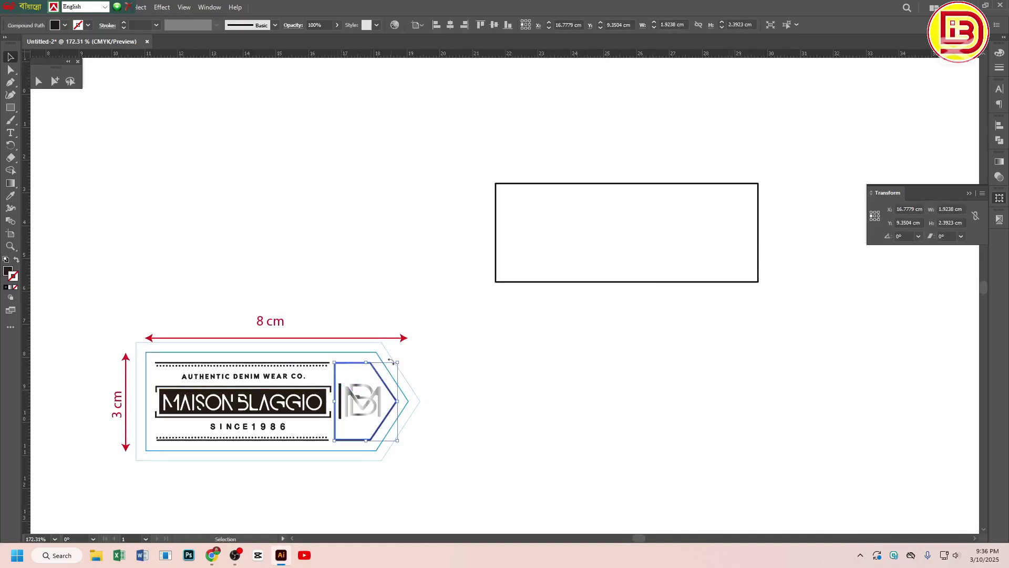
{"action": "left_click", "coordinate": [55, 81]}
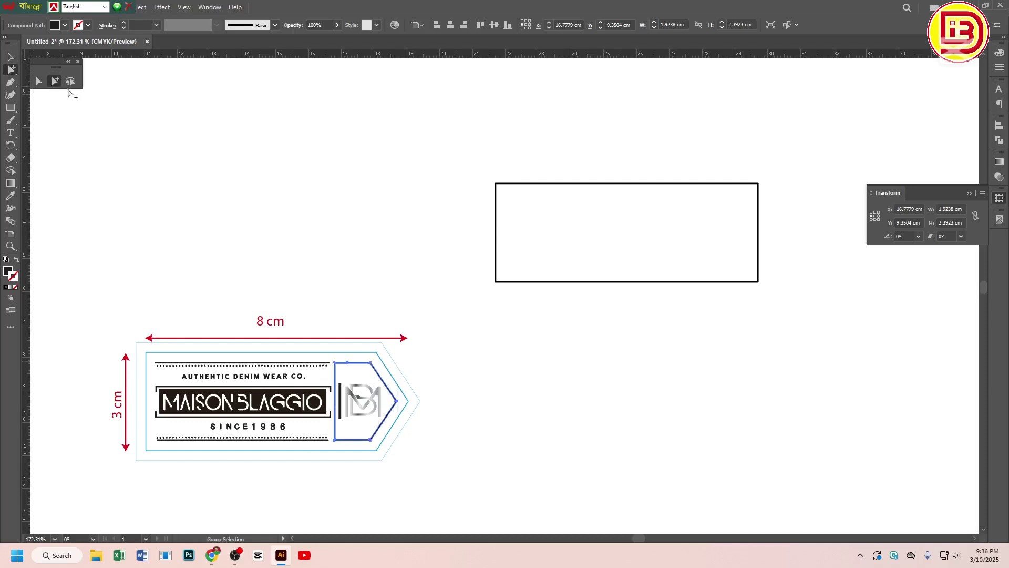
{"action": "left_click_drag", "start_coordinate": [562, 145], "coordinate": [594, 204]}
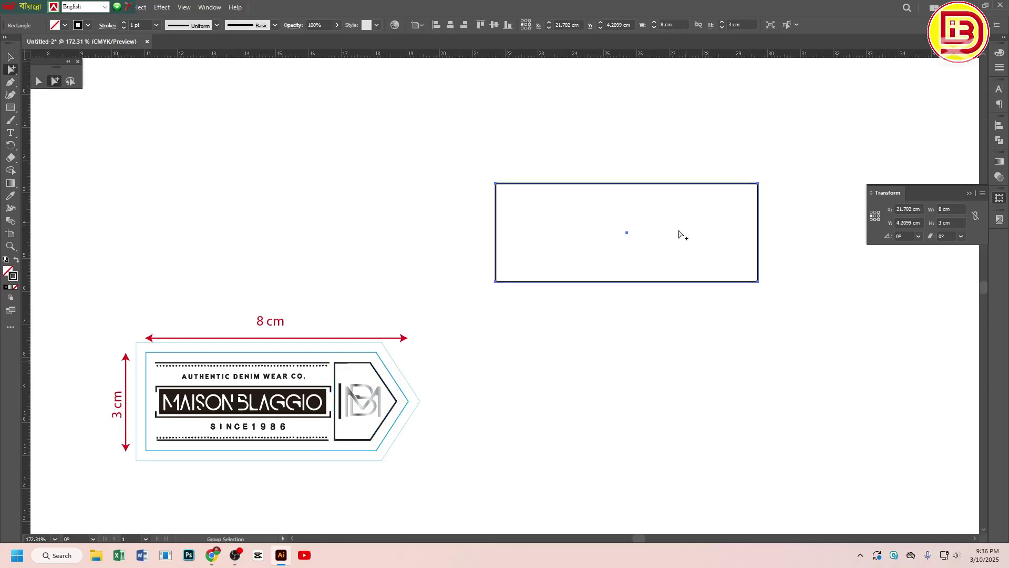
{"action": "left_click", "coordinate": [626, 204], "text": "ctrl+alt"}
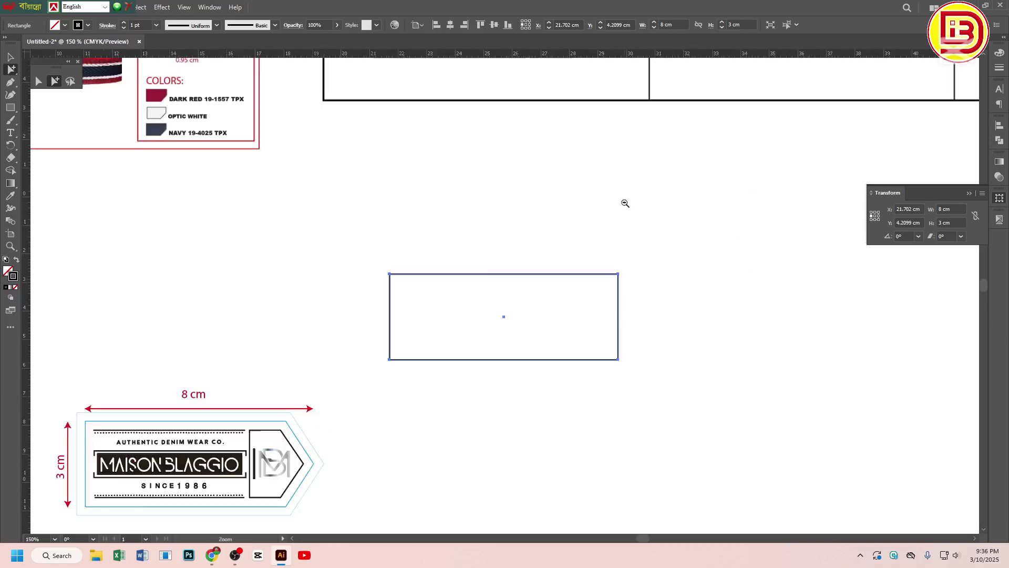
{"action": "left_click", "coordinate": [625, 202], "text": "ctrl+alt"}
{"action": "left_click_drag", "start_coordinate": [611, 190], "coordinate": [662, 192]}
{"action": "left_click_drag", "start_coordinate": [604, 285], "coordinate": [647, 262]}
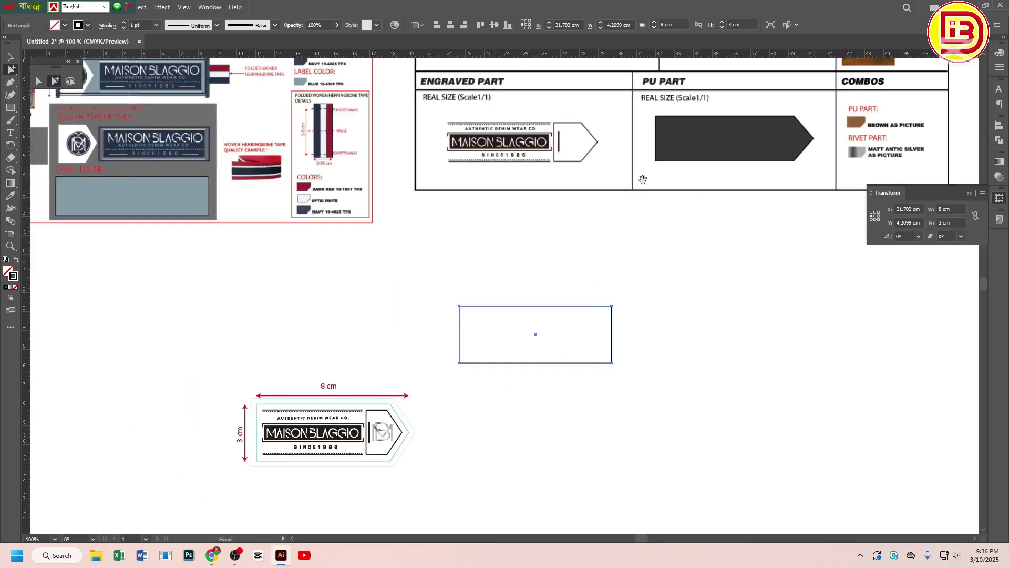
{"action": "left_click_drag", "start_coordinate": [511, 405], "coordinate": [534, 342]}
{"action": "left_click_drag", "start_coordinate": [598, 285], "coordinate": [646, 302]}
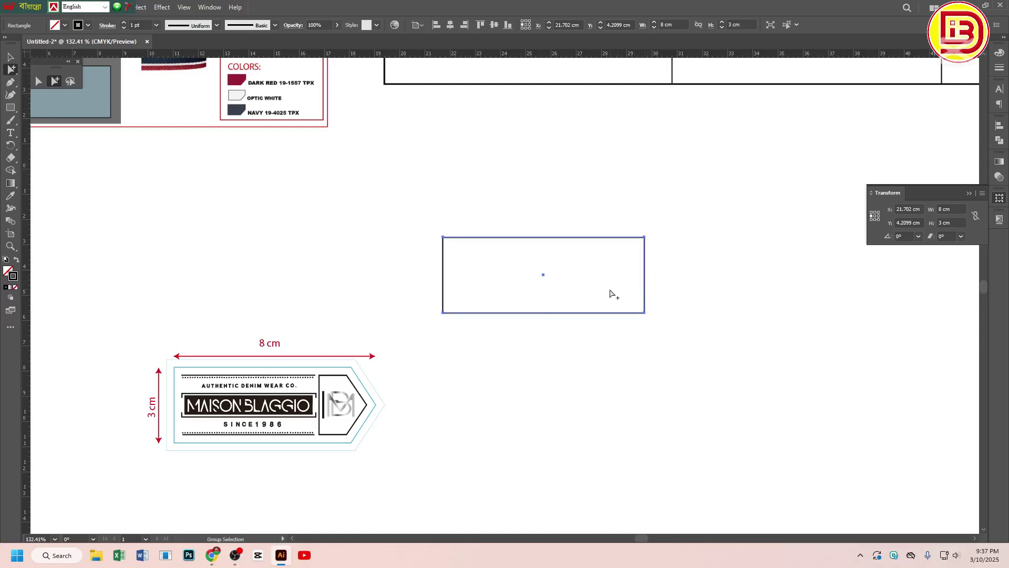
Start Offset Path on the 8 × 3 cm rectangle and preview a 3 mm outward offset
{"action": "key", "text": "alt+o"}
{"action": "key", "text": "Right"}
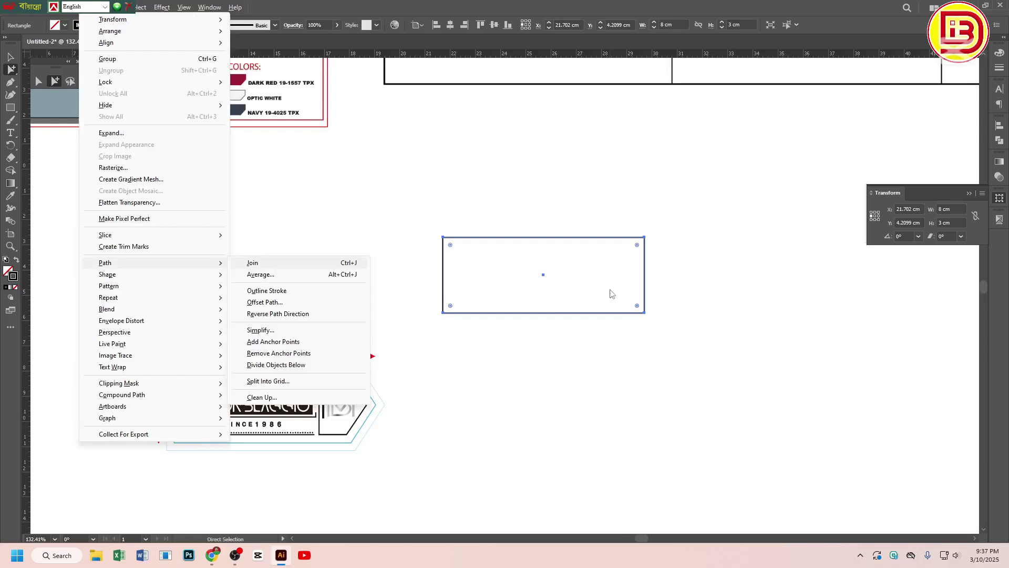
{"action": "key", "text": "Down"}
{"action": "key", "text": "Down"}
{"action": "key", "text": "Down"}
{"action": "key", "text": "Return"}
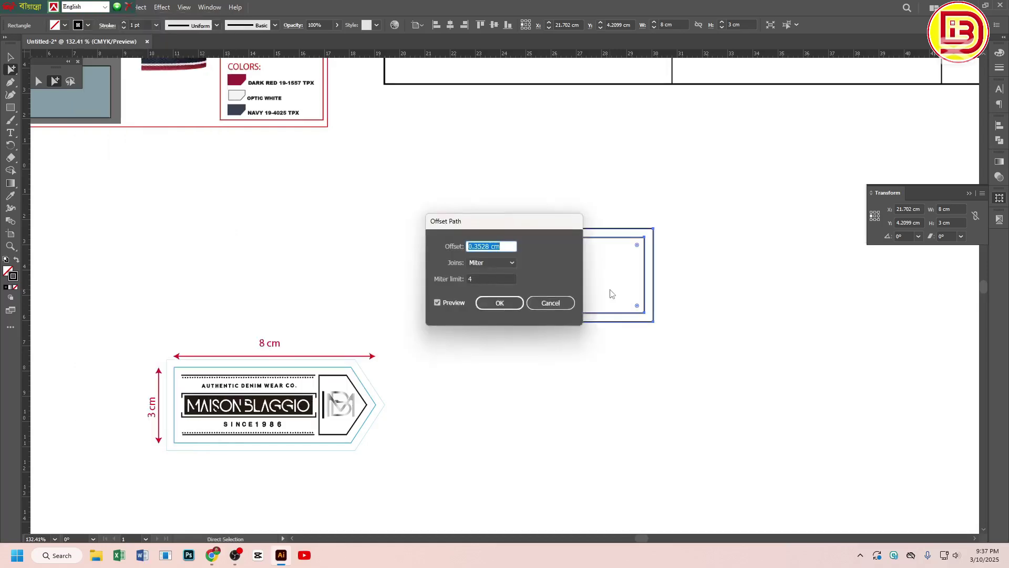
{"action": "type", "text": "3mm"}
{"action": "left_click_drag", "start_coordinate": [524, 224], "coordinate": [425, 160]}
{"action": "left_click", "coordinate": [339, 238]}
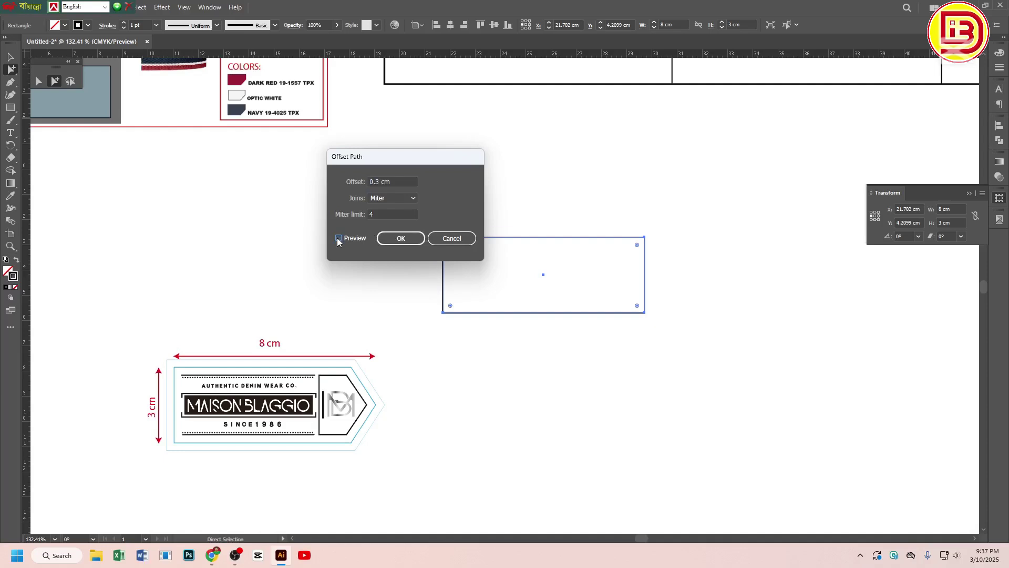
{"action": "left_click", "coordinate": [339, 238]}
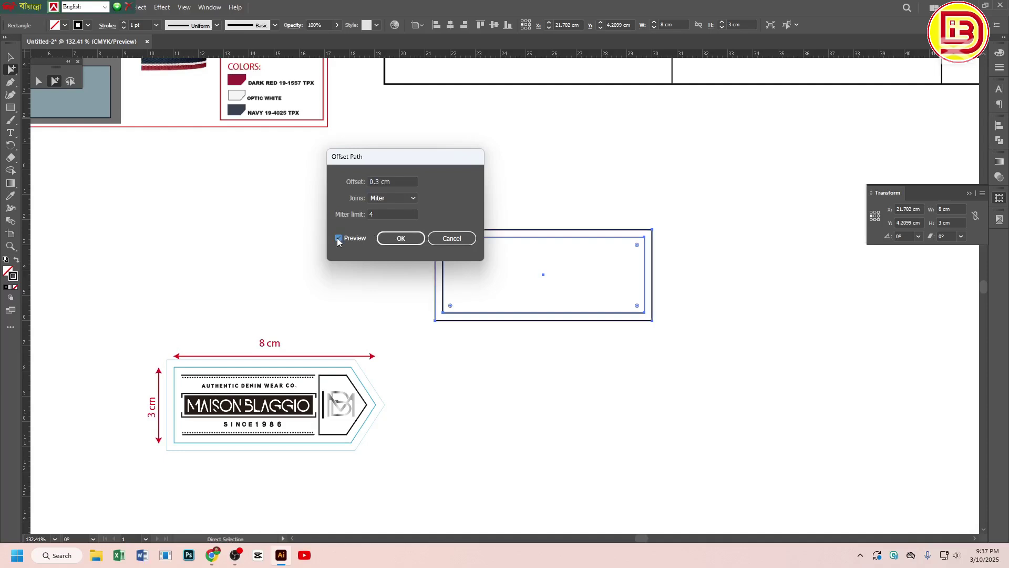
Change the path offset to -3 mm, apply it to create an inner rectangle, and deselect
{"action": "triple_click", "coordinate": [370, 181]}
{"action": "type", "text": "-"}
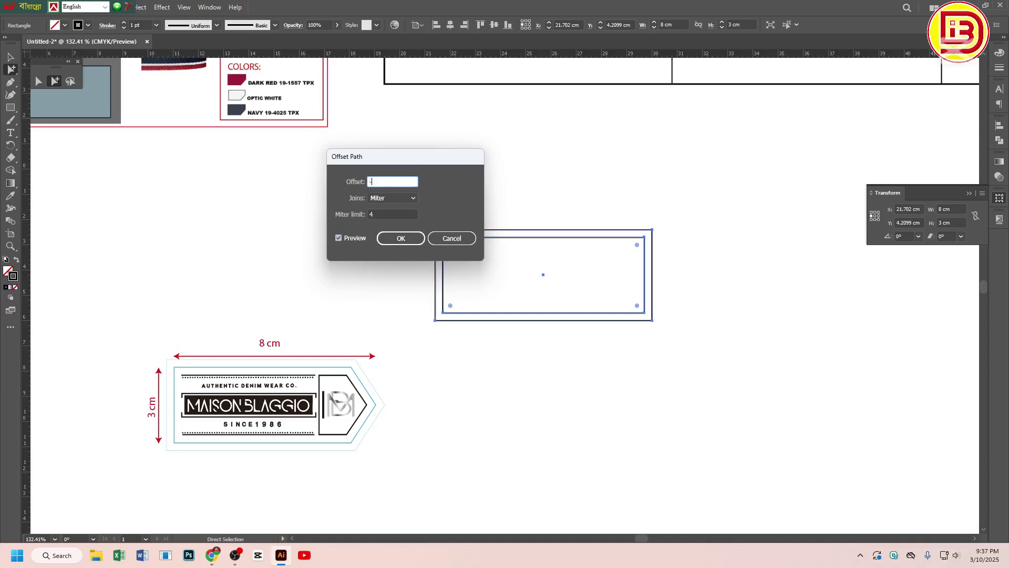
{"action": "type", "text": "3mm"}
{"action": "left_click", "coordinate": [339, 238]}
{"action": "left_click", "coordinate": [339, 238]}
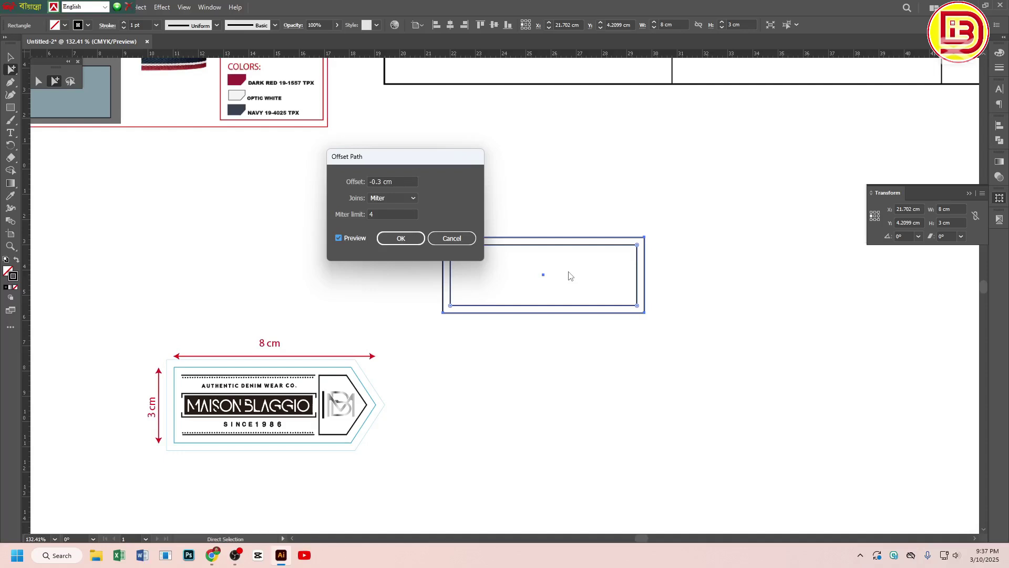
{"action": "left_click", "coordinate": [400, 240]}
{"action": "left_click", "coordinate": [550, 202]}
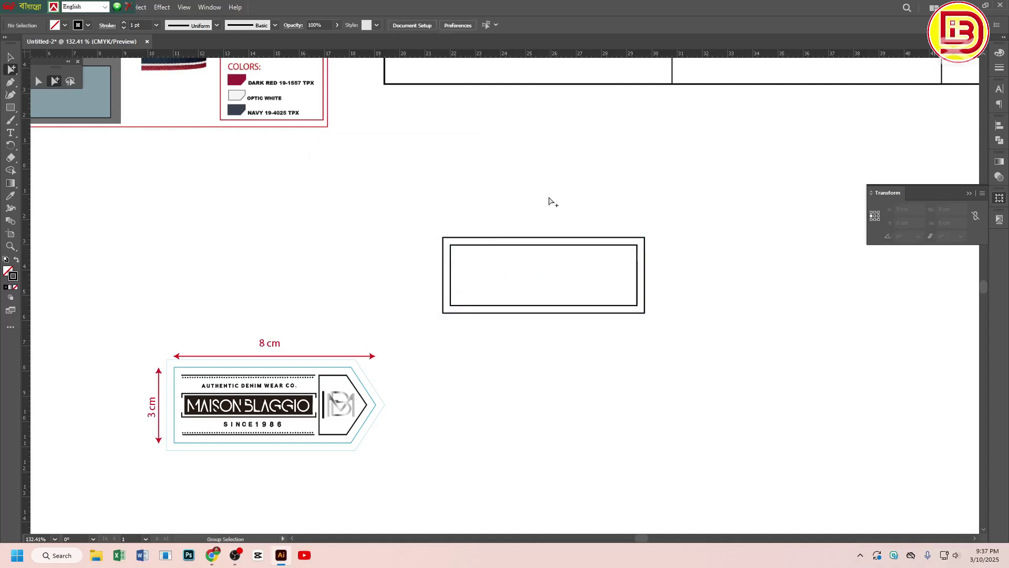
Move the whole Maison Blaggio label with its dimensions up, level with the empty double rectangle
{"action": "left_click", "coordinate": [10, 56]}
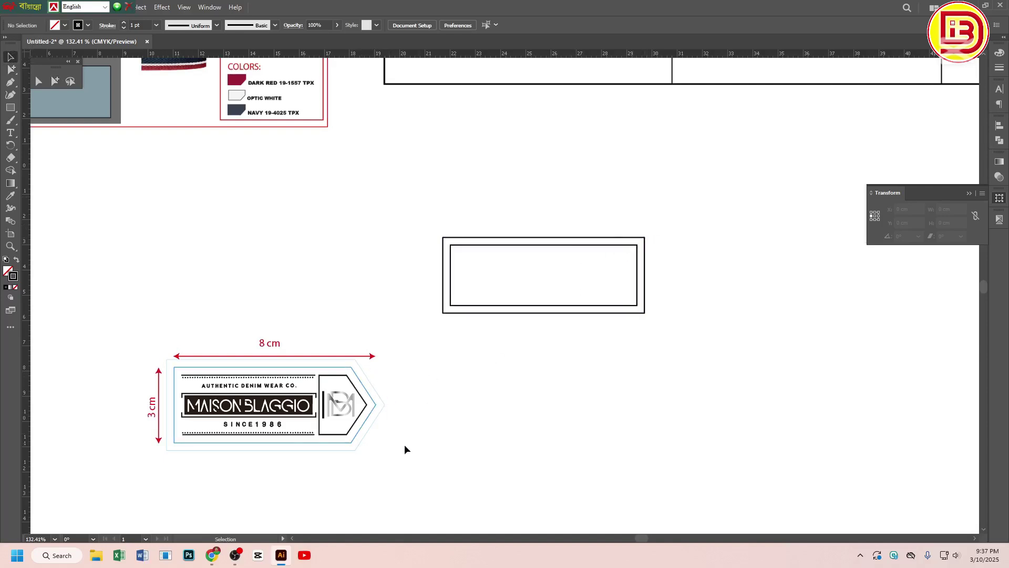
{"action": "left_click_drag", "start_coordinate": [407, 463], "coordinate": [174, 374]}
{"action": "left_click_drag", "start_coordinate": [353, 375], "coordinate": [375, 249]}
{"action": "left_click", "coordinate": [527, 200]}
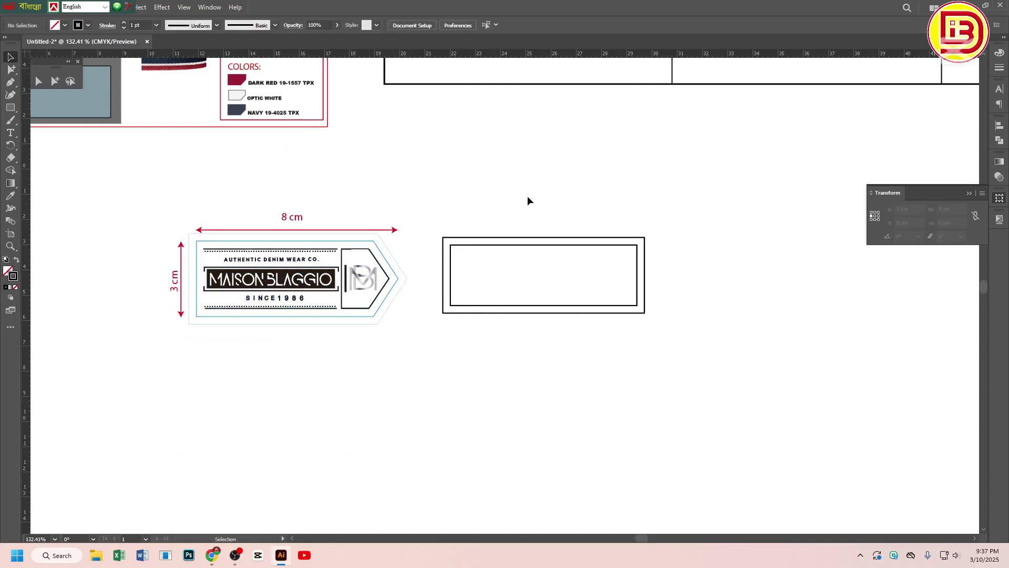
Place a vertical ruler guide on the right edge of the outer rectangle
{"action": "left_click", "coordinate": [574, 244]}
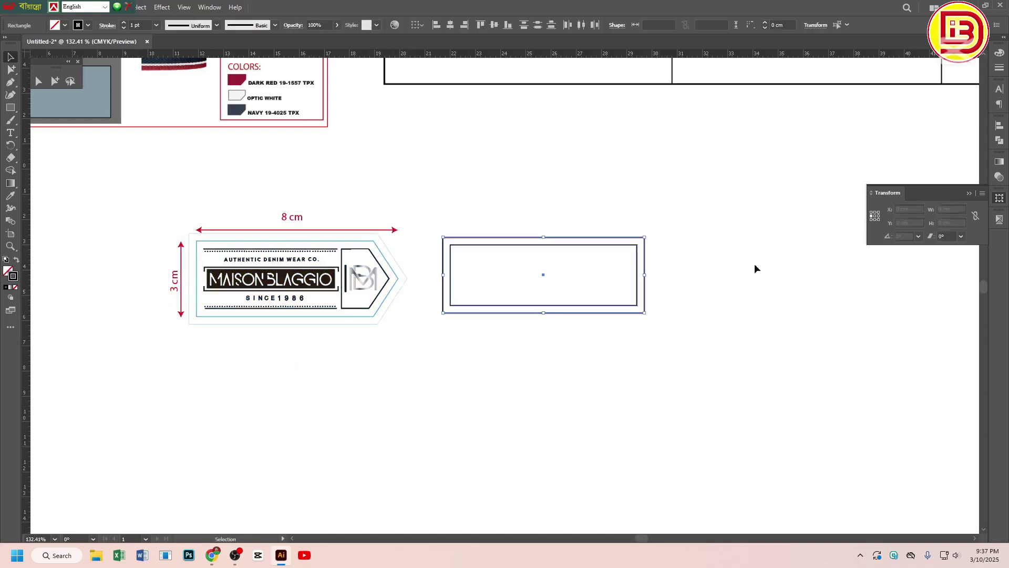
{"action": "left_click", "coordinate": [363, 278]}
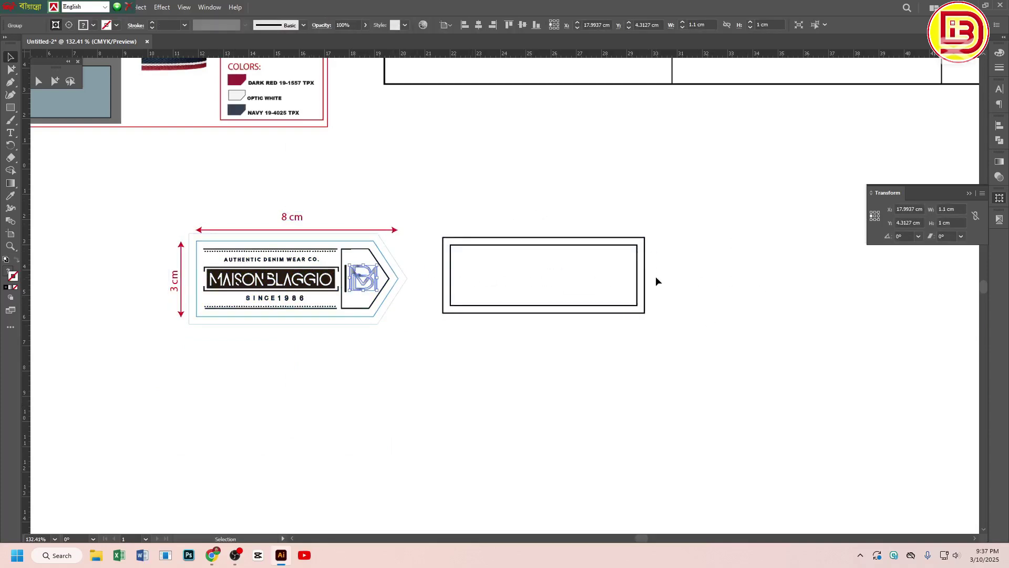
{"action": "scroll", "coordinate": [491, 278], "scroll_direction": "up", "scroll_amount": 1}
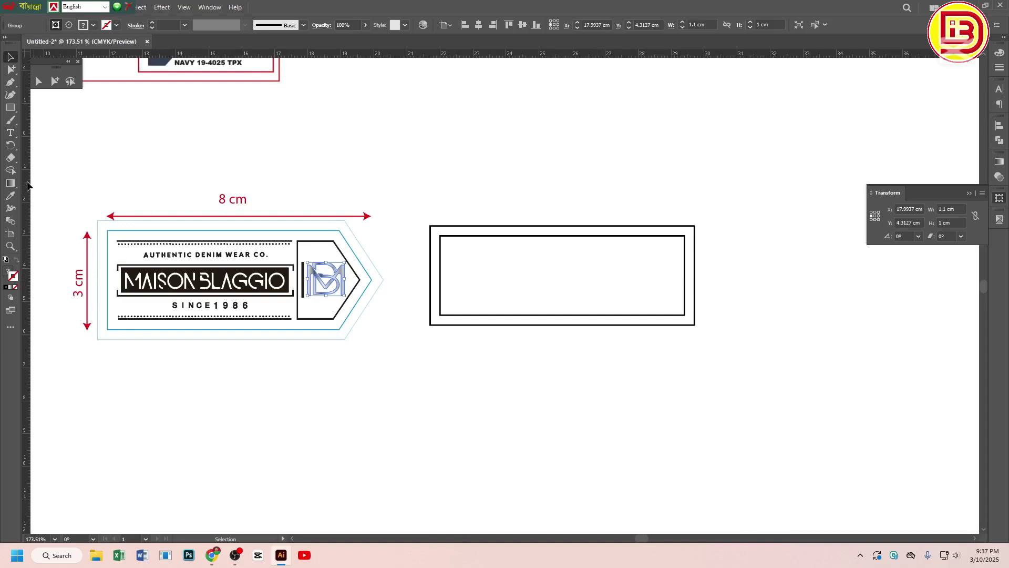
{"action": "left_click_drag", "start_coordinate": [27, 185], "coordinate": [694, 252]}
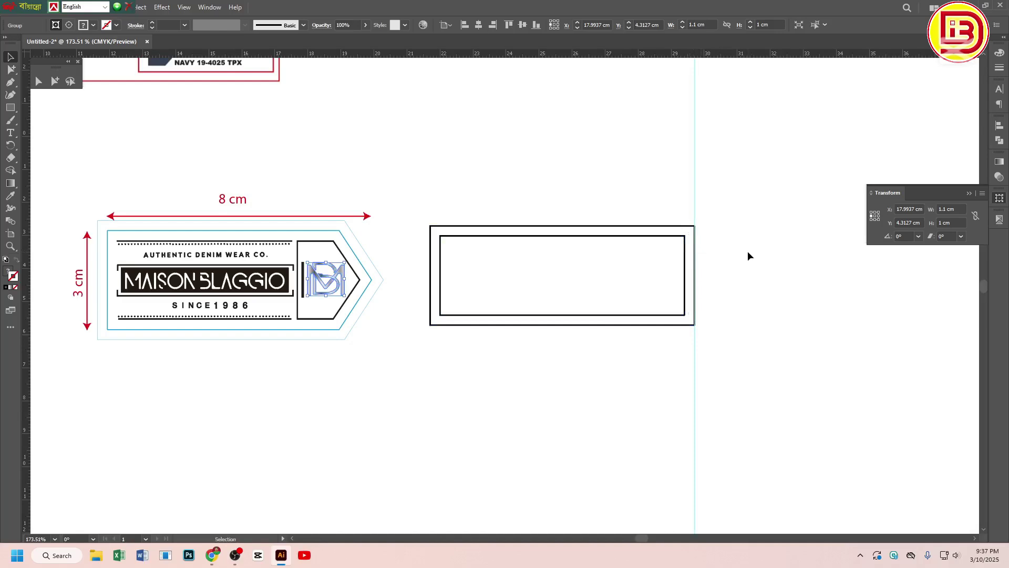
Set the keyboard increment to 3 cm in the preferences and unlock the guides
{"action": "key", "text": "ctrl+k"}
{"action": "type", "text": "3cm"}
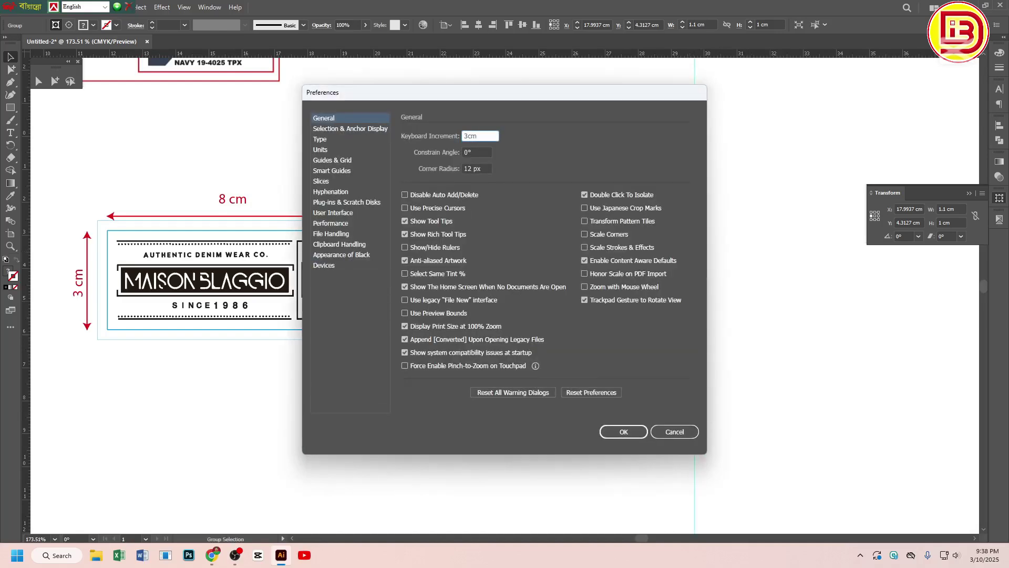
{"action": "key", "text": "Return"}
{"action": "left_click", "coordinate": [637, 179]}
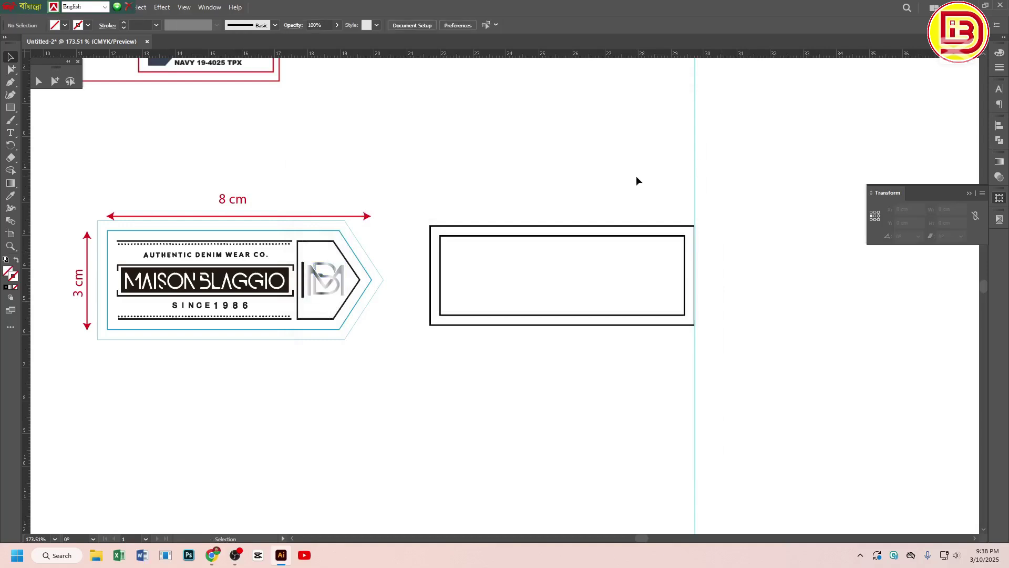
{"action": "right_click", "coordinate": [648, 176]}
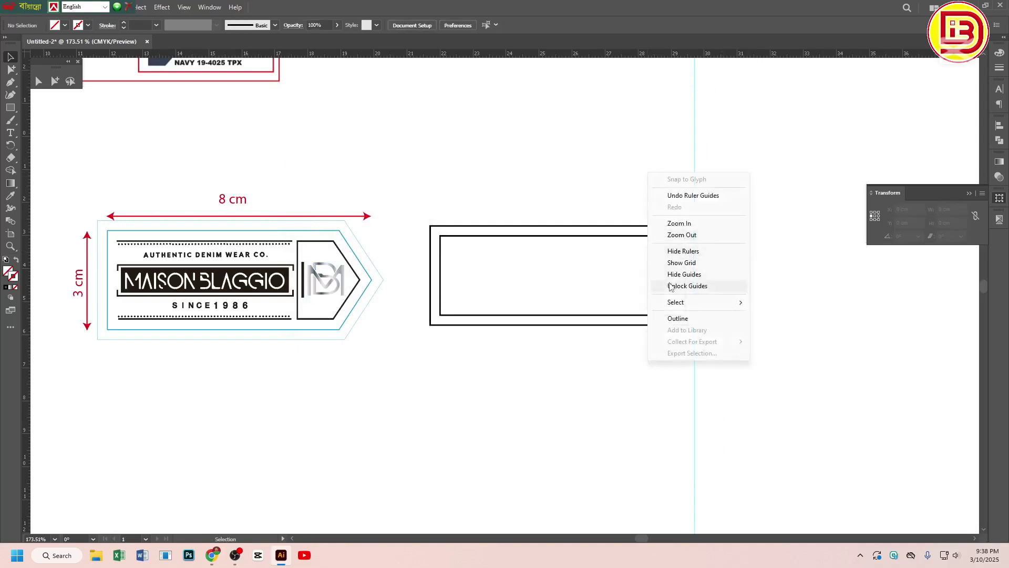
{"action": "left_click", "coordinate": [678, 285]}
Nudge the vertical guide 3 cm to the left and back to the outer rectangle's right edge
{"action": "key", "text": "ctrl+a"}
{"action": "key", "text": "Left"}
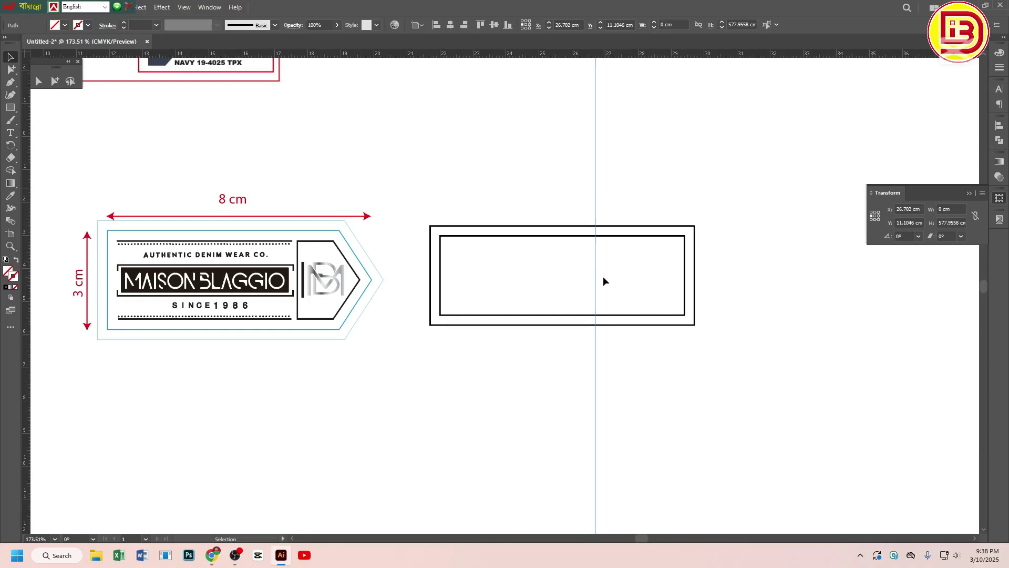
{"action": "key", "text": "Right"}
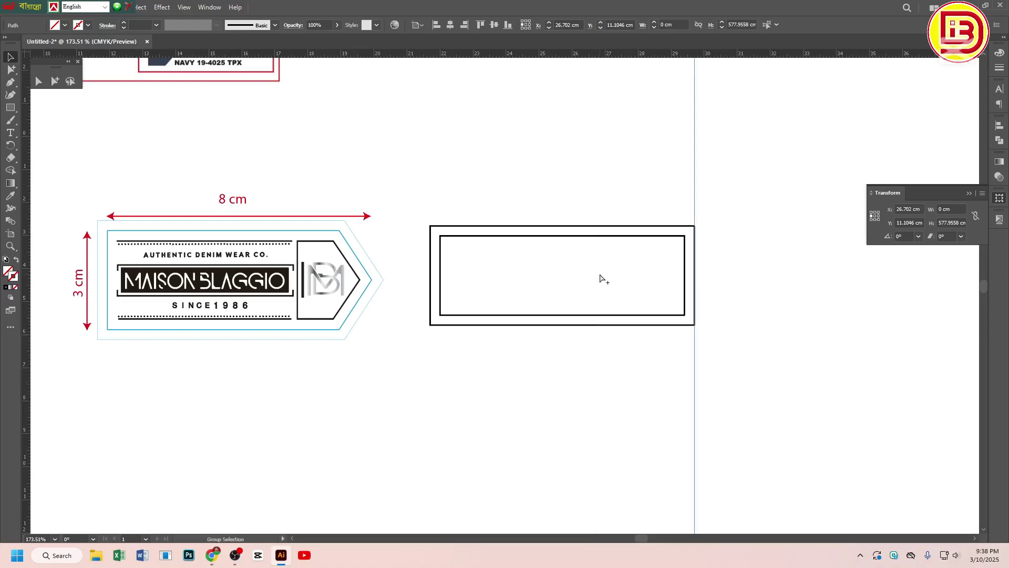
Set the keyboard increment to 2 mm and test it by nudging the vertical guide left and back
{"action": "key", "text": "ctrl+k"}
{"action": "type", "text": "2mm"}
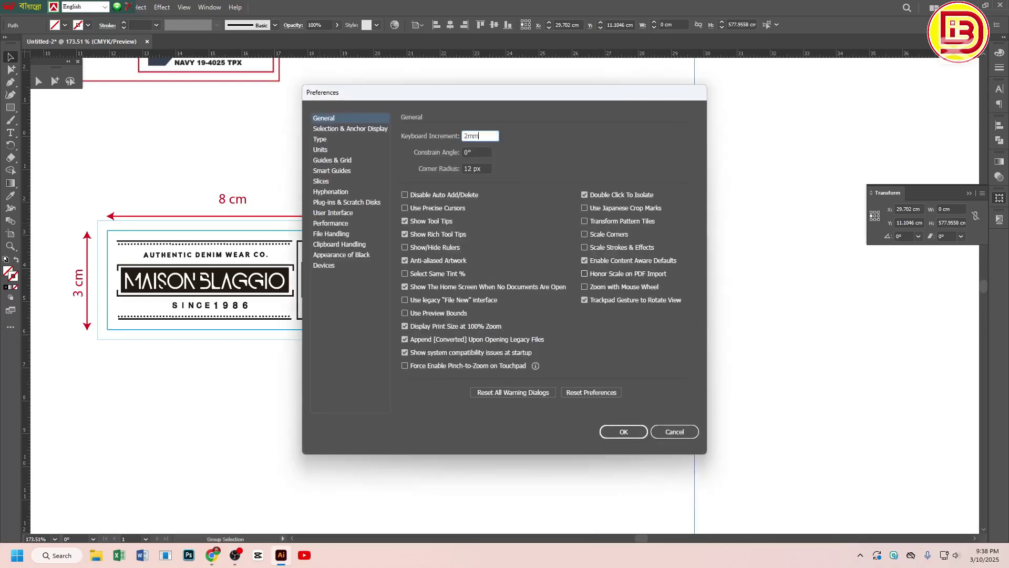
{"action": "key", "text": "Return"}
{"action": "key", "text": "Left"}
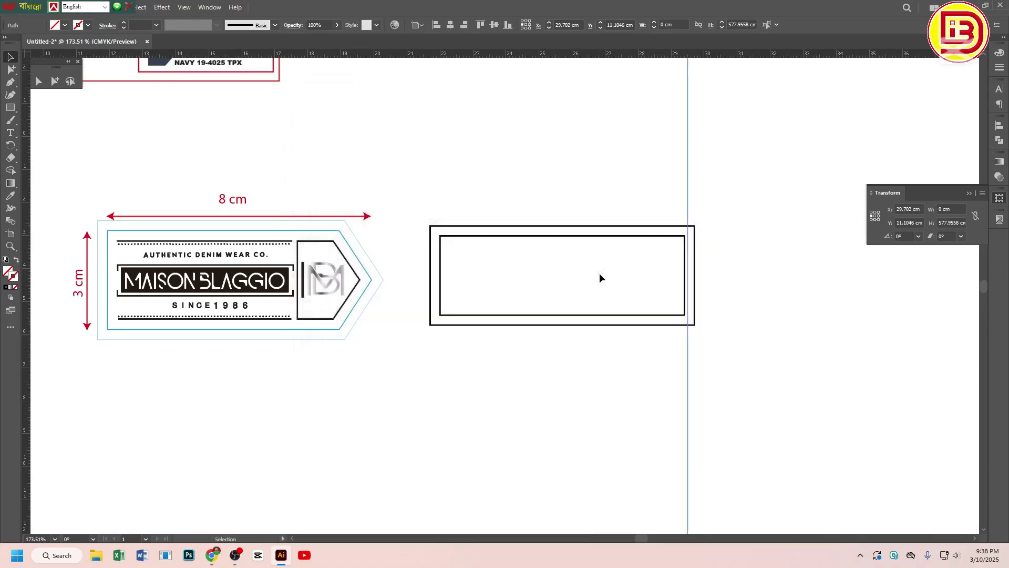
{"action": "key", "text": "Right"}
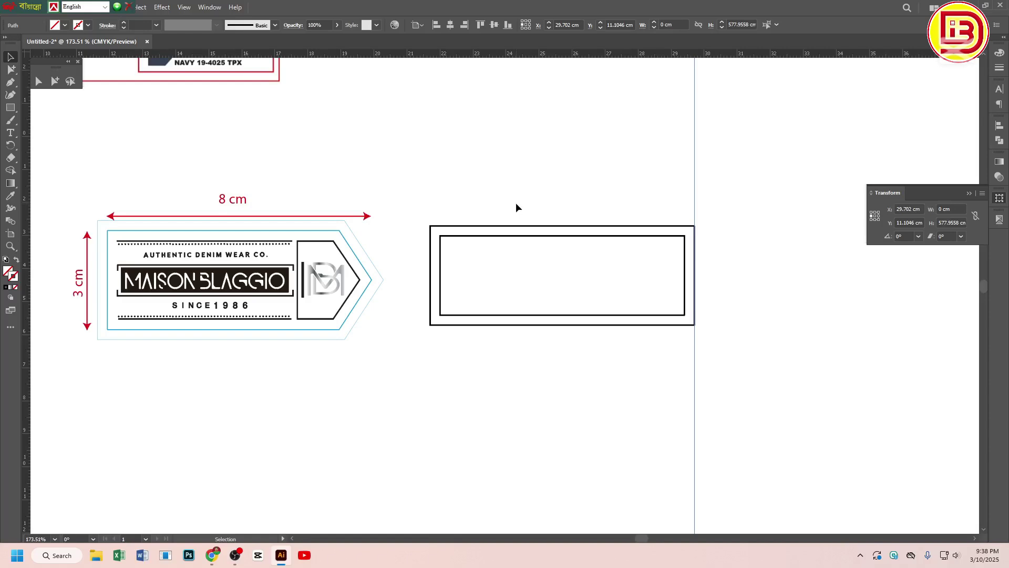
Set the keyboard increment to 2 cm and nudge the vertical guide 2 cm left from the outer rectangle's right edge
{"action": "key", "text": "ctrl+k"}
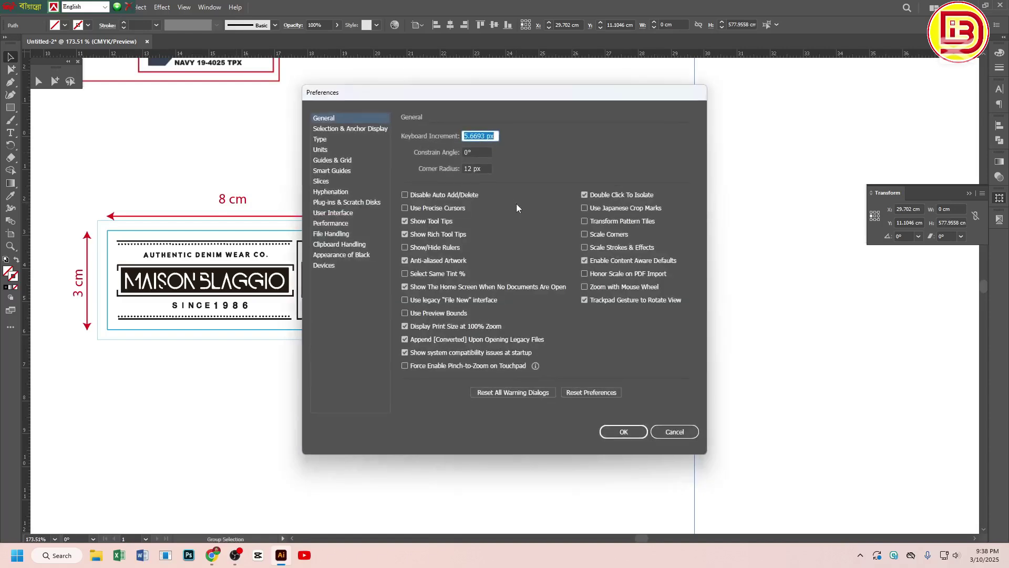
{"action": "type", "text": "2cm"}
{"action": "key", "text": "Return"}
{"action": "left_click_drag", "start_coordinate": [610, 126], "coordinate": [780, 190]}
{"action": "key", "text": "Left"}
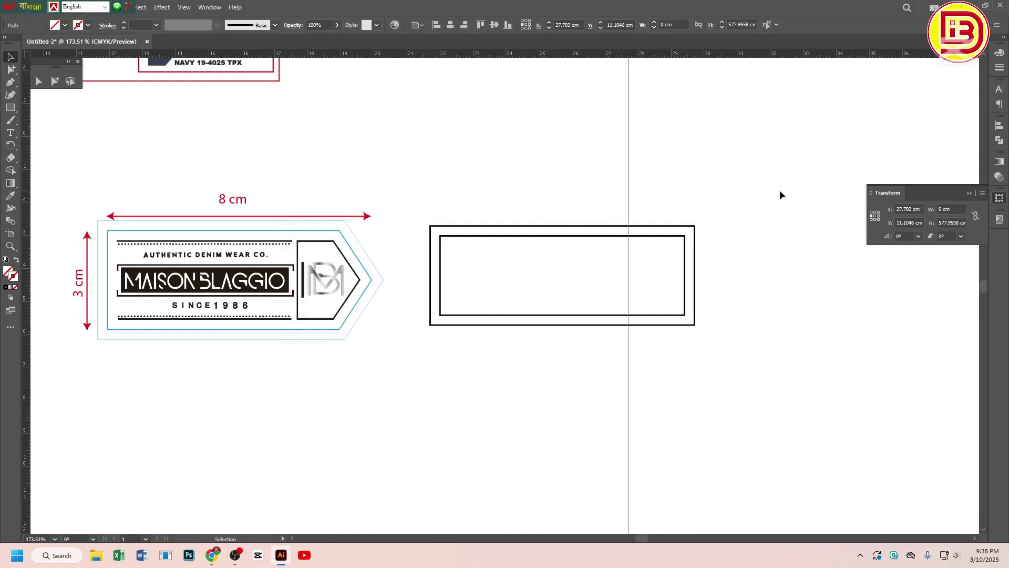
{"action": "left_click", "coordinate": [735, 195]}
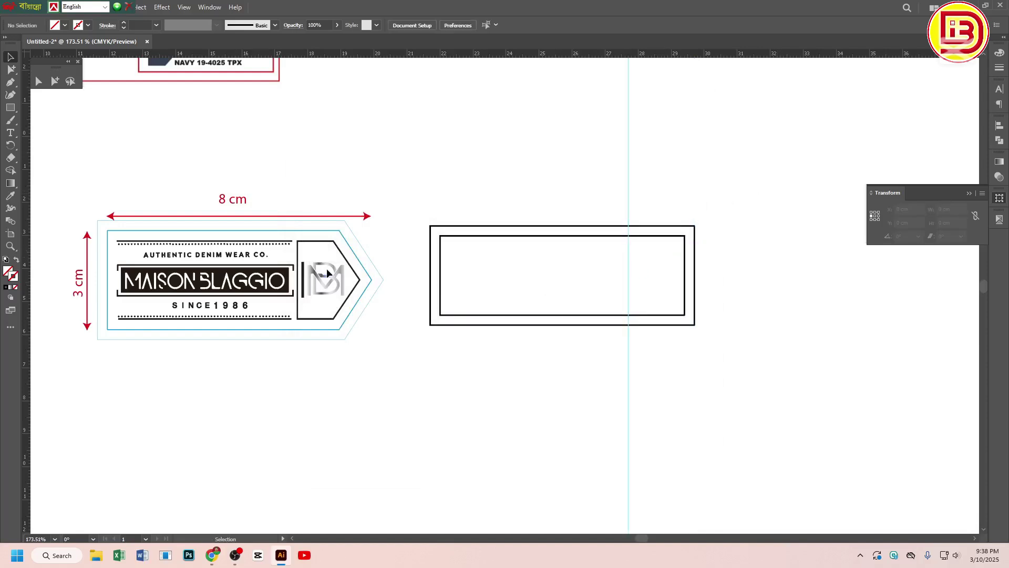
{"action": "left_click_drag", "start_coordinate": [326, 272], "coordinate": [703, 259]}
{"action": "key", "text": "ctrl+z"}
{"action": "left_click", "coordinate": [737, 262]}
Place a horizontal ruler guide through the vertical centre of the rectangles and lock the guides
{"action": "key", "text": "space"}
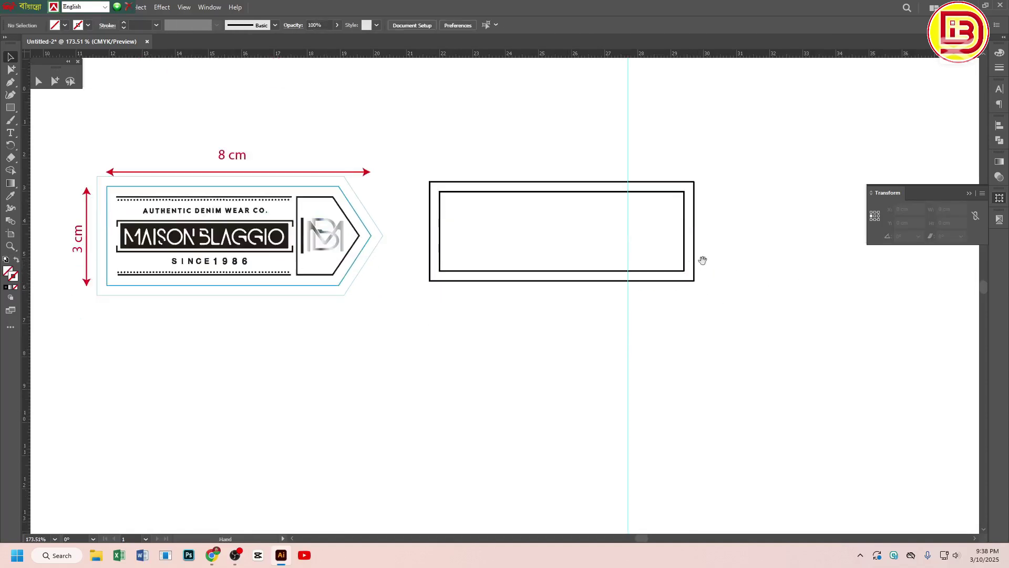
{"action": "left_click", "coordinate": [655, 182]}
{"action": "left_click_drag", "start_coordinate": [700, 61], "coordinate": [689, 230]}
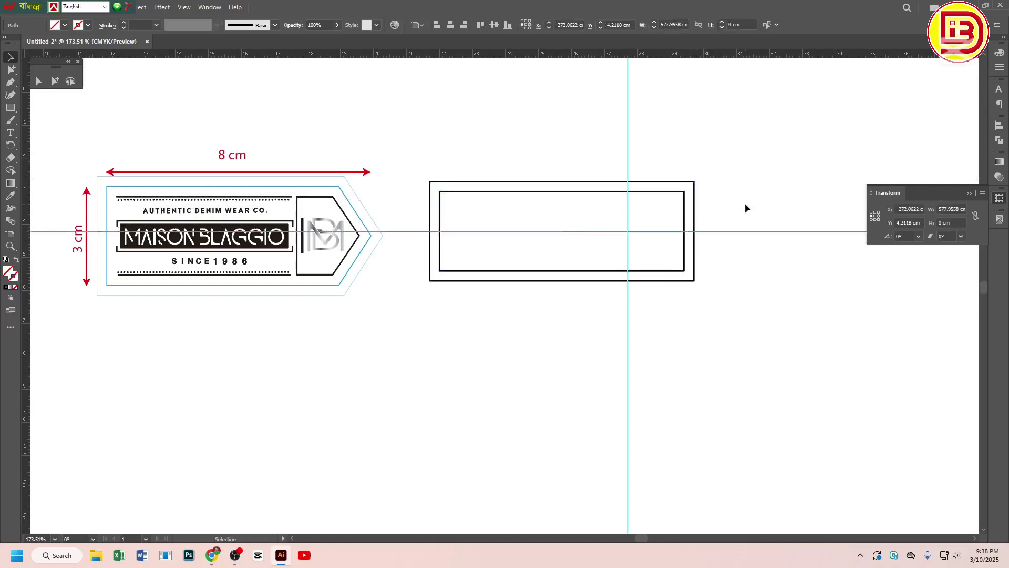
{"action": "left_click", "coordinate": [746, 200]}
{"action": "right_click", "coordinate": [746, 173]}
{"action": "left_click", "coordinate": [770, 280]}
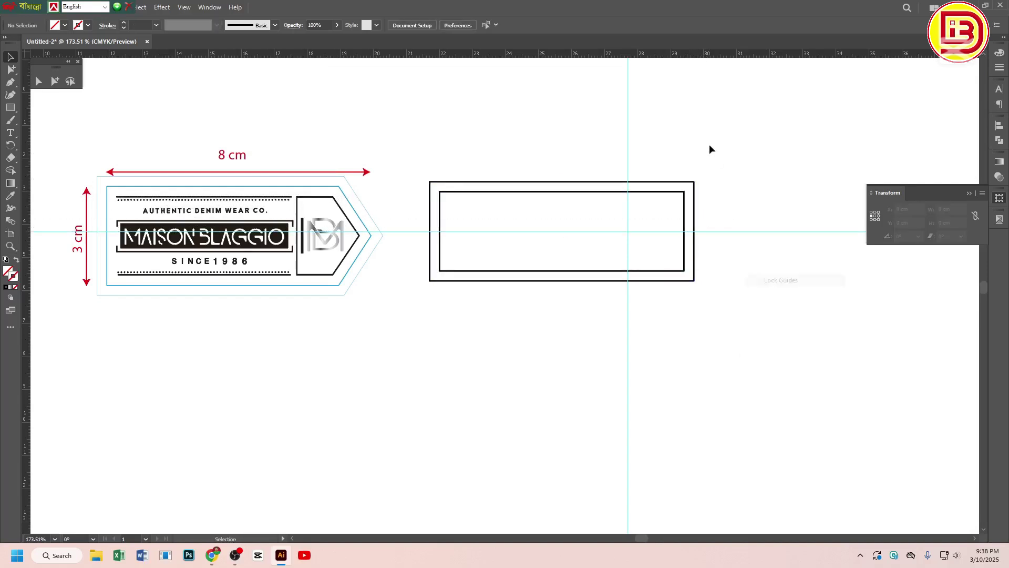
{"action": "left_click", "coordinate": [35, 84]}
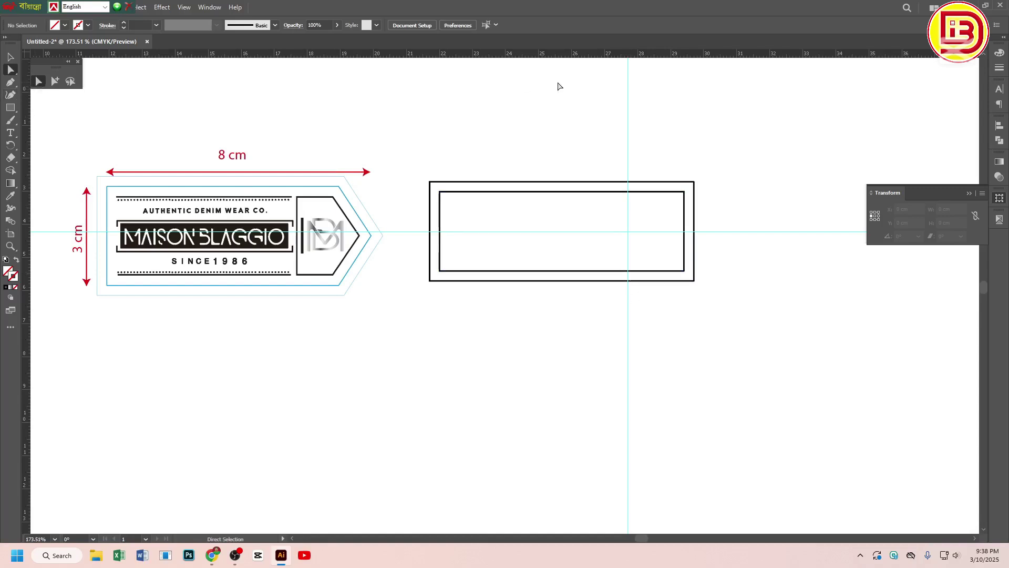
{"action": "scroll", "coordinate": [644, 245], "scroll_direction": "up", "scroll_amount": 2}
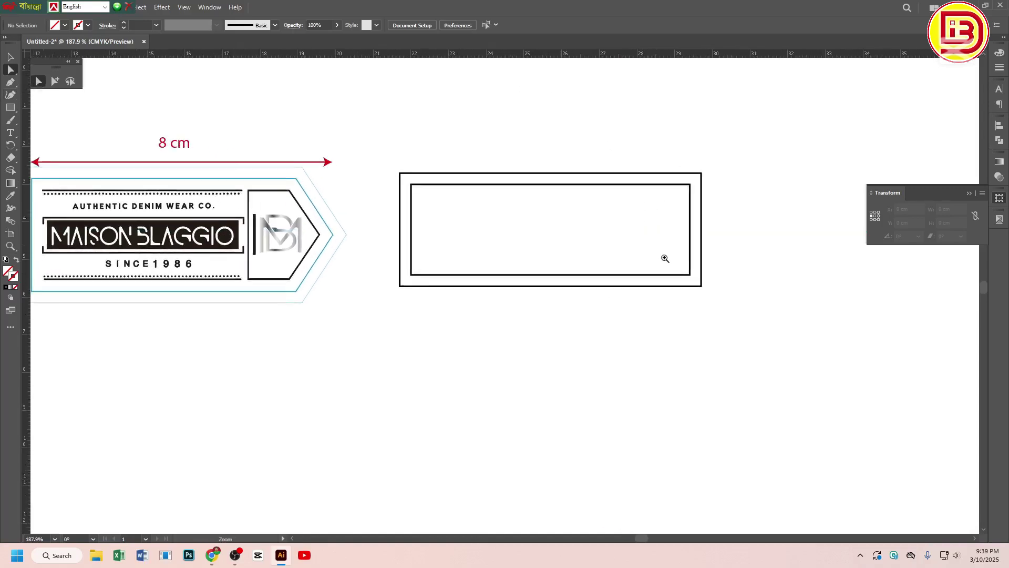
{"action": "left_click", "coordinate": [692, 184]}
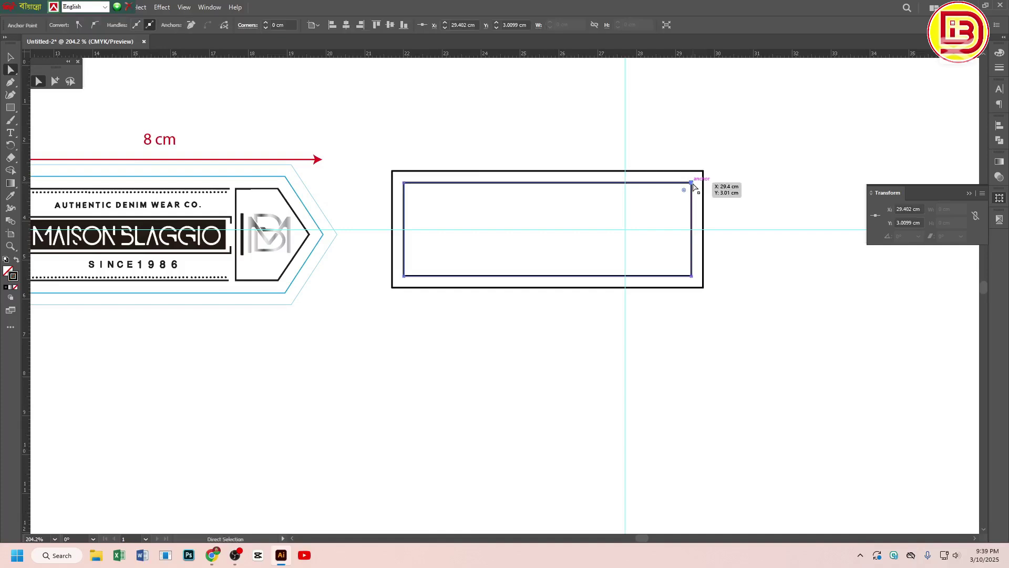
{"action": "left_click", "coordinate": [55, 81]}
{"action": "left_click", "coordinate": [124, 86]}
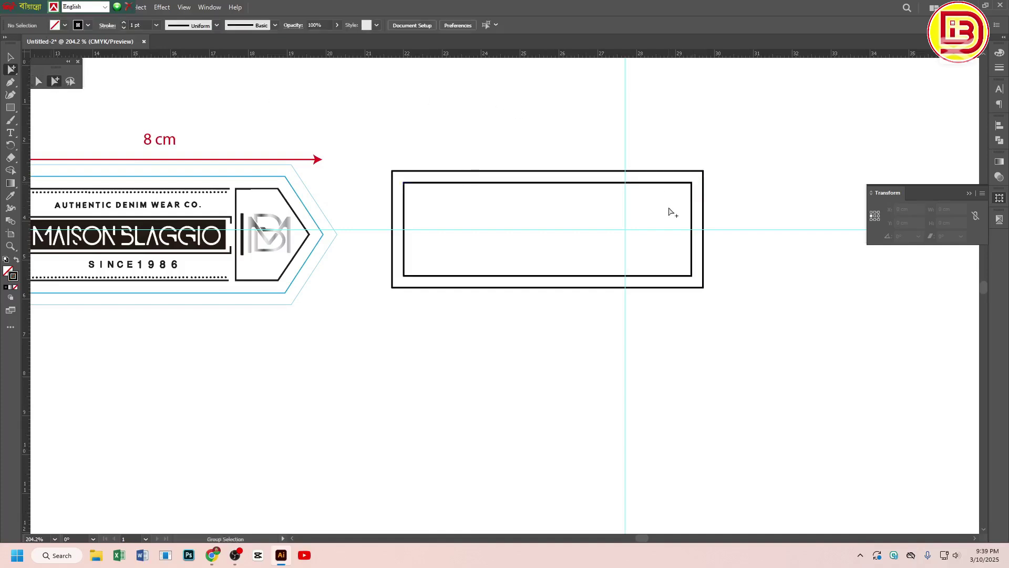
{"action": "left_click", "coordinate": [691, 216]}
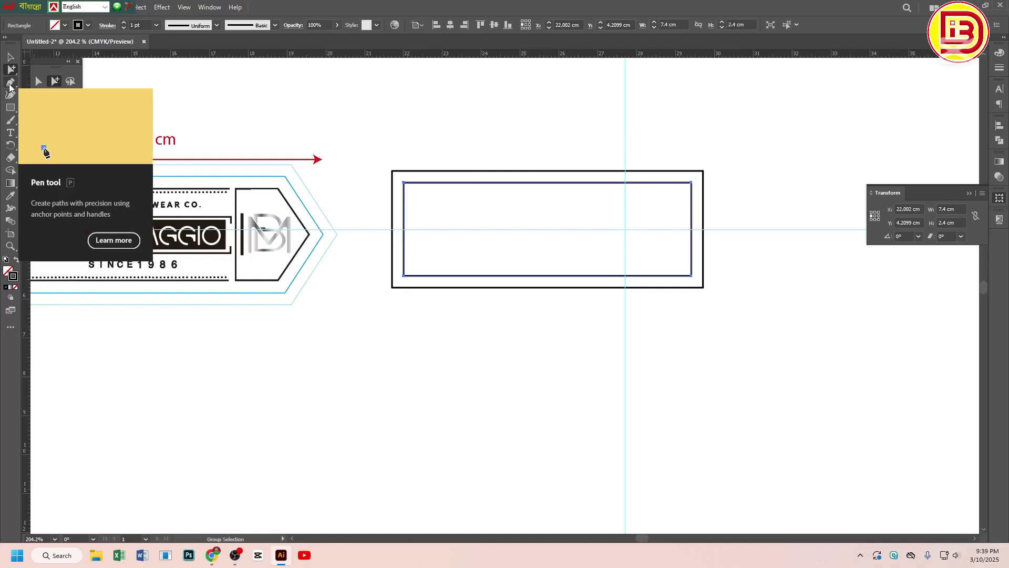
{"action": "left_click", "coordinate": [10, 84]}
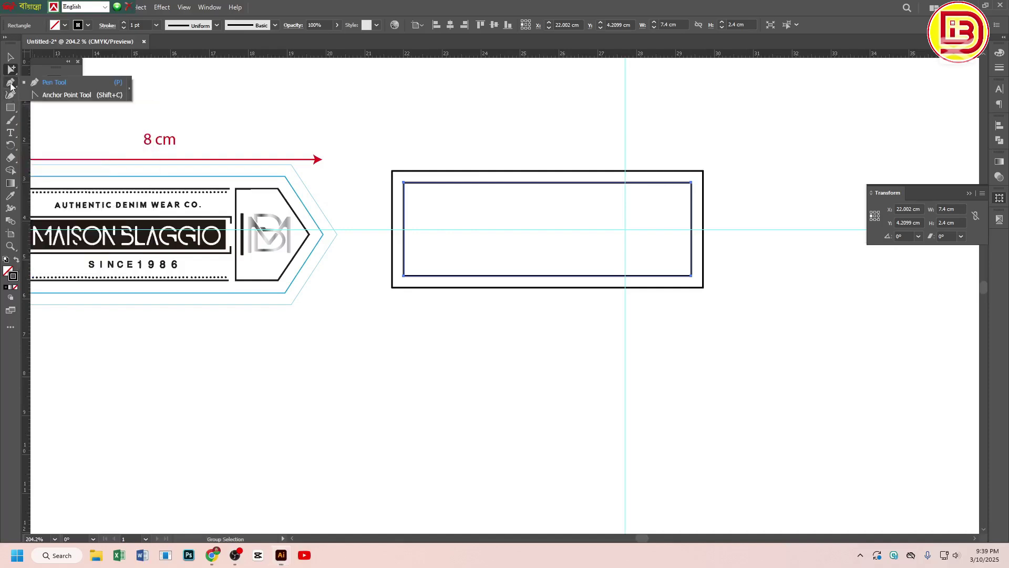
{"action": "left_click", "coordinate": [34, 94]}
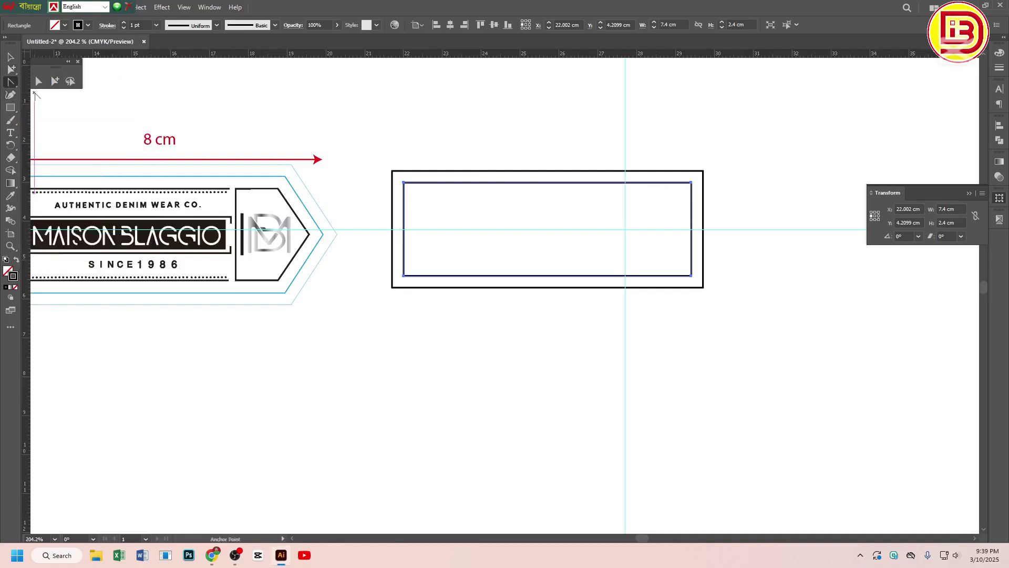
{"action": "left_click", "coordinate": [703, 230]}
{"action": "scroll", "coordinate": [713, 244], "scroll_direction": "up", "scroll_amount": 3}
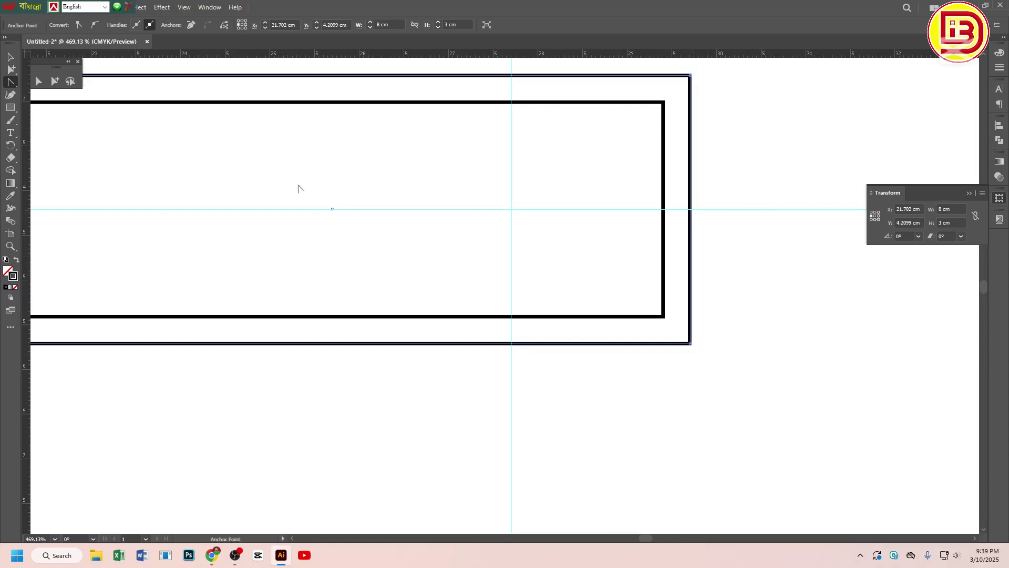
Try to slide the outer rectangle's top-right anchor point left along its top edge, and undo the move
{"action": "left_click", "coordinate": [39, 81]}
{"action": "left_click", "coordinate": [517, 200], "text": "ctrl+alt"}
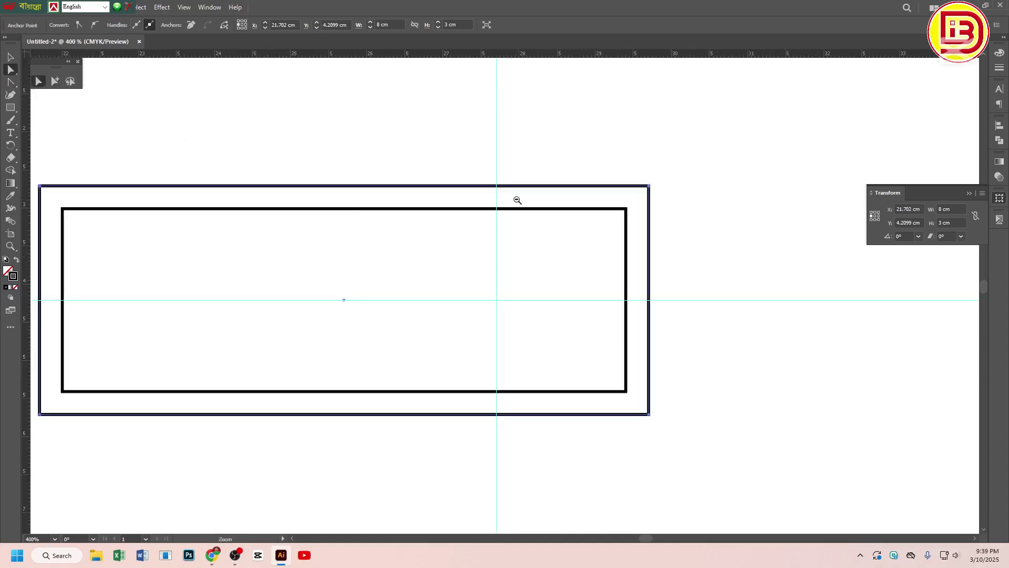
{"action": "left_click", "coordinate": [727, 200]}
{"action": "left_click", "coordinate": [650, 186]}
{"action": "left_click_drag", "start_coordinate": [650, 186], "coordinate": [568, 187]}
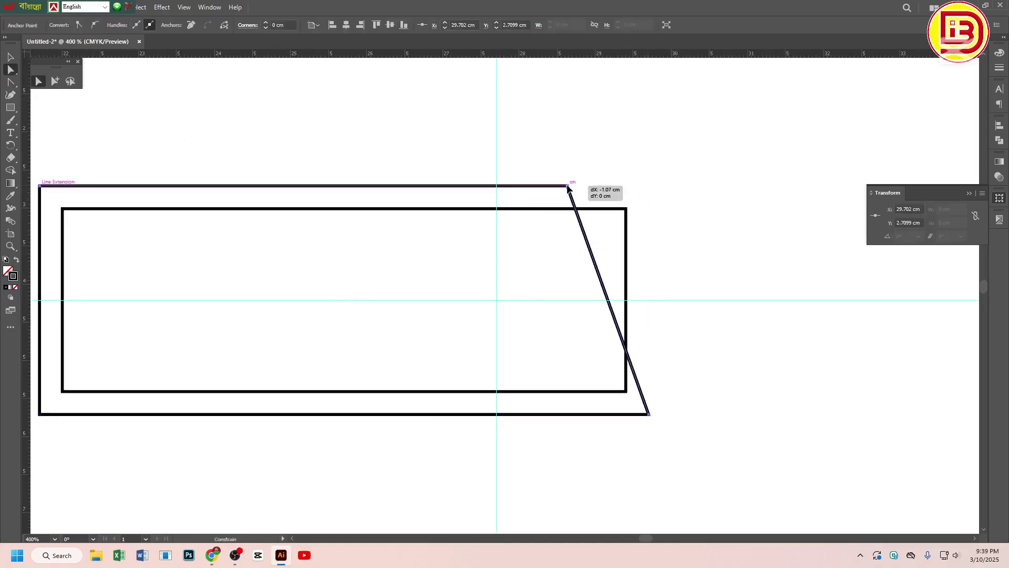
{"action": "key", "text": "ctrl+z"}
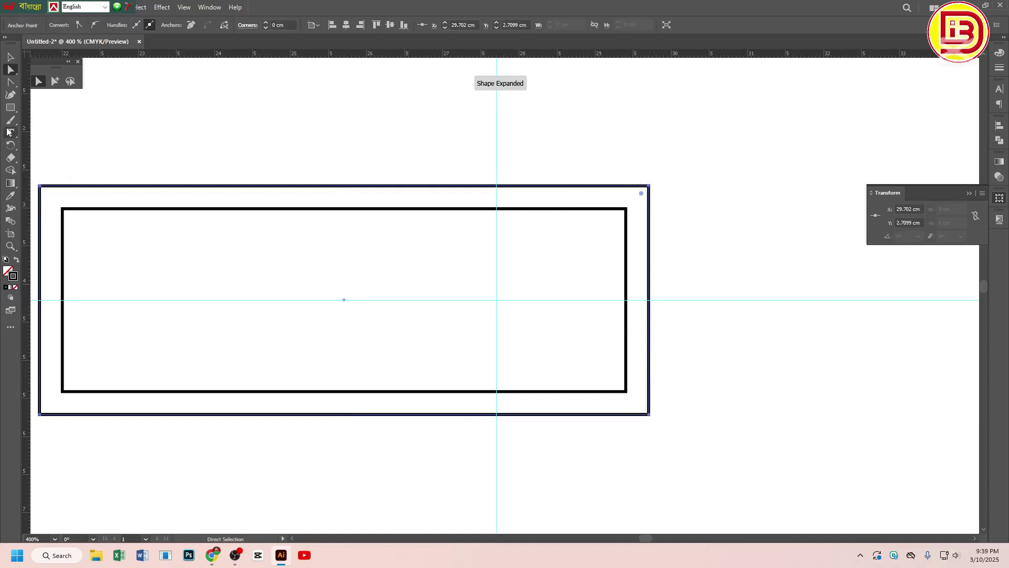
Add an anchor point with the Curvature tool where the horizontal guide crosses the outer rectangle's right edge
{"action": "left_click", "coordinate": [10, 95]}
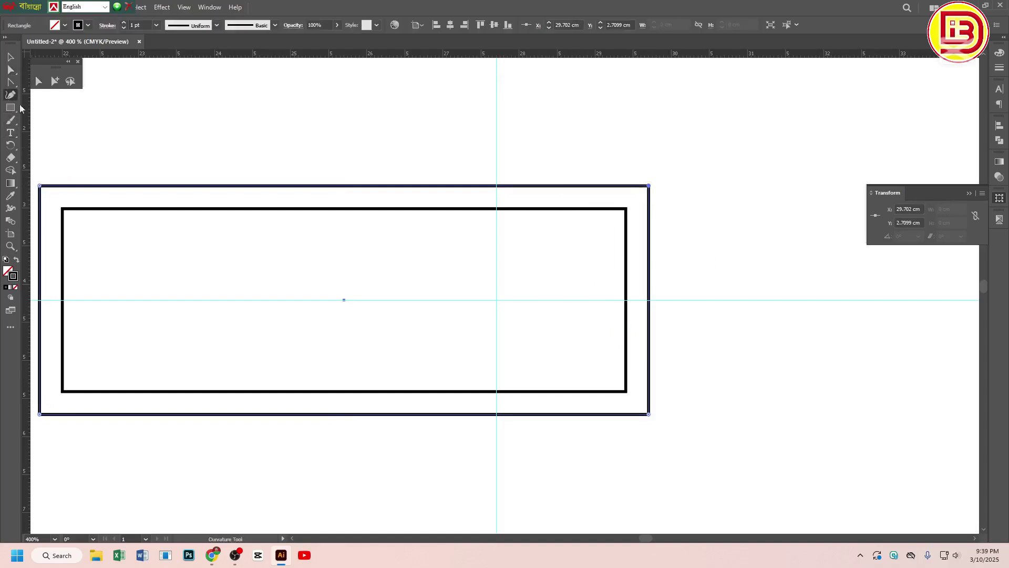
{"action": "left_click", "coordinate": [649, 299]}
{"action": "left_click_drag", "start_coordinate": [628, 310], "coordinate": [903, 392]}
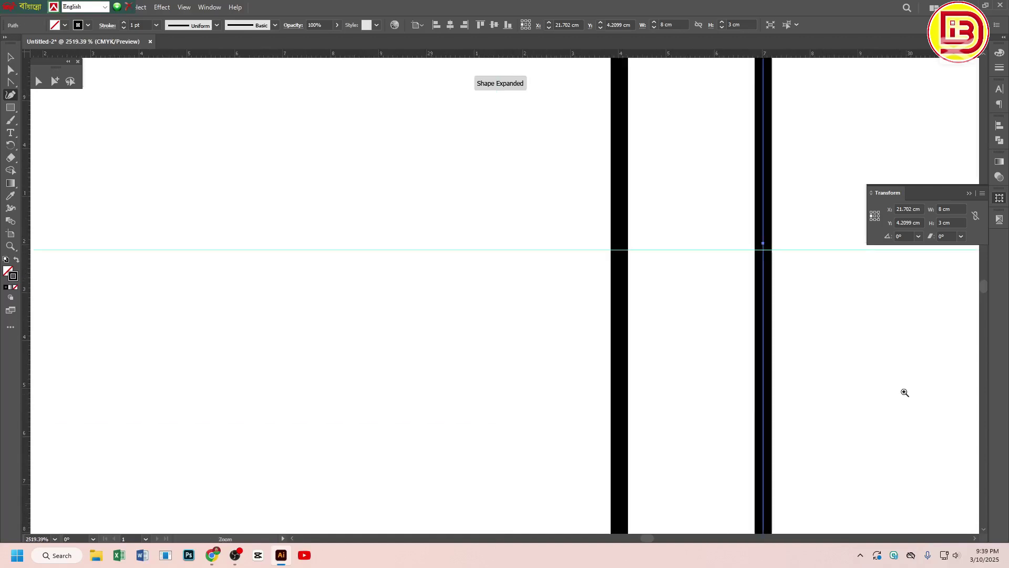
{"action": "key", "text": "ctrl+z"}
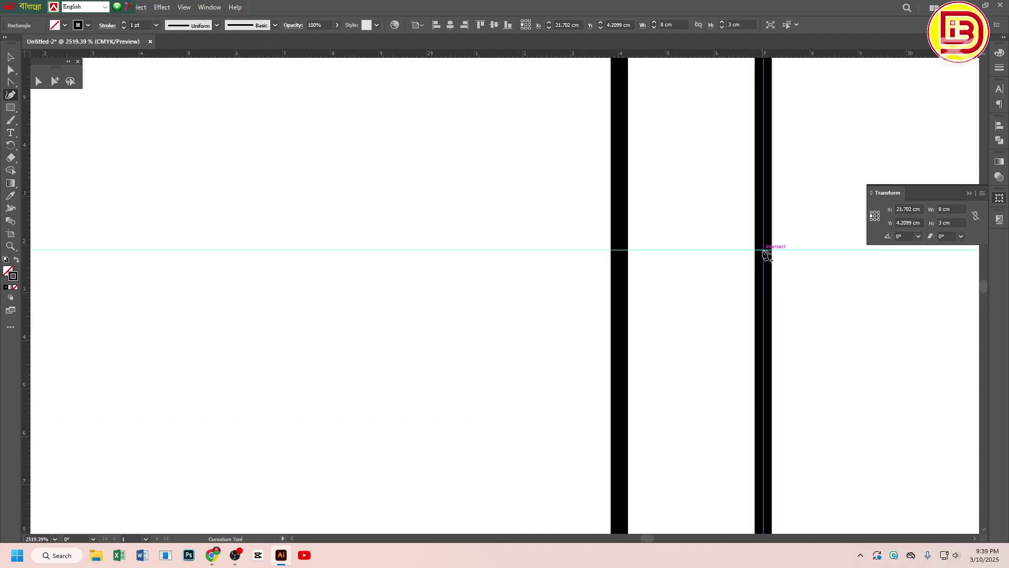
{"action": "left_click", "coordinate": [767, 254]}
{"action": "left_click_drag", "start_coordinate": [629, 313], "coordinate": [489, 200]}
{"action": "scroll", "coordinate": [489, 200], "scroll_direction": "down", "scroll_amount": 6}
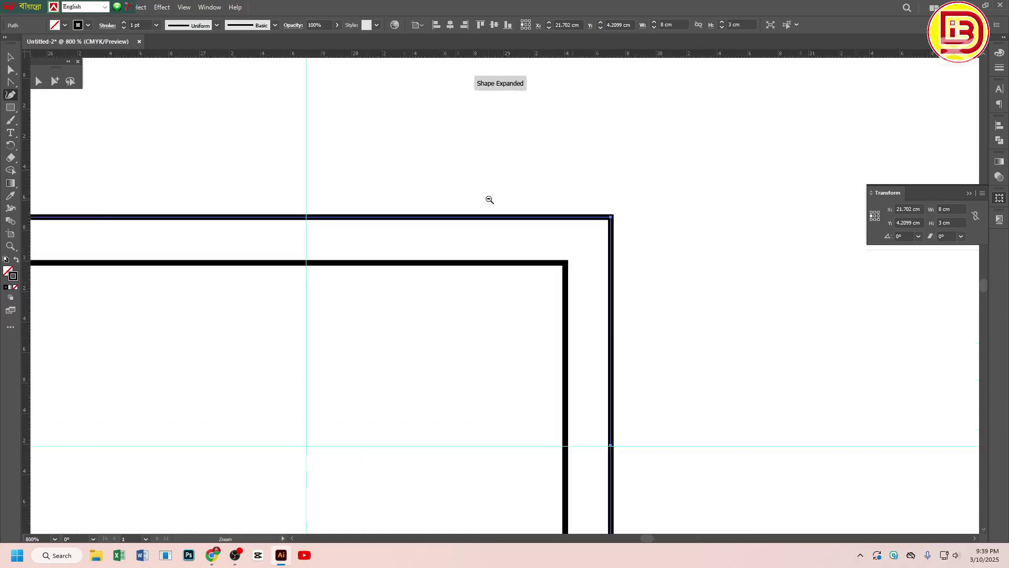
Delete the inner offset rectangle
{"action": "left_click", "coordinate": [55, 81]}
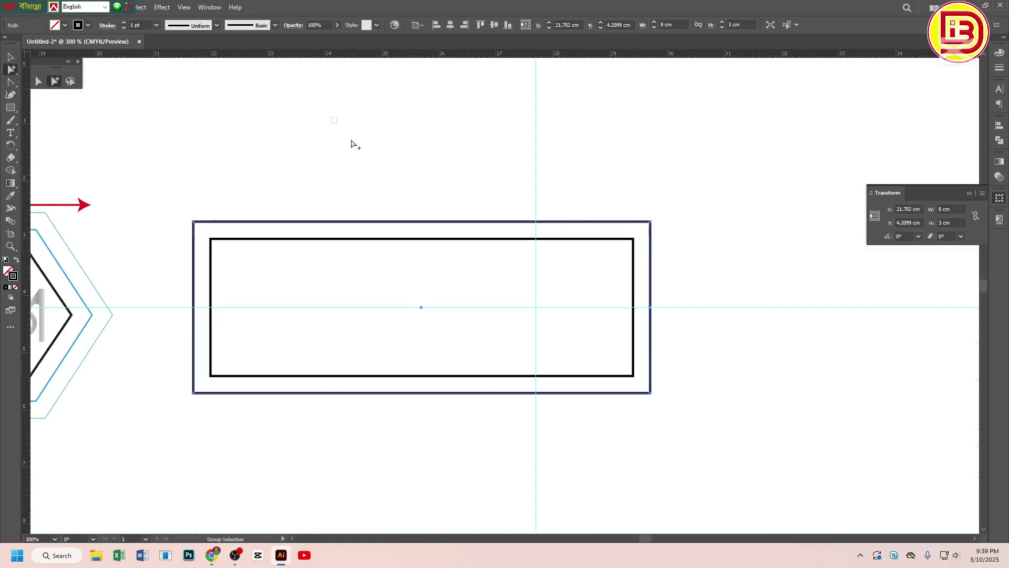
{"action": "left_click", "coordinate": [353, 142]}
{"action": "left_click", "coordinate": [424, 239]}
{"action": "key", "text": "Delete"}
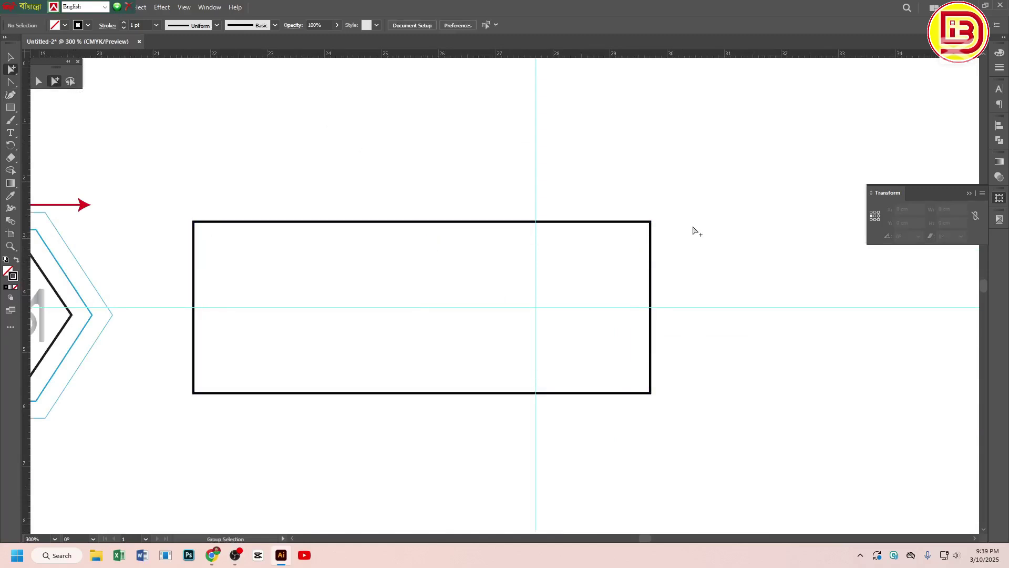
Select only the remaining rectangle's top-right anchor point, try to move it left toward the vertical guide, and undo
{"action": "left_click", "coordinate": [649, 234]}
{"action": "key", "text": "ctrl+minus"}
{"action": "left_click_drag", "start_coordinate": [558, 303], "coordinate": [673, 310]}
{"action": "left_click", "coordinate": [638, 189]}
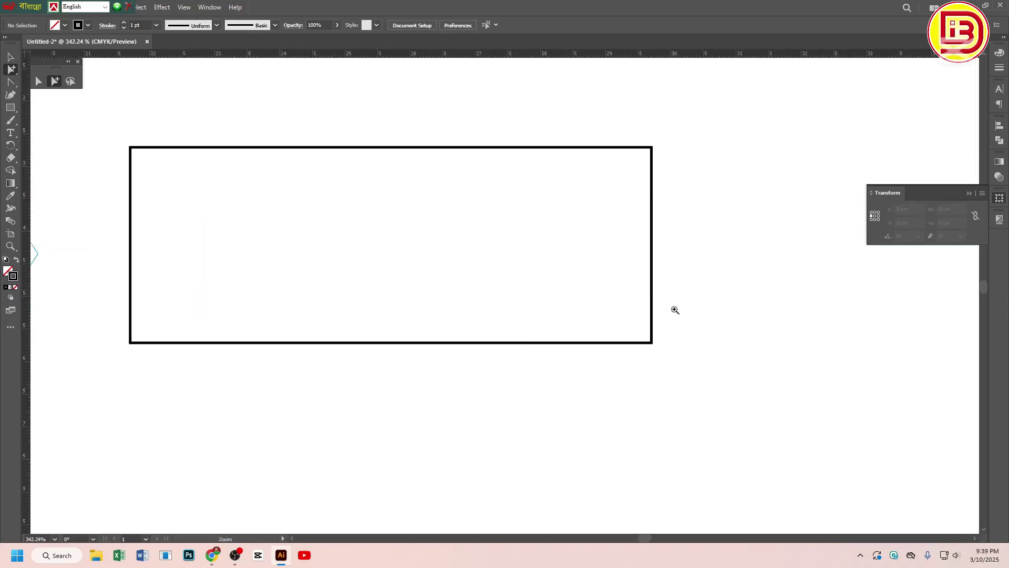
{"action": "left_click", "coordinate": [651, 155]}
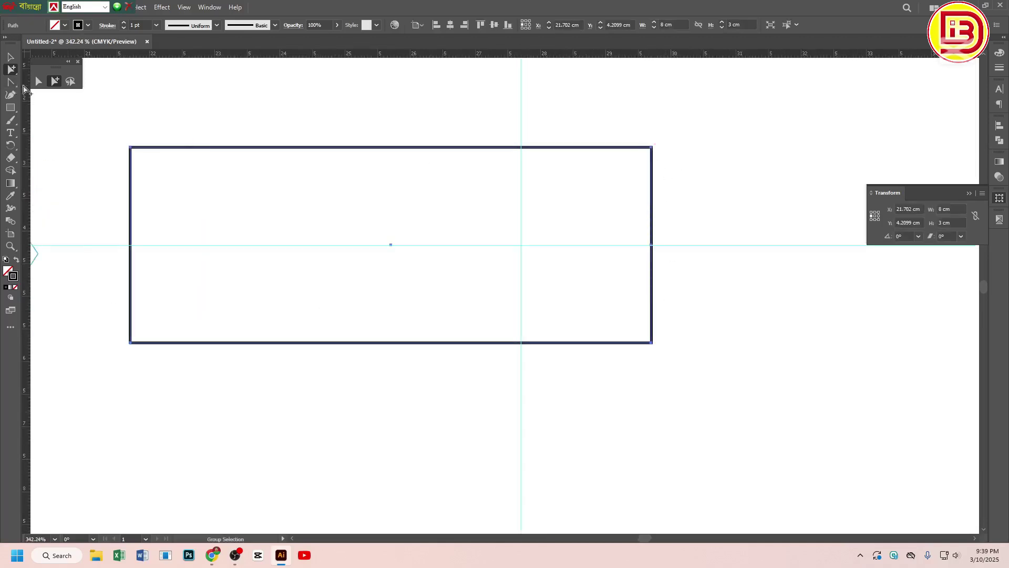
{"action": "key", "text": "a"}
{"action": "left_click_drag", "start_coordinate": [612, 120], "coordinate": [674, 179]}
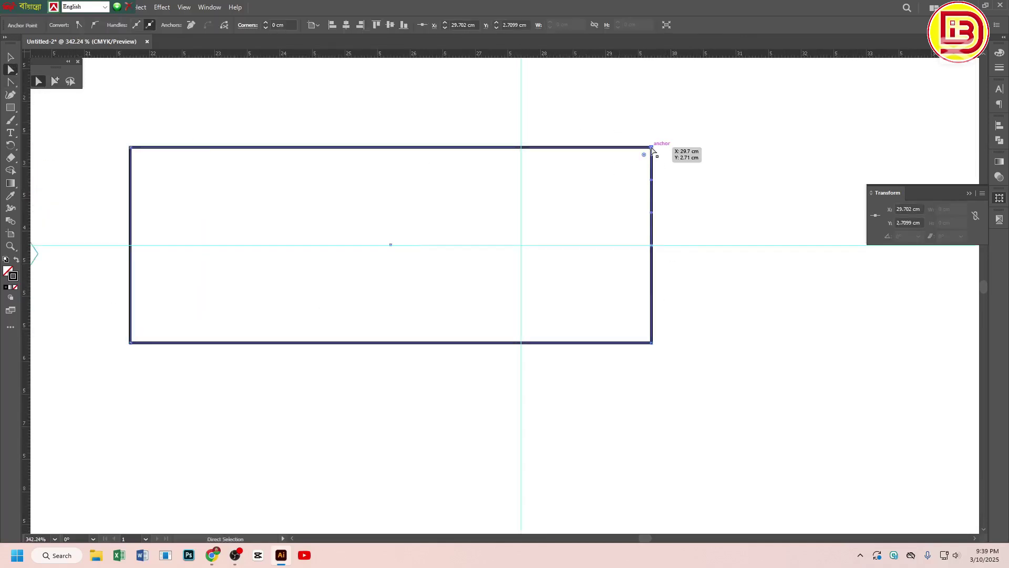
{"action": "left_click_drag", "start_coordinate": [655, 143], "coordinate": [579, 145]}
{"action": "key", "text": "ctrl+z"}
Reselect the rectangle's top-right corner point, try again to shift it left along the top edge, and undo
{"action": "left_click", "coordinate": [630, 118]}
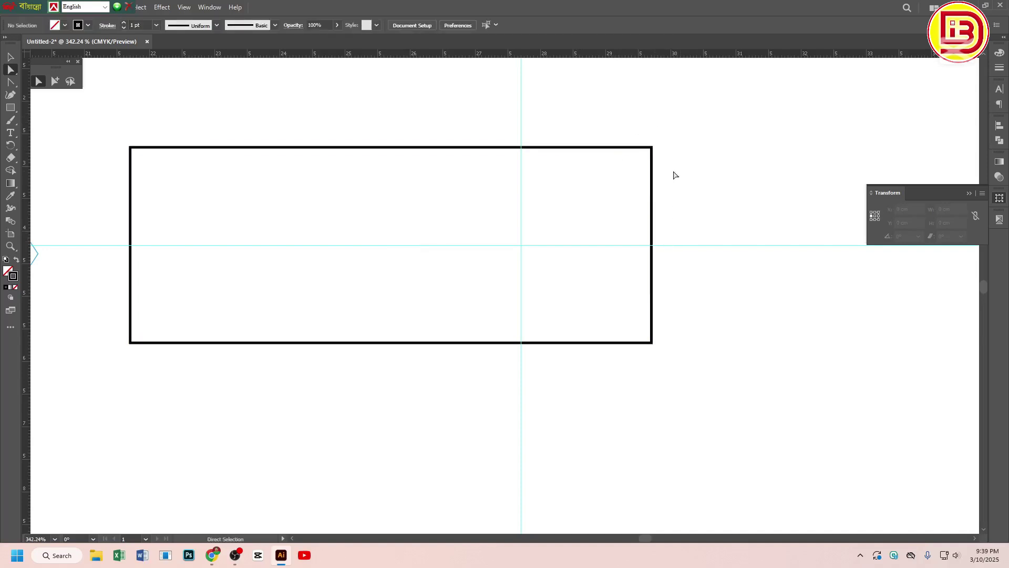
{"action": "left_click_drag", "start_coordinate": [575, 129], "coordinate": [588, 194]}
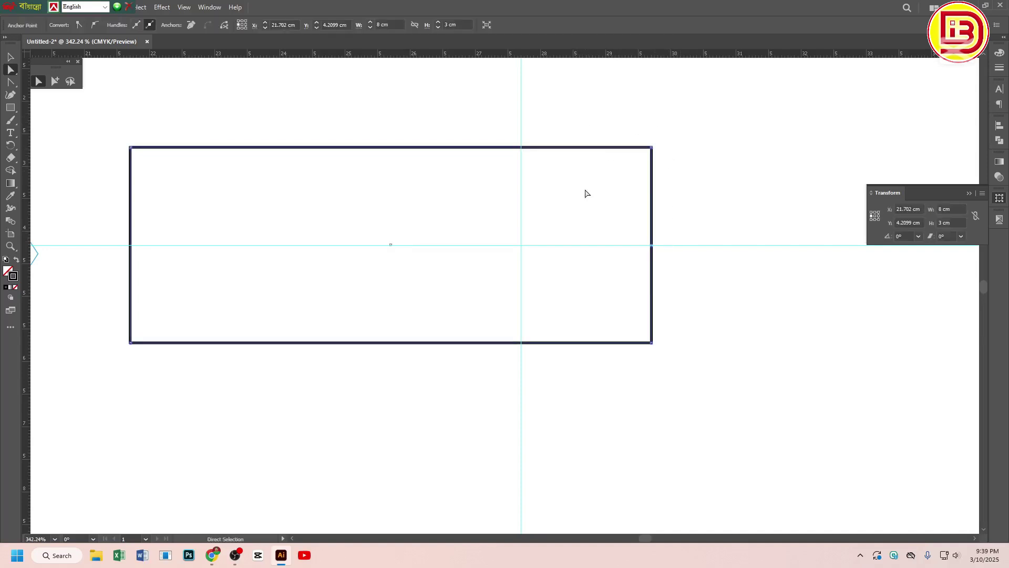
{"action": "left_click", "coordinate": [605, 122]}
{"action": "left_click_drag", "start_coordinate": [628, 128], "coordinate": [665, 164]}
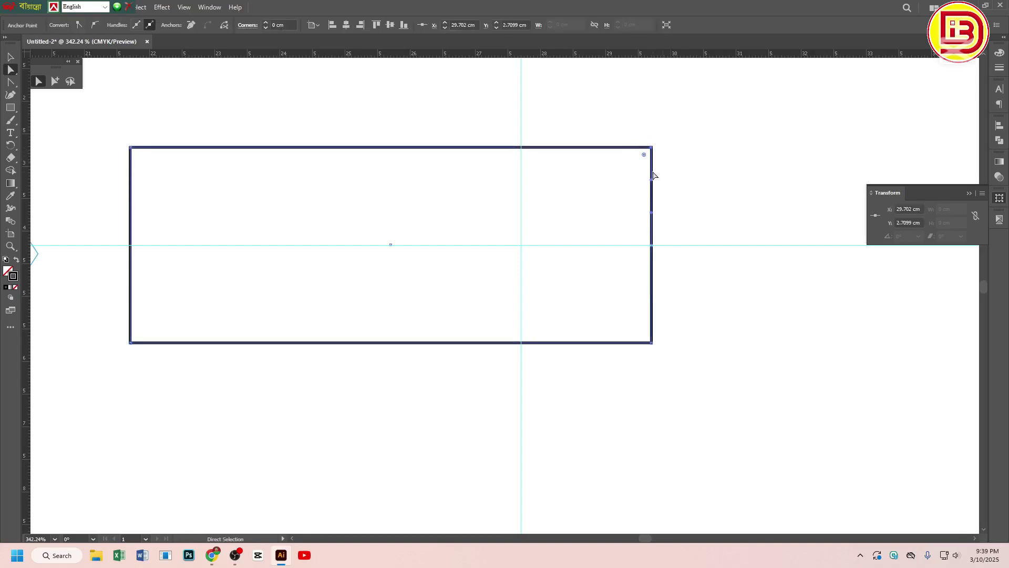
{"action": "left_click_drag", "start_coordinate": [653, 152], "coordinate": [586, 150]}
{"action": "key", "text": "ctrl+z"}
{"action": "left_click", "coordinate": [642, 184]}
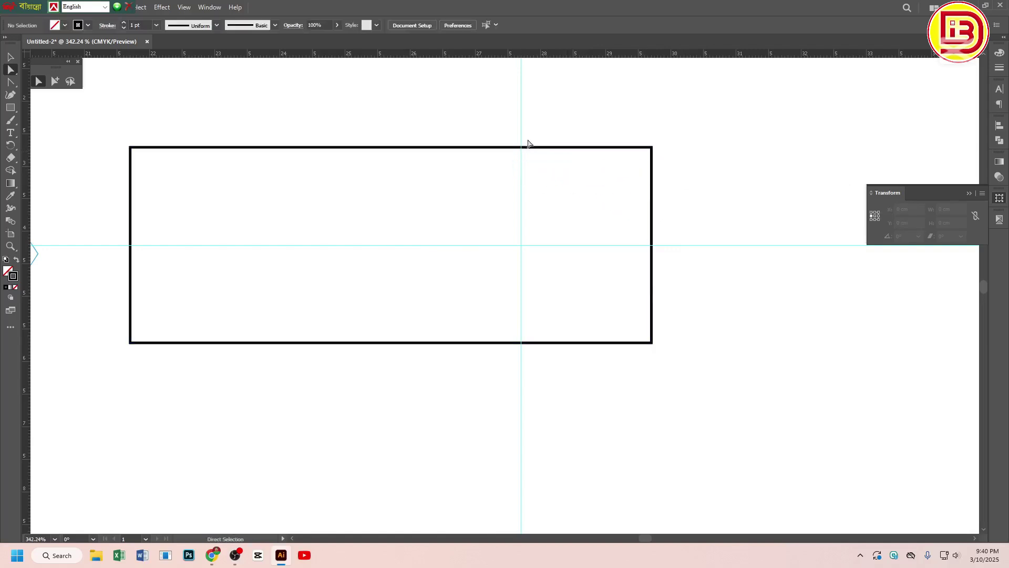
Draw a 2 × 3 cm rectangle from the vertical guide to the outer rectangle's right edge and place a vertical guide through its centre
{"action": "key", "text": "ctrl+minus"}
{"action": "key", "text": "ctrl+minus"}
{"action": "left_click_drag", "start_coordinate": [417, 286], "coordinate": [486, 283]}
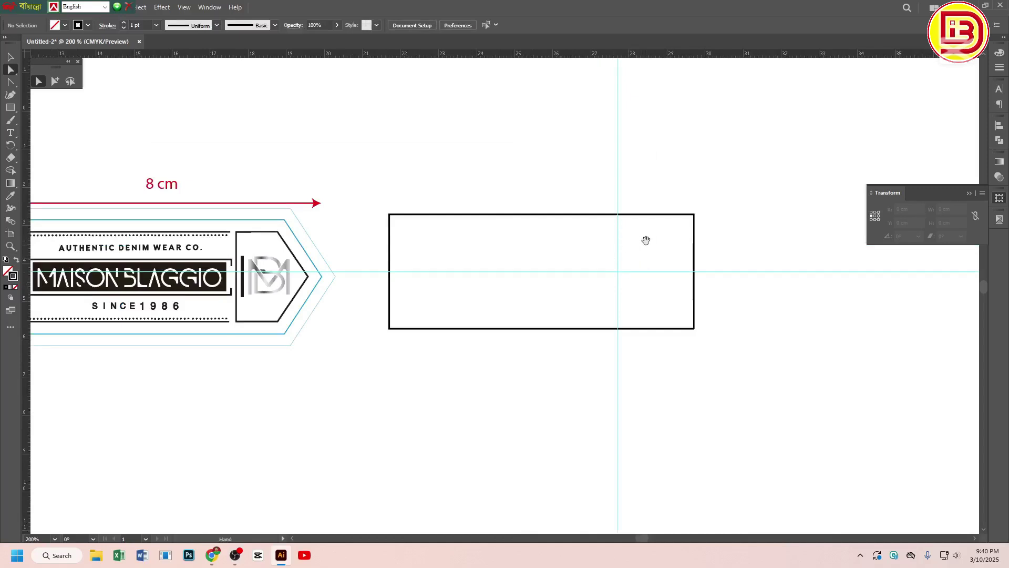
{"action": "left_click_drag", "start_coordinate": [646, 238], "coordinate": [588, 216]}
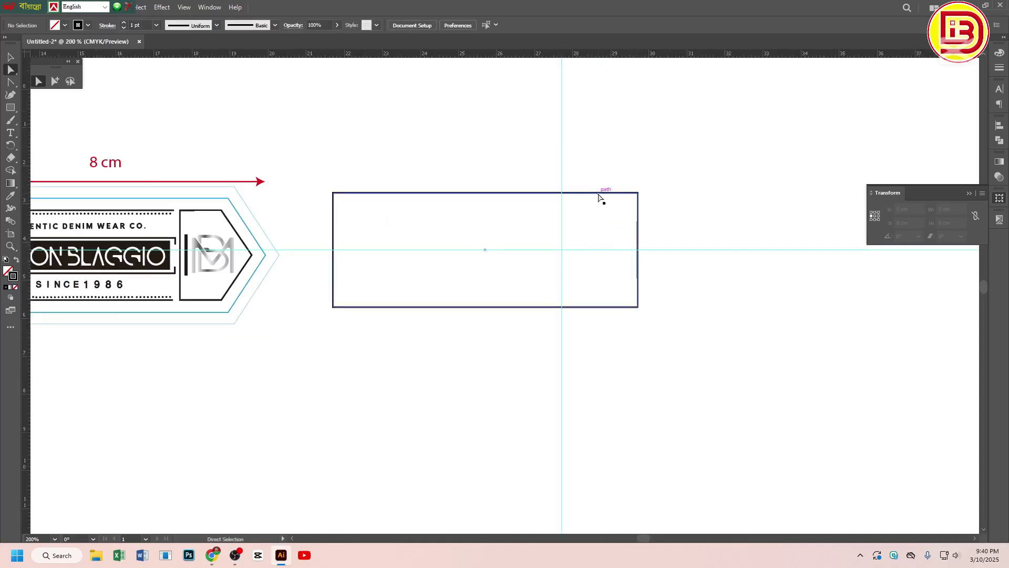
{"action": "scroll", "coordinate": [629, 236], "scroll_direction": "up", "scroll_amount": 3}
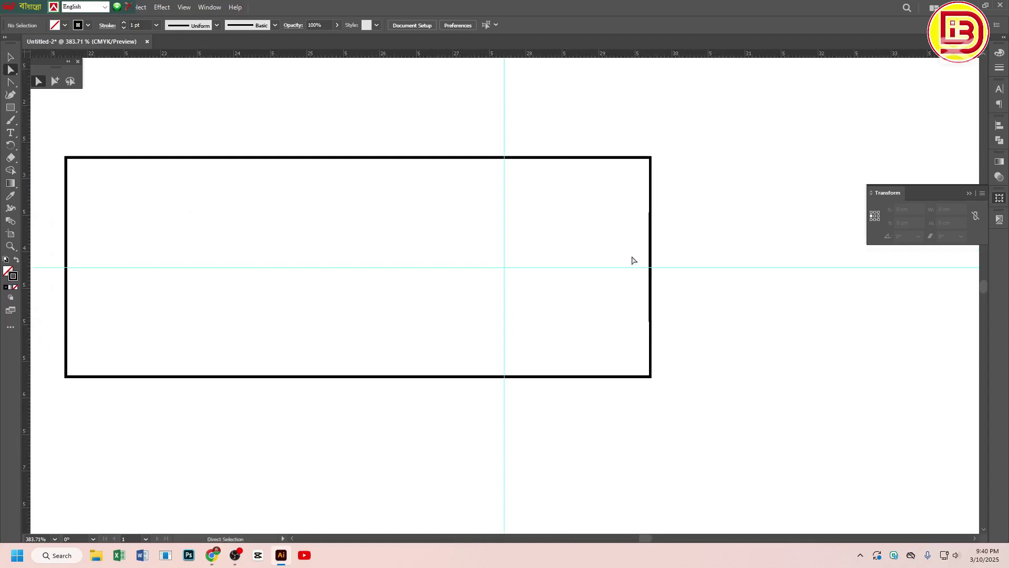
{"action": "left_click", "coordinate": [11, 107]}
{"action": "left_click_drag", "start_coordinate": [504, 157], "coordinate": [650, 376]}
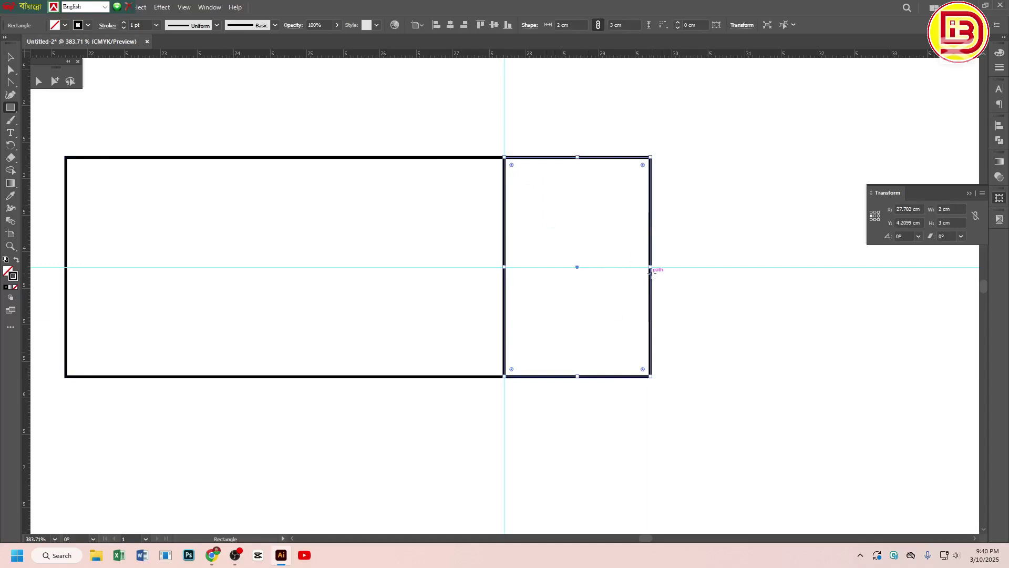
{"action": "left_click_drag", "start_coordinate": [27, 230], "coordinate": [577, 197]}
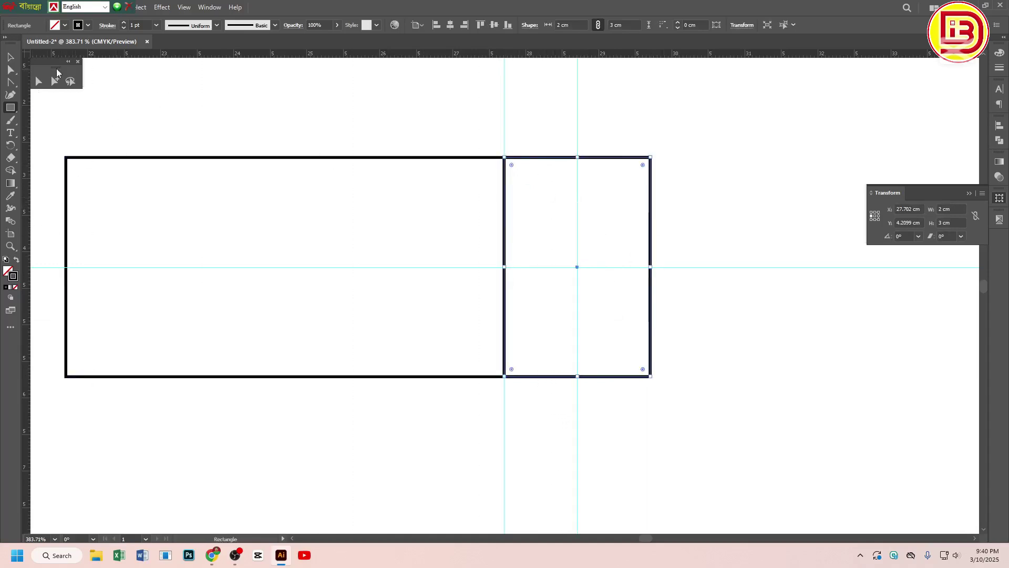
Delete the 2 × 3 cm rectangle drawn at the right end of the label outline
{"action": "left_click", "coordinate": [56, 82]}
{"action": "left_click", "coordinate": [486, 127]}
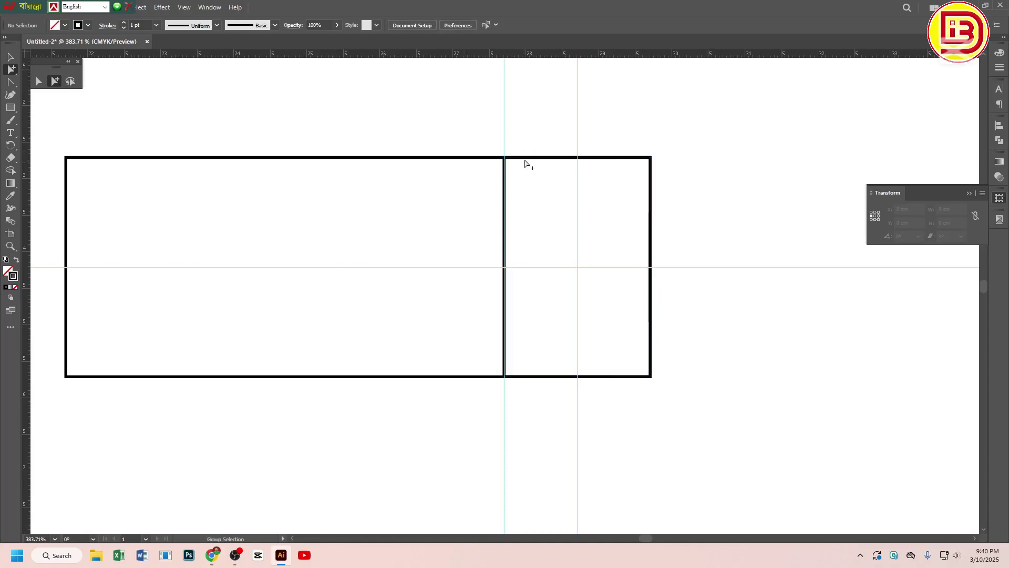
{"action": "left_click", "coordinate": [524, 157]}
{"action": "key", "text": "Delete"}
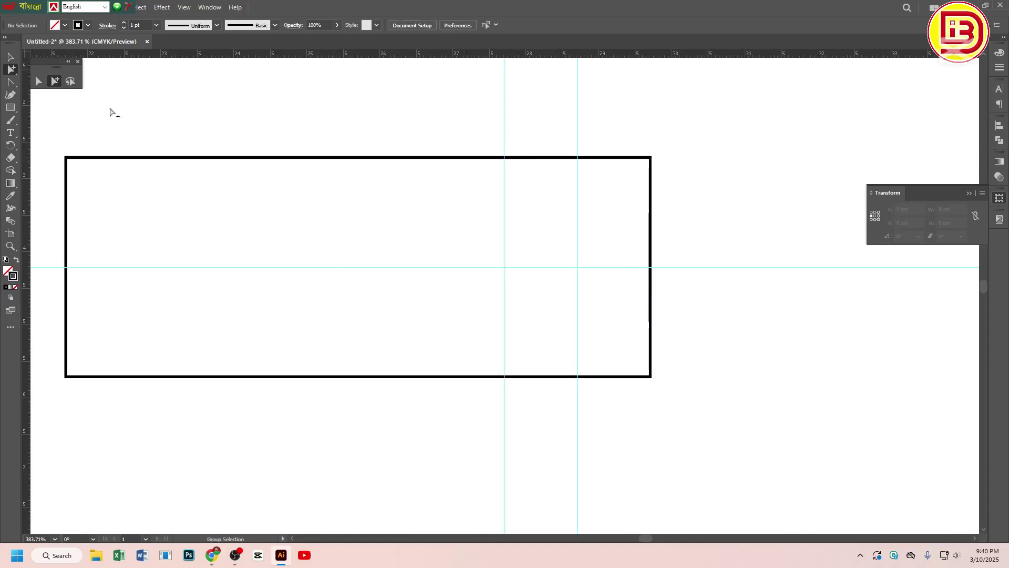
Delete only the right edge segment of the 8 × 3 cm rectangle, leaving that end open
{"action": "left_click", "coordinate": [38, 81]}
{"action": "left_click_drag", "start_coordinate": [624, 226], "coordinate": [712, 299]}
{"action": "key", "text": "Delete"}
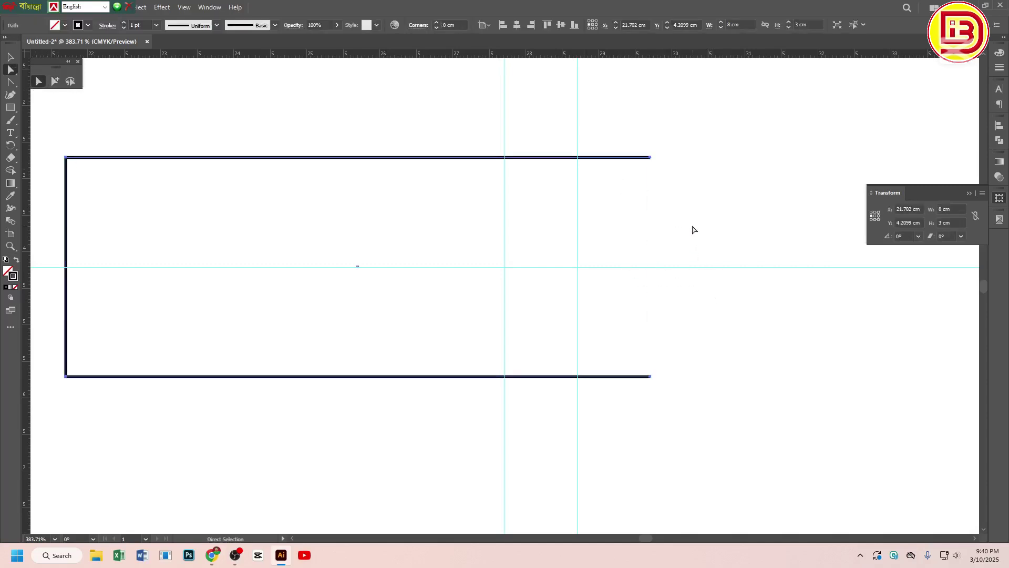
{"action": "left_click", "coordinate": [692, 230]}
{"action": "left_click", "coordinate": [651, 158]}
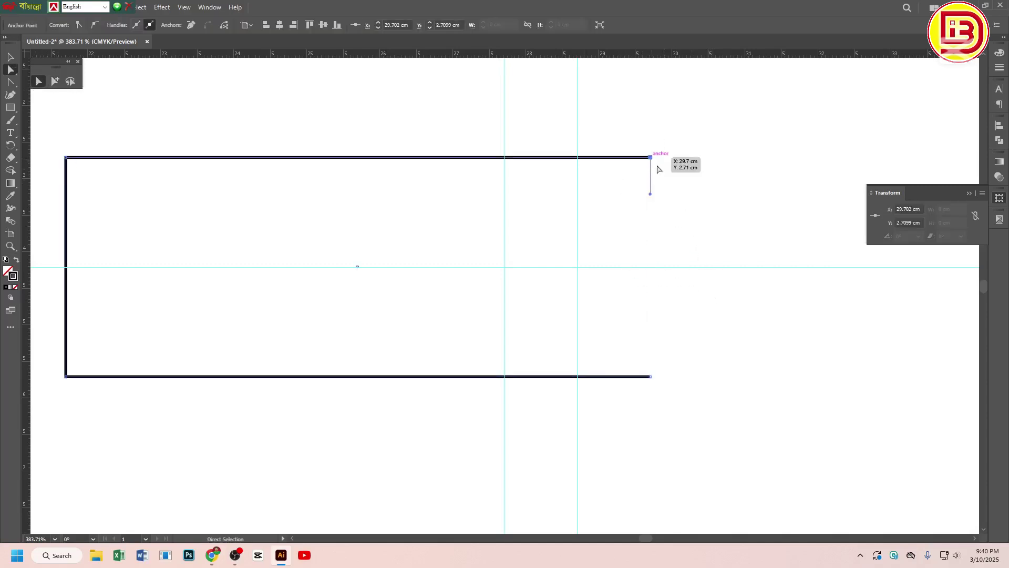
{"action": "left_click_drag", "start_coordinate": [686, 226], "coordinate": [578, 160]}
{"action": "key", "text": "ctrl+z"}
Place a vertical guide at the outline's open end and shift both open endpoints horizontally onto the neighbouring vertical guide
{"action": "left_click_drag", "start_coordinate": [27, 362], "coordinate": [649, 267]}
{"action": "left_click", "coordinate": [54, 81]}
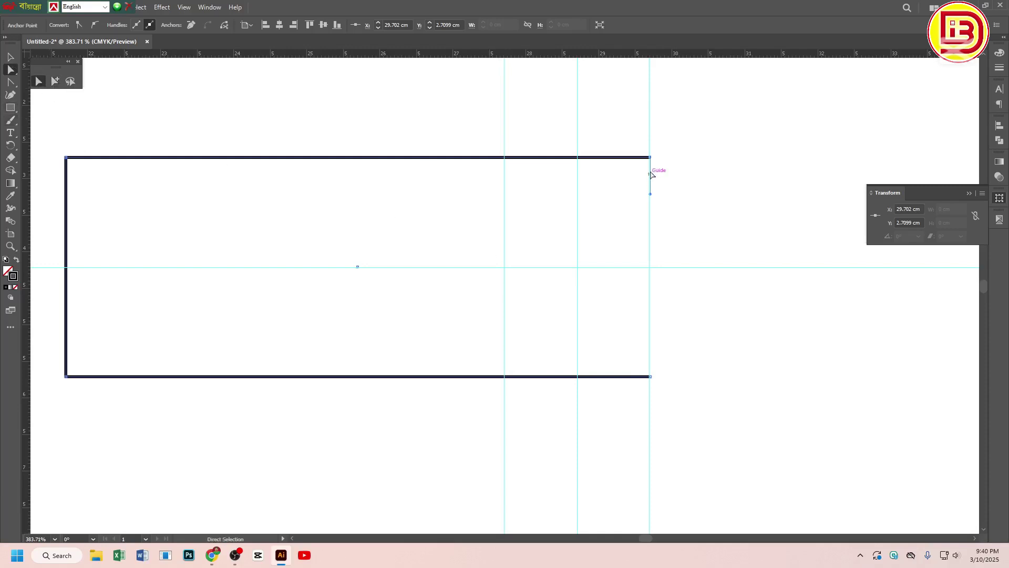
{"action": "left_click_drag", "start_coordinate": [652, 159], "coordinate": [579, 157]}
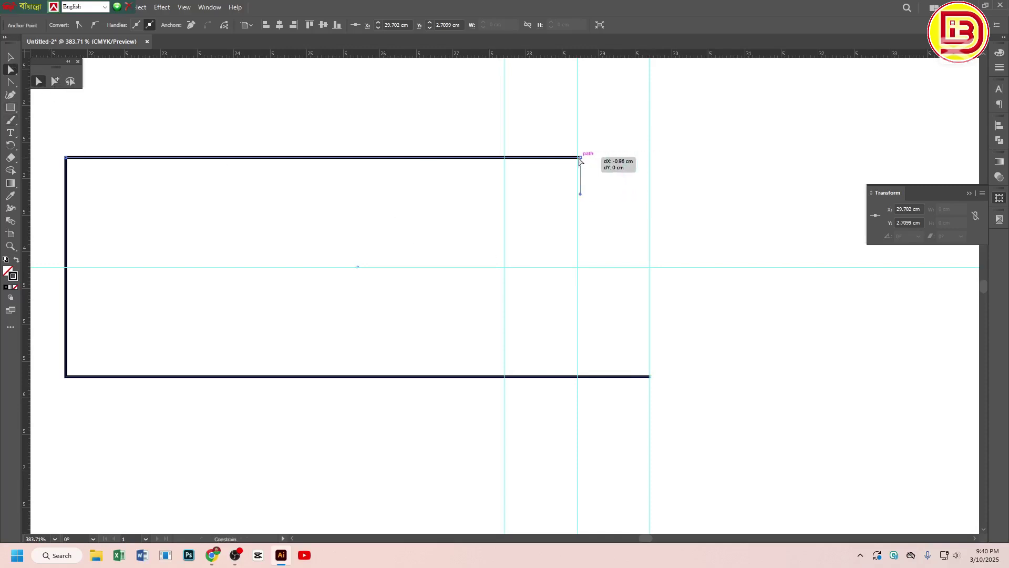
{"action": "left_click_drag", "start_coordinate": [648, 377], "coordinate": [579, 379]}
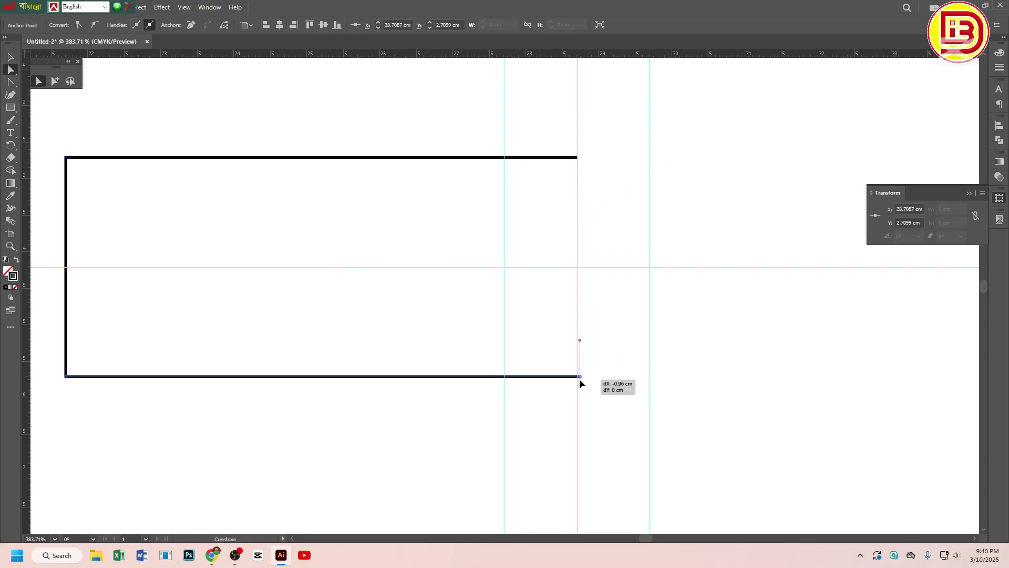
Close the outline with the Pen tool, forming a point where the horizontal centre guide meets the rightmost vertical guide
{"action": "left_click", "coordinate": [10, 83]}
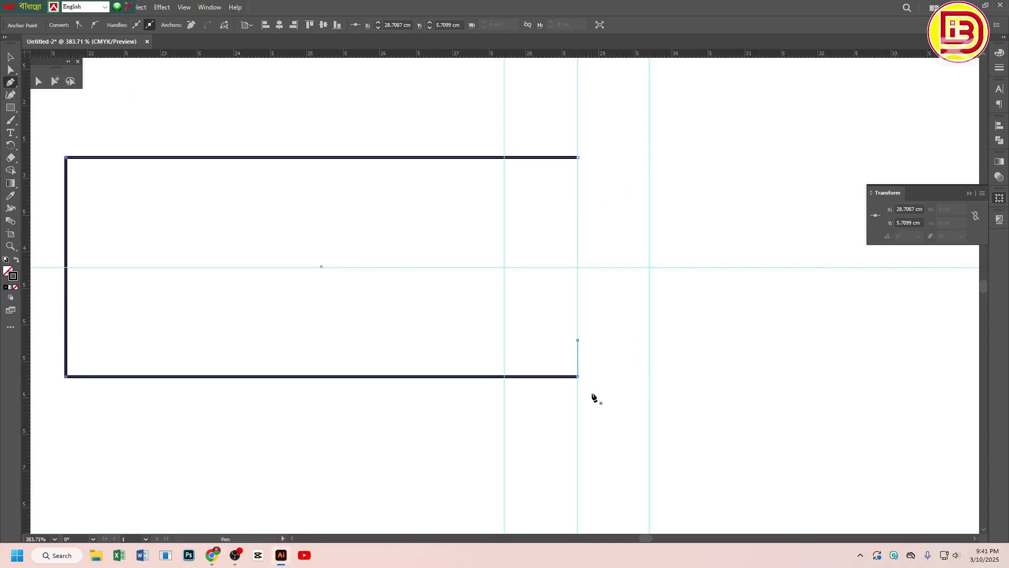
{"action": "left_click", "coordinate": [577, 376]}
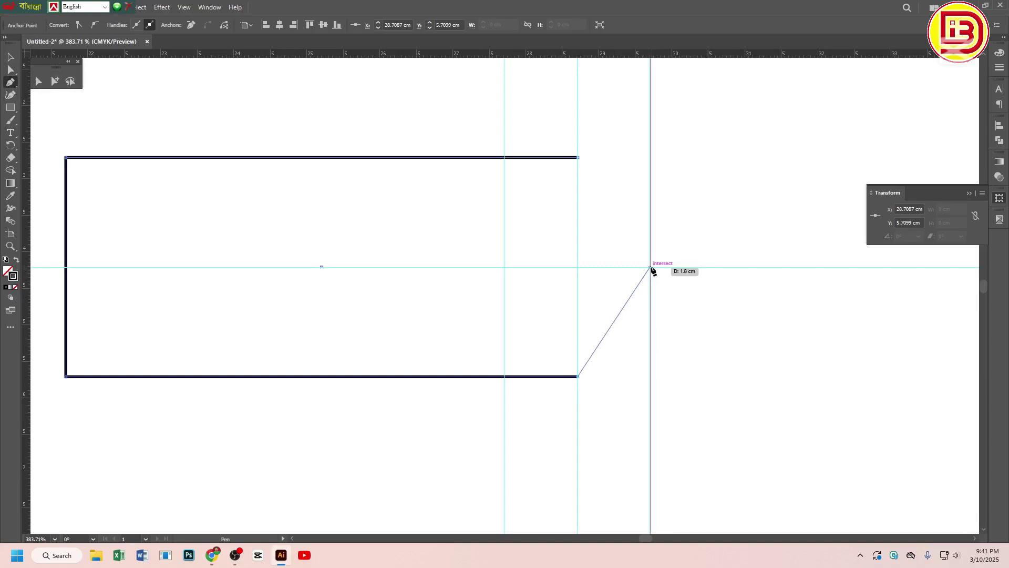
{"action": "left_click", "coordinate": [650, 268]}
{"action": "left_click", "coordinate": [578, 158]}
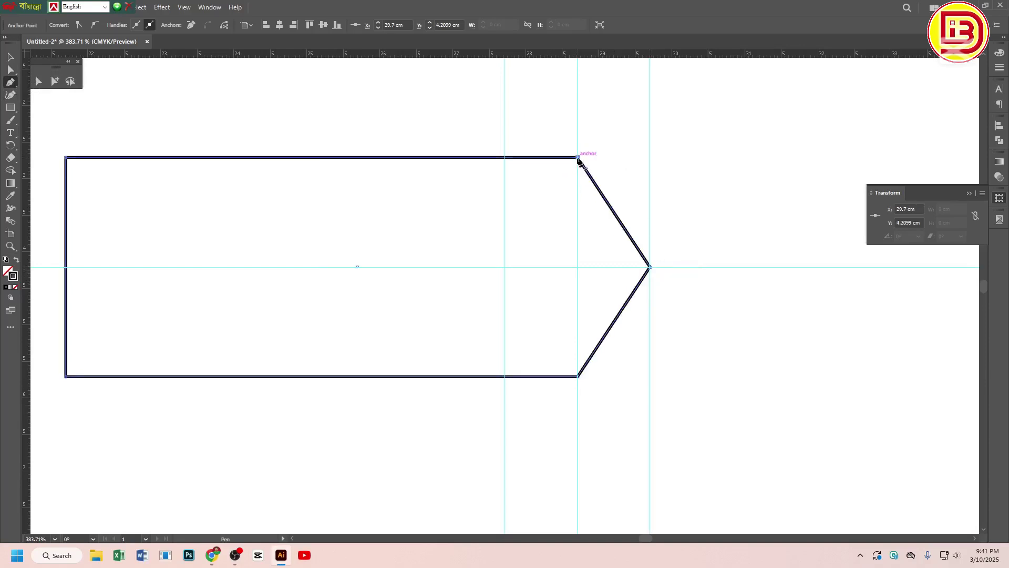
Select the pointed label outline and create an inner copy with Offset Path at -3 mm
{"action": "key", "text": "v"}
{"action": "left_click", "coordinate": [354, 114]}
{"action": "left_click_drag", "start_coordinate": [417, 117], "coordinate": [447, 198]}
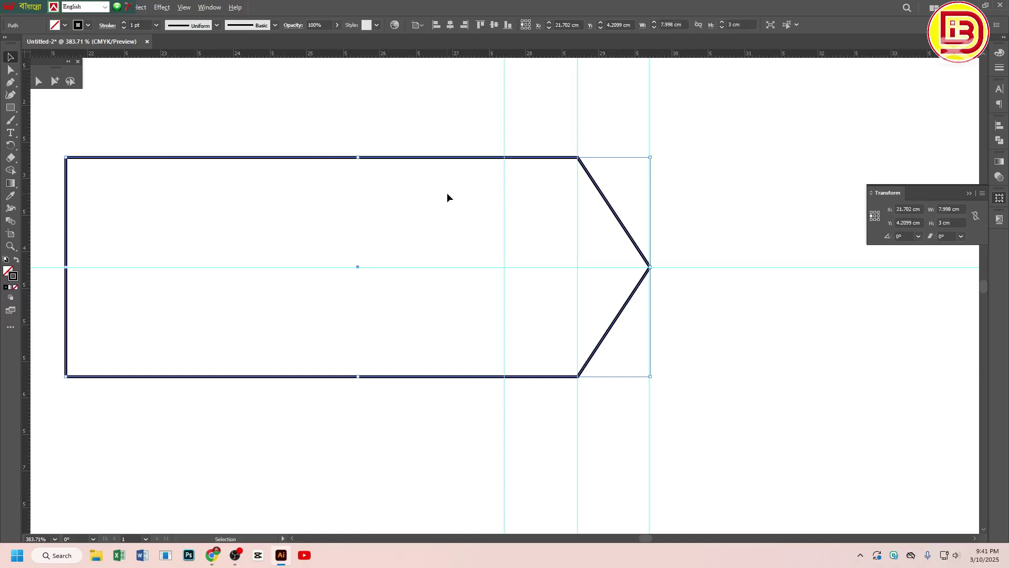
{"action": "key", "text": "alt+o"}
{"action": "key", "text": "p"}
{"action": "key", "text": "Right"}
{"action": "key", "text": "Down"}
{"action": "key", "text": "Down"}
{"action": "key", "text": "Down"}
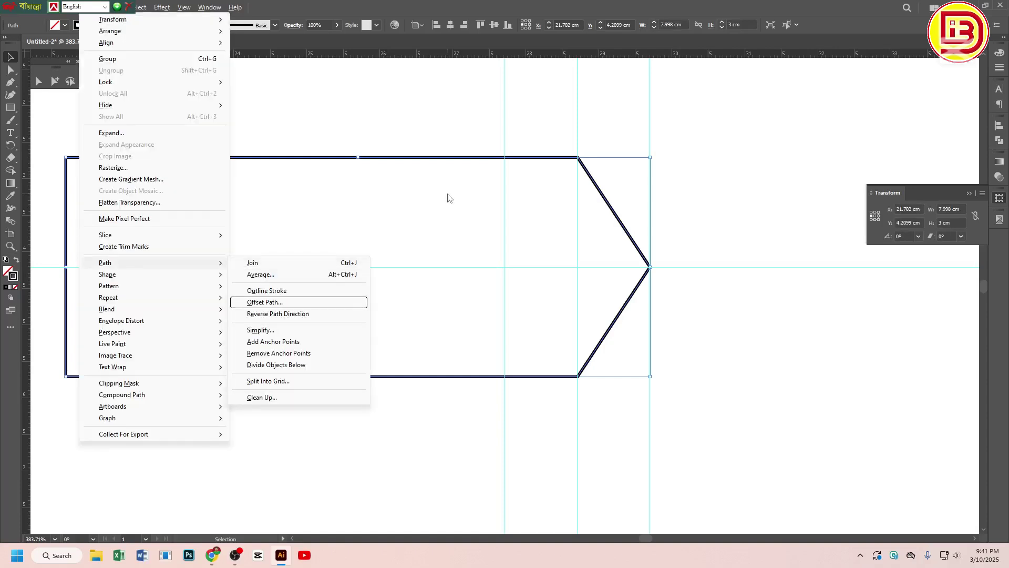
{"action": "key", "text": "Return"}
{"action": "type", "text": "-3mm"}
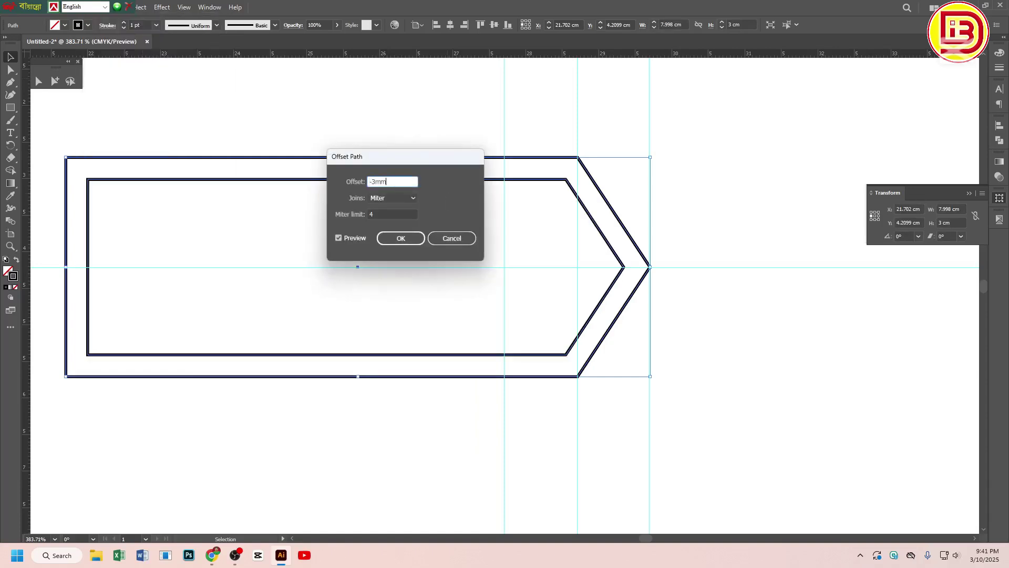
{"action": "key", "text": "Return"}
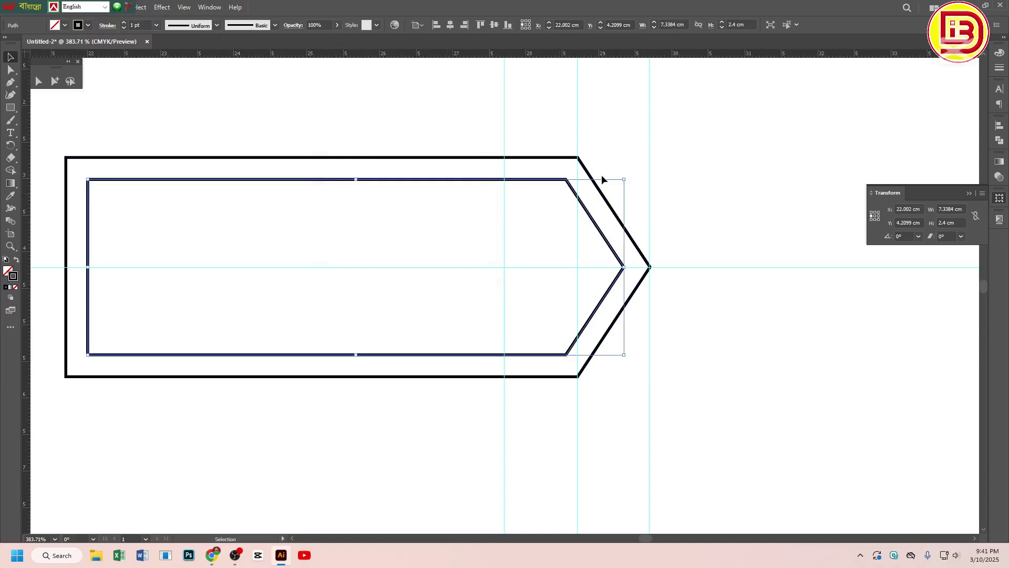
Select the original pointed outline and create an outer copy with Offset Path at 2 mm
{"action": "left_click", "coordinate": [450, 269], "text": "ctrl+alt"}
{"action": "left_click", "coordinate": [450, 269], "text": "ctrl+alt"}
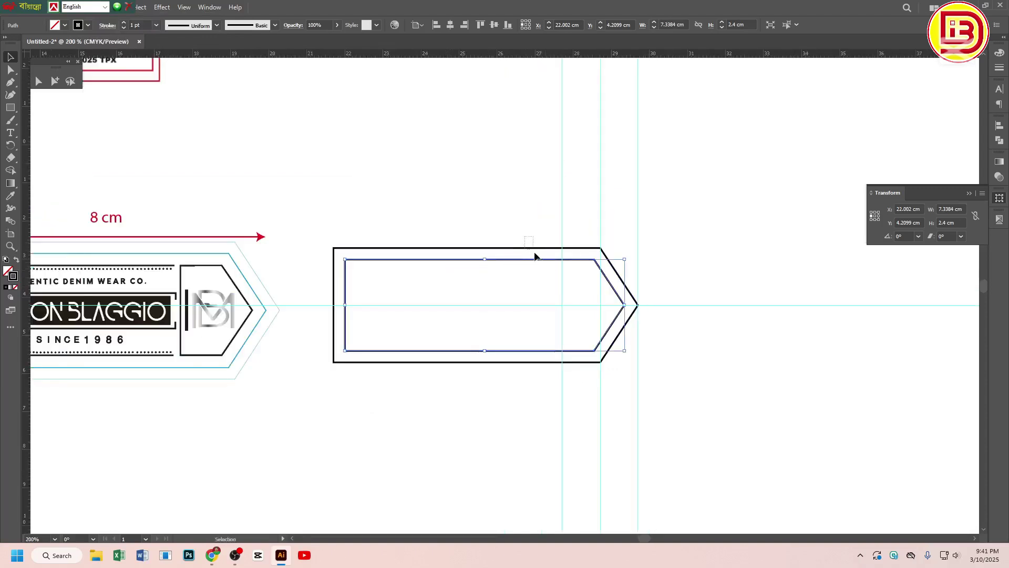
{"action": "left_click", "coordinate": [535, 253]}
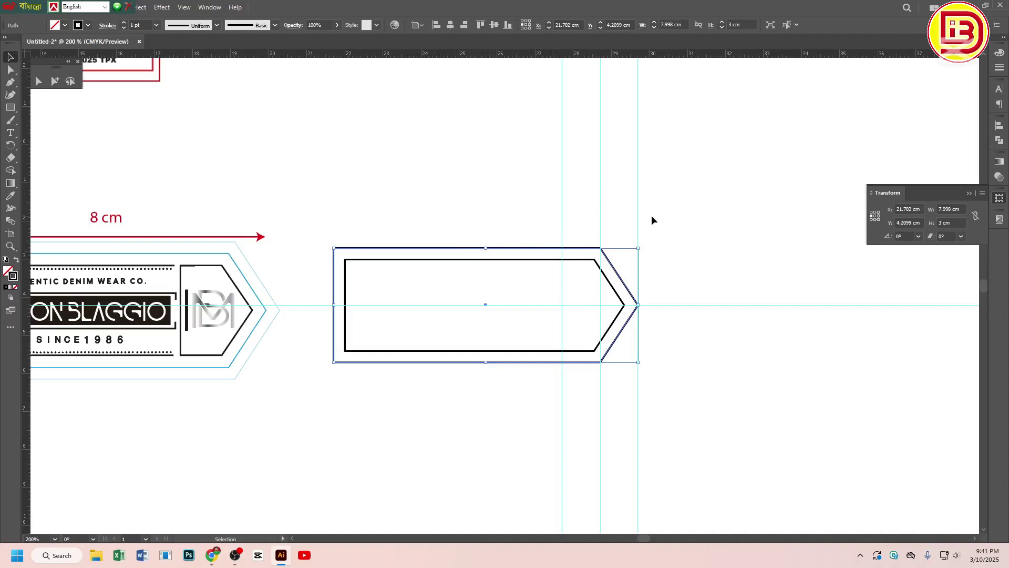
{"action": "key", "text": "alt+o"}
{"action": "key", "text": "p"}
{"action": "key", "text": "Right"}
{"action": "key", "text": "Down"}
{"action": "key", "text": "Down"}
{"action": "key", "text": "Down"}
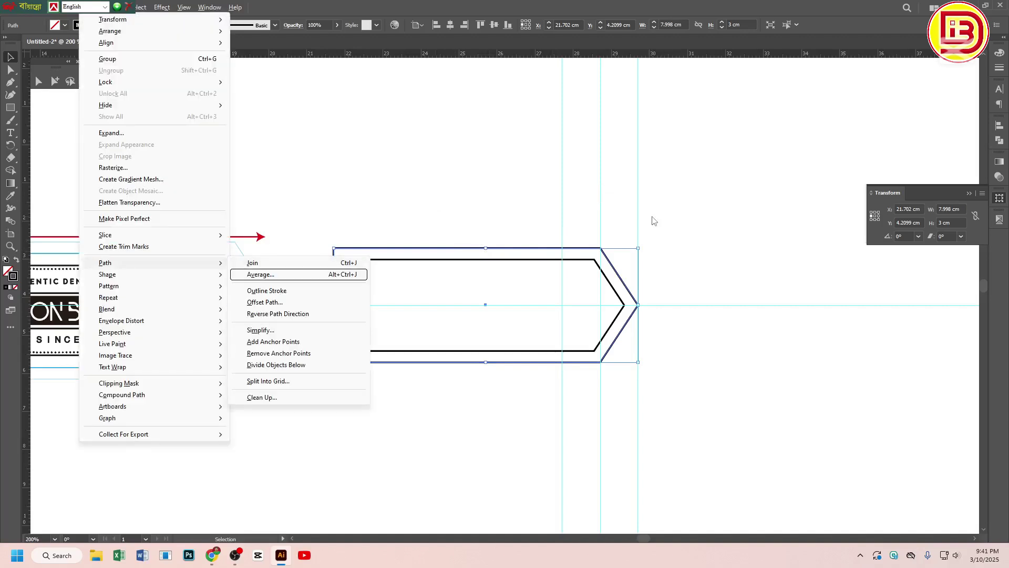
{"action": "key", "text": "Return"}
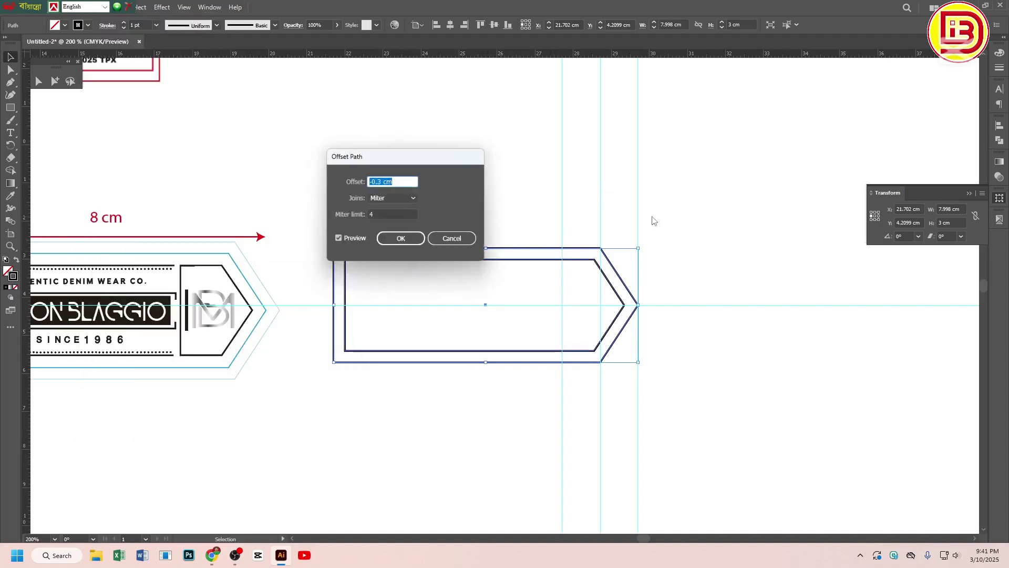
{"action": "type", "text": "0.2"}
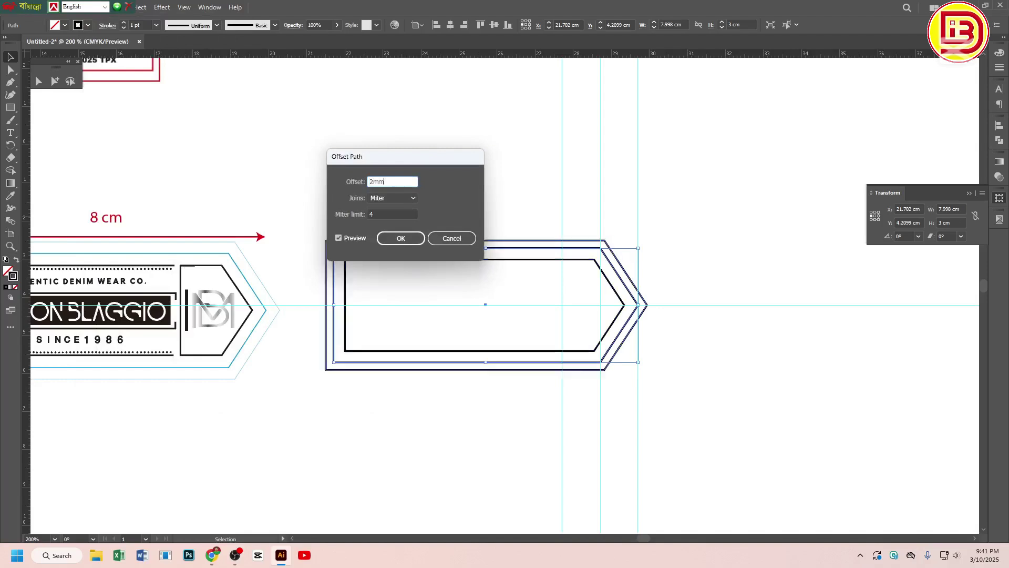
{"action": "key", "text": "Return"}
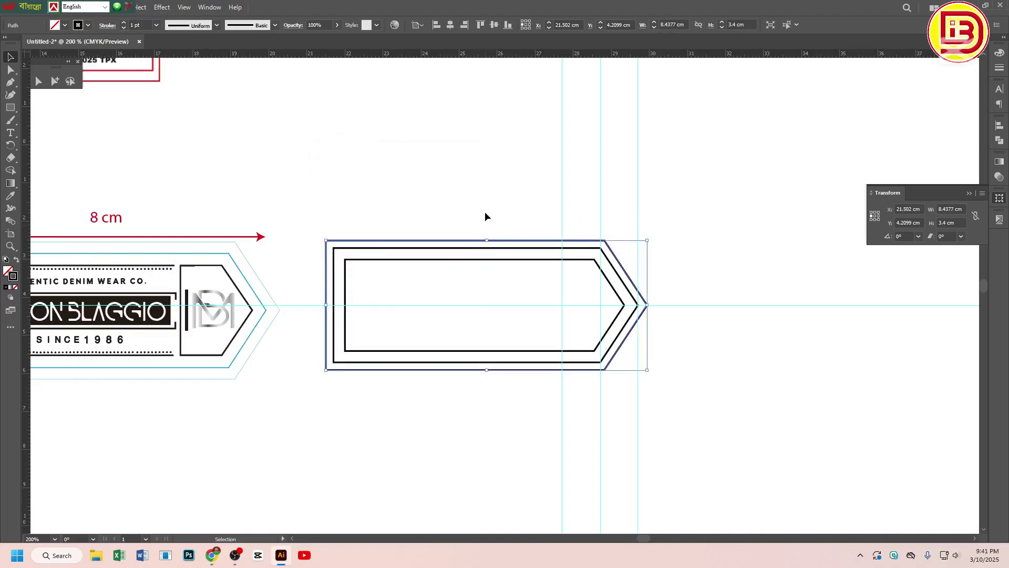
Select all three nested pointed outlines and convert them into guides
{"action": "key", "text": "a"}
{"action": "left_click_drag", "start_coordinate": [486, 214], "coordinate": [503, 272]}
{"action": "key", "text": "ctrl+5"}
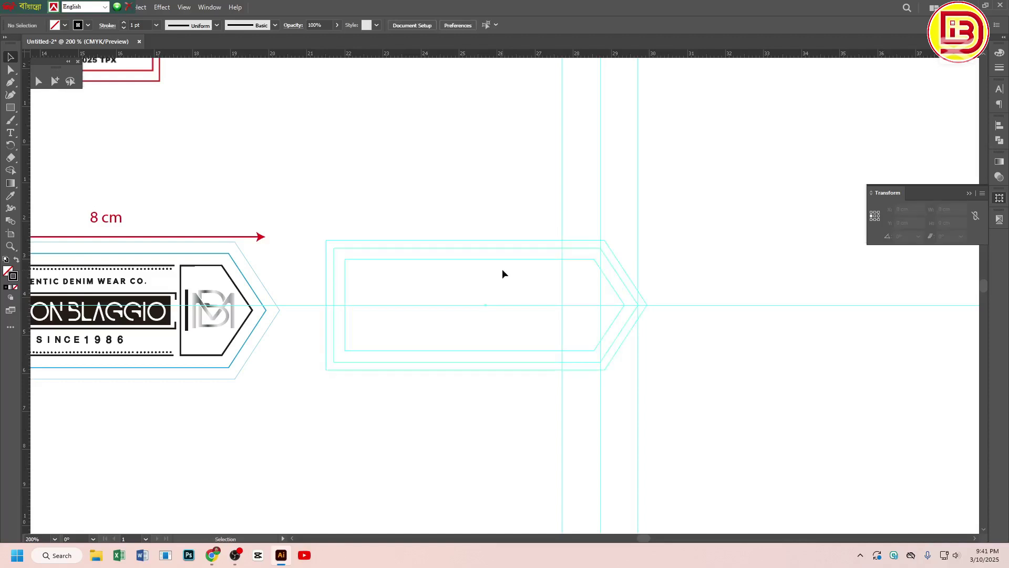
Unlock the guides and delete the three vertical construction guides and the horizontal centre guide
{"action": "right_click", "coordinate": [502, 156]}
{"action": "left_click", "coordinate": [529, 273]}
{"action": "left_click_drag", "start_coordinate": [418, 112], "coordinate": [750, 201]}
{"action": "key", "text": "ctrl+z"}
{"action": "left_click_drag", "start_coordinate": [680, 416], "coordinate": [501, 461]}
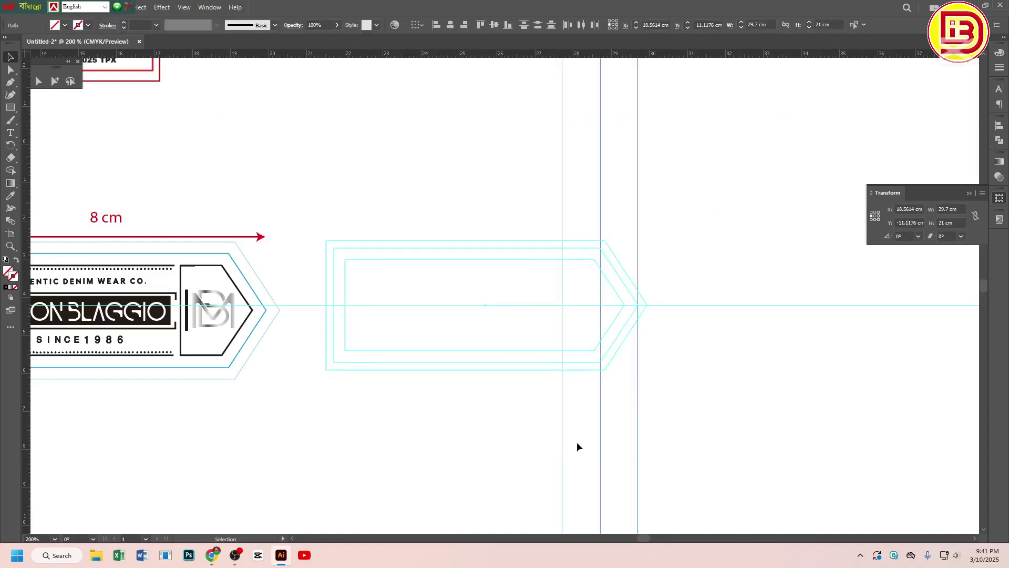
{"action": "key", "text": "Delete"}
{"action": "left_click_drag", "start_coordinate": [755, 351], "coordinate": [730, 286]}
{"action": "key", "text": "Delete"}
Select the middle, inner and outer pointed guides in turn and the finished reference label to compare them
{"action": "scroll", "coordinate": [494, 282], "scroll_direction": "up", "scroll_amount": 1}
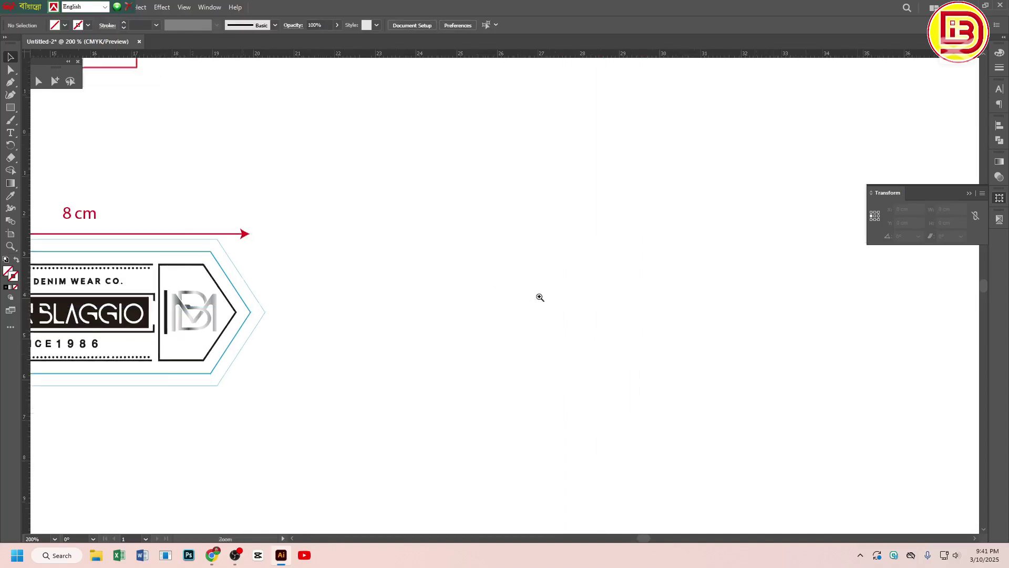
{"action": "left_click", "coordinate": [541, 237]}
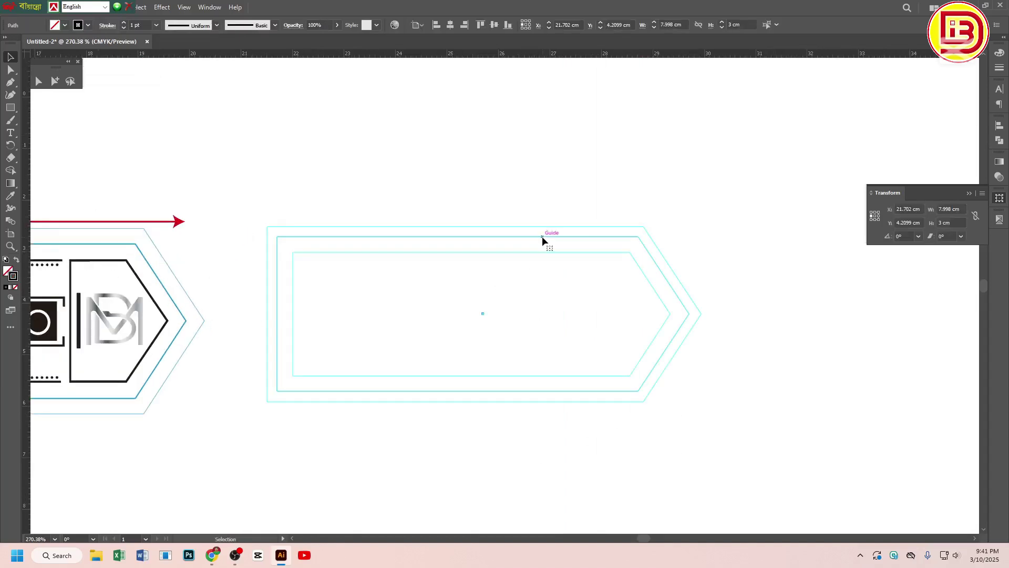
{"action": "scroll", "coordinate": [531, 233], "scroll_direction": "down", "scroll_amount": 2}
{"action": "left_click_drag", "start_coordinate": [496, 313], "coordinate": [586, 226]}
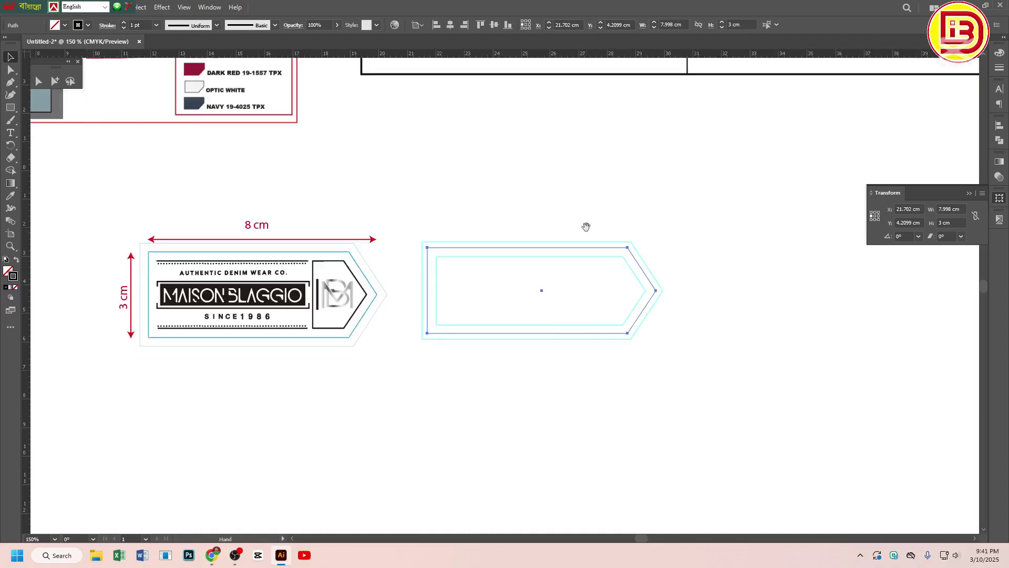
{"action": "key", "text": "ctrl+5"}
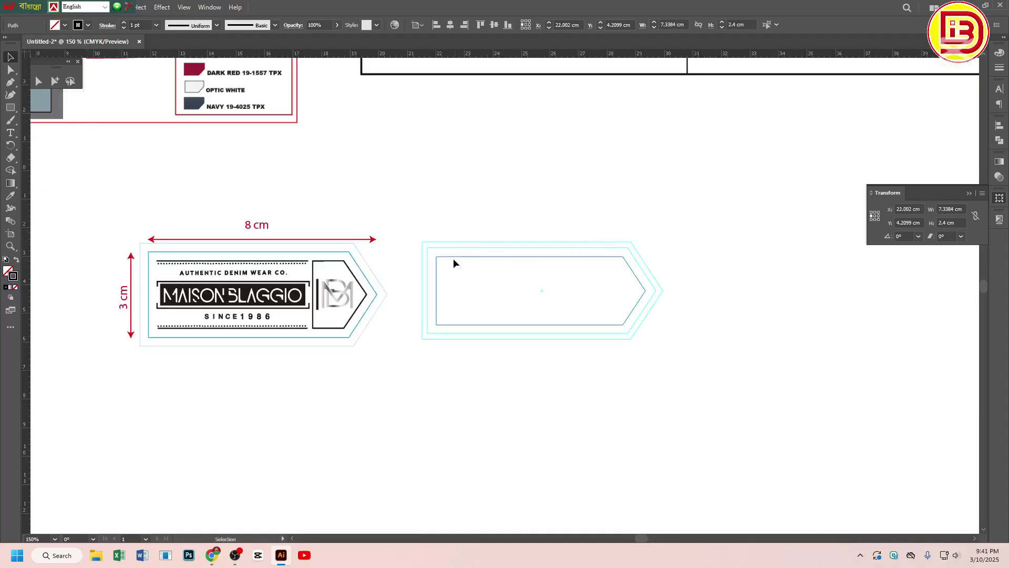
{"action": "key", "text": "ctrl+5"}
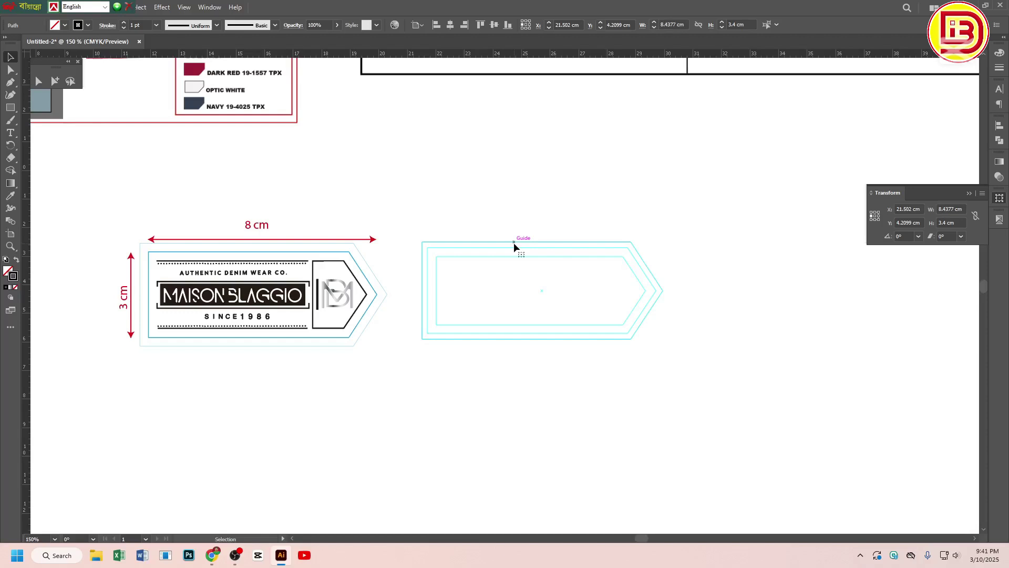
{"action": "left_click", "coordinate": [514, 242]}
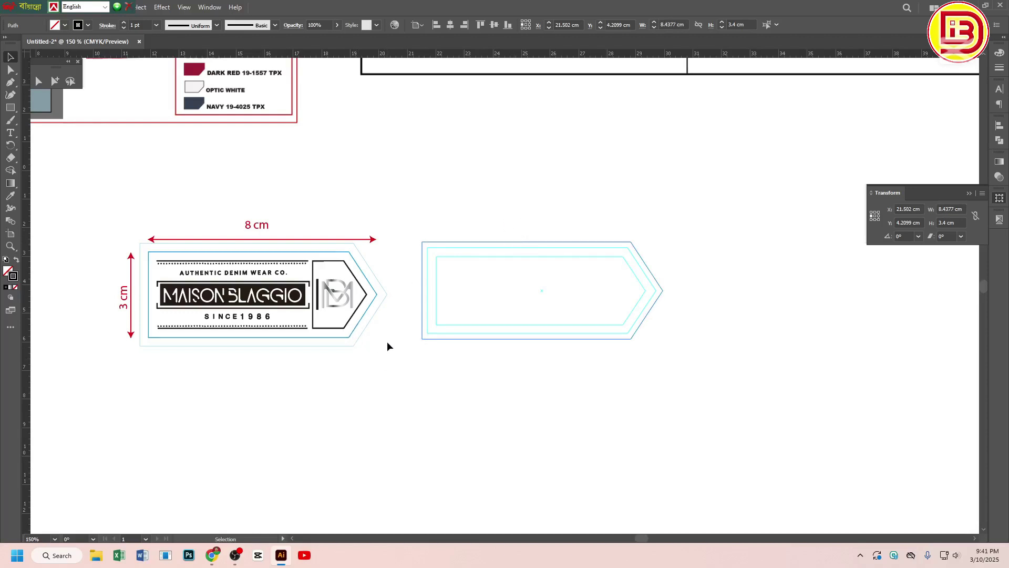
{"action": "left_click_drag", "start_coordinate": [390, 342], "coordinate": [107, 219]}
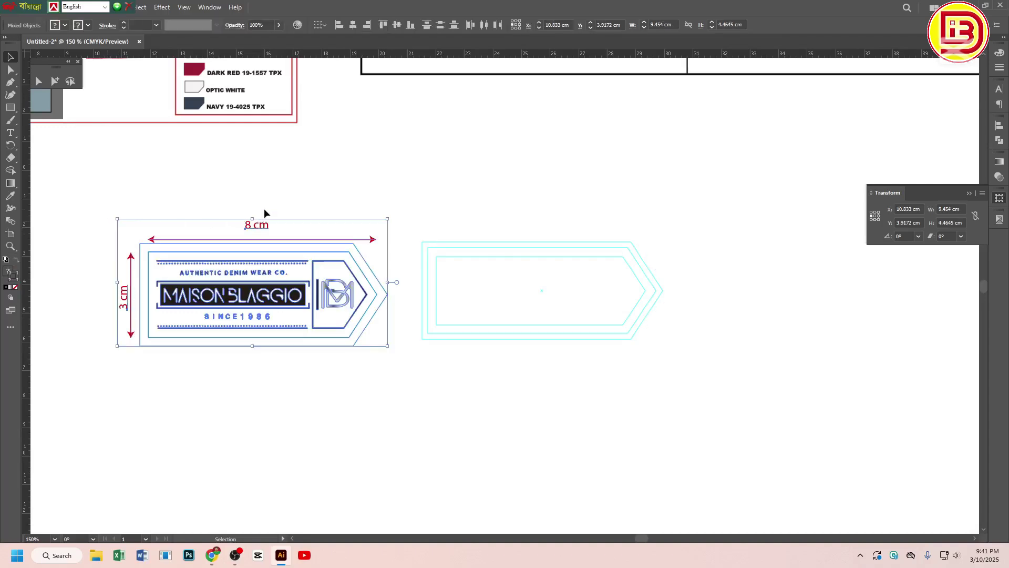
Switch to Chrome and examine the jeans leather tag images, including iStock's blank brown label and its related results, for reference
{"action": "left_click", "coordinate": [212, 555]}
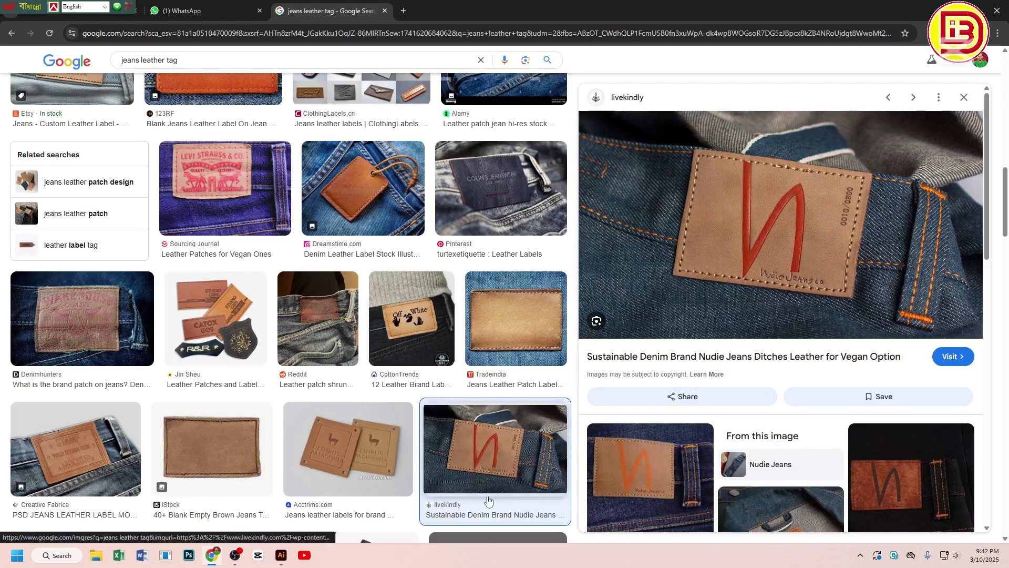
{"action": "left_click", "coordinate": [281, 555]}
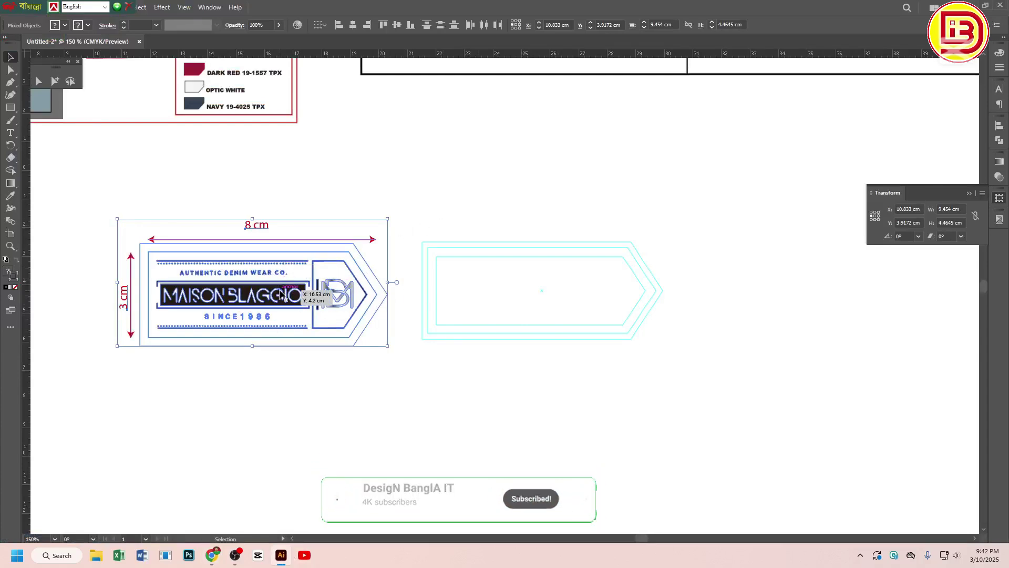
{"action": "left_click", "coordinate": [213, 557]}
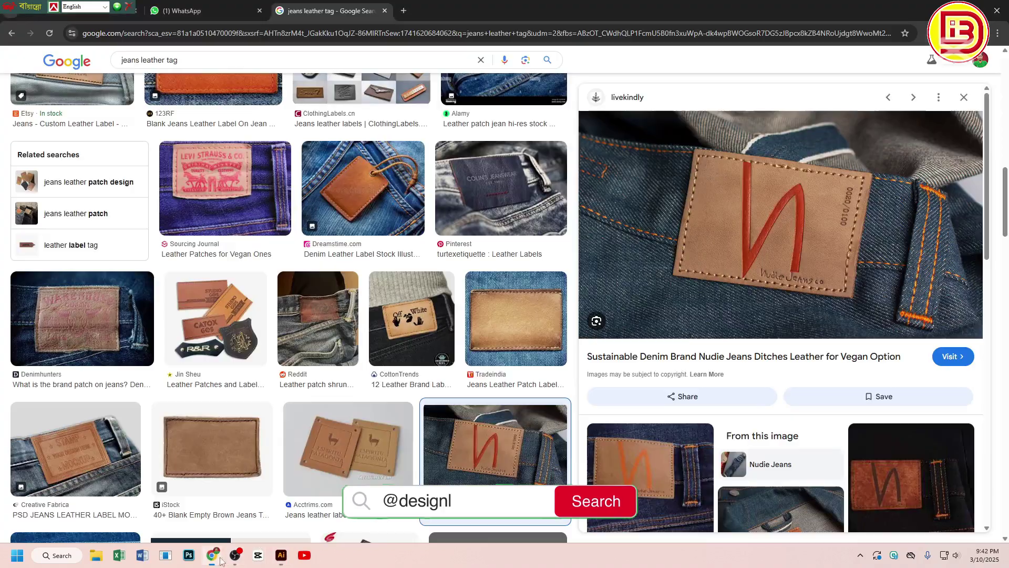
{"action": "left_click", "coordinate": [210, 447]}
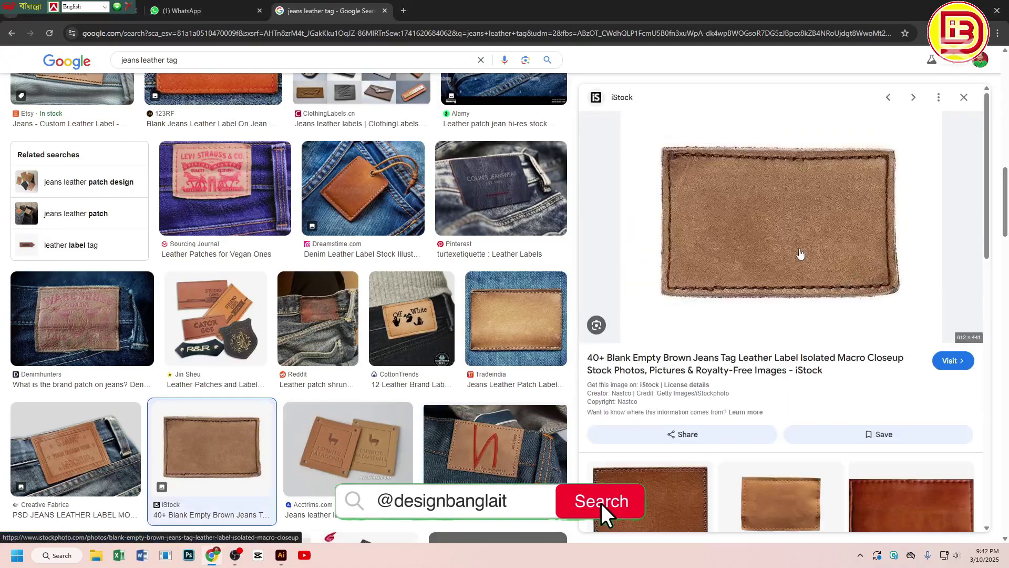
{"action": "scroll", "coordinate": [782, 237], "scroll_direction": "down", "scroll_amount": 5}
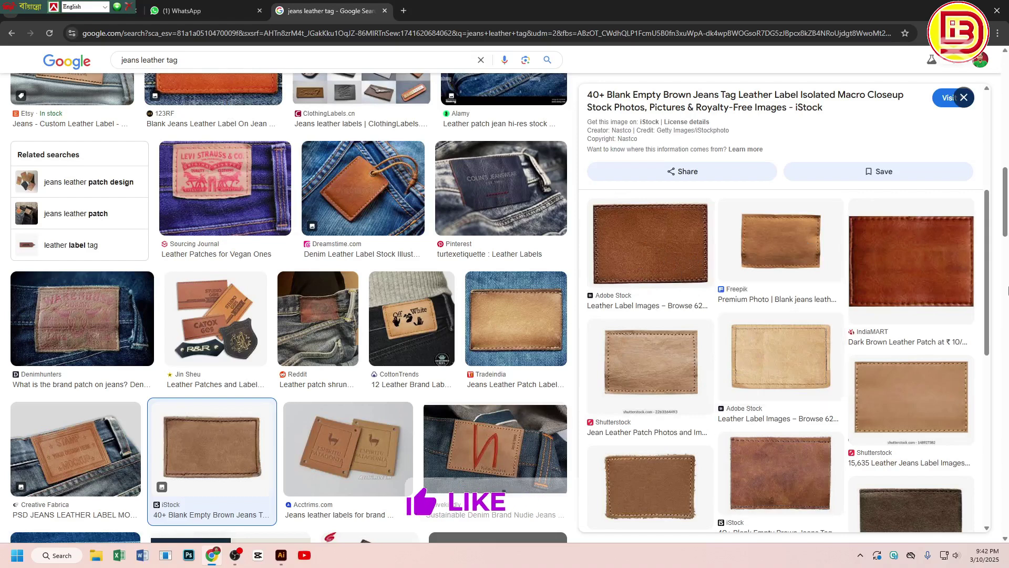
{"action": "scroll", "coordinate": [753, 304], "scroll_direction": "up", "scroll_amount": 5}
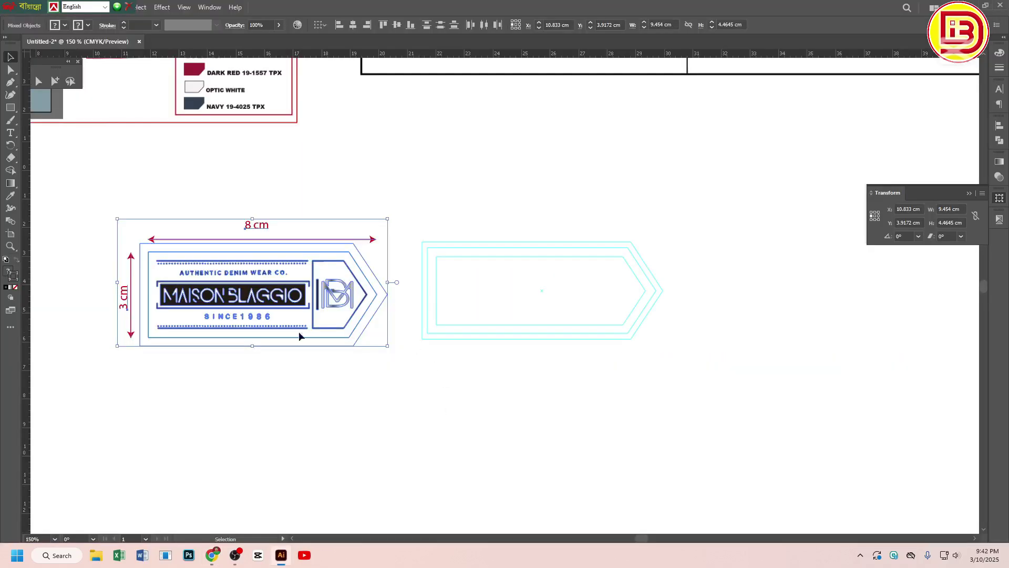
Switch back to Illustrator and select the middle pointed guide to check its dimensions
{"action": "left_click", "coordinate": [281, 555]}
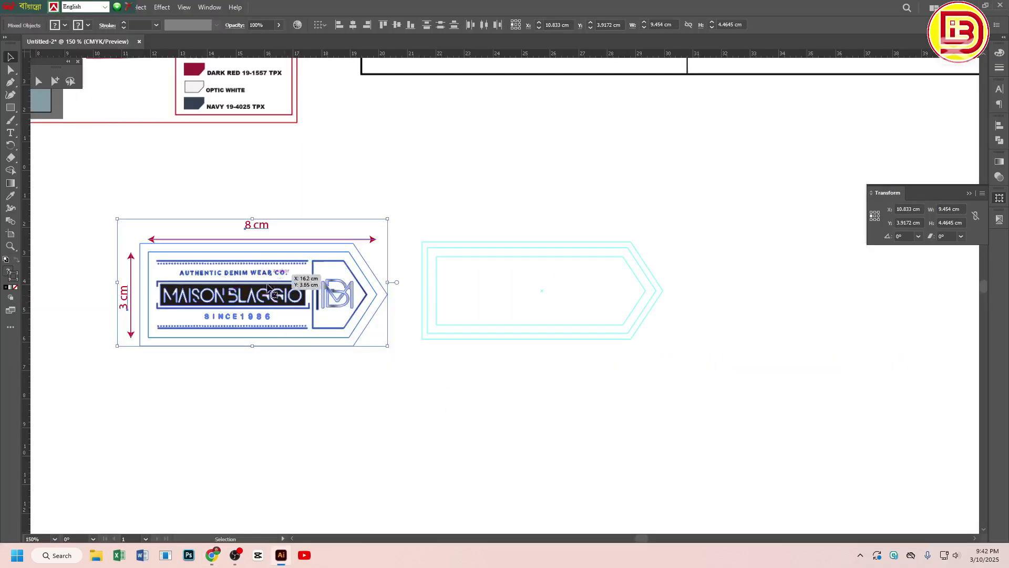
{"action": "left_click_drag", "start_coordinate": [479, 282], "coordinate": [575, 304]}
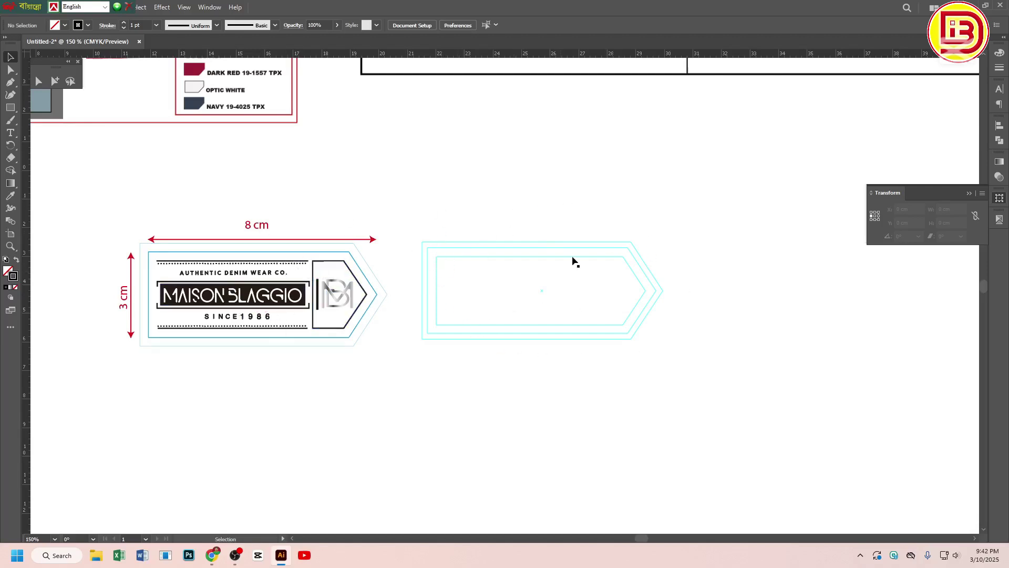
{"action": "left_click_drag", "start_coordinate": [511, 304], "coordinate": [520, 309]}
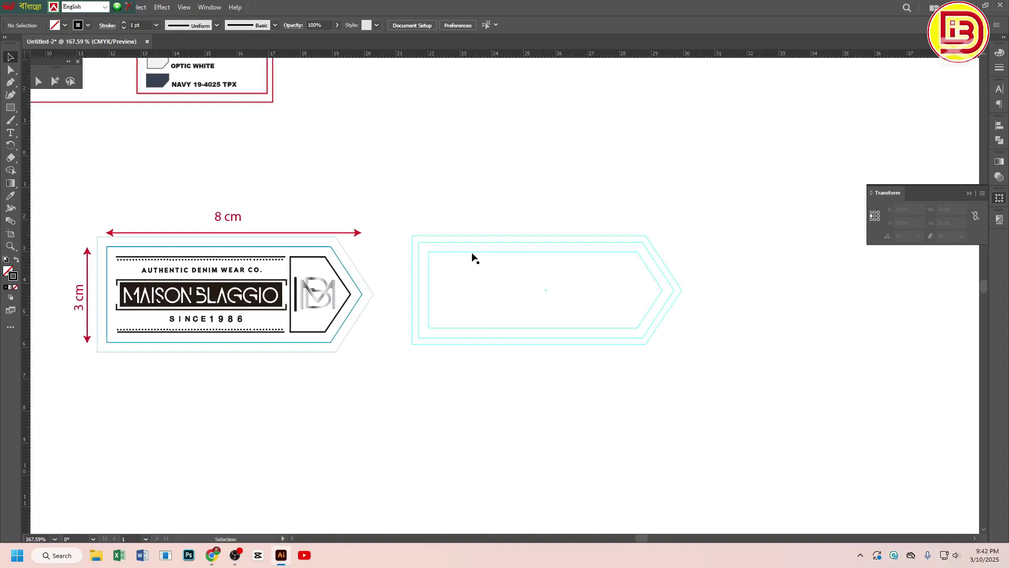
{"action": "left_click", "coordinate": [463, 243]}
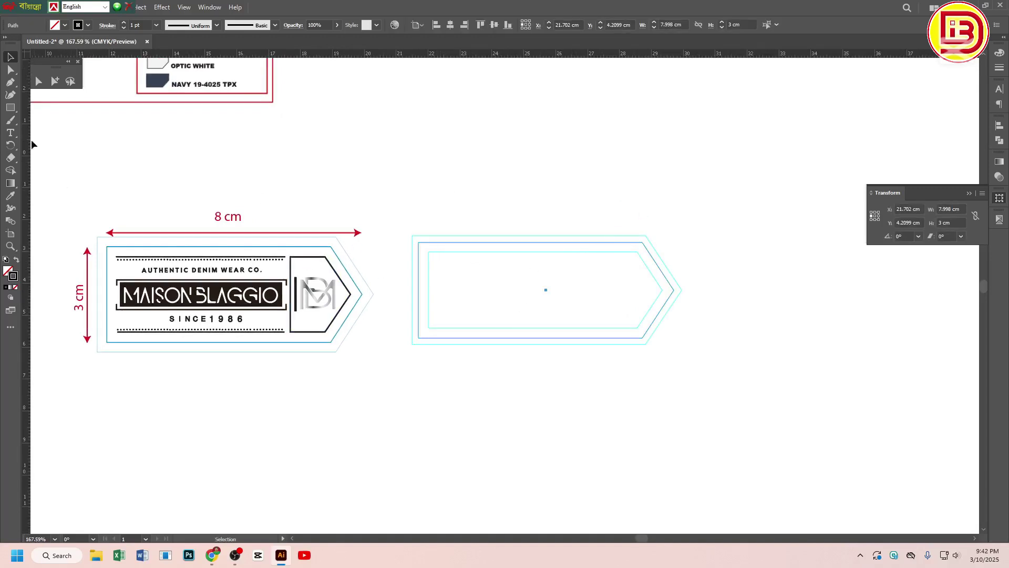
Draw a rectangle above the pointed guides and size it to 8 cm wide by 3 cm high
{"action": "key", "text": "m"}
{"action": "mouse_move", "coordinate": [436, 96]}
{"action": "left_mouse_down"}
{"action": "mouse_move", "coordinate": [646, 184]}
{"action": "mouse_move", "coordinate": [689, 185]}
{"action": "left_mouse_up"}
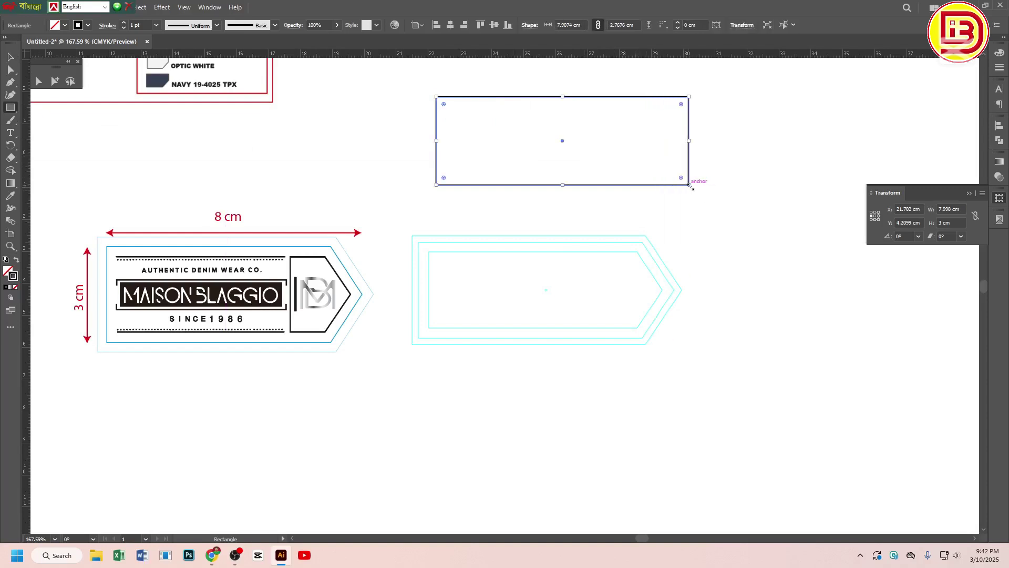
{"action": "left_click", "coordinate": [946, 209]}
{"action": "type", "text": "8"}
{"action": "key", "text": "Tab"}
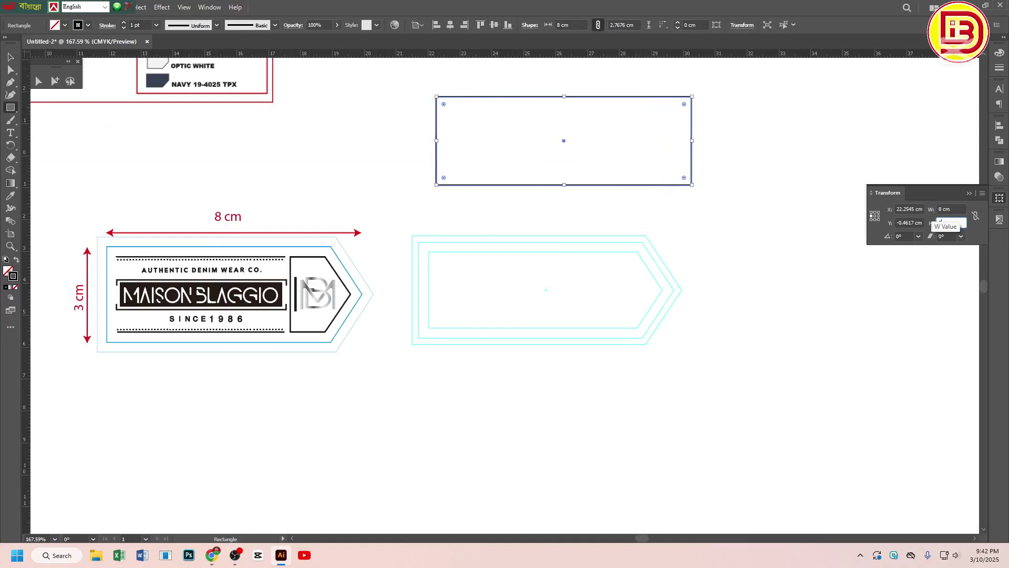
{"action": "type", "text": "3"}
{"action": "key", "text": "Return"}
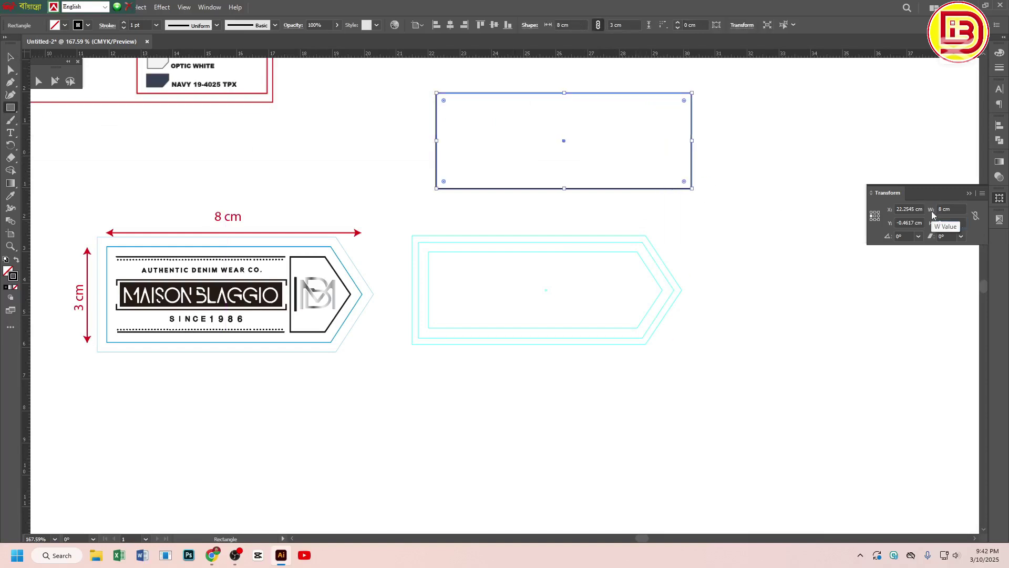
Delete the 8 × 3 cm comparison rectangle above the pointed guides
{"action": "left_click", "coordinate": [10, 58]}
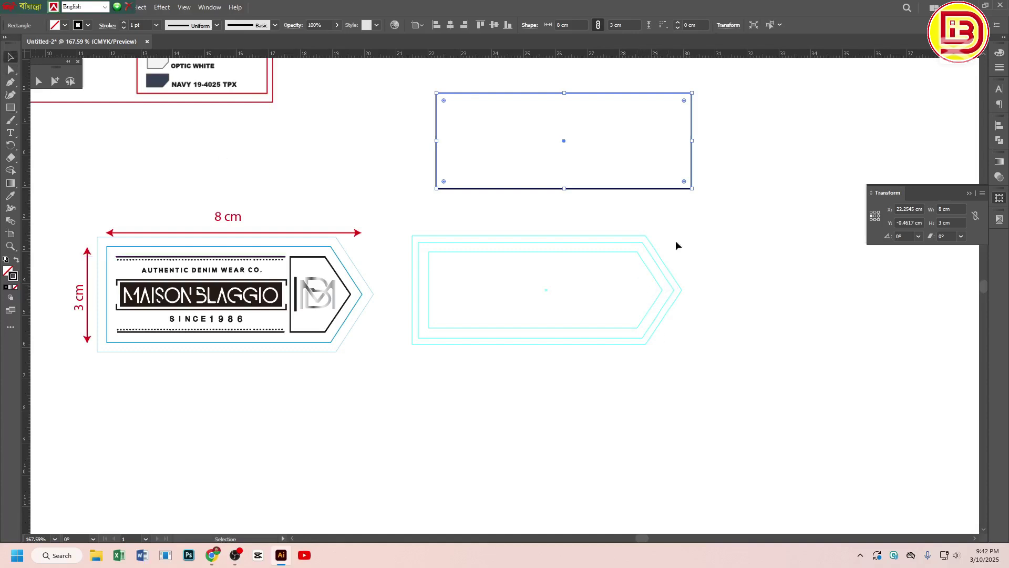
{"action": "key", "text": "ctrl+z"}
{"action": "left_click", "coordinate": [713, 175]}
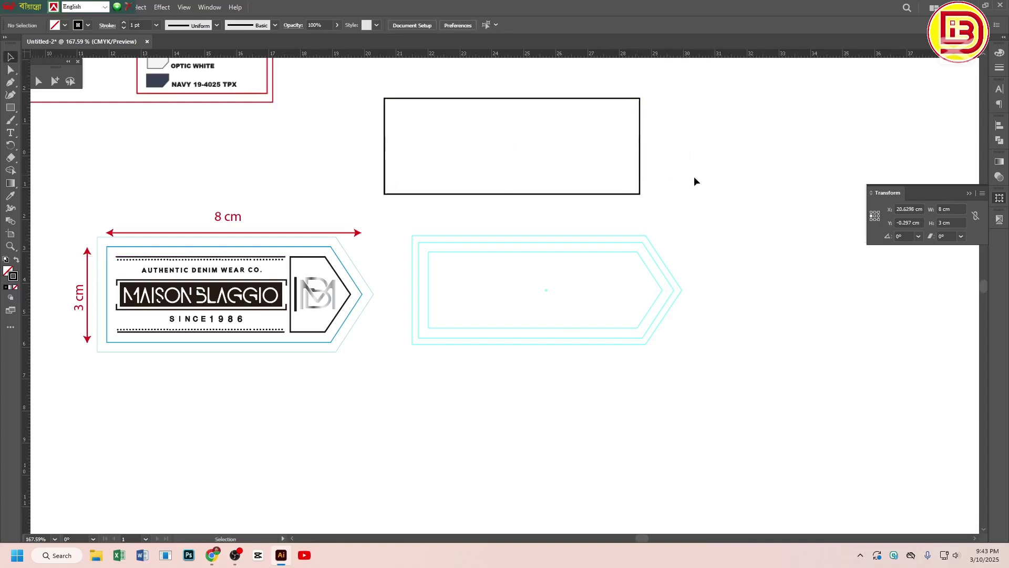
{"action": "left_click", "coordinate": [630, 135]}
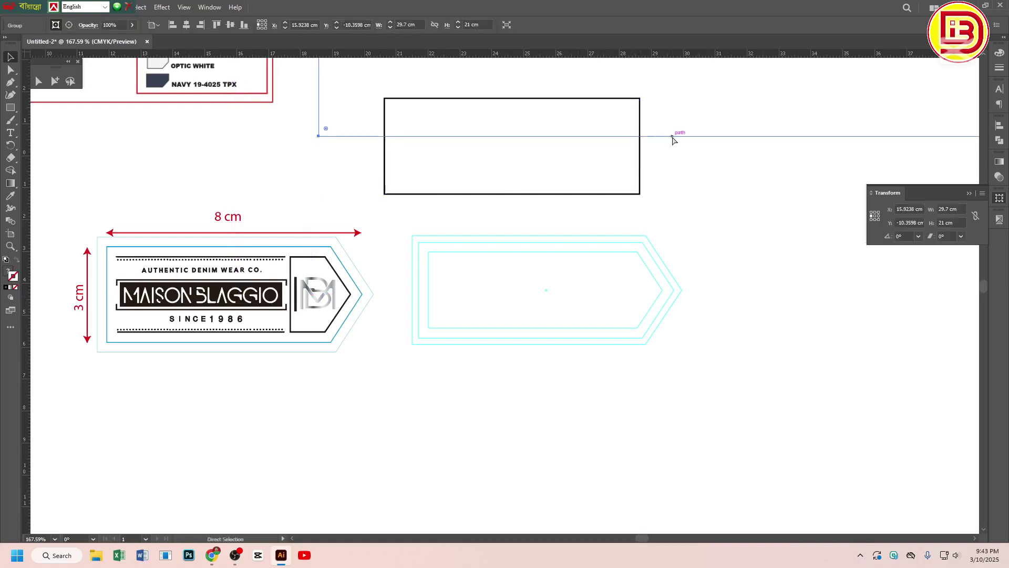
{"action": "left_click", "coordinate": [673, 137]}
{"action": "left_click", "coordinate": [606, 153]}
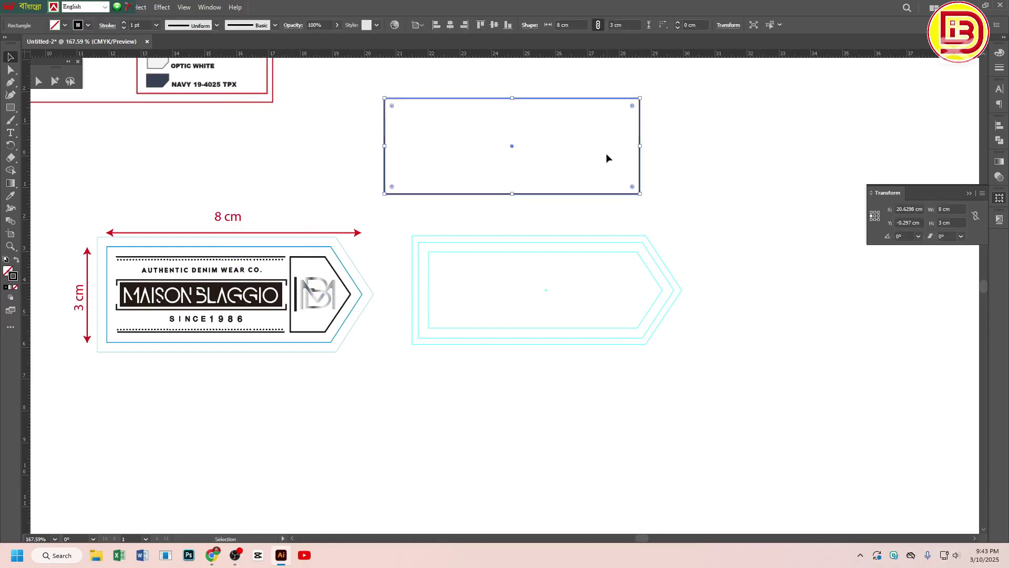
{"action": "key", "text": "Delete"}
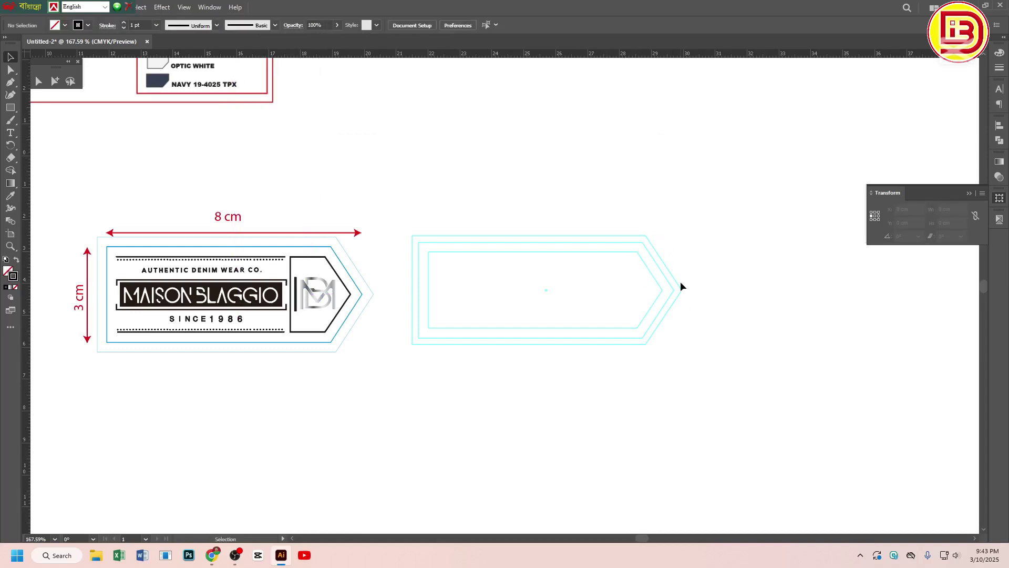
Delete the blue and grey outer outlines around the finished reference label, keeping its inner artwork
{"action": "left_click_drag", "start_coordinate": [605, 295], "coordinate": [636, 292]}
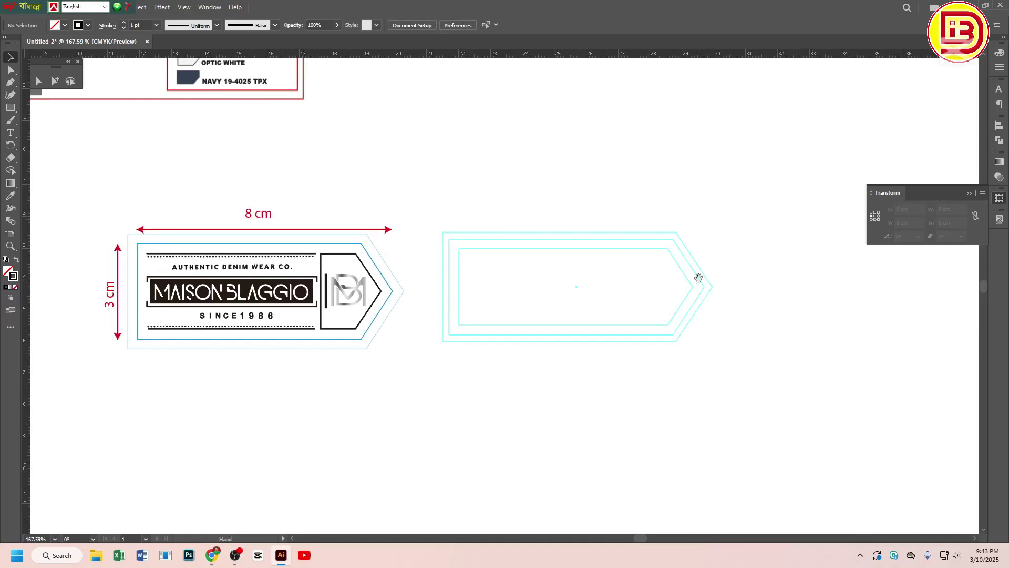
{"action": "left_click", "coordinate": [341, 295]}
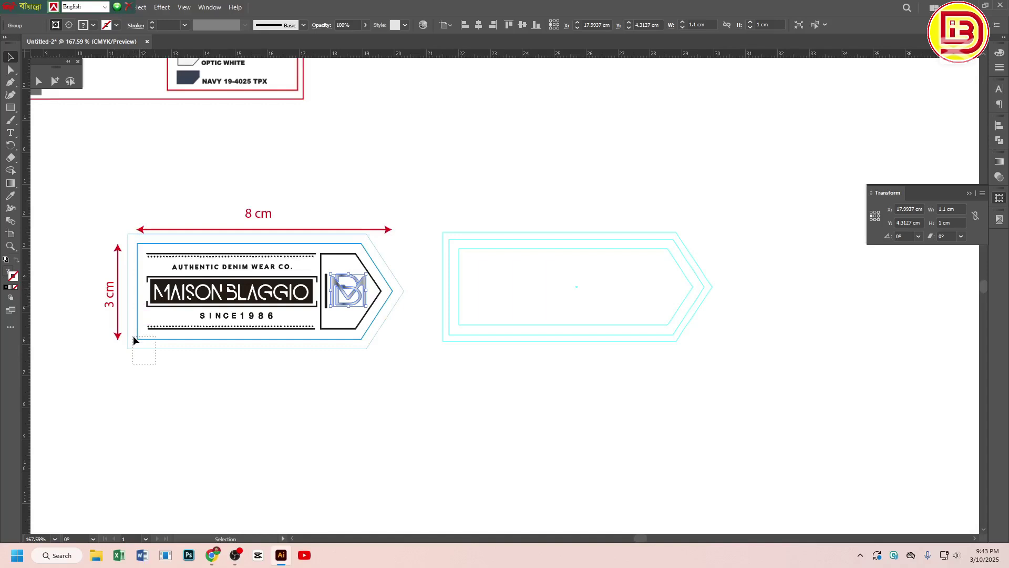
{"action": "left_click_drag", "start_coordinate": [133, 336], "coordinate": [133, 336]}
{"action": "key", "text": "Delete"}
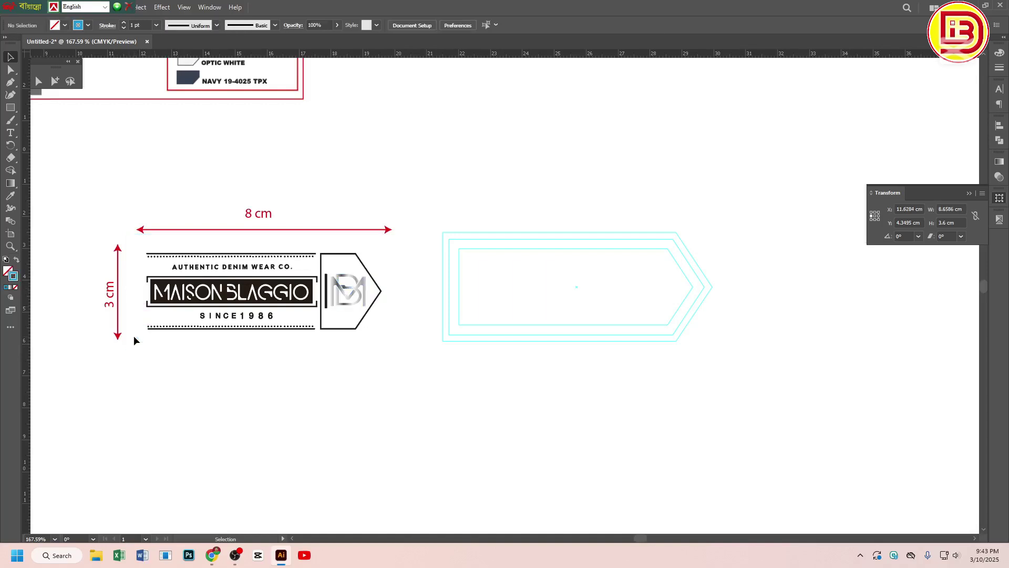
Group the reference label's inner artwork and position it inside the innermost pointed guide
{"action": "key", "text": "a"}
{"action": "left_click_drag", "start_coordinate": [374, 357], "coordinate": [137, 241]}
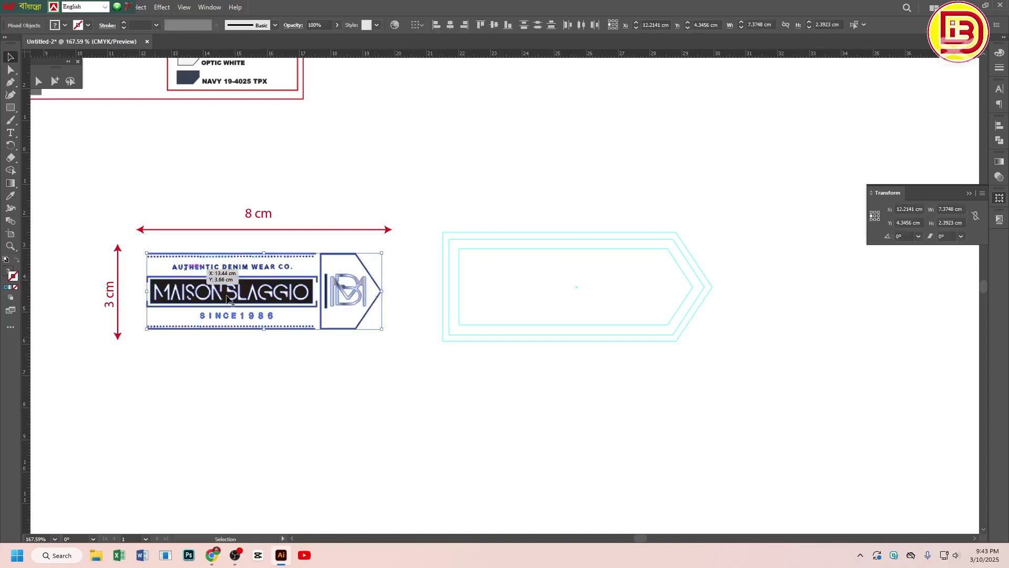
{"action": "key", "text": "v"}
{"action": "left_click_drag", "start_coordinate": [269, 301], "coordinate": [583, 298]}
{"action": "scroll", "coordinate": [627, 284], "scroll_direction": "up", "scroll_amount": 4}
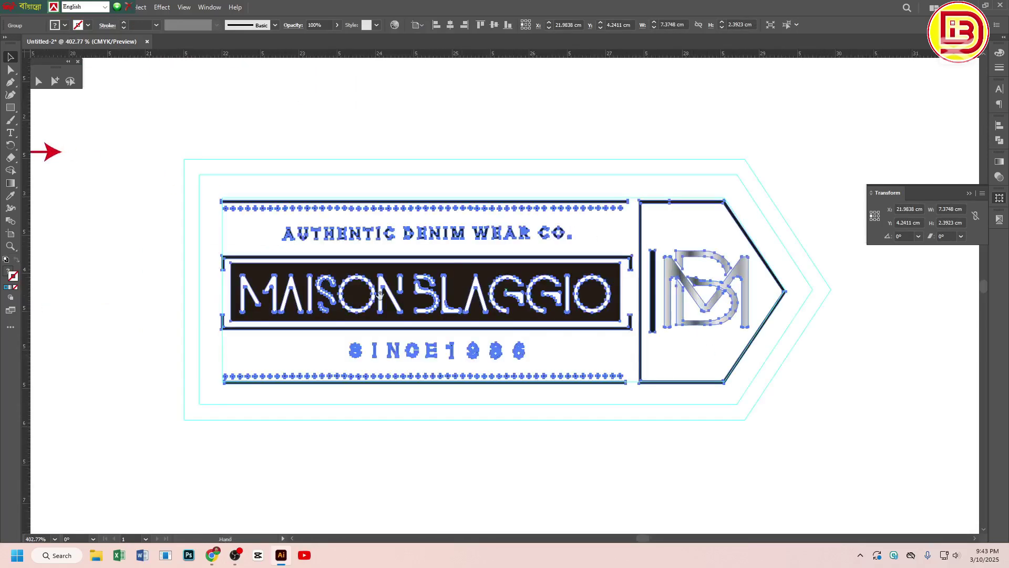
{"action": "scroll", "coordinate": [315, 305], "scroll_direction": "up", "scroll_amount": 1}
{"action": "left_click_drag", "start_coordinate": [300, 306], "coordinate": [300, 304]}
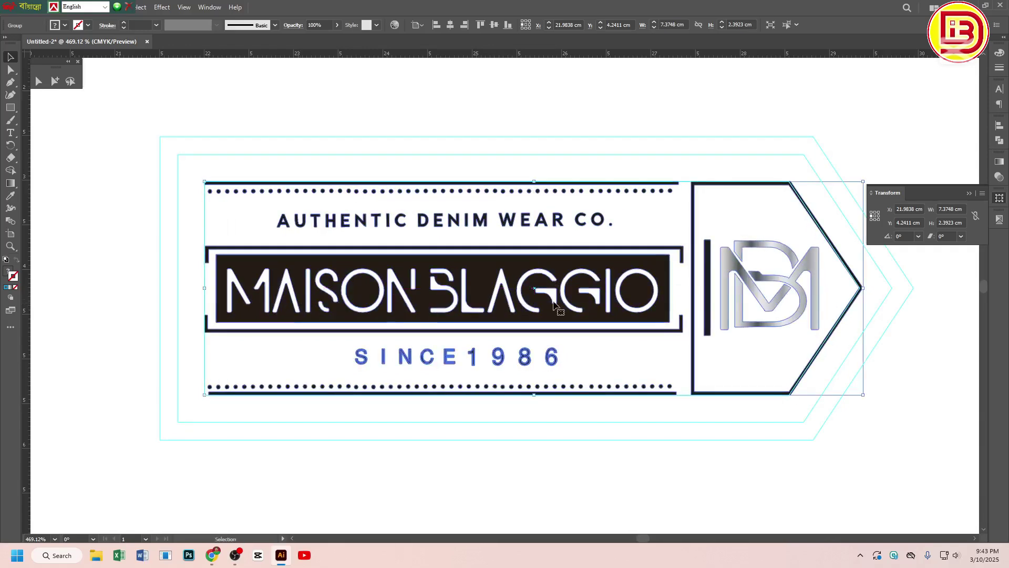
{"action": "left_click", "coordinate": [525, 306], "text": "ctrl+alt"}
{"action": "left_click", "coordinate": [475, 292], "text": "ctrl+alt"}
{"action": "left_click_drag", "start_coordinate": [546, 269], "coordinate": [520, 230]}
{"action": "left_click", "coordinate": [562, 126]}
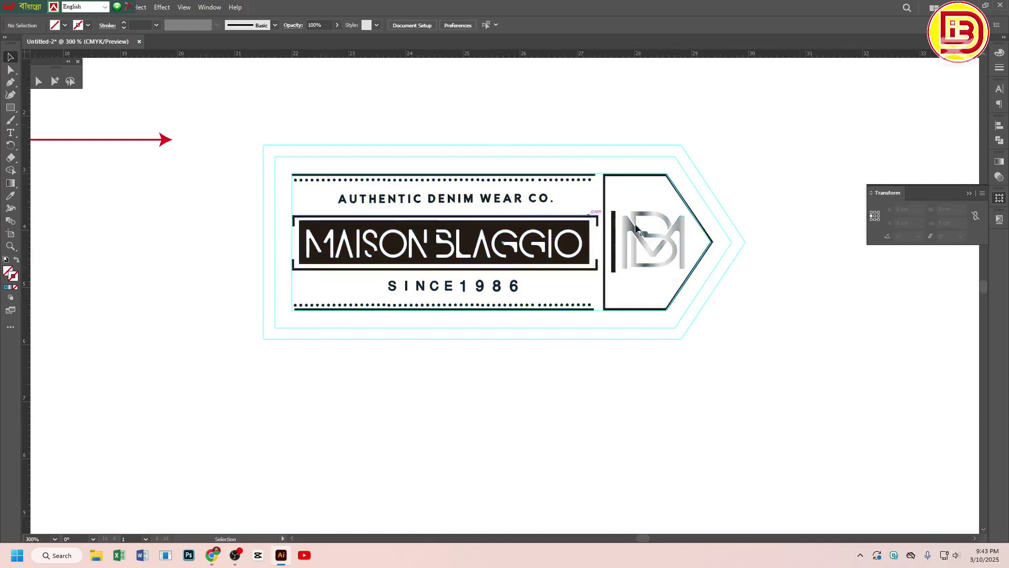
Ungroup the label artwork and fill the gradient monogram with solid black
{"action": "left_click", "coordinate": [389, 176]}
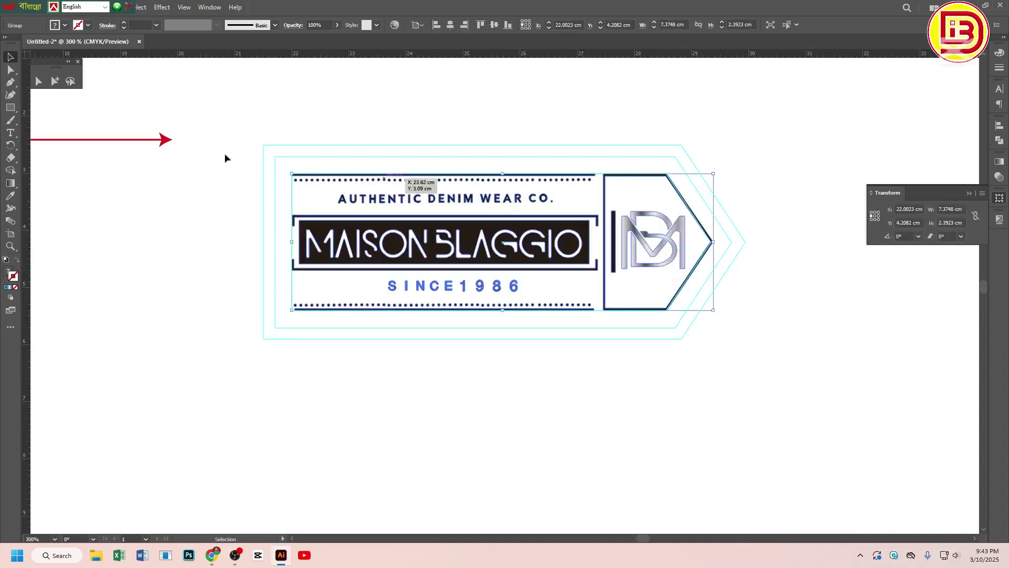
{"action": "right_click", "coordinate": [473, 245]}
{"action": "left_click", "coordinate": [625, 344]}
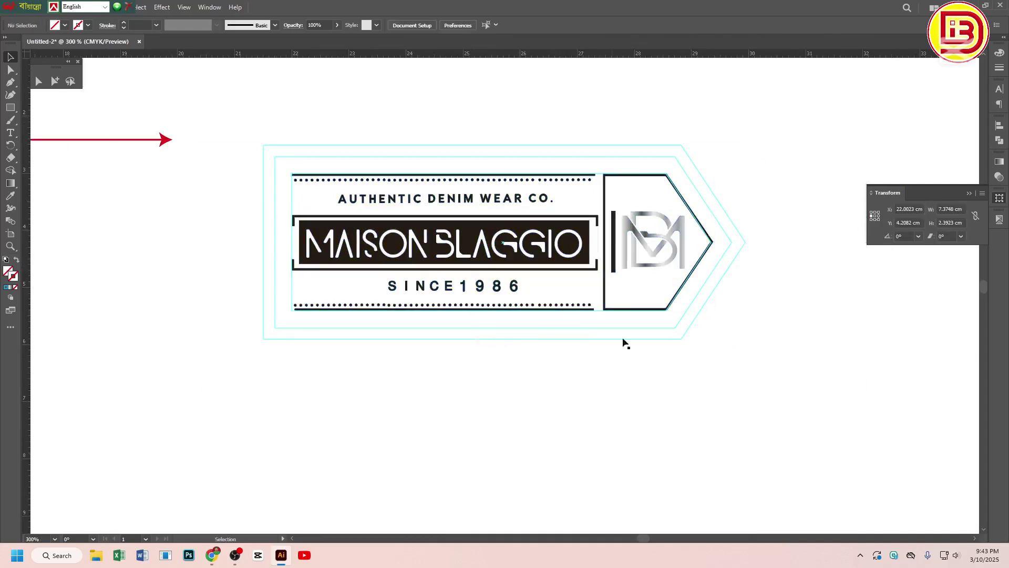
{"action": "left_click", "coordinate": [649, 241]}
{"action": "left_click", "coordinate": [999, 52]}
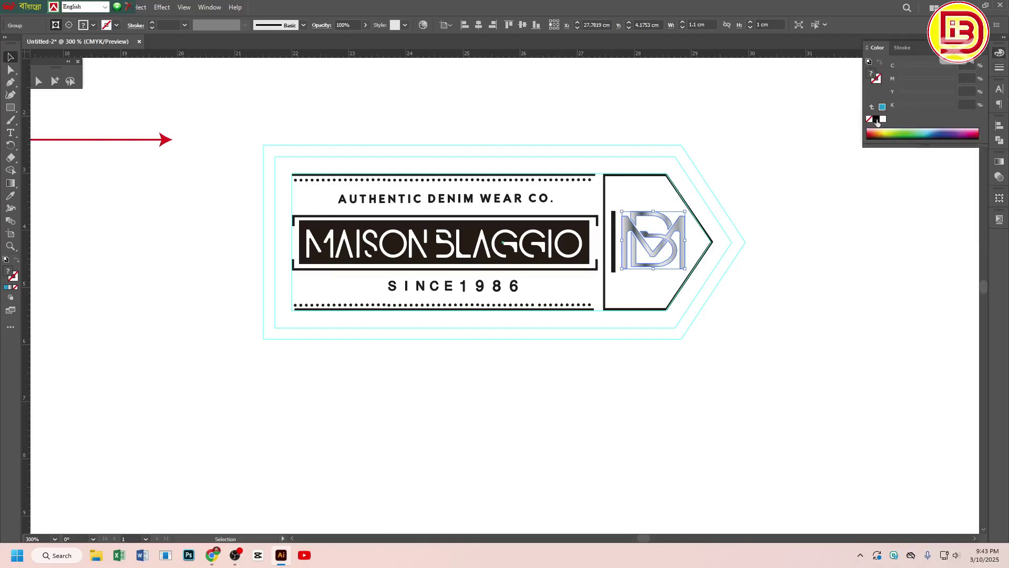
{"action": "left_click", "coordinate": [876, 119]}
{"action": "left_click", "coordinate": [696, 367]}
Unlock all locked objects and select the label artwork together with its pointed guides
{"action": "left_click", "coordinate": [560, 258], "text": "ctrl+alt"}
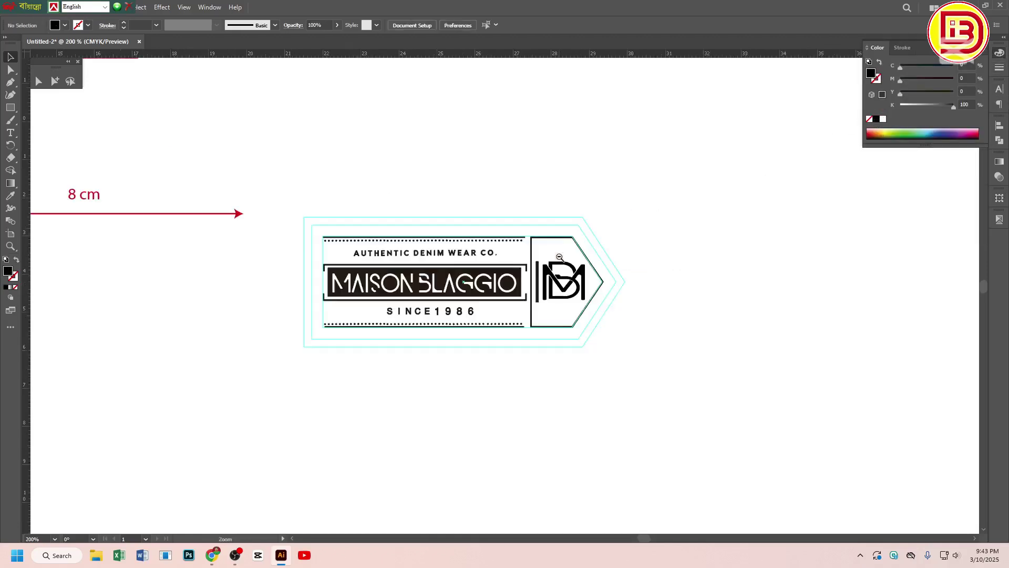
{"action": "left_click", "coordinate": [560, 258], "text": "ctrl+alt"}
{"action": "left_click_drag", "start_coordinate": [423, 219], "coordinate": [528, 205]}
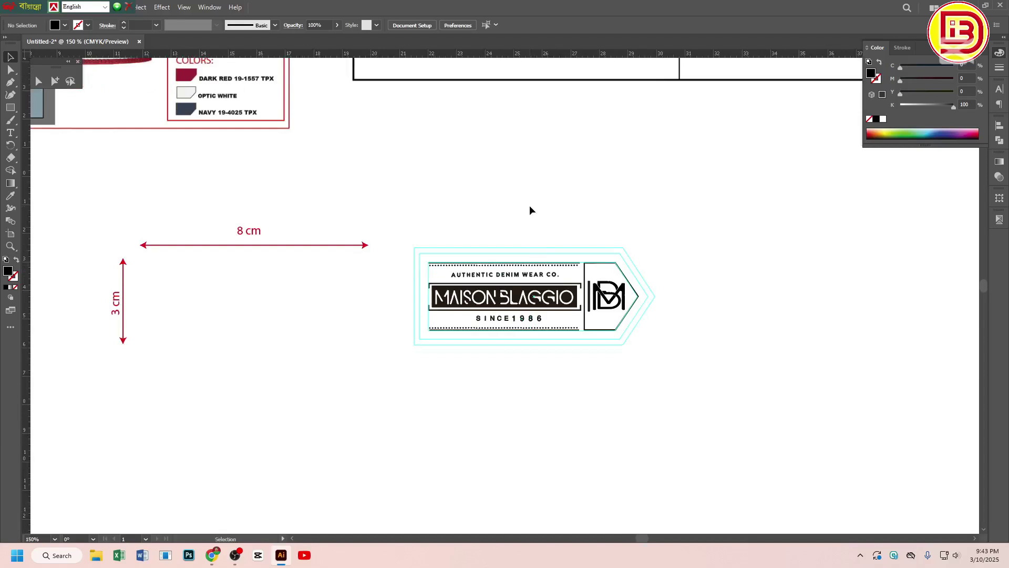
{"action": "key", "text": "ctrl+alt+2"}
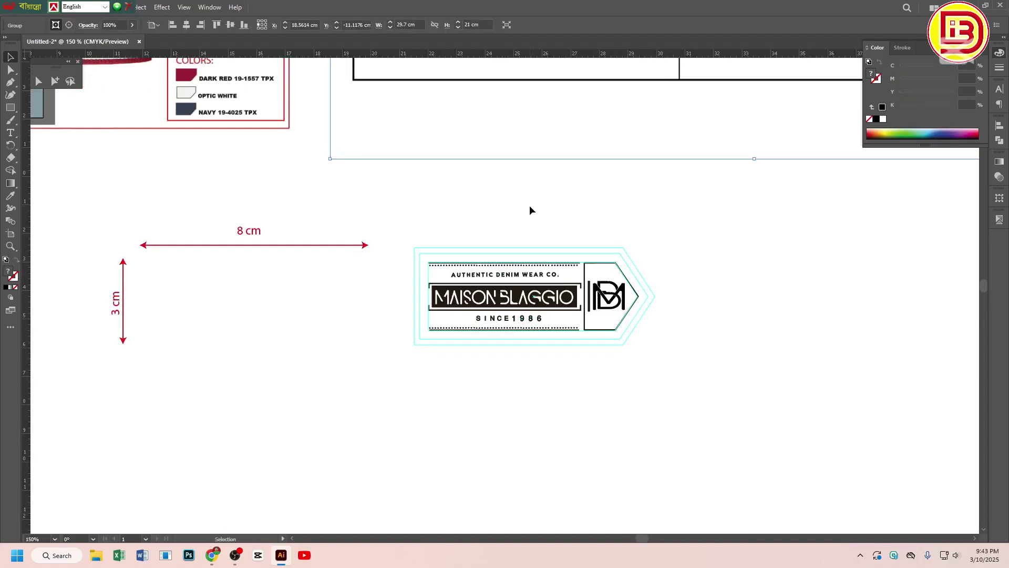
{"action": "right_click", "coordinate": [530, 207]}
{"action": "left_click", "coordinate": [667, 286]}
{"action": "left_click_drag", "start_coordinate": [736, 408], "coordinate": [657, 404]}
{"action": "left_click", "coordinate": [553, 210]}
{"action": "right_click", "coordinate": [552, 210]}
{"action": "key", "text": "Escape"}
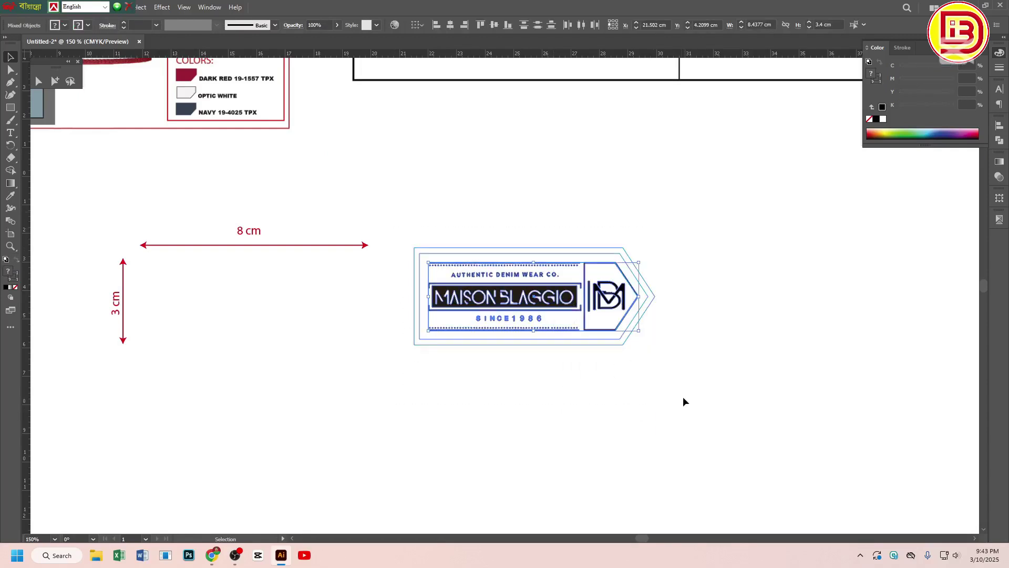
{"action": "left_click", "coordinate": [672, 370]}
Turn on Overprint Preview and toggle the Black separation off and on to check the artwork's ink colours
{"action": "left_click", "coordinate": [999, 219]}
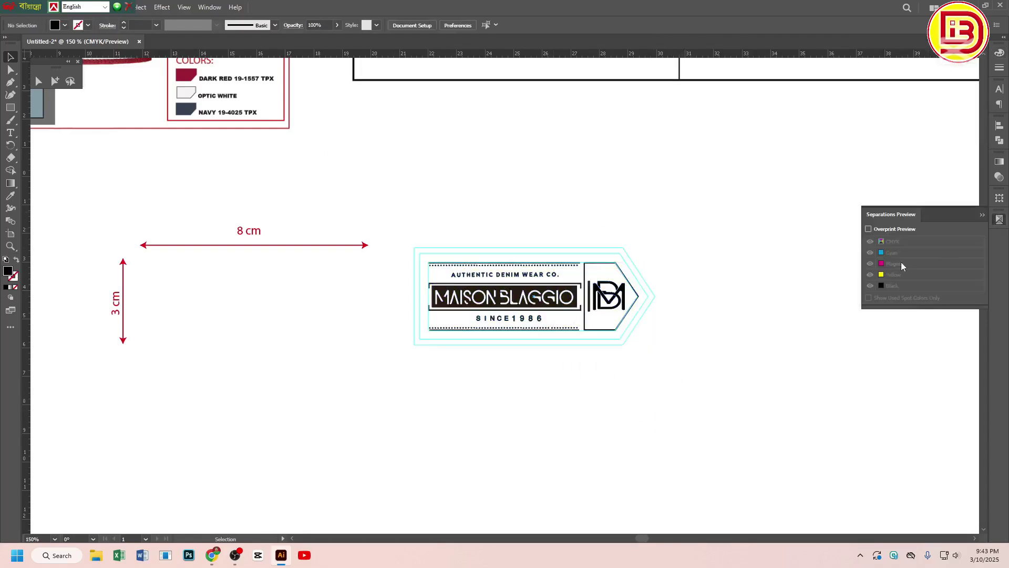
{"action": "left_click", "coordinate": [868, 229]}
{"action": "left_click", "coordinate": [870, 285]}
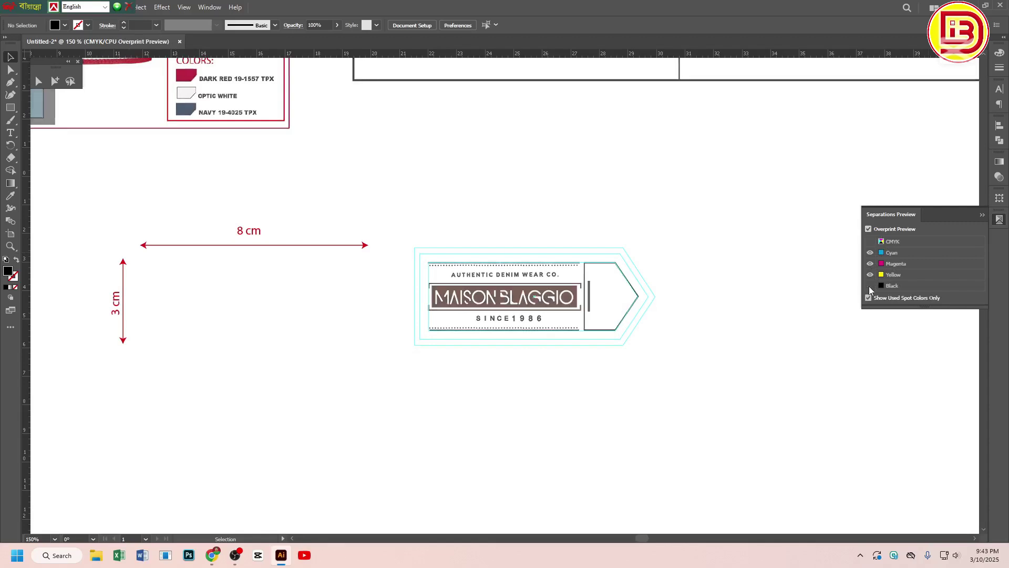
{"action": "left_click", "coordinate": [870, 286]}
Select the MAISON BLAGGIO background bar and every object with the same fill colour, and fill them with 100% K black
{"action": "left_click", "coordinate": [56, 82]}
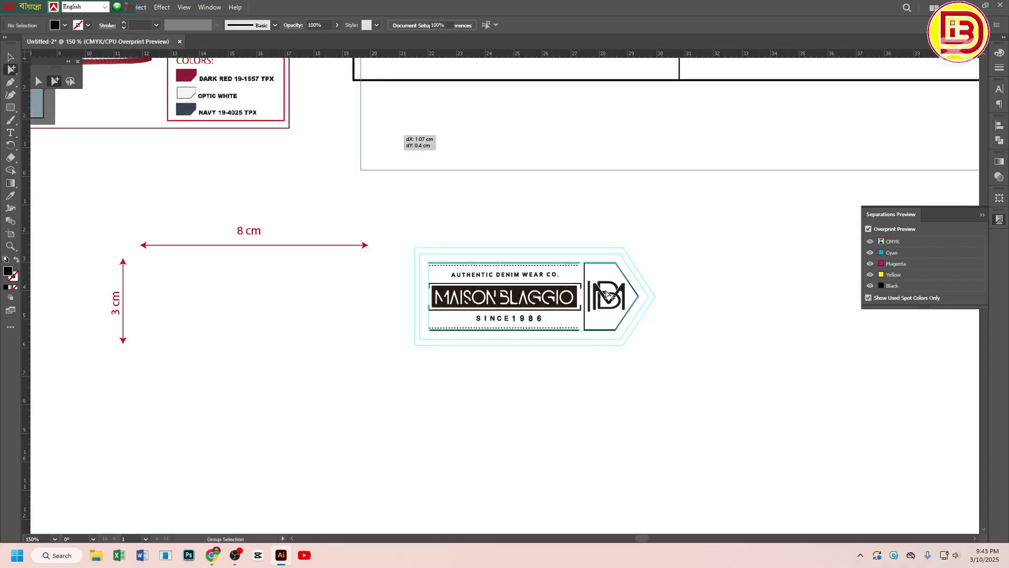
{"action": "left_click", "coordinate": [575, 290]}
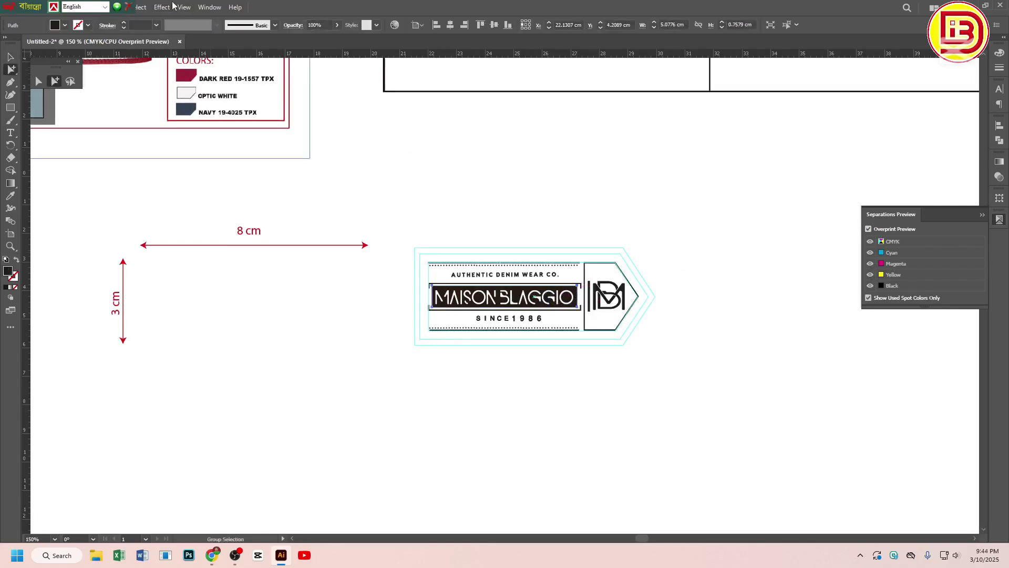
{"action": "left_click", "coordinate": [145, 8]}
{"action": "mouse_move", "coordinate": [163, 112]}
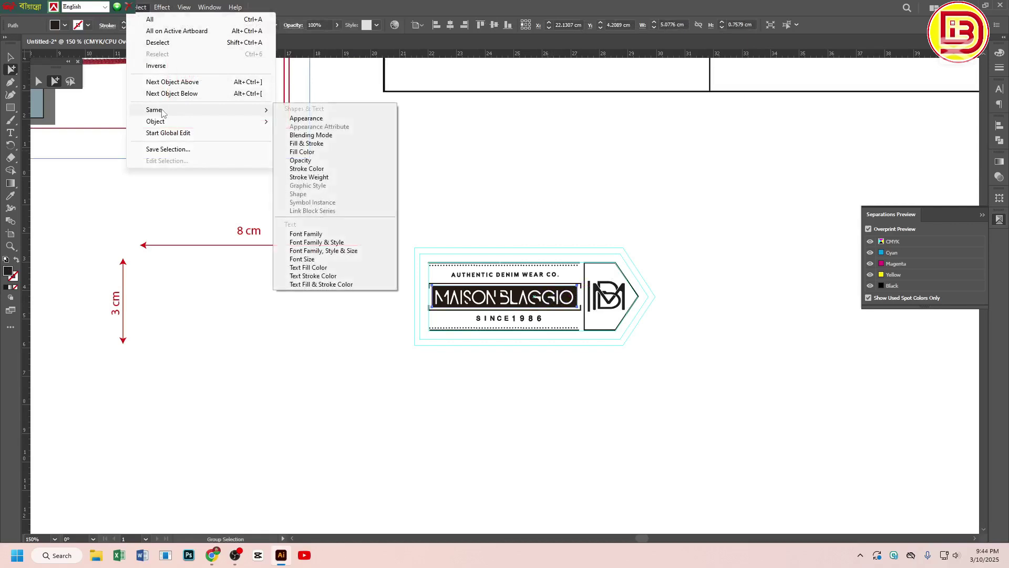
{"action": "left_click", "coordinate": [292, 154]}
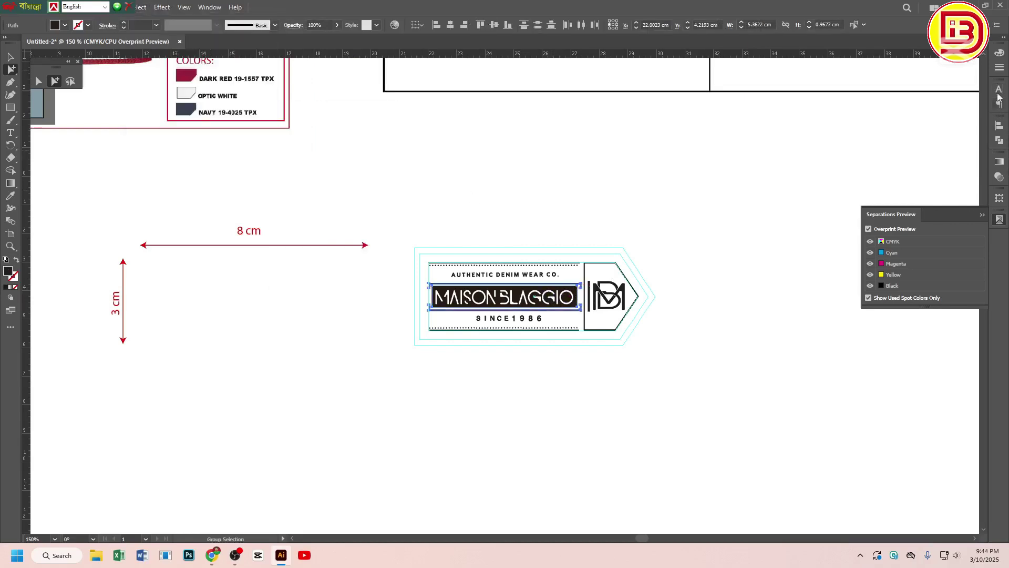
{"action": "left_click", "coordinate": [1000, 52]}
{"action": "left_click", "coordinate": [876, 118]}
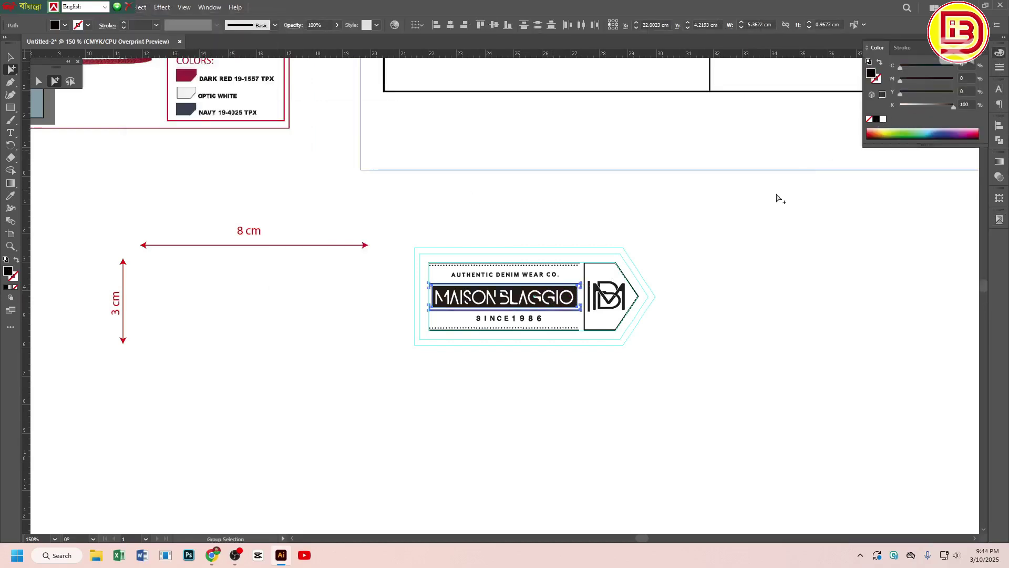
{"action": "left_click", "coordinate": [734, 221]}
Hide and restore the Black separation to recheck the recoloured bar and brackets
{"action": "left_click", "coordinate": [1000, 219]}
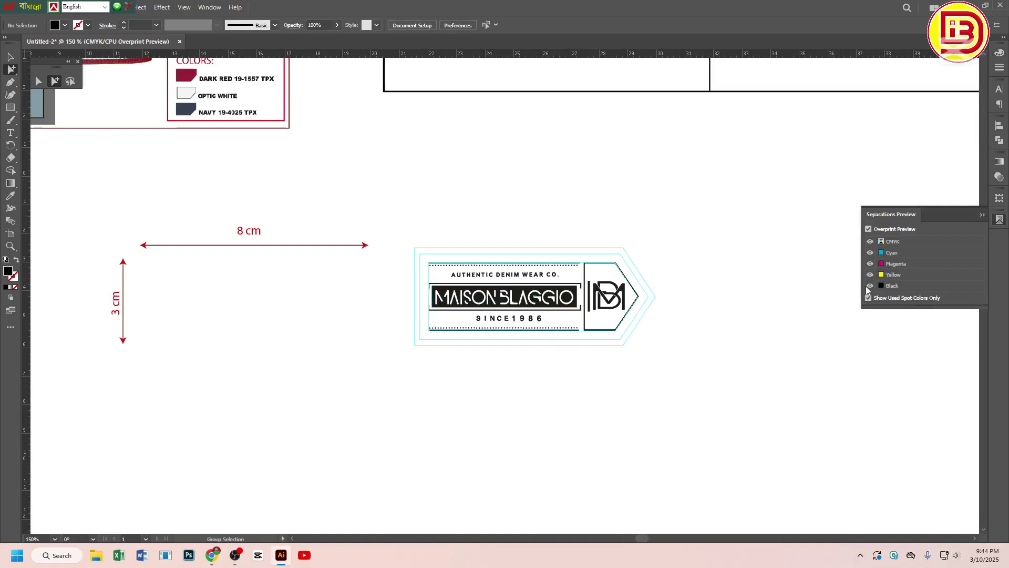
{"action": "left_click", "coordinate": [870, 286]}
{"action": "left_click", "coordinate": [870, 285]}
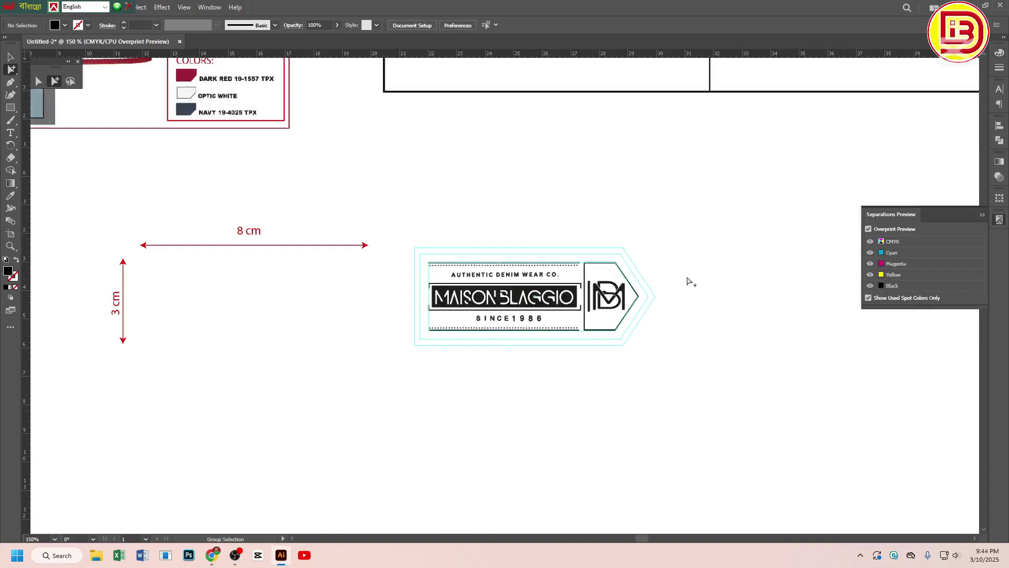
Select the slogan lettering, dotted lines and pointed frame of the label artwork and fill them with 100% K black
{"action": "double_click", "coordinate": [533, 280]}
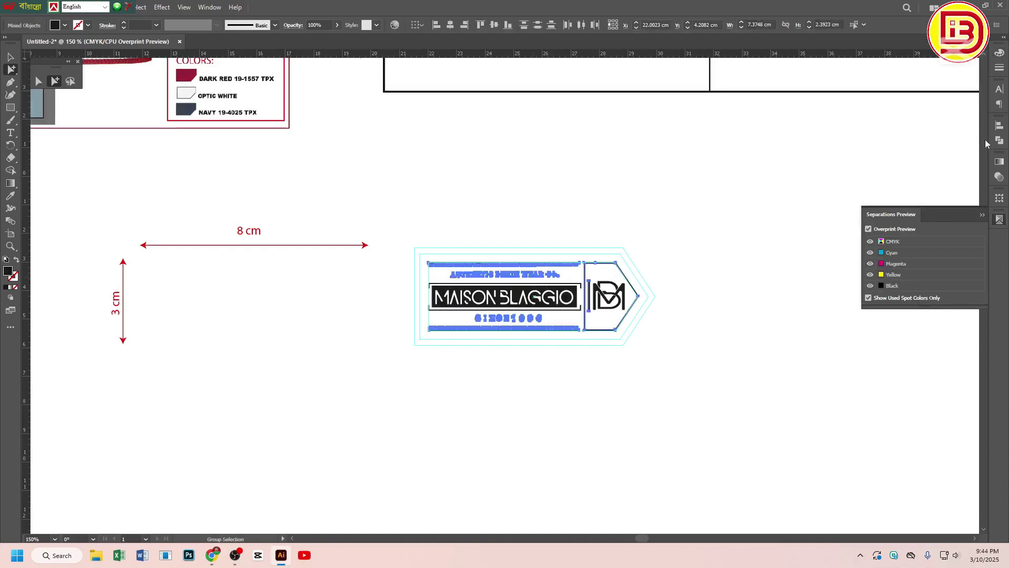
{"action": "left_click", "coordinate": [998, 54]}
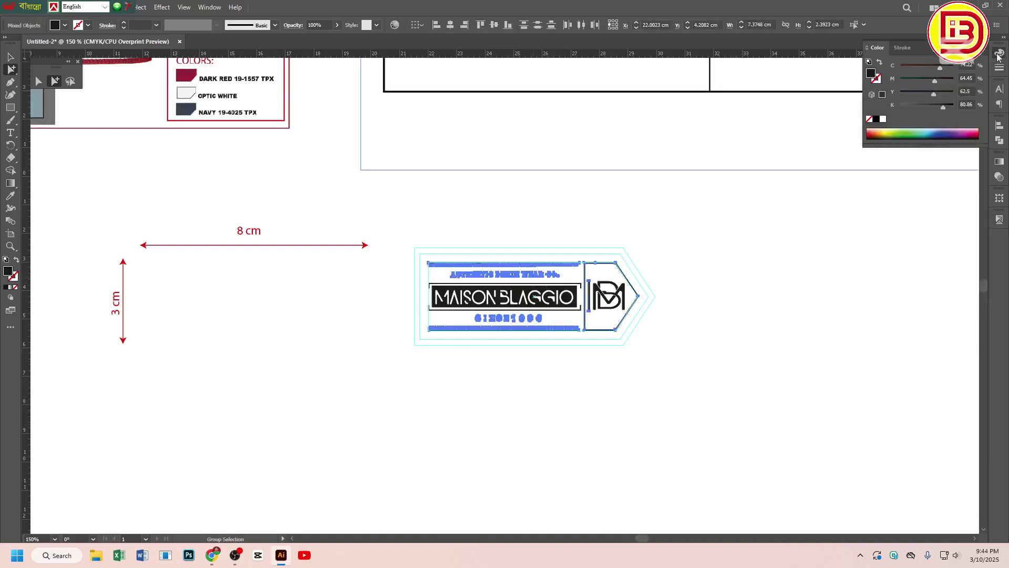
{"action": "left_click", "coordinate": [876, 120]}
{"action": "left_click", "coordinate": [766, 338]}
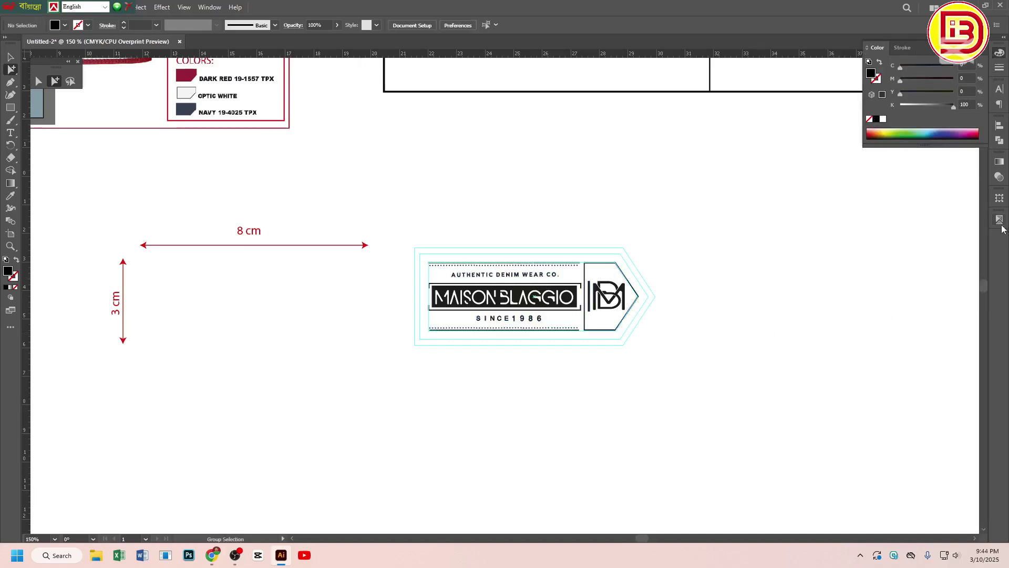
Toggle the Black separation off and on to check the ink colours of the recoloured lettering and frame
{"action": "left_click", "coordinate": [999, 220]}
{"action": "left_click", "coordinate": [870, 285]}
{"action": "left_click", "coordinate": [870, 286]}
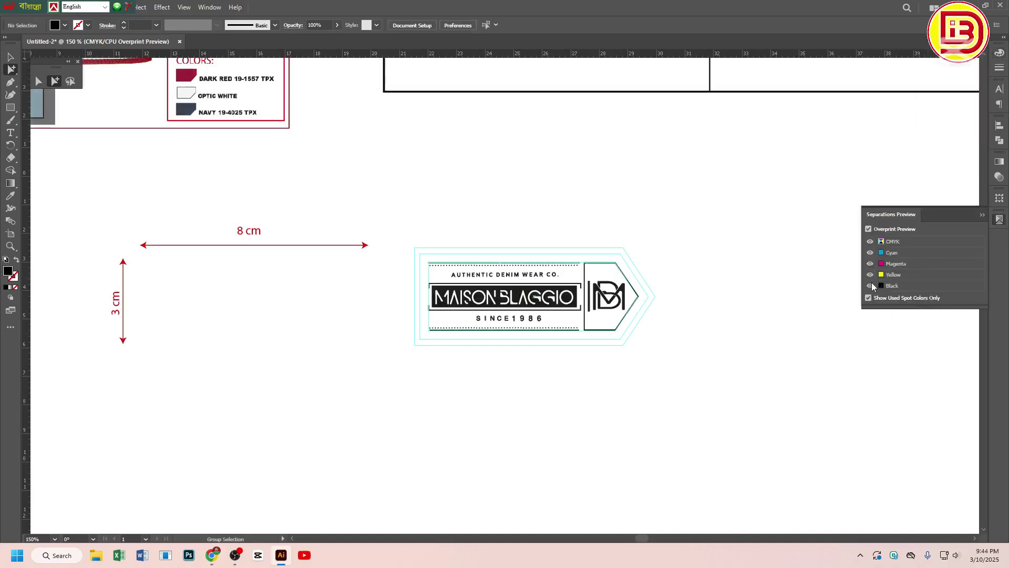
{"action": "left_click", "coordinate": [871, 285]}
{"action": "left_click", "coordinate": [870, 285]}
Select the whole label artwork together with its nested pointed guides and group them
{"action": "key", "text": "v"}
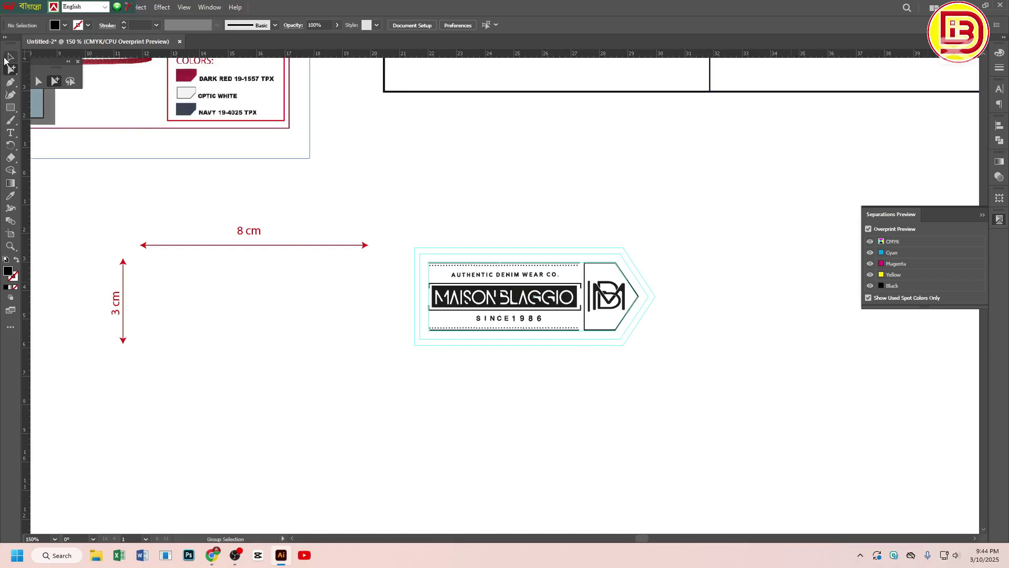
{"action": "left_click_drag", "start_coordinate": [402, 232], "coordinate": [685, 393]}
{"action": "right_click", "coordinate": [689, 252]}
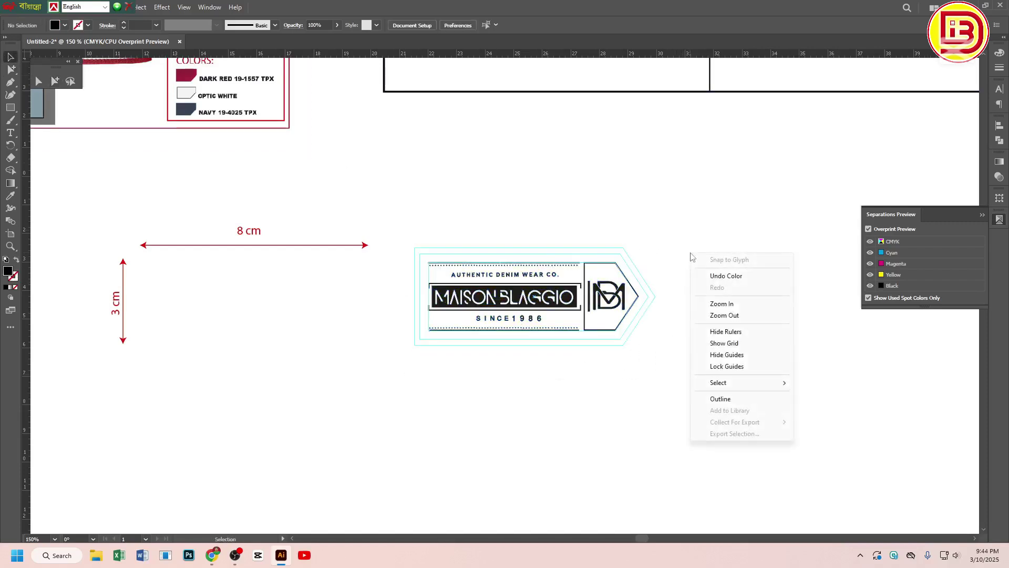
{"action": "left_click", "coordinate": [674, 223]}
{"action": "left_click_drag", "start_coordinate": [525, 324], "coordinate": [689, 404]}
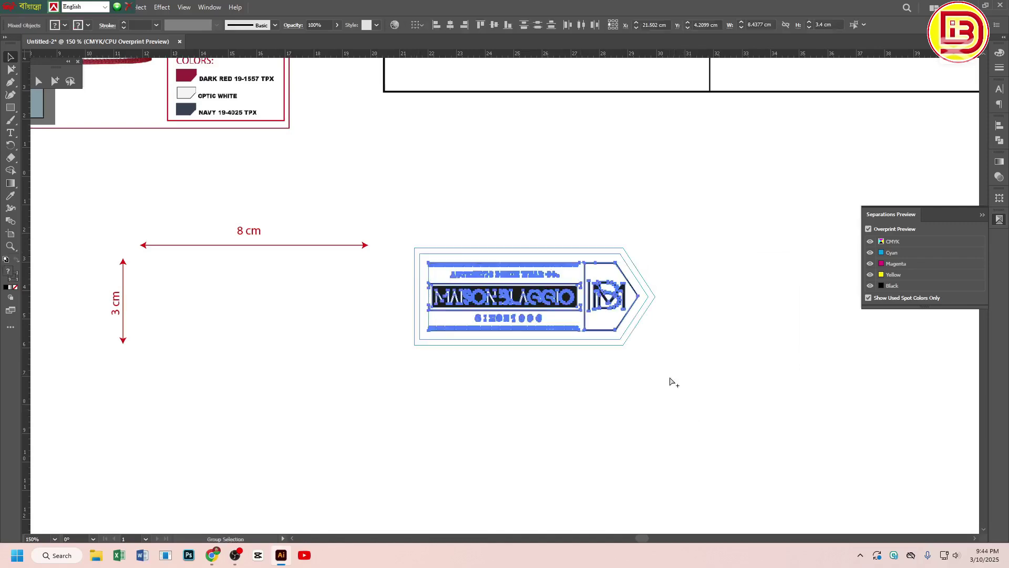
{"action": "key", "text": "ctrl+g"}
Examine the border and topstitching of the brown engraved P.U label in the 23SMBLABJNS-01 spec sheet
{"action": "left_click", "coordinate": [529, 234], "text": "ctrl+alt"}
{"action": "left_click", "coordinate": [530, 235], "text": "ctrl+alt"}
{"action": "left_click_drag", "start_coordinate": [575, 268], "coordinate": [580, 294]}
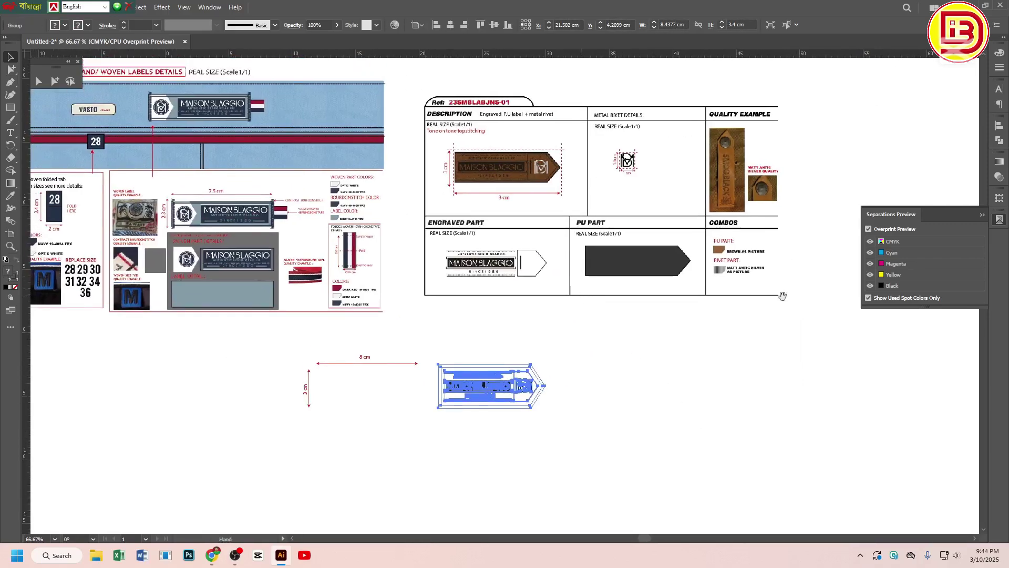
{"action": "left_click_drag", "start_coordinate": [480, 137], "coordinate": [587, 227]}
{"action": "left_click_drag", "start_coordinate": [578, 286], "coordinate": [628, 315]}
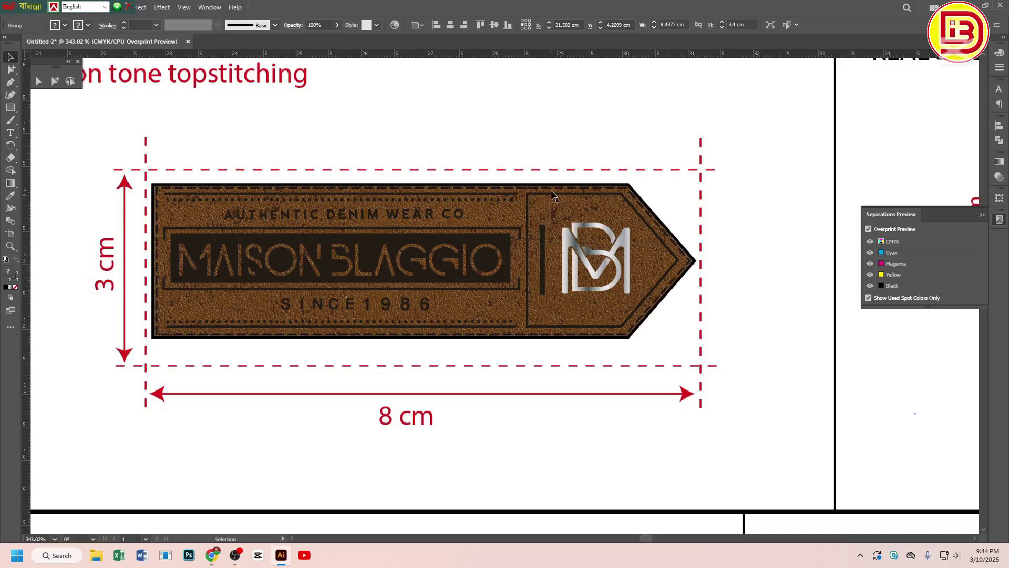
{"action": "key", "text": "ctrl+space"}
{"action": "left_click_drag", "start_coordinate": [159, 184], "coordinate": [281, 224]}
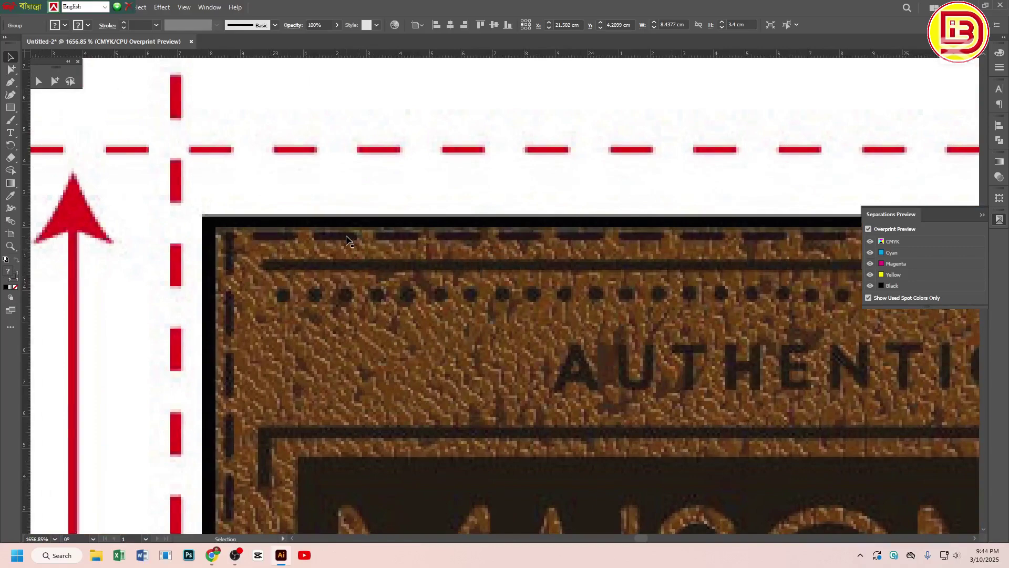
{"action": "key", "text": "ctrl+alt+space"}
{"action": "left_click", "coordinate": [470, 311], "text": "ctrl+alt"}
{"action": "left_click", "coordinate": [470, 311], "text": "ctrl+alt"}
{"action": "left_click", "coordinate": [469, 312], "text": "ctrl+alt"}
{"action": "left_click", "coordinate": [469, 311], "text": "ctrl+alt"}
{"action": "left_click", "coordinate": [470, 311], "text": "ctrl+alt"}
{"action": "left_click_drag", "start_coordinate": [632, 318], "coordinate": [561, 309]}
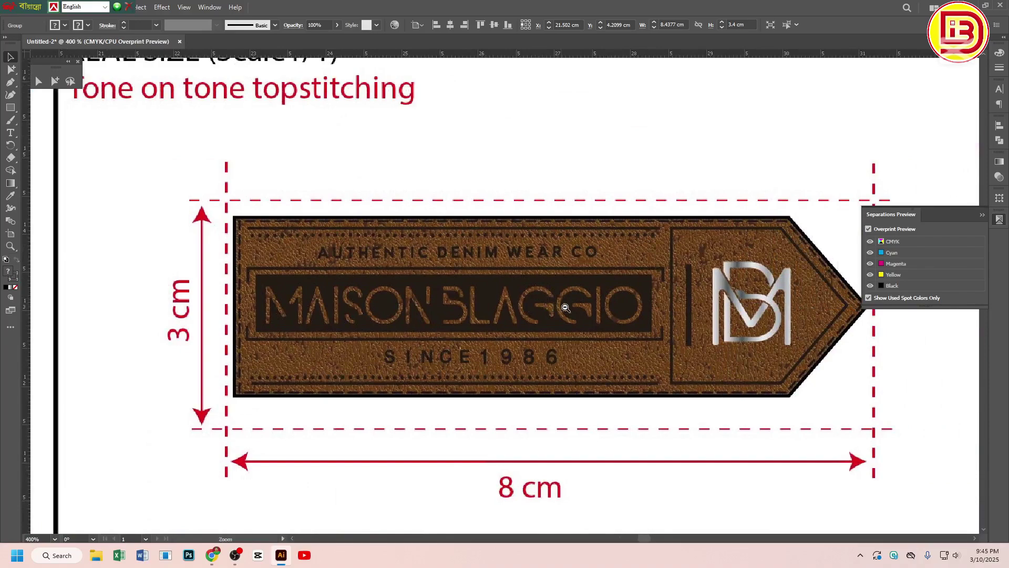
{"action": "left_click", "coordinate": [565, 308], "text": "ctrl+alt"}
{"action": "left_click", "coordinate": [565, 307], "text": "ctrl+alt"}
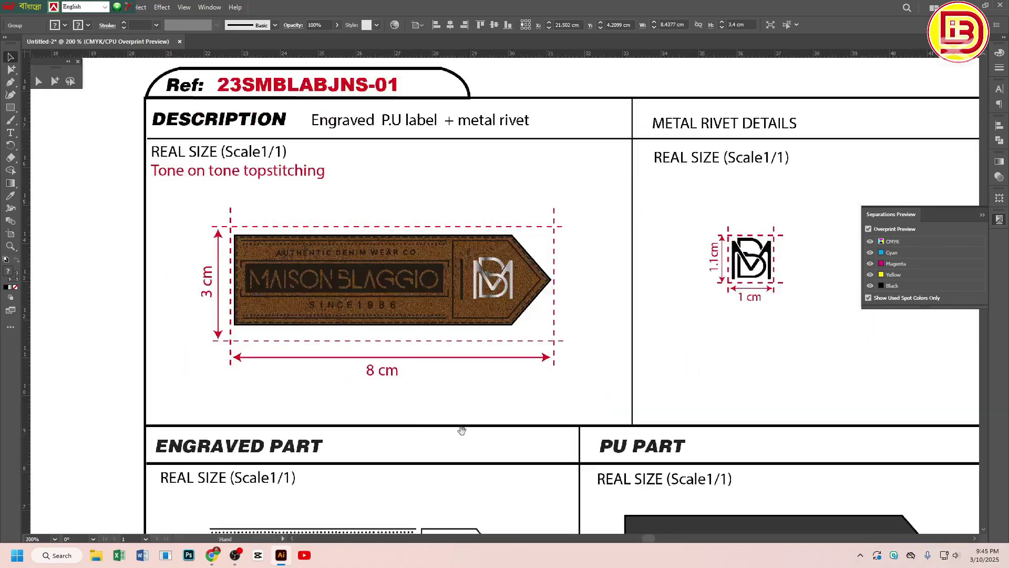
Switch to Chrome to view the Denimhunters and Heddels jeans patch photos, and return to Illustrator
{"action": "left_click", "coordinate": [214, 556]}
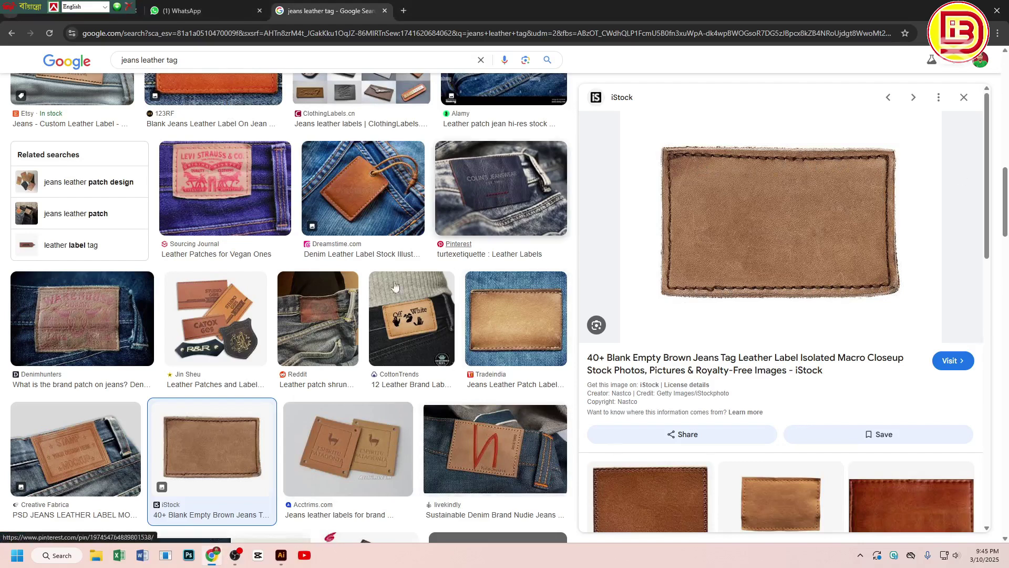
{"action": "left_click", "coordinate": [82, 318]}
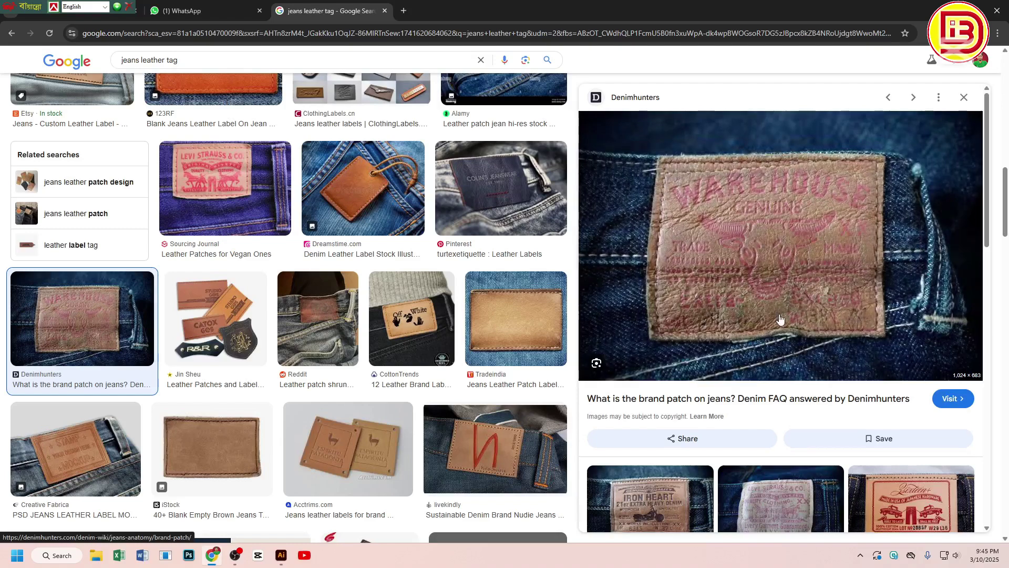
{"action": "scroll", "coordinate": [893, 363], "scroll_direction": "down", "scroll_amount": 3}
{"action": "left_click", "coordinate": [887, 362]}
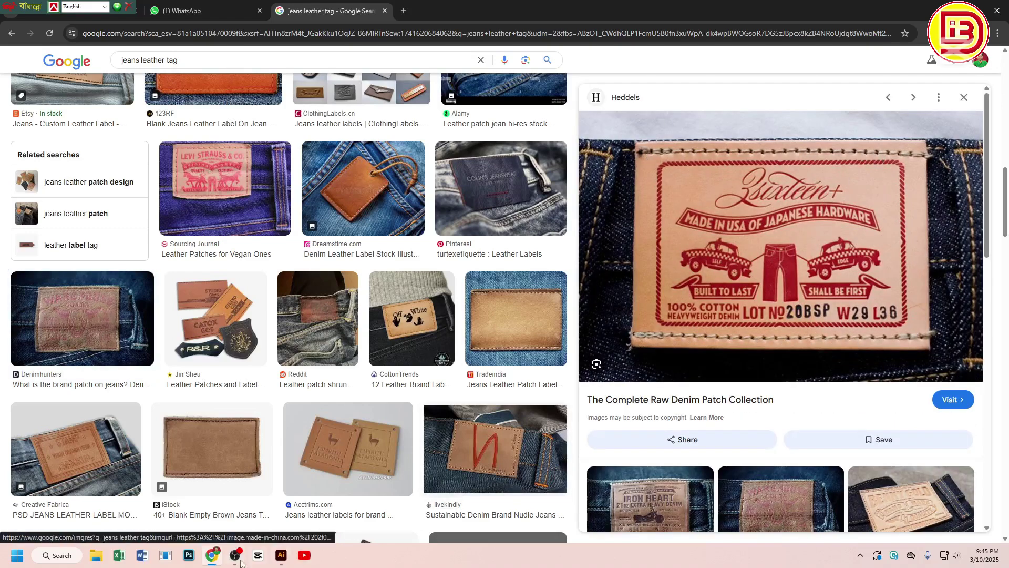
{"action": "left_click", "coordinate": [218, 557]}
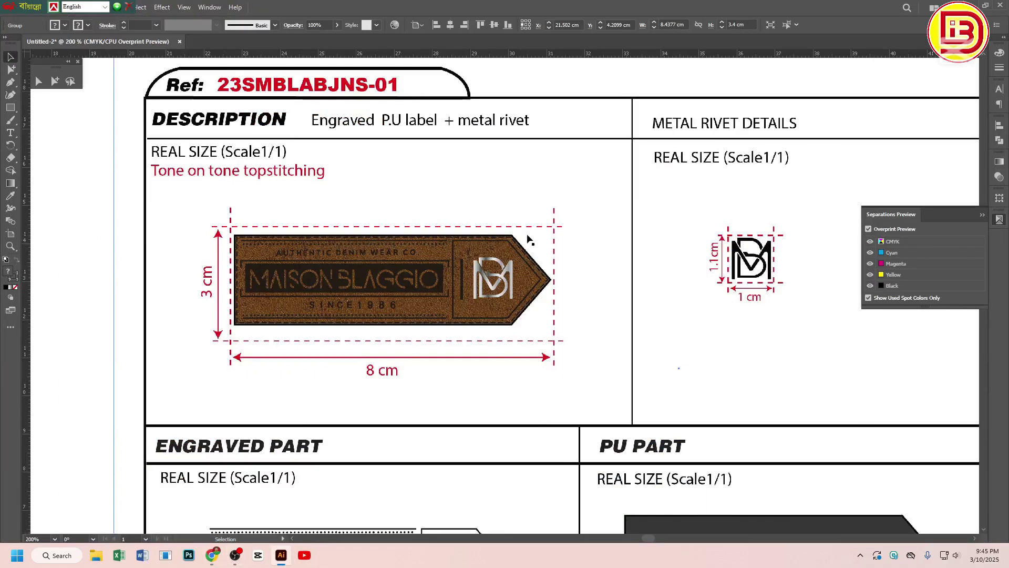
Inspect the pointed end and metal rivet logo of the brown label, and compare the engraved part with the grouped artwork
{"action": "left_click_drag", "start_coordinate": [534, 279], "coordinate": [655, 382]}
{"action": "left_click_drag", "start_coordinate": [284, 147], "coordinate": [521, 261]}
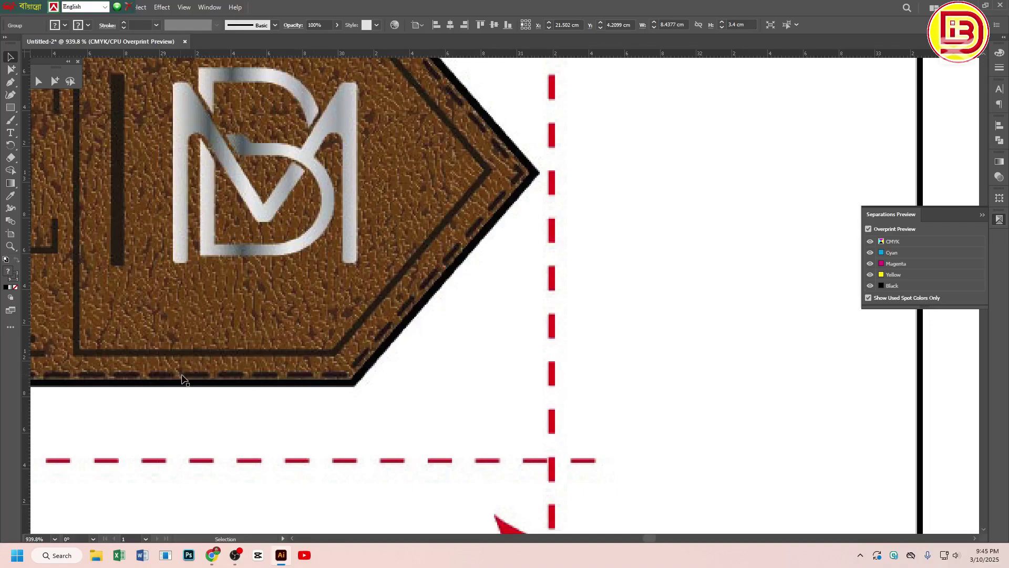
{"action": "left_click", "coordinate": [328, 291], "text": "ctrl+alt"}
{"action": "left_click", "coordinate": [328, 291], "text": "ctrl+alt"}
{"action": "left_click", "coordinate": [328, 291], "text": "ctrl+alt"}
{"action": "left_click", "coordinate": [328, 291], "text": "ctrl+alt"}
{"action": "left_click", "coordinate": [328, 291], "text": "ctrl+alt"}
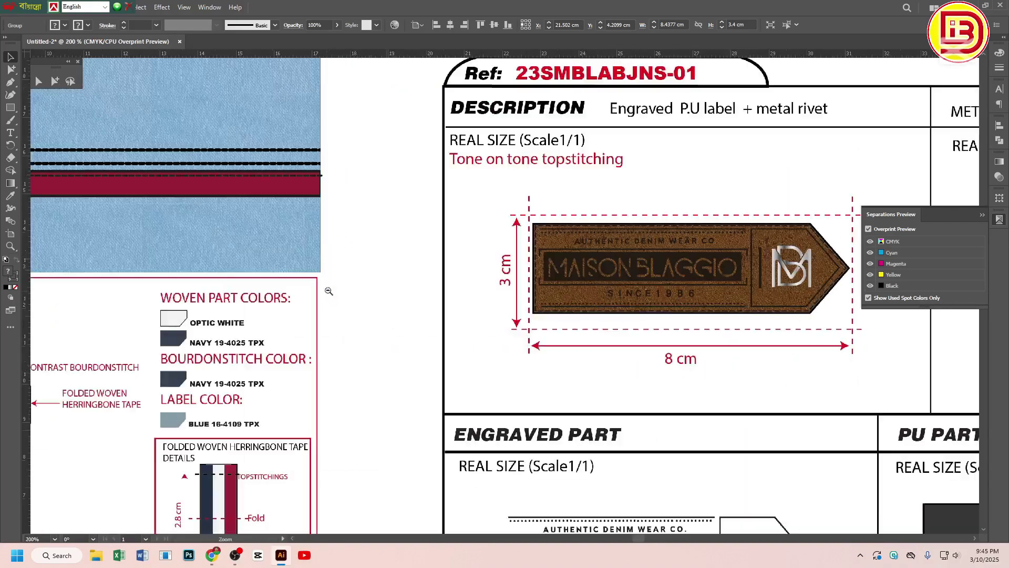
{"action": "left_click_drag", "start_coordinate": [605, 371], "coordinate": [455, 291]}
{"action": "left_click", "coordinate": [557, 287], "text": "ctrl+alt"}
{"action": "left_click_drag", "start_coordinate": [565, 385], "coordinate": [539, 288]}
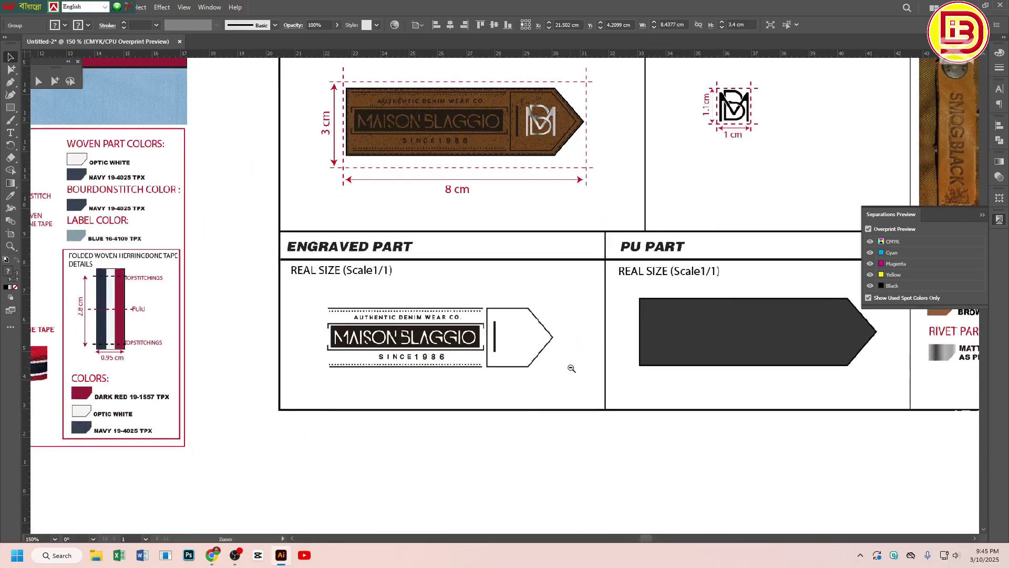
{"action": "left_click", "coordinate": [572, 369], "text": "ctrl+alt"}
{"action": "left_click_drag", "start_coordinate": [505, 360], "coordinate": [533, 276]}
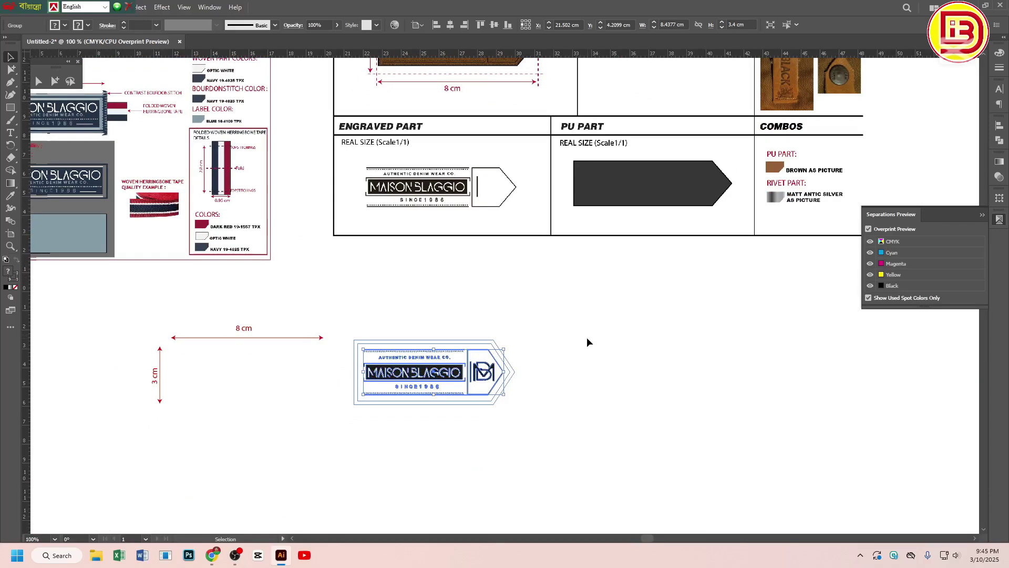
{"action": "left_click", "coordinate": [587, 341]}
Review the woven label and its part details, and compare the P.U label spec sheet with the black artwork
{"action": "left_click_drag", "start_coordinate": [483, 157], "coordinate": [579, 270]}
{"action": "left_click_drag", "start_coordinate": [222, 274], "coordinate": [493, 272]}
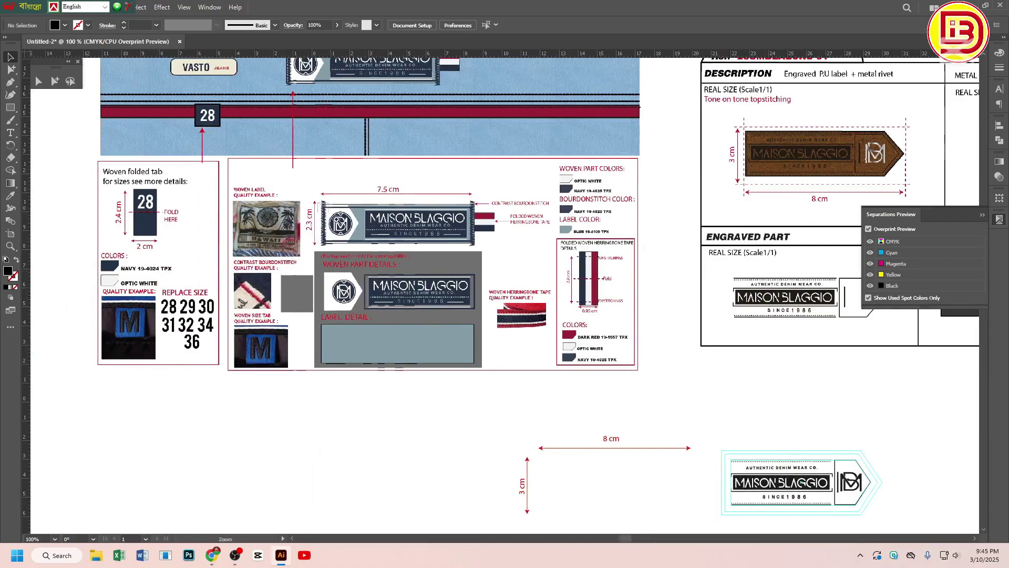
{"action": "left_click_drag", "start_coordinate": [321, 203], "coordinate": [516, 342]}
{"action": "left_click_drag", "start_coordinate": [441, 349], "coordinate": [431, 283]}
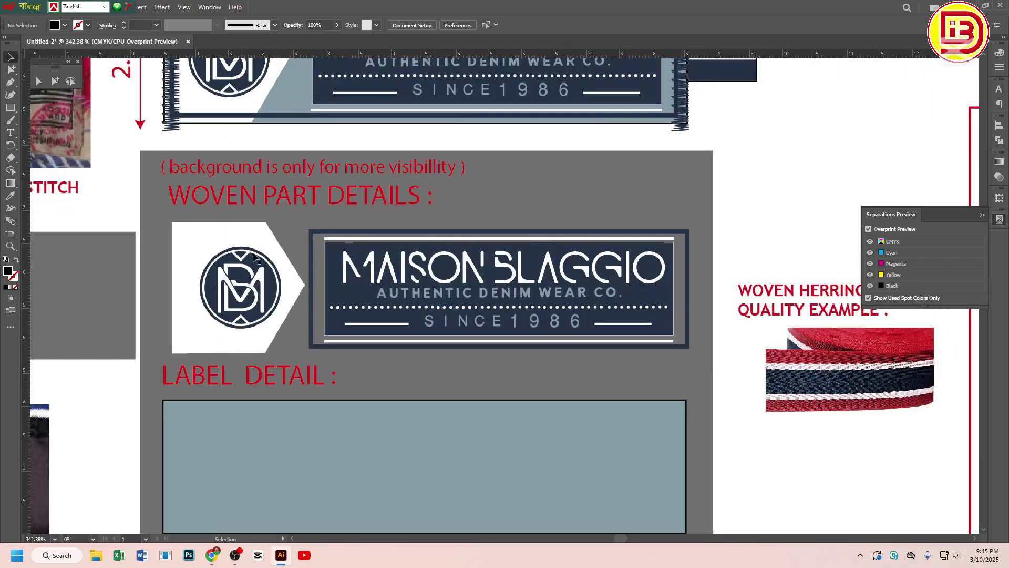
{"action": "left_click", "coordinate": [479, 170], "text": "ctrl+alt"}
{"action": "left_click_drag", "start_coordinate": [480, 219], "coordinate": [483, 371]}
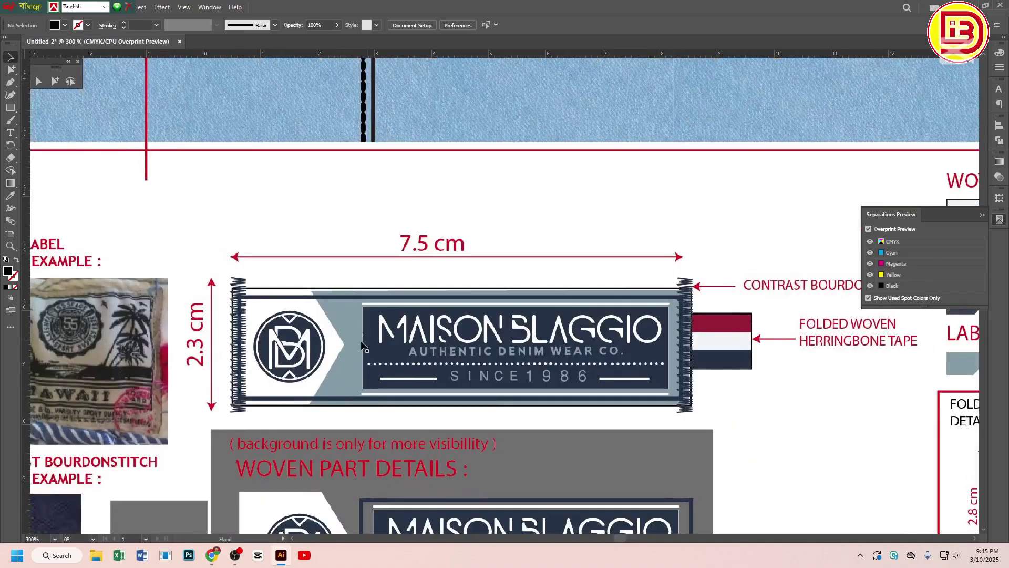
{"action": "left_click", "coordinate": [537, 269], "text": "ctrl+alt"}
{"action": "left_click", "coordinate": [537, 269], "text": "ctrl+alt"}
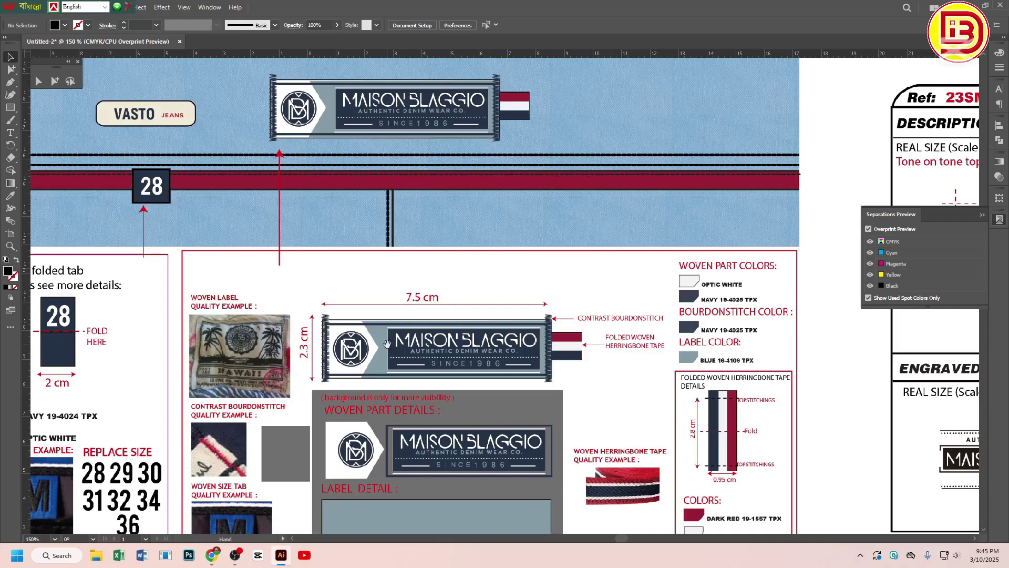
{"action": "scroll", "coordinate": [387, 344], "scroll_direction": "right", "scroll_amount": 10}
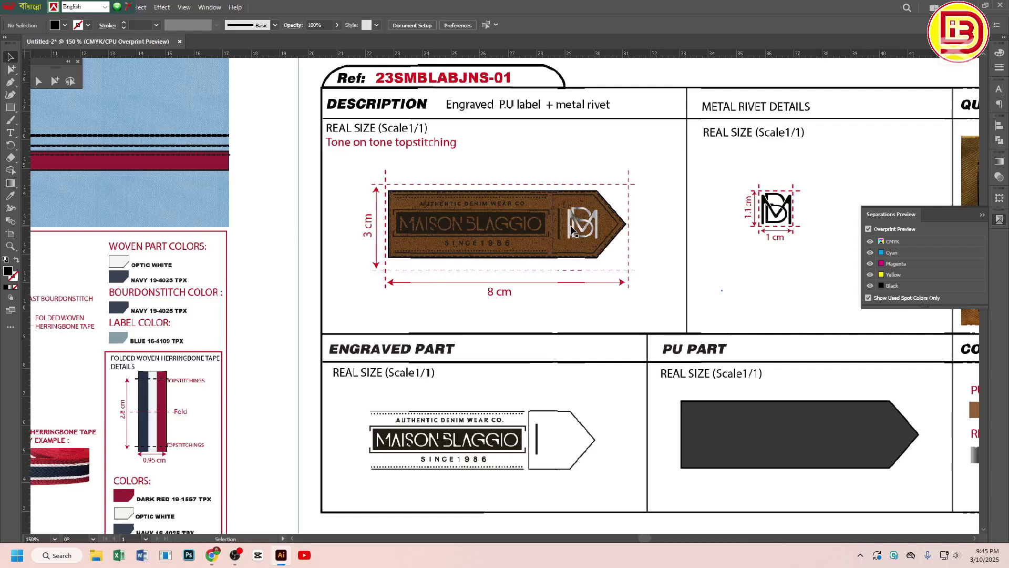
{"action": "scroll", "coordinate": [634, 337], "scroll_direction": "down", "scroll_amount": 5}
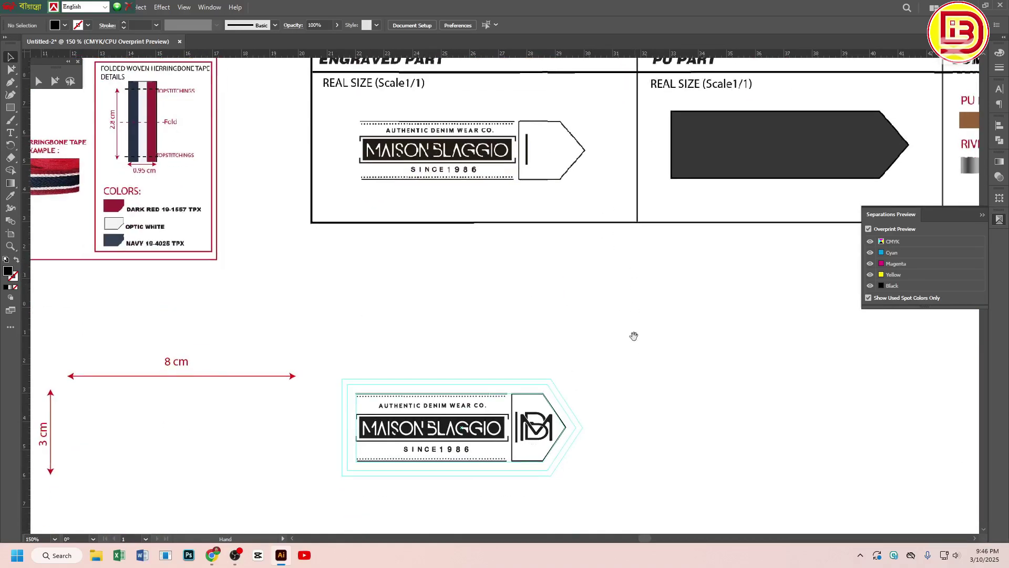
{"action": "scroll", "coordinate": [631, 332], "scroll_direction": "down", "scroll_amount": 2}
{"action": "key", "text": "ctrl+minus"}
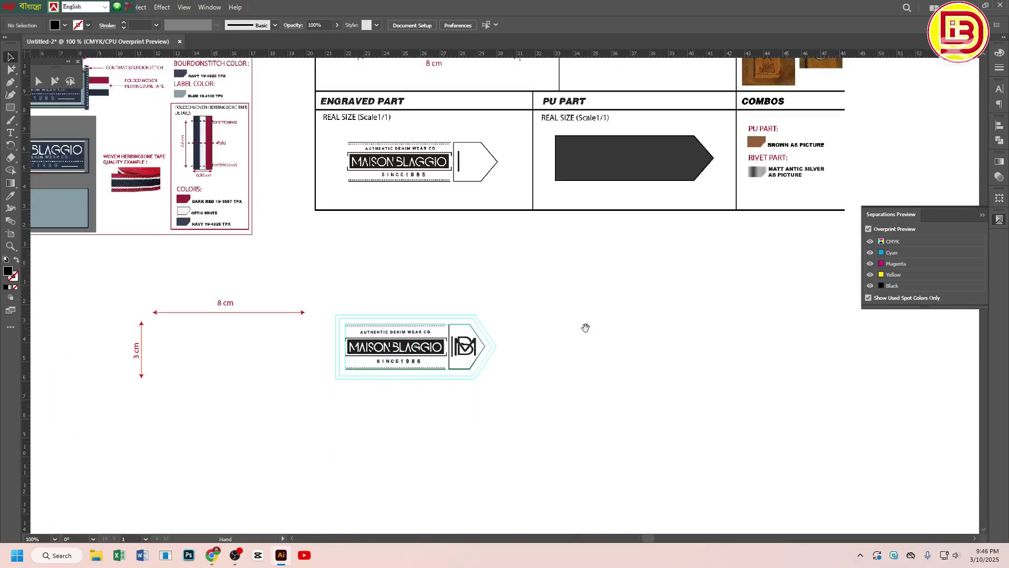
Switch to Chrome to browse the Creative Fabrica, Mediamodifier and CSS Author leather label mockups, and return to Illustrator
{"action": "left_click", "coordinate": [213, 555]}
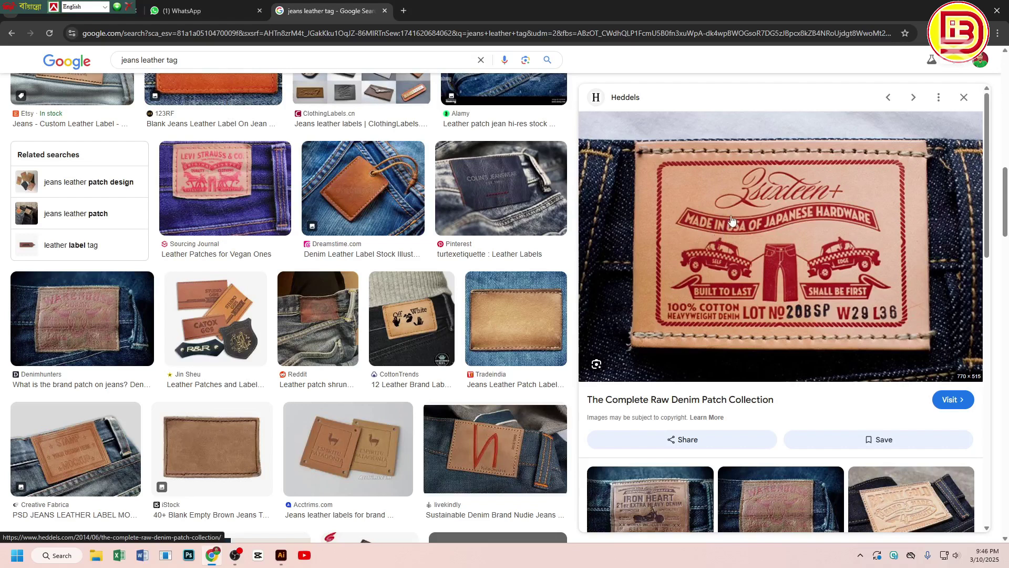
{"action": "left_click", "coordinate": [63, 451]}
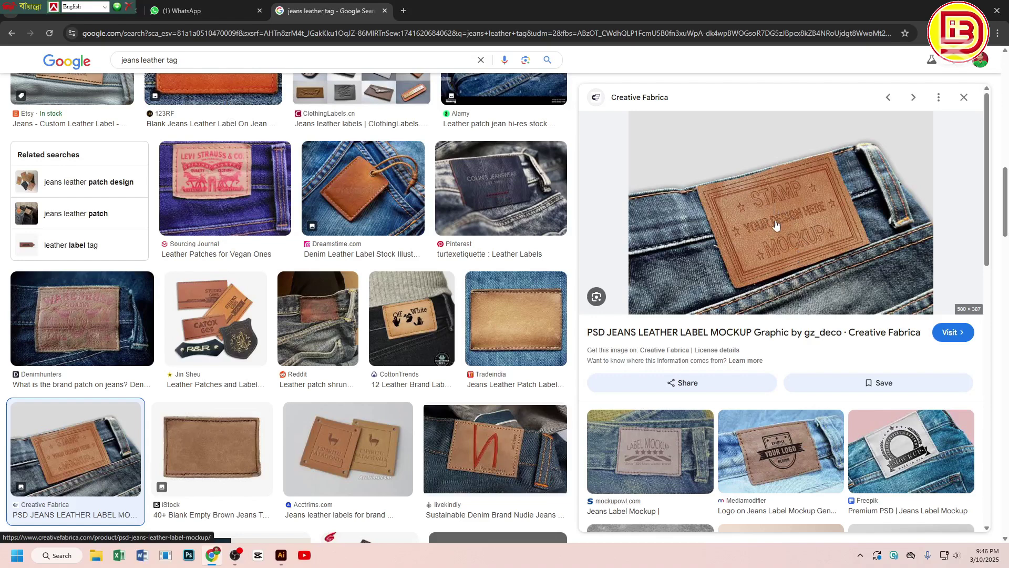
{"action": "scroll", "coordinate": [770, 266], "scroll_direction": "down", "scroll_amount": 2}
{"action": "left_click", "coordinate": [780, 332]}
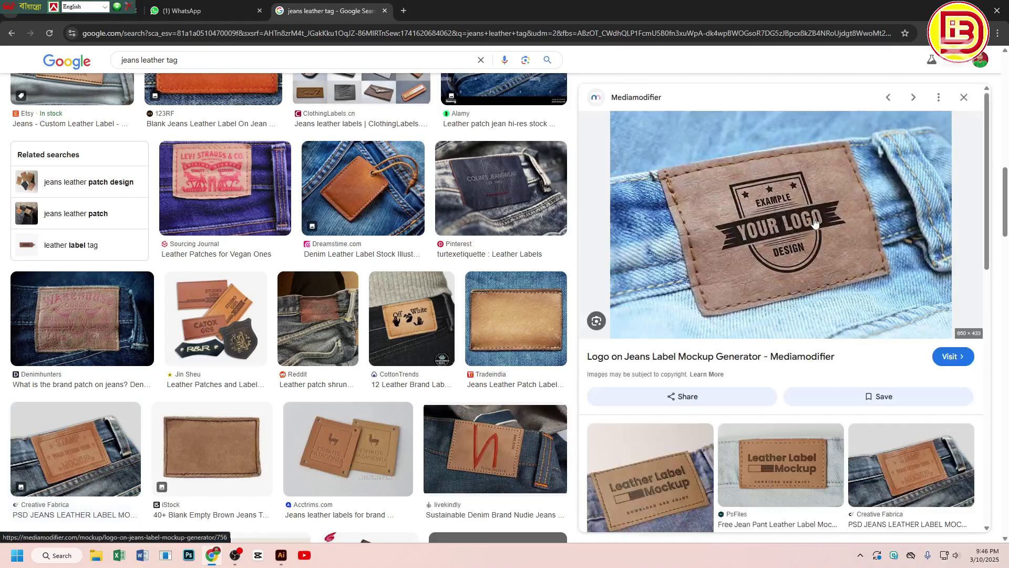
{"action": "left_click", "coordinate": [675, 480]}
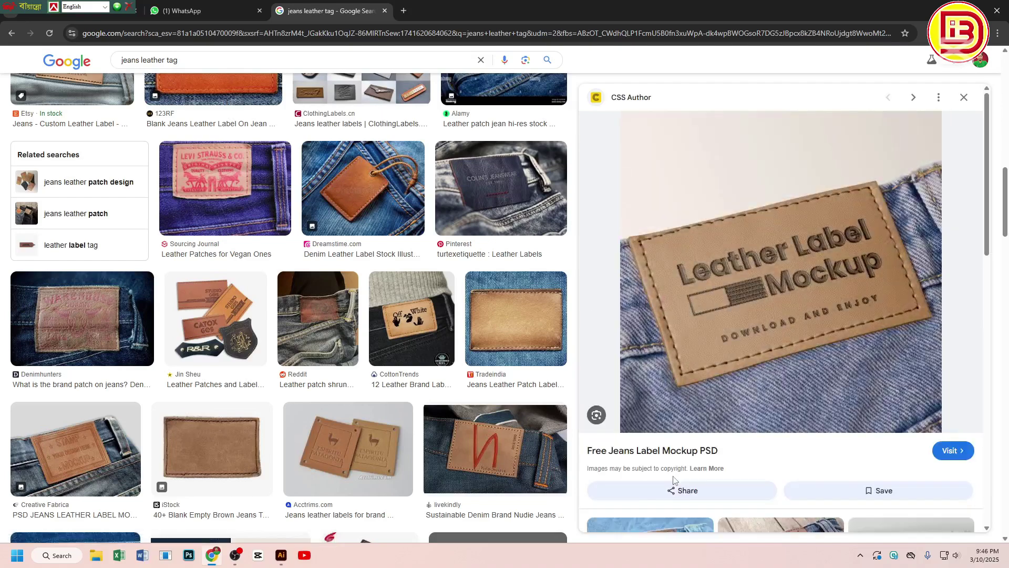
{"action": "scroll", "coordinate": [673, 476], "scroll_direction": "down", "scroll_amount": 8}
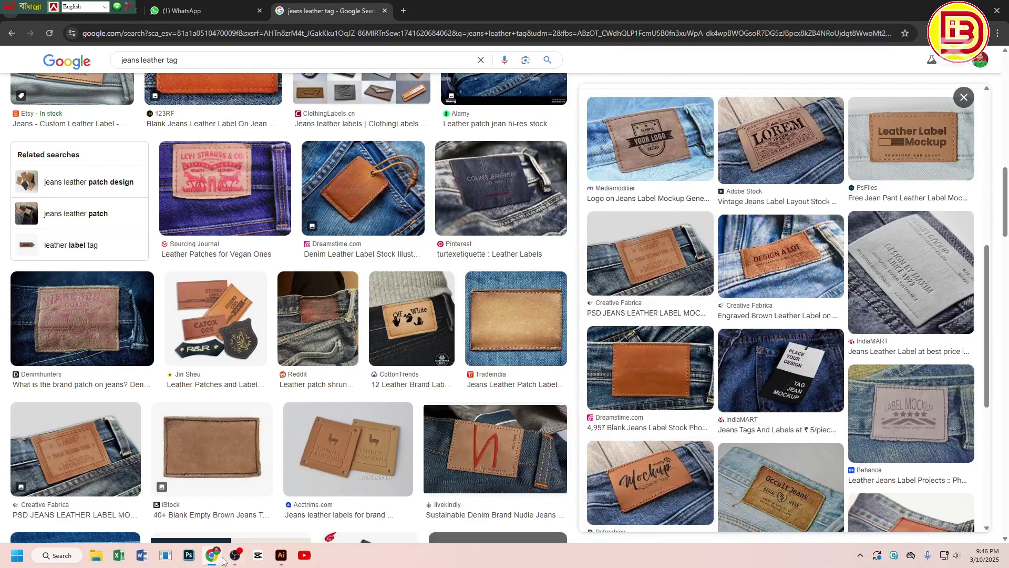
{"action": "left_click", "coordinate": [282, 555]}
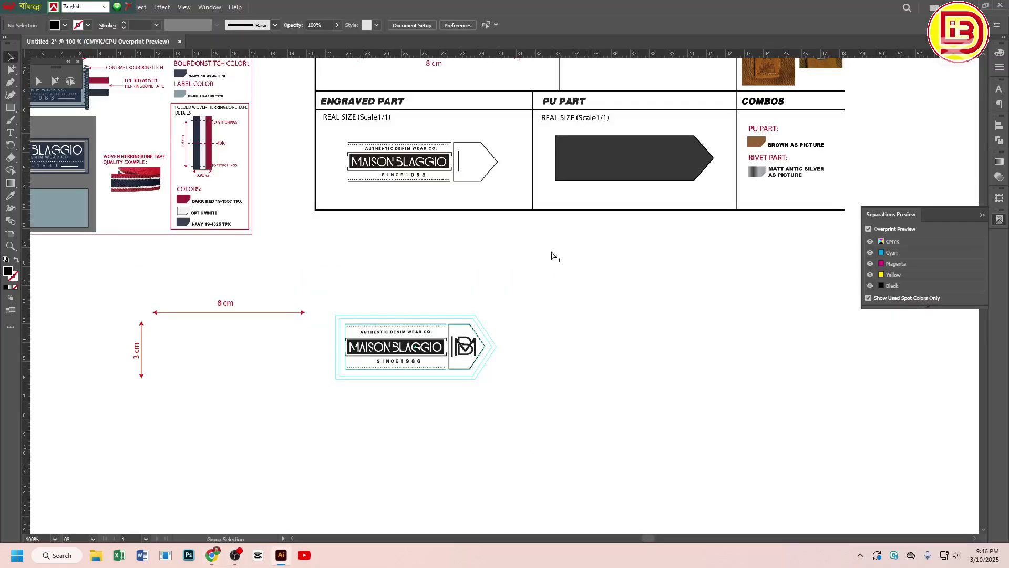
Select the clipped P.U label spec sheet and compare its engraved and PU parts with the label artwork below
{"action": "scroll", "coordinate": [555, 256], "scroll_direction": "up", "scroll_amount": 5}
{"action": "scroll", "coordinate": [555, 256], "scroll_direction": "left", "scroll_amount": 3}
{"action": "left_click", "coordinate": [574, 170]}
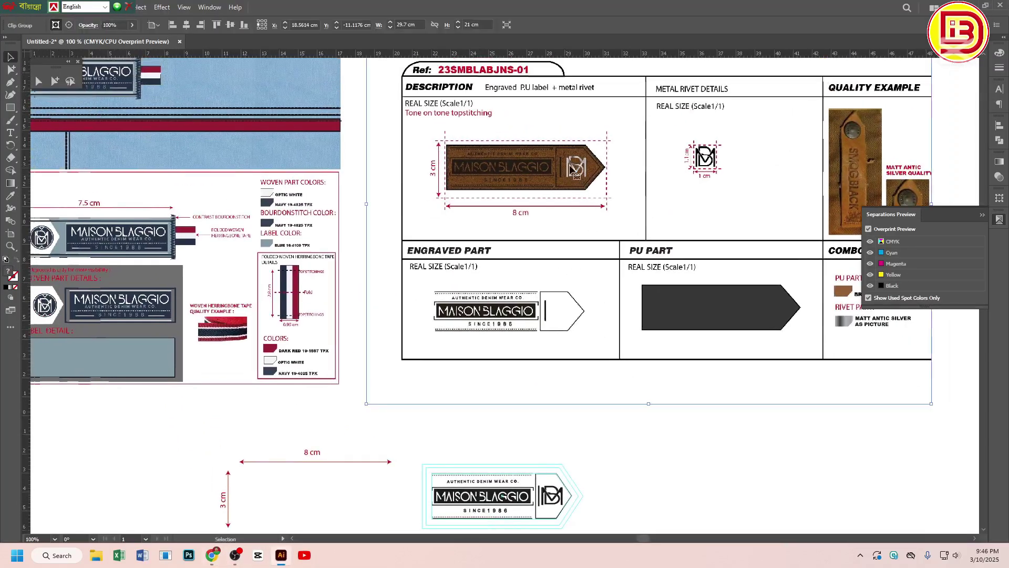
{"action": "left_click_drag", "start_coordinate": [582, 442], "coordinate": [581, 332]}
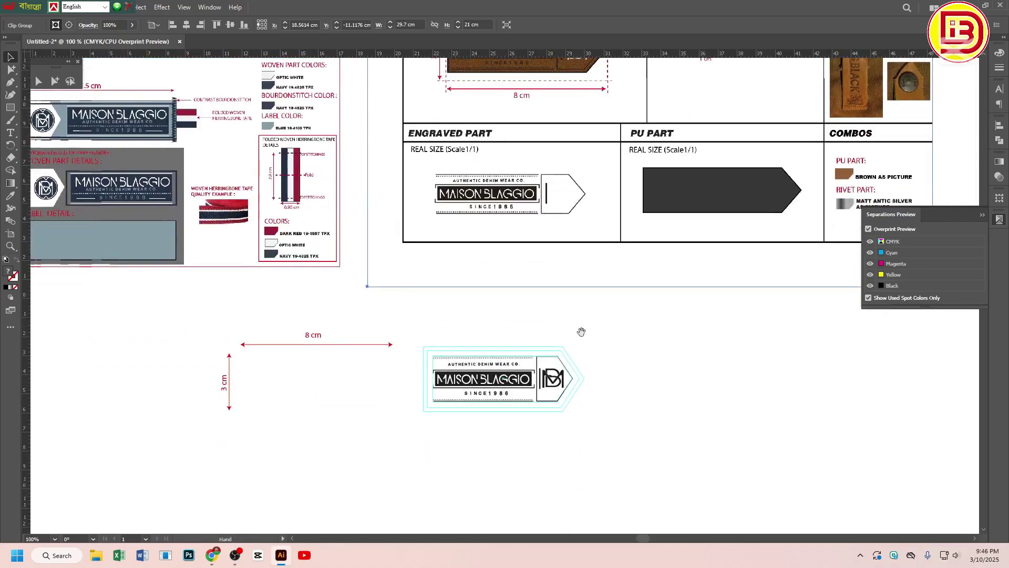
Check the label artwork up close, then switch to Chrome and open the Acctrims jeans leather labels image
{"action": "left_click_drag", "start_coordinate": [419, 333], "coordinate": [604, 467]}
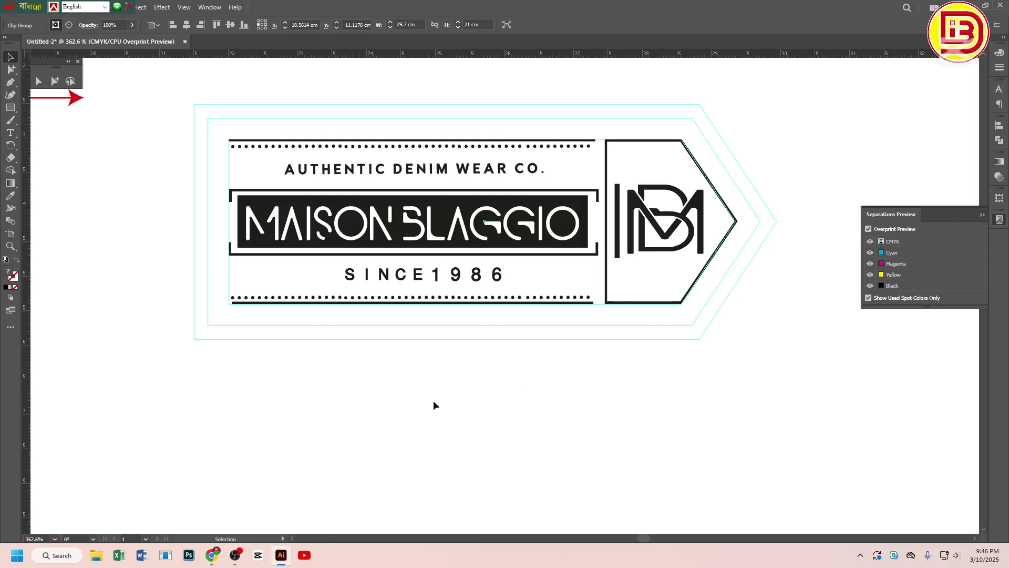
{"action": "left_click", "coordinate": [213, 555]}
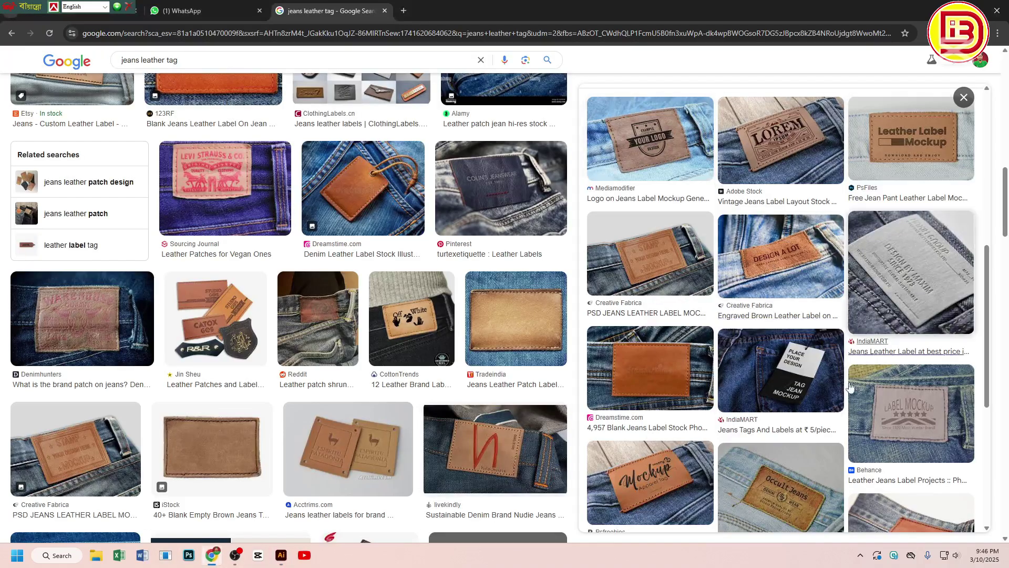
{"action": "scroll", "coordinate": [845, 399], "scroll_direction": "down", "scroll_amount": 5}
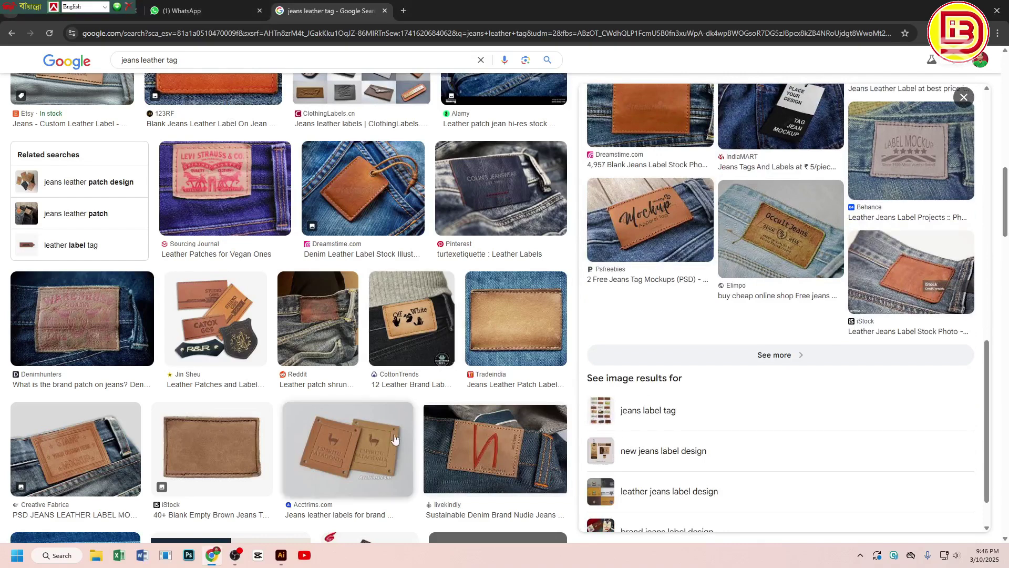
{"action": "left_click", "coordinate": [404, 459]}
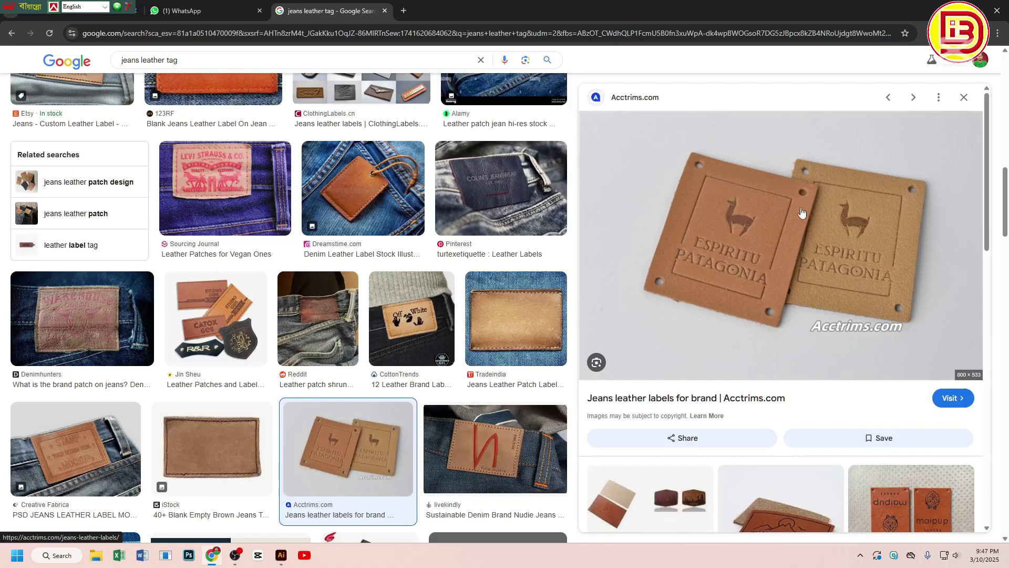
Return to Illustrator and examine the spec sheet's engraved part, metal rivet details, leather quality example photos and combos
{"action": "left_click", "coordinate": [281, 554]}
{"action": "left_click_drag", "start_coordinate": [715, 122], "coordinate": [713, 428]}
{"action": "left_click_drag", "start_coordinate": [732, 140], "coordinate": [666, 468]}
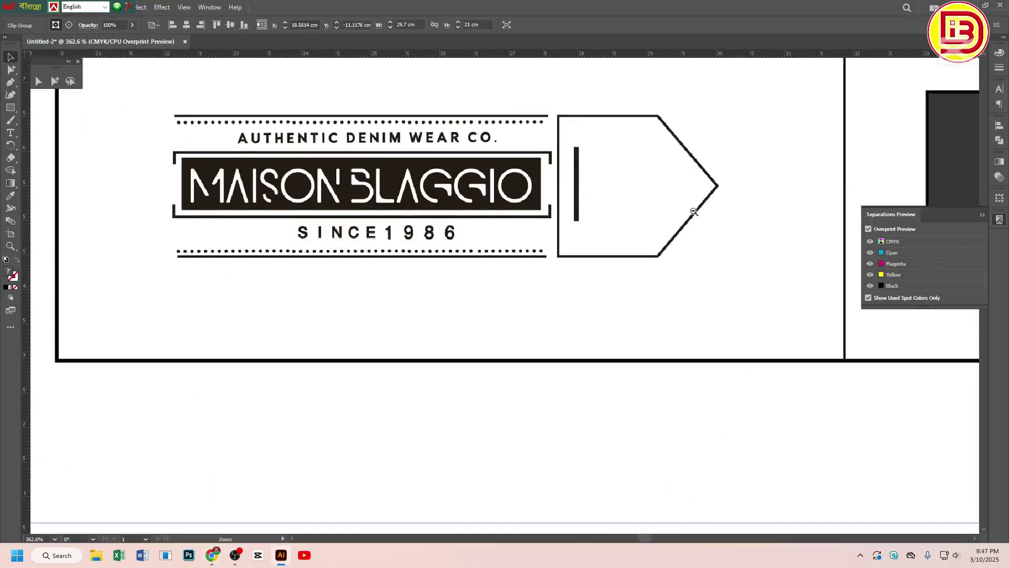
{"action": "scroll", "coordinate": [694, 212], "scroll_direction": "down", "scroll_amount": 2}
{"action": "left_click_drag", "start_coordinate": [696, 269], "coordinate": [641, 447]}
{"action": "left_click_drag", "start_coordinate": [707, 295], "coordinate": [478, 301]}
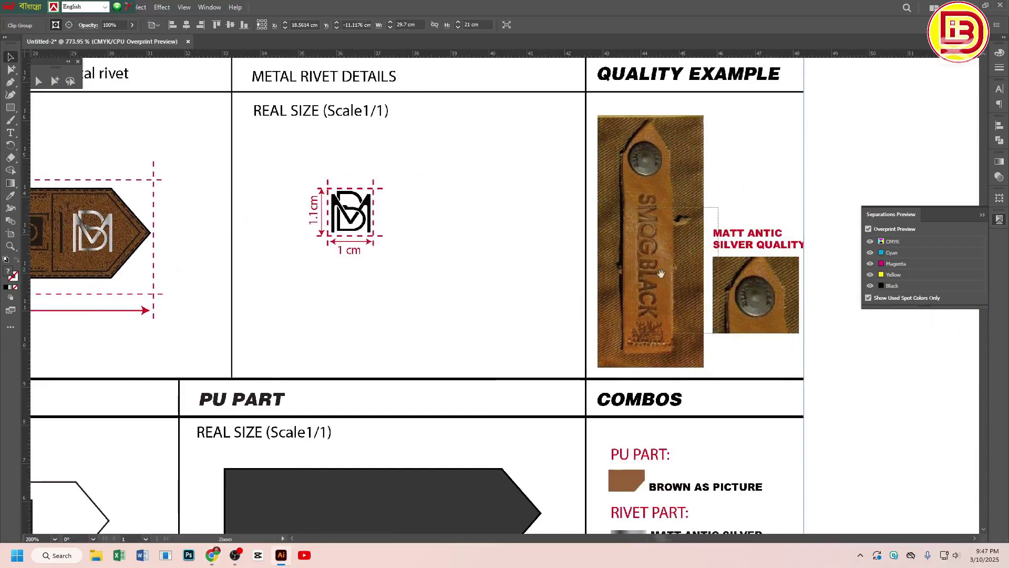
{"action": "scroll", "coordinate": [670, 320], "scroll_direction": "up", "scroll_amount": 5}
{"action": "scroll", "coordinate": [533, 305], "scroll_direction": "down", "scroll_amount": 5}
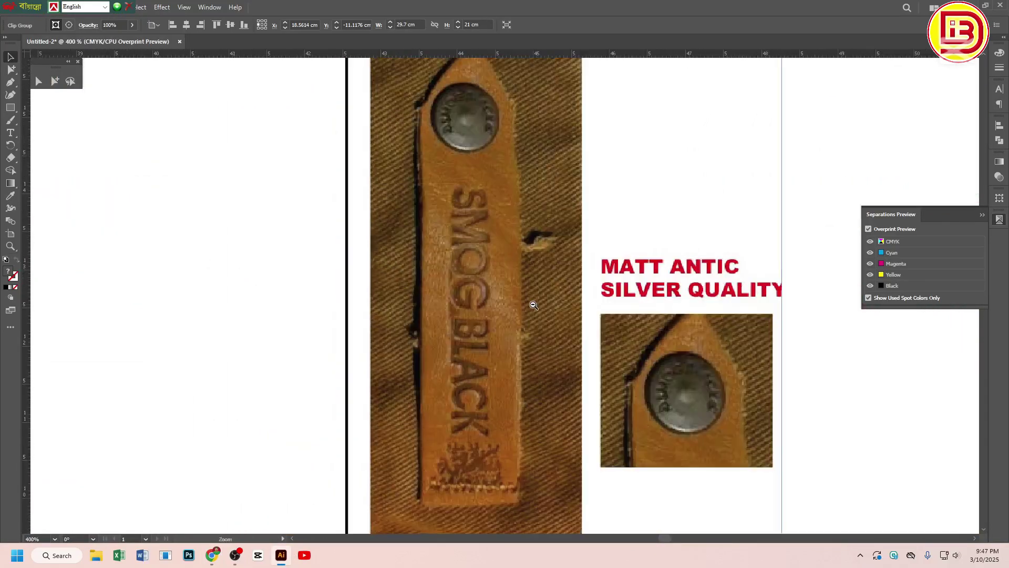
{"action": "left_click_drag", "start_coordinate": [457, 340], "coordinate": [548, 316]}
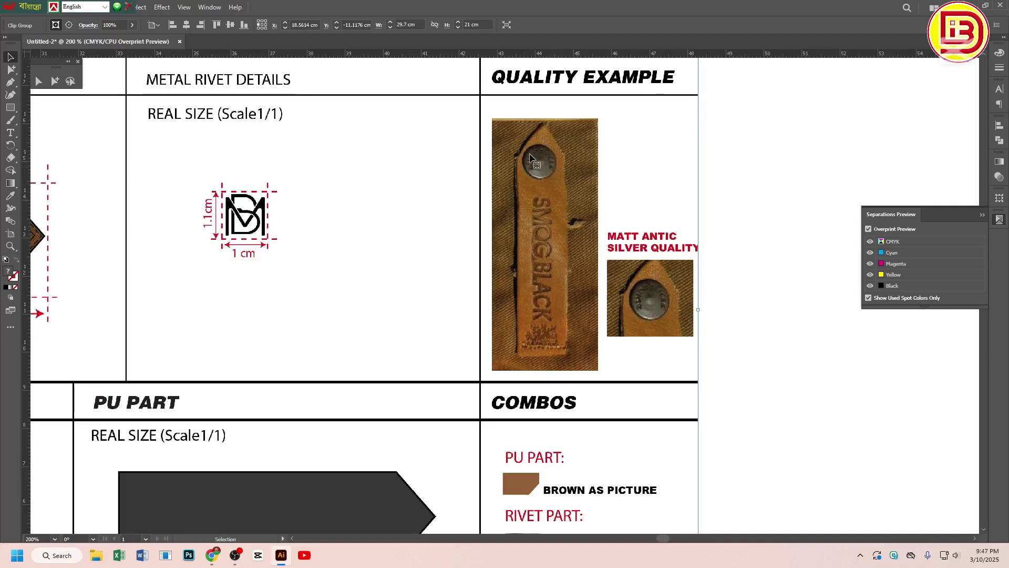
{"action": "left_click_drag", "start_coordinate": [533, 165], "coordinate": [555, 204]}
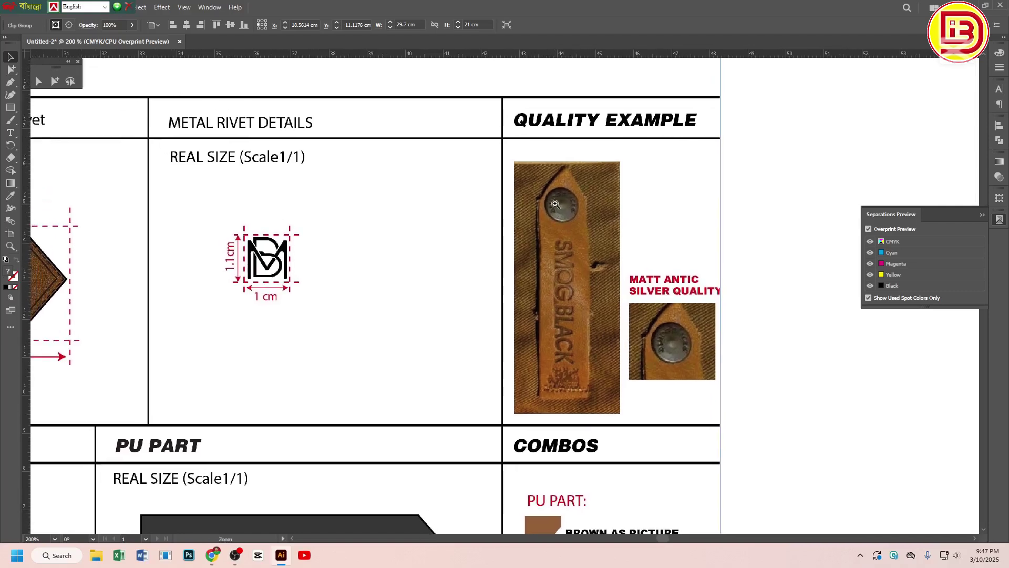
{"action": "left_click", "coordinate": [521, 251], "text": "ctrl+alt"}
{"action": "left_click_drag", "start_coordinate": [551, 342], "coordinate": [587, 157]}
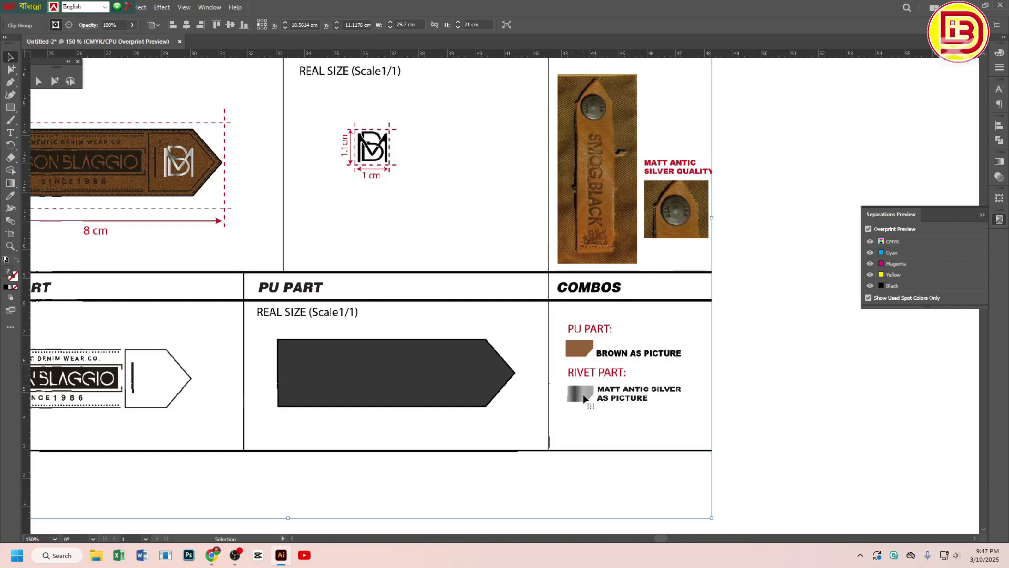
Deselect the spec sheet and inspect the Maison Blaggio label artwork with its cutting outlines below it
{"action": "left_click", "coordinate": [309, 381], "text": "ctrl+alt"}
{"action": "left_click_drag", "start_coordinate": [380, 349], "coordinate": [568, 331]}
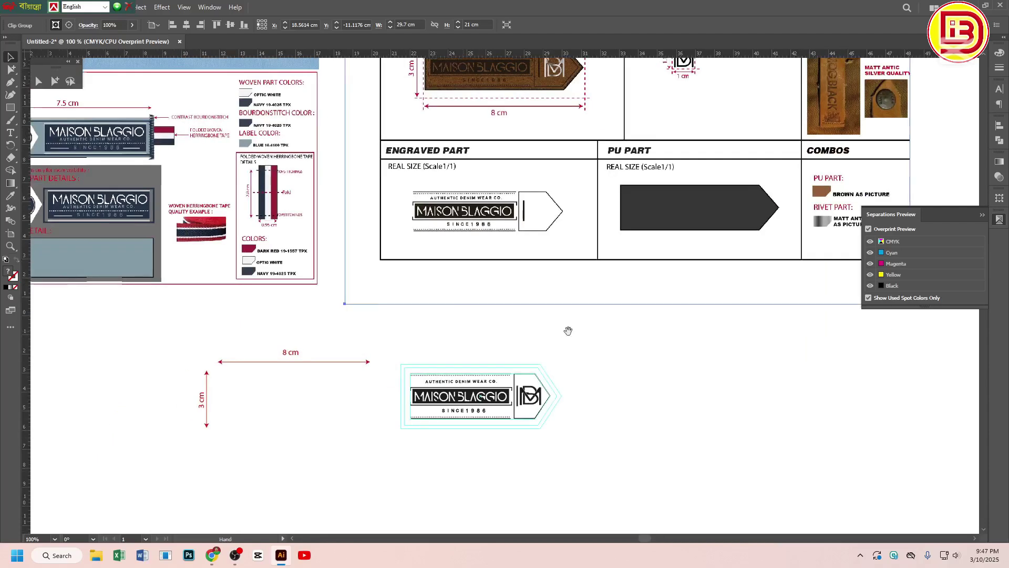
{"action": "mouse_move", "coordinate": [607, 413]}
{"action": "left_mouse_down"}
{"action": "mouse_move", "coordinate": [509, 332]}
{"action": "mouse_move", "coordinate": [412, 310]}
{"action": "mouse_move", "coordinate": [598, 410]}
{"action": "left_mouse_up"}
{"action": "left_click", "coordinate": [510, 299]}
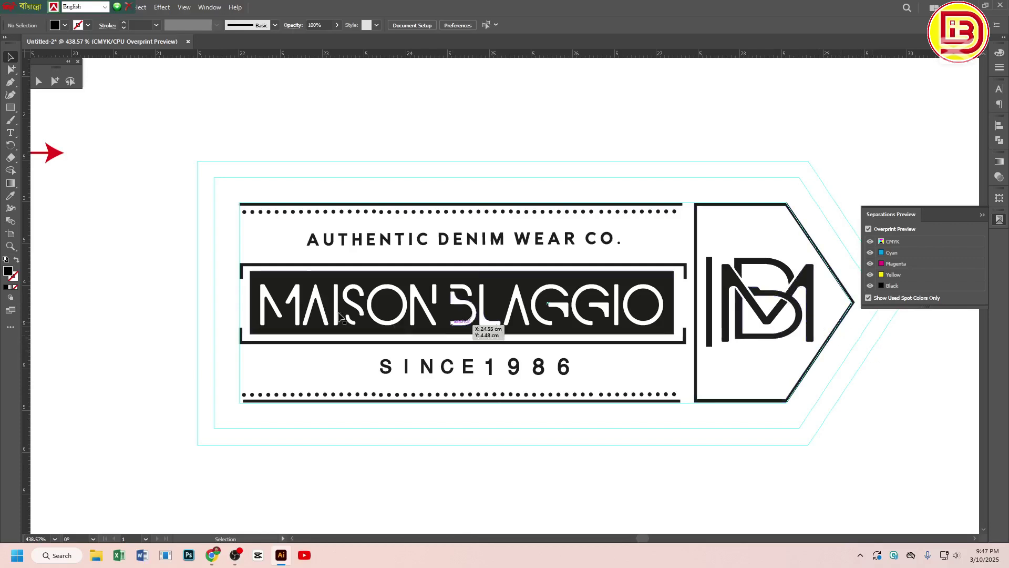
{"action": "key", "text": "ctrl+alt+space"}
{"action": "left_click", "coordinate": [493, 272], "text": "ctrl+alt"}
{"action": "left_click", "coordinate": [493, 273], "text": "ctrl+alt"}
{"action": "left_click", "coordinate": [493, 273], "text": "ctrl+alt"}
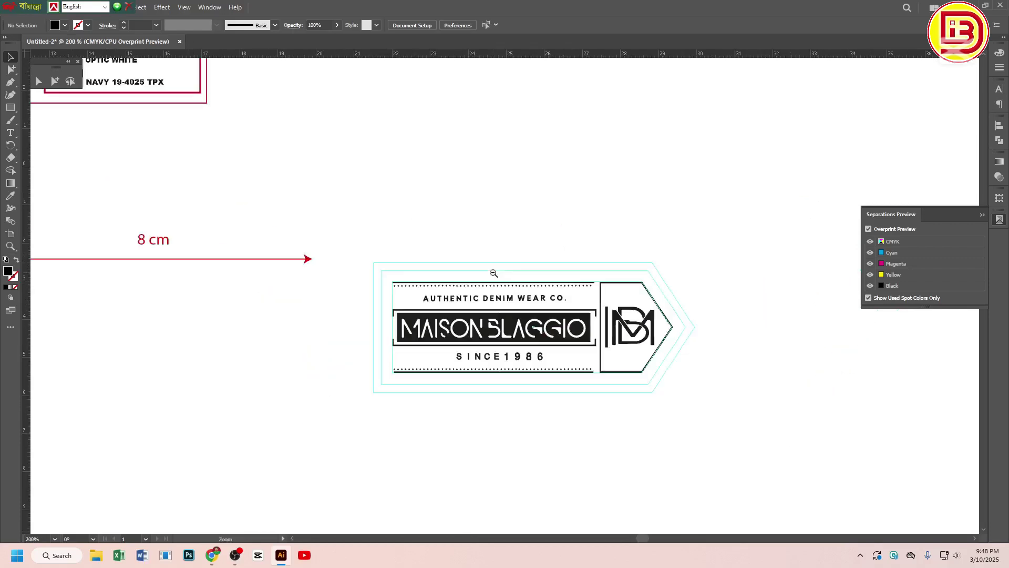
{"action": "left_click", "coordinate": [494, 273], "text": "ctrl+alt"}
Select the grouped label artwork, show its transform values and change the ruler units to inches
{"action": "left_click_drag", "start_coordinate": [672, 399], "coordinate": [400, 242]}
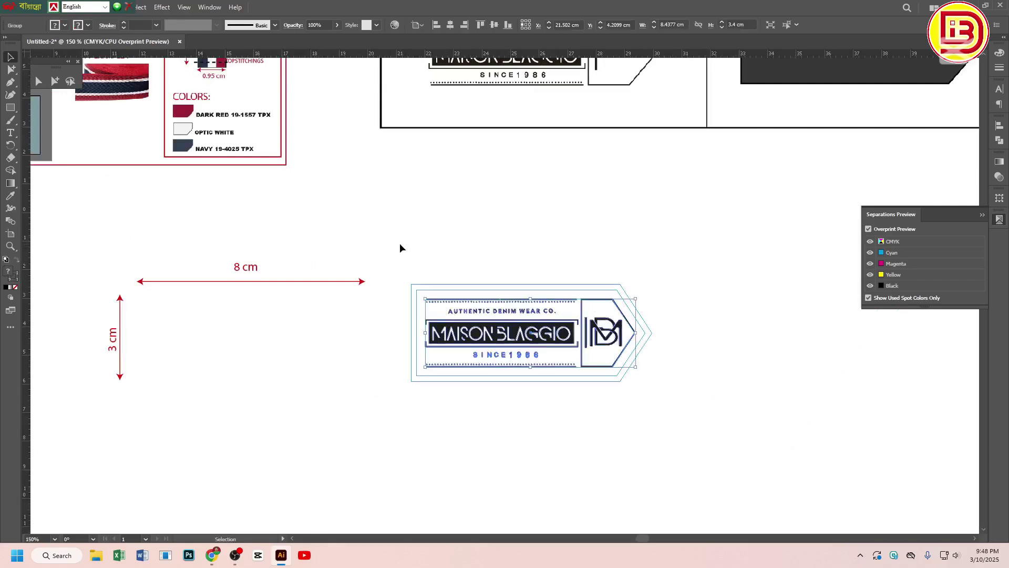
{"action": "left_click_drag", "start_coordinate": [517, 353], "coordinate": [459, 305]}
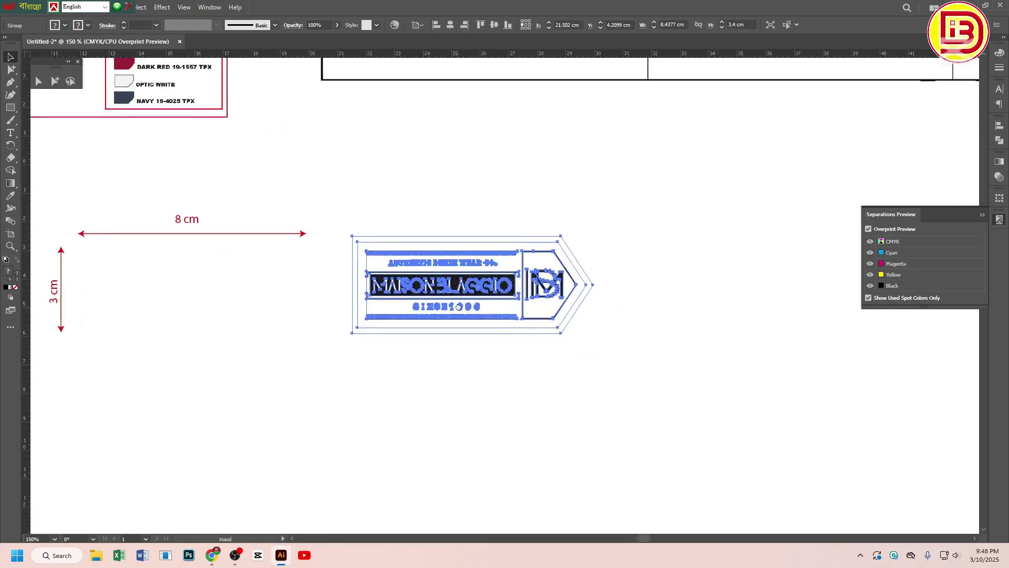
{"action": "left_click", "coordinate": [1000, 198]}
{"action": "right_click", "coordinate": [565, 55]}
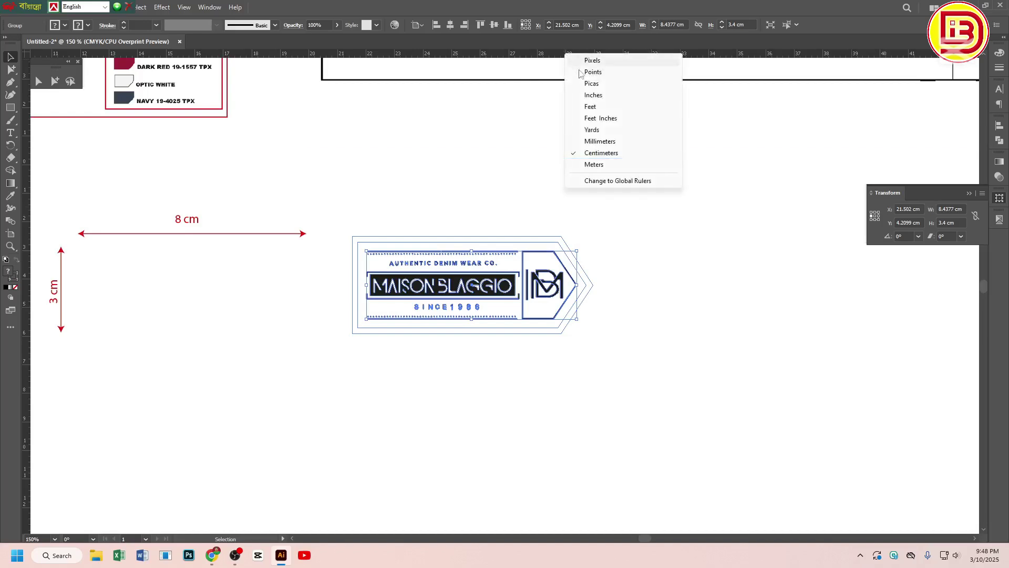
{"action": "left_click", "coordinate": [591, 96]}
Duplicate the label directly below the original and align the copy so their outer outlines meet edge to edge
{"action": "left_click_drag", "start_coordinate": [472, 286], "coordinate": [462, 383]}
{"action": "key", "text": "ctrl+space"}
{"action": "left_click_drag", "start_coordinate": [230, 282], "coordinate": [642, 388]}
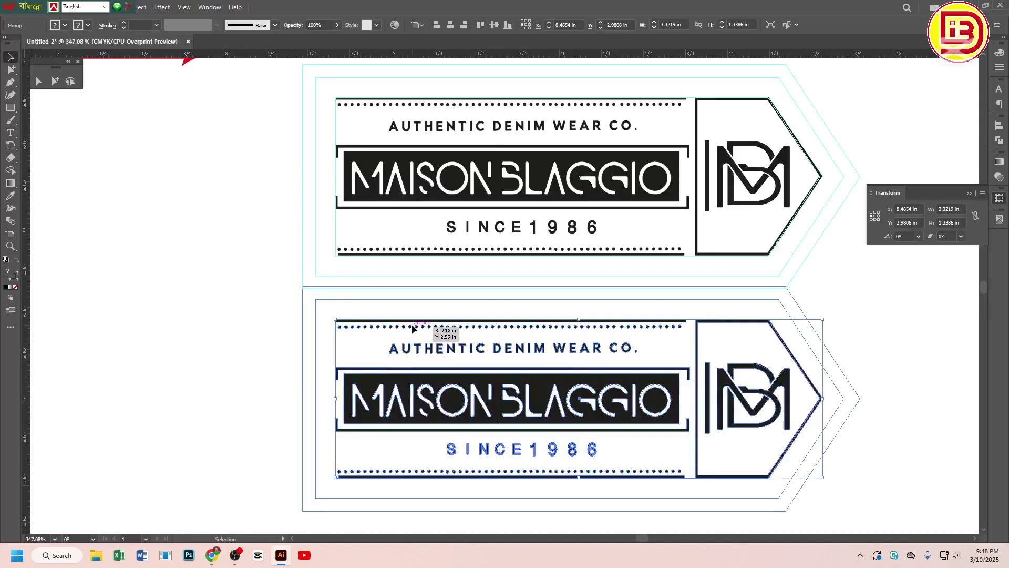
{"action": "key", "text": "shift+Down"}
{"action": "left_click_drag", "start_coordinate": [424, 313], "coordinate": [425, 293]}
{"action": "scroll", "coordinate": [424, 293], "scroll_direction": "down", "scroll_amount": 4}
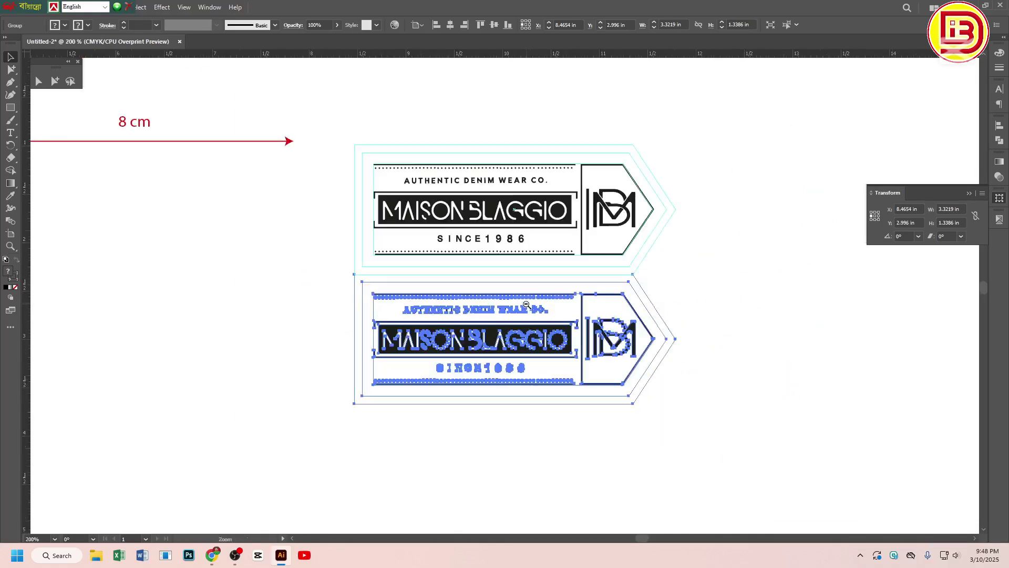
Select both stacked labels and move them beneath the 8 cm and 3 cm dimension arrows
{"action": "left_click", "coordinate": [490, 189], "text": "shift"}
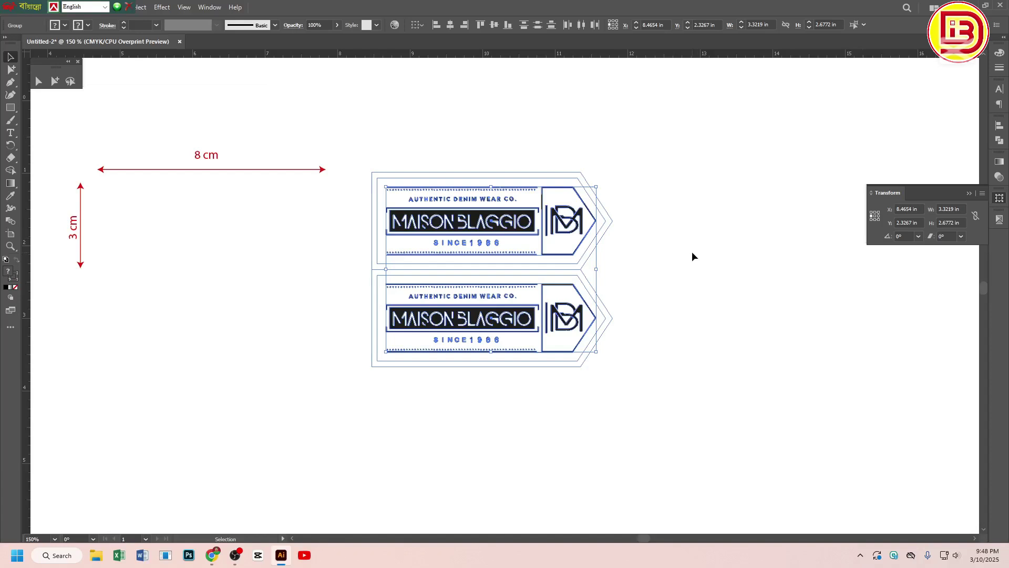
{"action": "left_click_drag", "start_coordinate": [655, 228], "coordinate": [535, 203]}
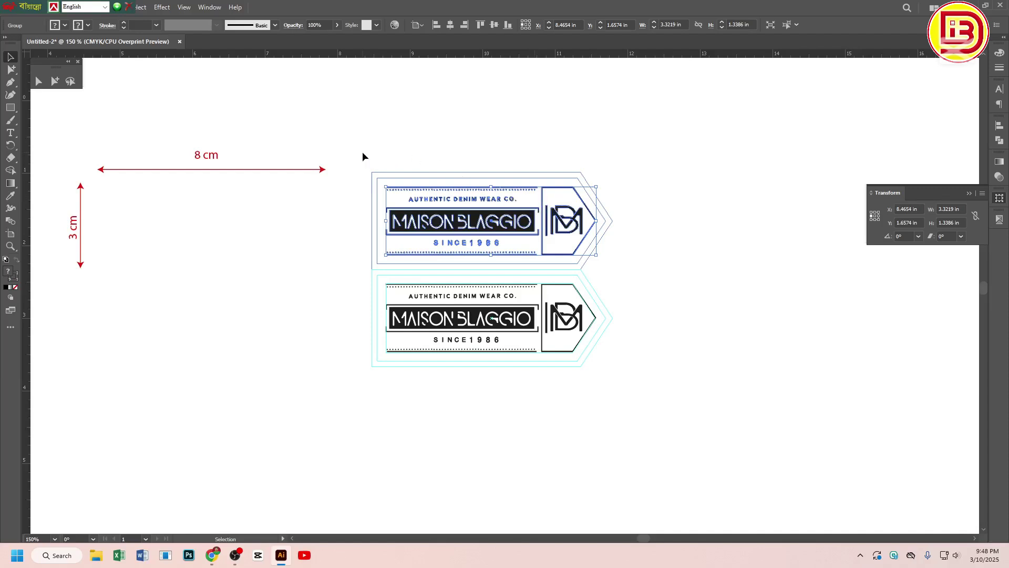
{"action": "left_click_drag", "start_coordinate": [363, 153], "coordinate": [524, 225]}
{"action": "left_click_drag", "start_coordinate": [362, 154], "coordinate": [634, 218]}
{"action": "left_click_drag", "start_coordinate": [663, 241], "coordinate": [429, 194]}
{"action": "left_click_drag", "start_coordinate": [599, 423], "coordinate": [421, 173]}
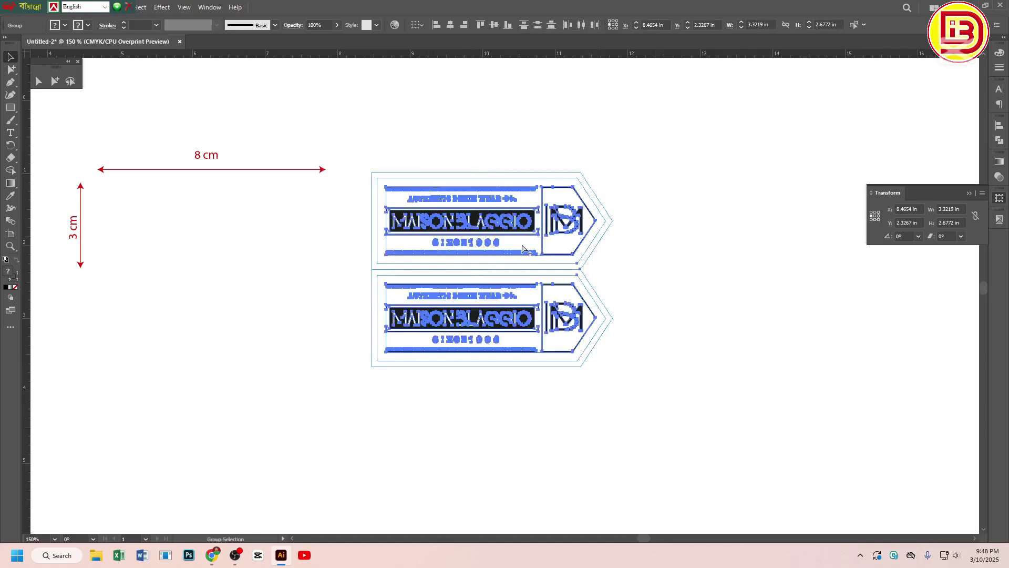
{"action": "scroll", "coordinate": [527, 249], "scroll_direction": "left", "scroll_amount": 2}
{"action": "mouse_move", "coordinate": [603, 227]}
{"action": "left_mouse_down"}
{"action": "mouse_move", "coordinate": [358, 339]}
{"action": "mouse_move", "coordinate": [604, 240]}
{"action": "left_mouse_up"}
Add a third copy of the label under the stack and snap its outer outline to the label above
{"action": "key", "text": "space"}
{"action": "left_click_drag", "start_coordinate": [761, 397], "coordinate": [606, 421]}
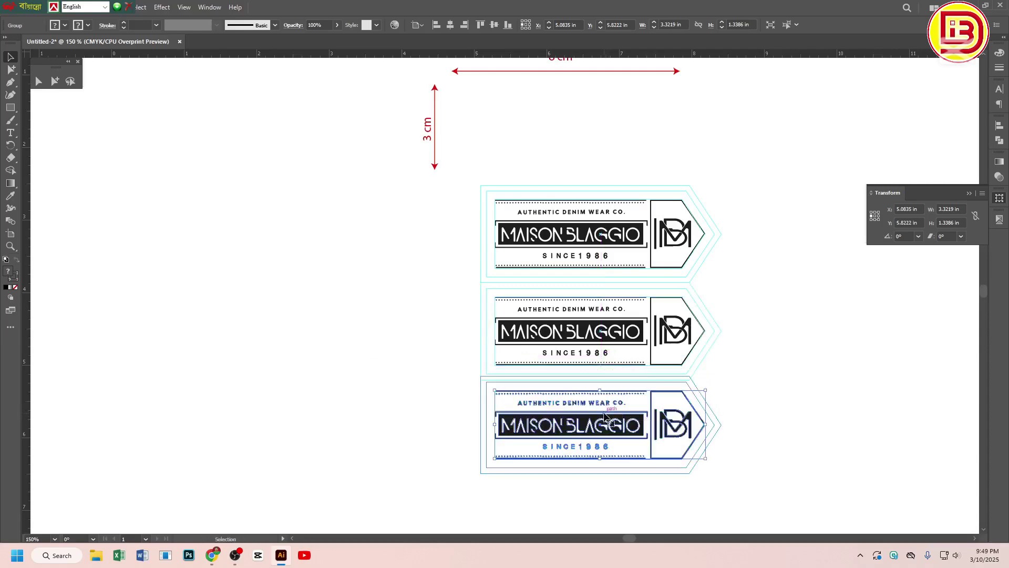
{"action": "key", "text": "ctrl+space"}
{"action": "left_click_drag", "start_coordinate": [423, 351], "coordinate": [769, 443]}
{"action": "left_click_drag", "start_coordinate": [567, 347], "coordinate": [566, 380]}
{"action": "left_click_drag", "start_coordinate": [552, 391], "coordinate": [548, 367]}
{"action": "key", "text": "ctrl+alt+space"}
Duplicate the three-label column to the left as a second column and rotate the copy 180°
{"action": "left_click", "coordinate": [564, 273], "text": "ctrl+alt"}
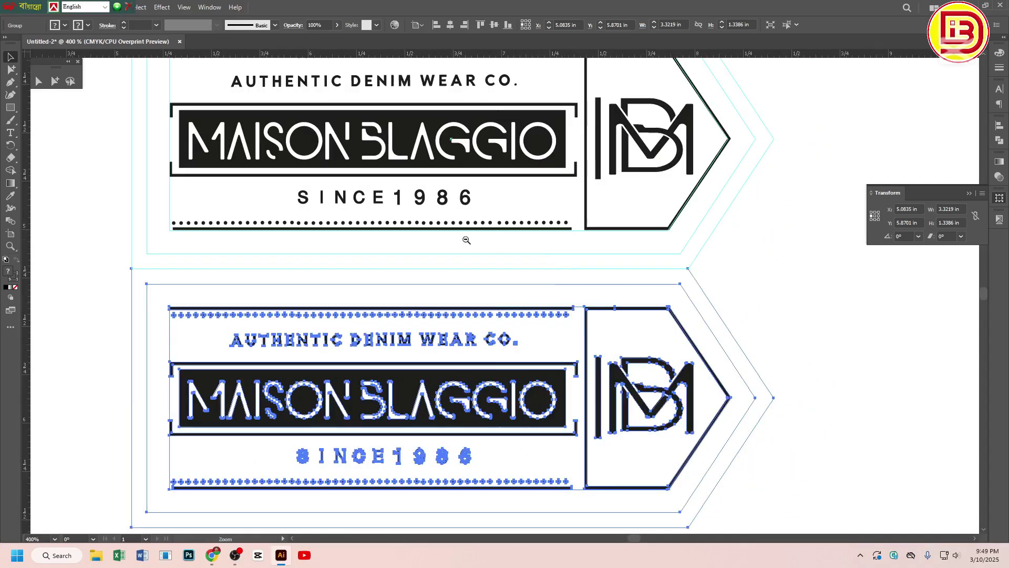
{"action": "left_click", "coordinate": [466, 238], "text": "ctrl+alt"}
{"action": "left_click", "coordinate": [466, 239], "text": "ctrl+alt"}
{"action": "left_click", "coordinate": [466, 239], "text": "ctrl+alt"}
{"action": "left_click", "coordinate": [466, 239], "text": "ctrl+alt"}
{"action": "left_click_drag", "start_coordinate": [723, 457], "coordinate": [510, 240]}
{"action": "key", "text": "space"}
{"action": "left_click_drag", "start_coordinate": [581, 327], "coordinate": [603, 245]}
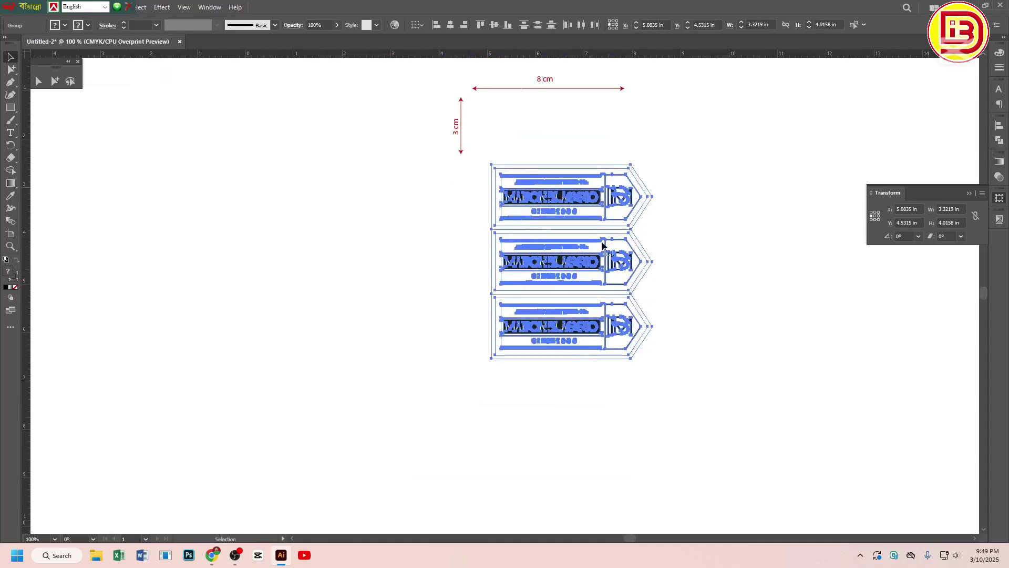
{"action": "left_click_drag", "start_coordinate": [560, 202], "coordinate": [507, 226]}
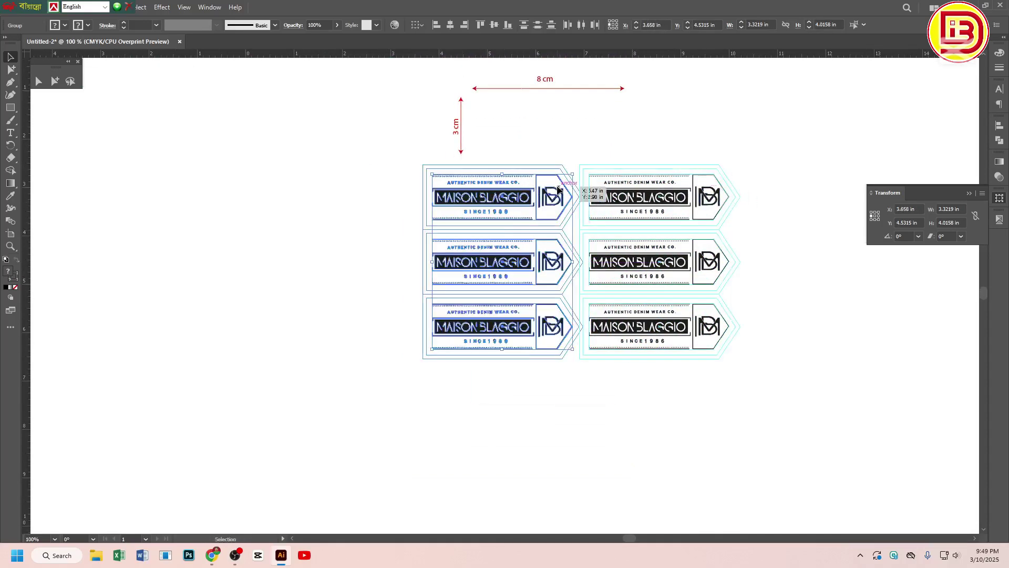
{"action": "left_click_drag", "start_coordinate": [575, 171], "coordinate": [343, 383]}
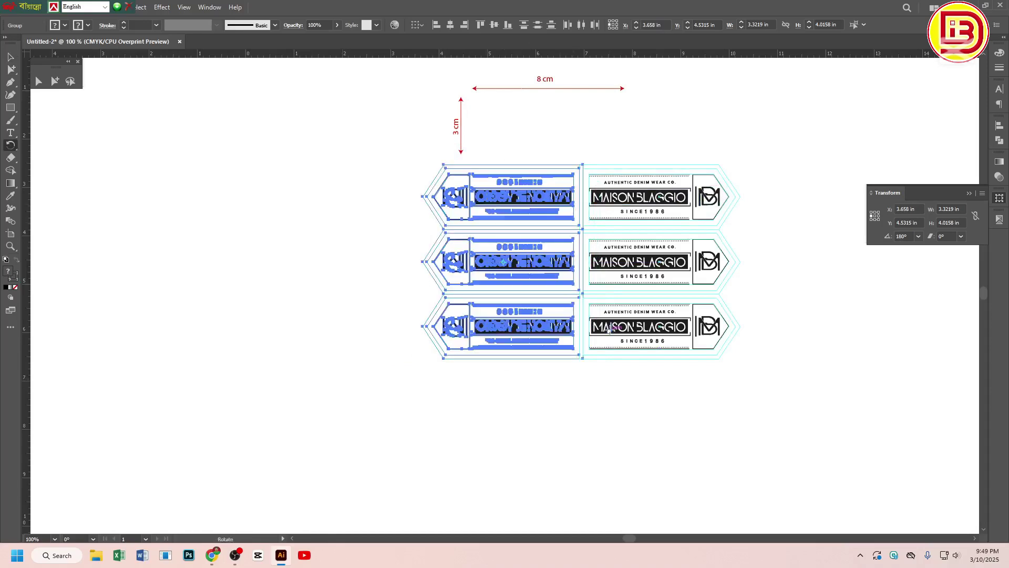
Snap the rotated column's flat outer edge exactly against the flat edge of the upright label column
{"action": "left_click_drag", "start_coordinate": [557, 135], "coordinate": [615, 240]}
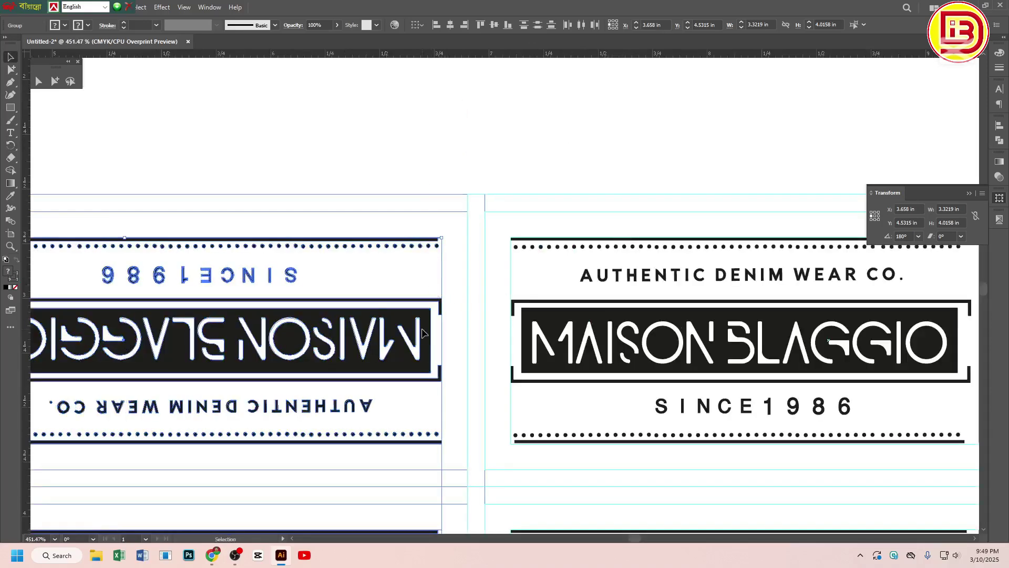
{"action": "left_click_drag", "start_coordinate": [375, 337], "coordinate": [402, 336]}
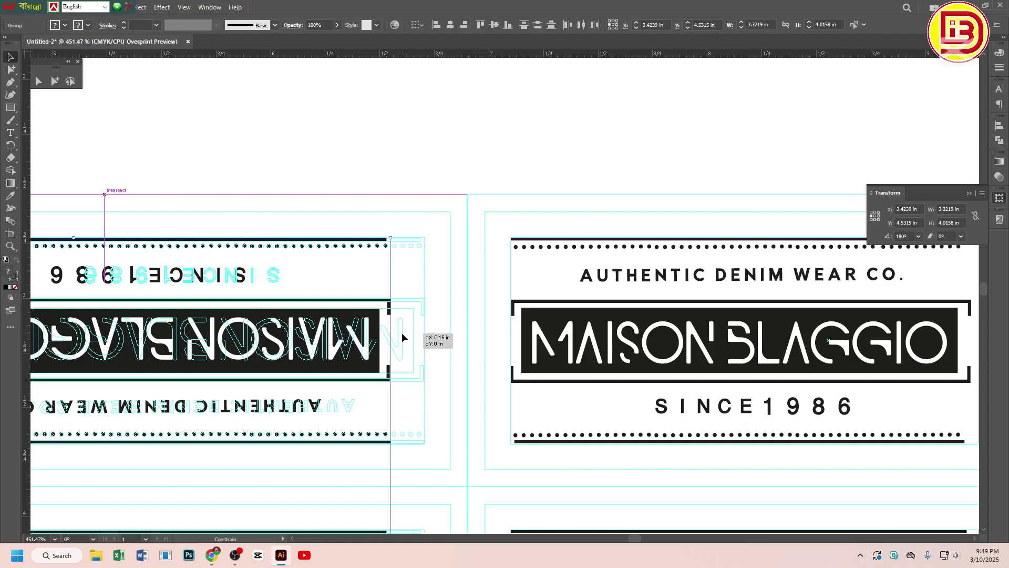
{"action": "left_click_drag", "start_coordinate": [402, 336], "coordinate": [402, 337]}
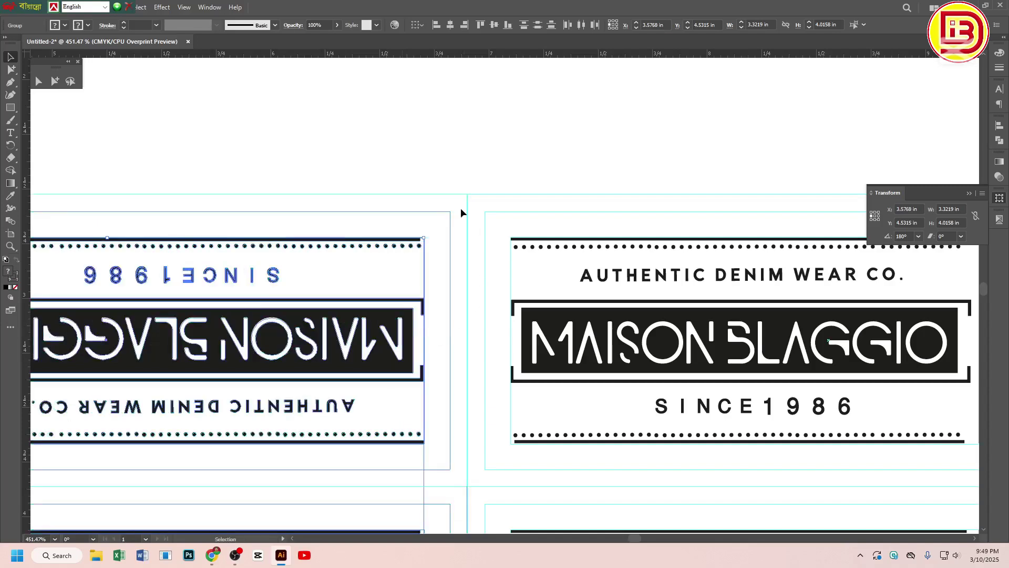
{"action": "left_click_drag", "start_coordinate": [441, 164], "coordinate": [486, 255]}
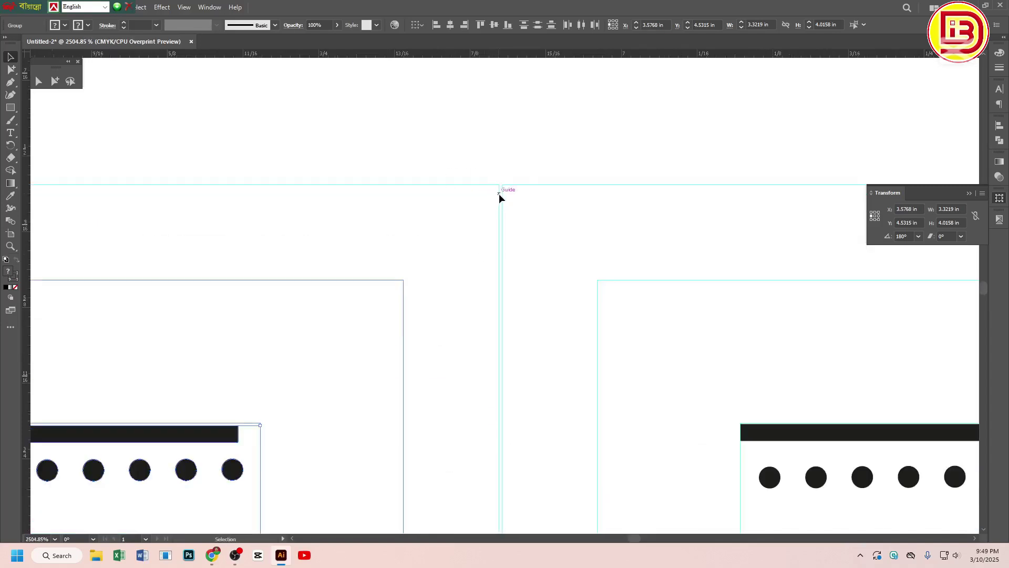
{"action": "left_click_drag", "start_coordinate": [499, 193], "coordinate": [502, 194]}
{"action": "left_click", "coordinate": [512, 348], "text": "ctrl+alt"}
{"action": "left_click", "coordinate": [513, 349], "text": "ctrl+alt"}
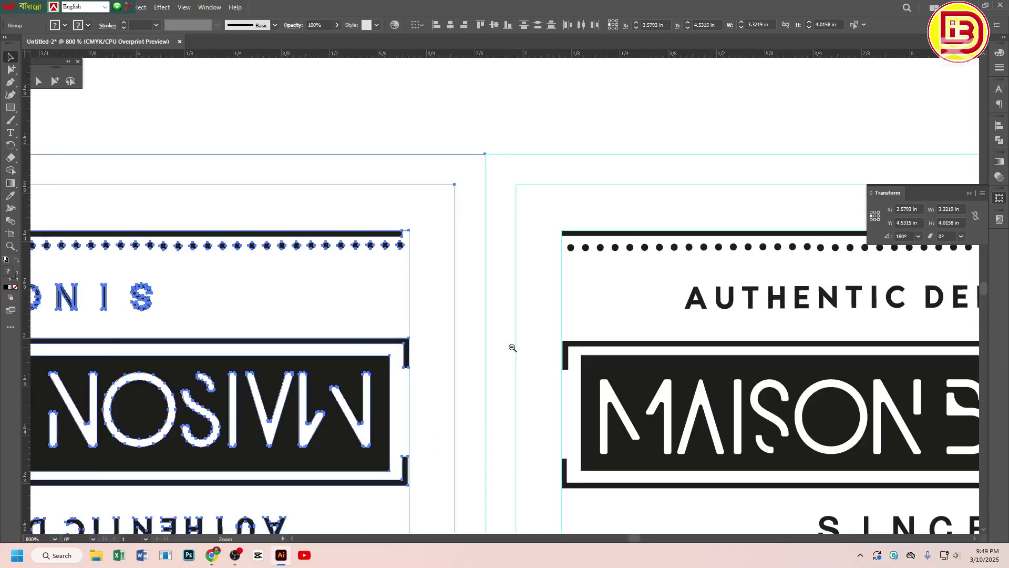
Duplicate two rows of paired labels beneath the six-label block and snap their outer outlines to it
{"action": "left_click_drag", "start_coordinate": [630, 405], "coordinate": [362, 181]}
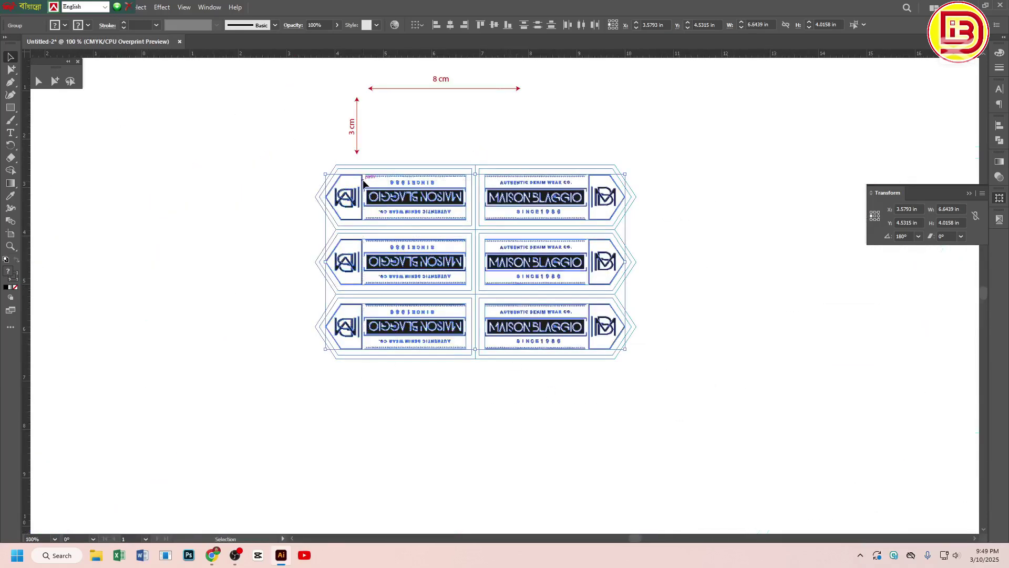
{"action": "left_click_drag", "start_coordinate": [450, 244], "coordinate": [482, 188]}
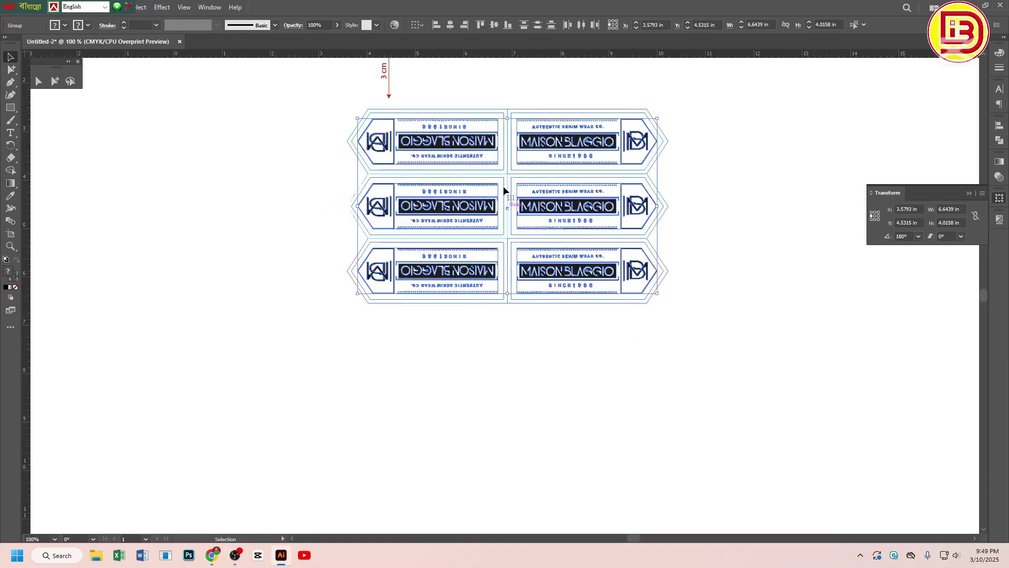
{"action": "left_click_drag", "start_coordinate": [752, 340], "coordinate": [492, 349]}
{"action": "left_click_drag", "start_coordinate": [291, 265], "coordinate": [607, 383]}
{"action": "left_click_drag", "start_coordinate": [515, 360], "coordinate": [558, 313]}
{"action": "left_click", "coordinate": [527, 287], "text": "ctrl+alt"}
{"action": "left_click", "coordinate": [527, 287], "text": "ctrl+alt"}
{"action": "left_click", "coordinate": [527, 288], "text": "ctrl+alt"}
{"action": "left_click", "coordinate": [527, 287], "text": "ctrl+alt"}
{"action": "left_click", "coordinate": [527, 287], "text": "ctrl+alt"}
Duplicate three rows of paired labels beneath the ten-label block, with their outer outlines meeting edge to edge
{"action": "left_click_drag", "start_coordinate": [608, 405], "coordinate": [439, 185]}
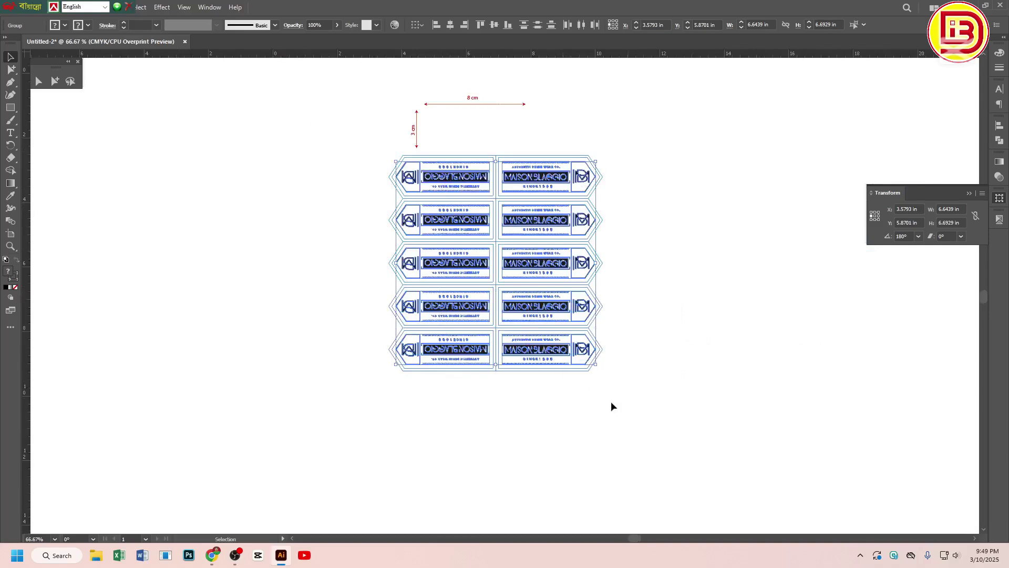
{"action": "mouse_move", "coordinate": [633, 408]}
{"action": "left_mouse_down"}
{"action": "mouse_move", "coordinate": [453, 266]}
{"action": "mouse_move", "coordinate": [468, 269]}
{"action": "mouse_move", "coordinate": [467, 399]}
{"action": "left_mouse_up"}
{"action": "mouse_move", "coordinate": [367, 347]}
{"action": "left_mouse_down"}
{"action": "mouse_move", "coordinate": [550, 410]}
{"action": "mouse_move", "coordinate": [540, 400]}
{"action": "mouse_move", "coordinate": [551, 387]}
{"action": "mouse_move", "coordinate": [524, 372]}
{"action": "left_mouse_up"}
{"action": "scroll", "coordinate": [525, 363], "scroll_direction": "down", "scroll_amount": 8}
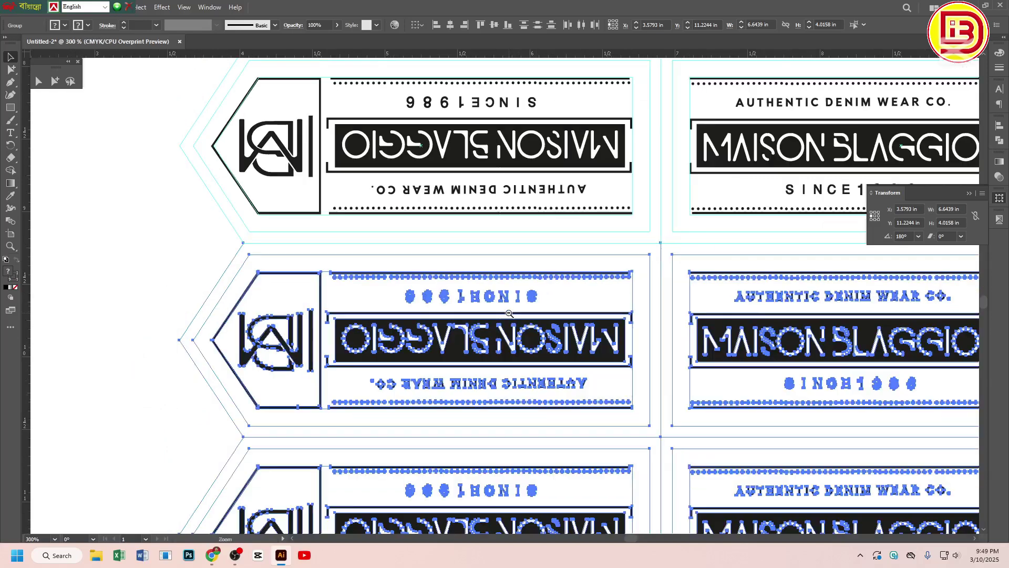
Delete the surplus row of paired labels, rotate the remaining fourteen-label block 90°, and move the block into clear space
{"action": "left_click_drag", "start_coordinate": [631, 405], "coordinate": [455, 96]}
{"action": "left_click_drag", "start_coordinate": [630, 379], "coordinate": [480, 322]}
{"action": "key", "text": "Delete"}
{"action": "left_click_drag", "start_coordinate": [465, 170], "coordinate": [643, 243]}
{"action": "key", "text": "r"}
{"action": "key", "text": "v"}
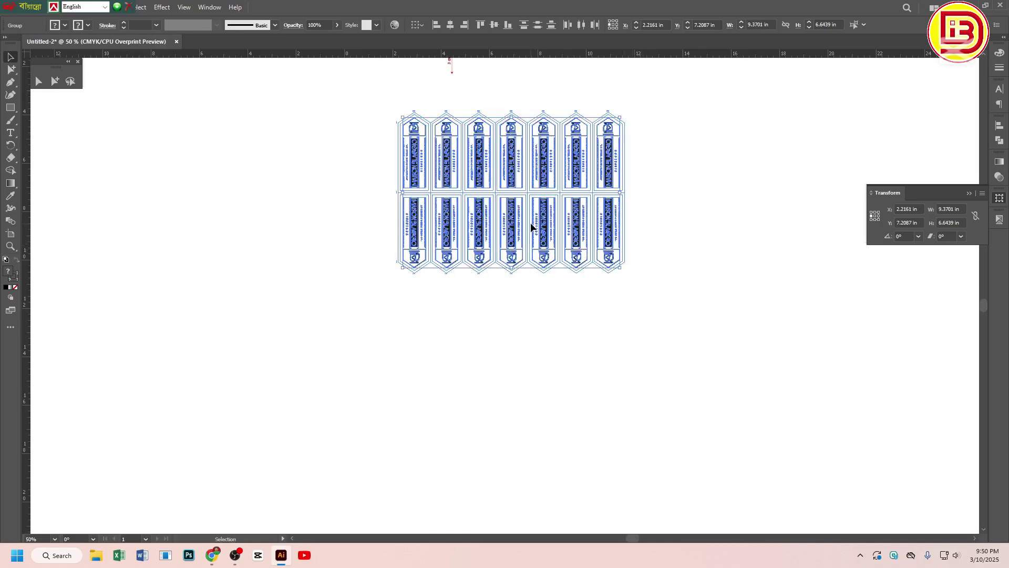
{"action": "left_click_drag", "start_coordinate": [542, 177], "coordinate": [626, 146]}
{"action": "left_click", "coordinate": [728, 169]}
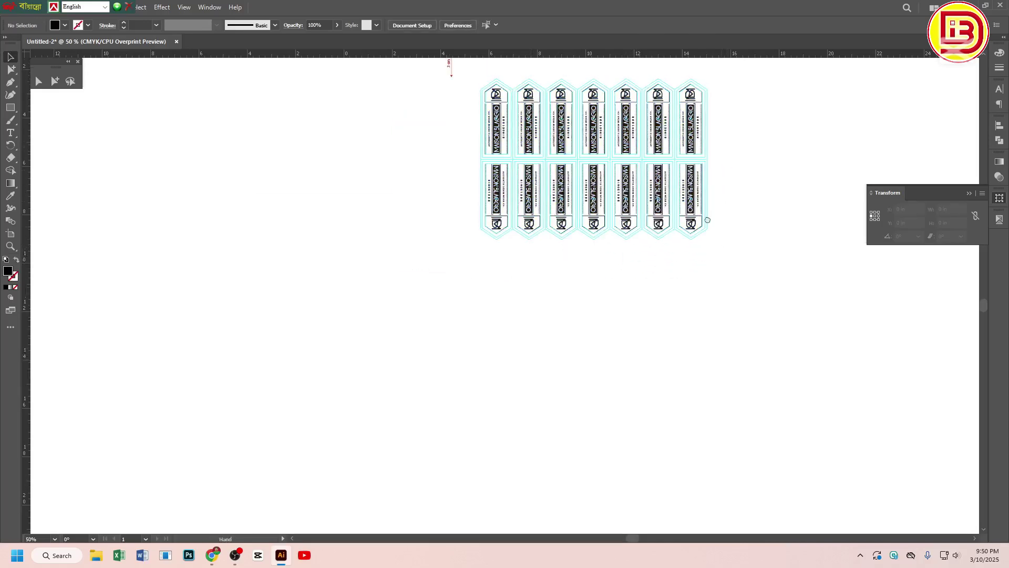
Check the fourteen-label block in Separations Preview by hiding the Black plate and showing it again
{"action": "left_click_drag", "start_coordinate": [446, 101], "coordinate": [725, 282]}
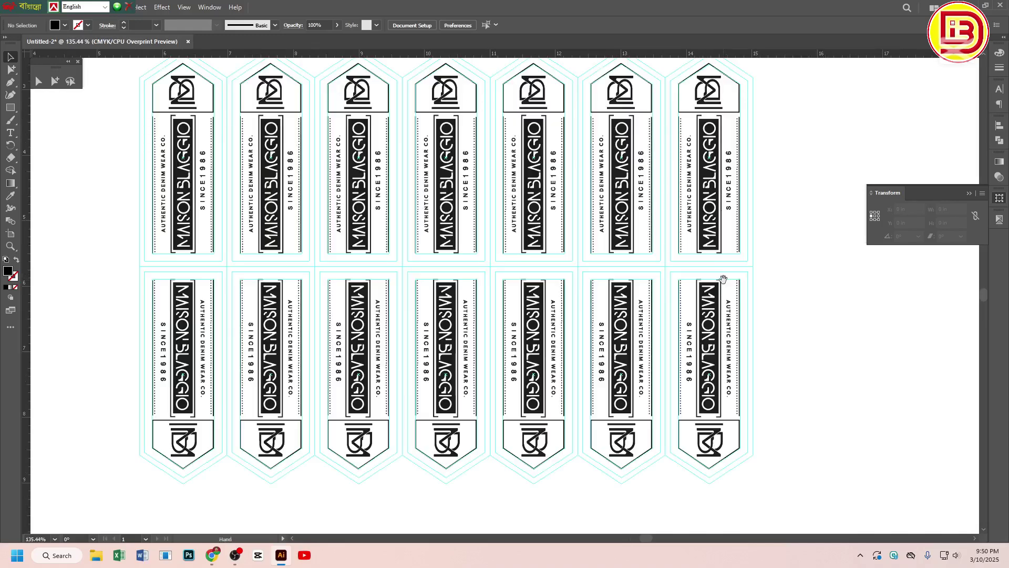
{"action": "left_click", "coordinate": [445, 242], "text": "alt"}
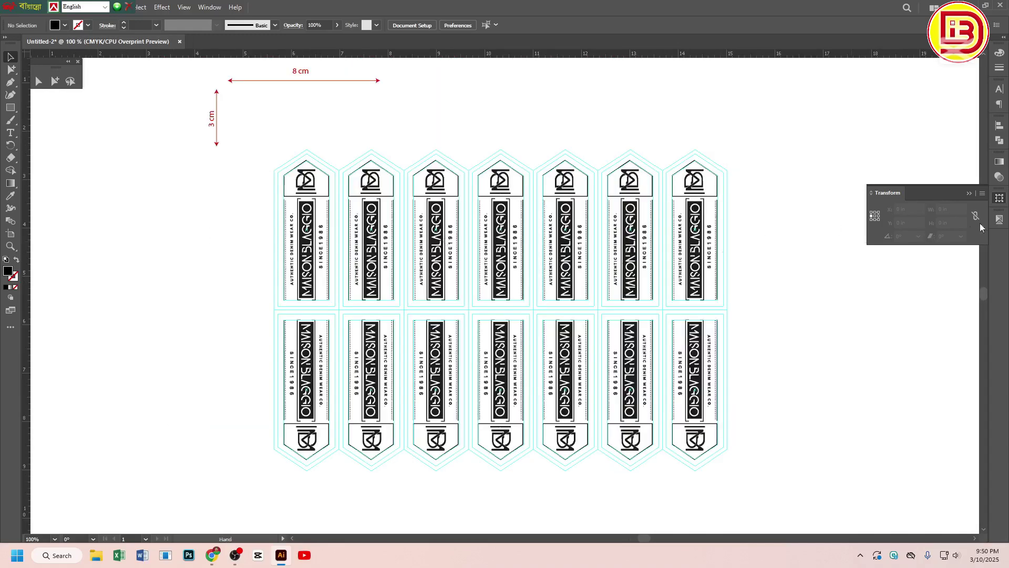
{"action": "left_click", "coordinate": [999, 219]}
{"action": "left_click", "coordinate": [871, 285]}
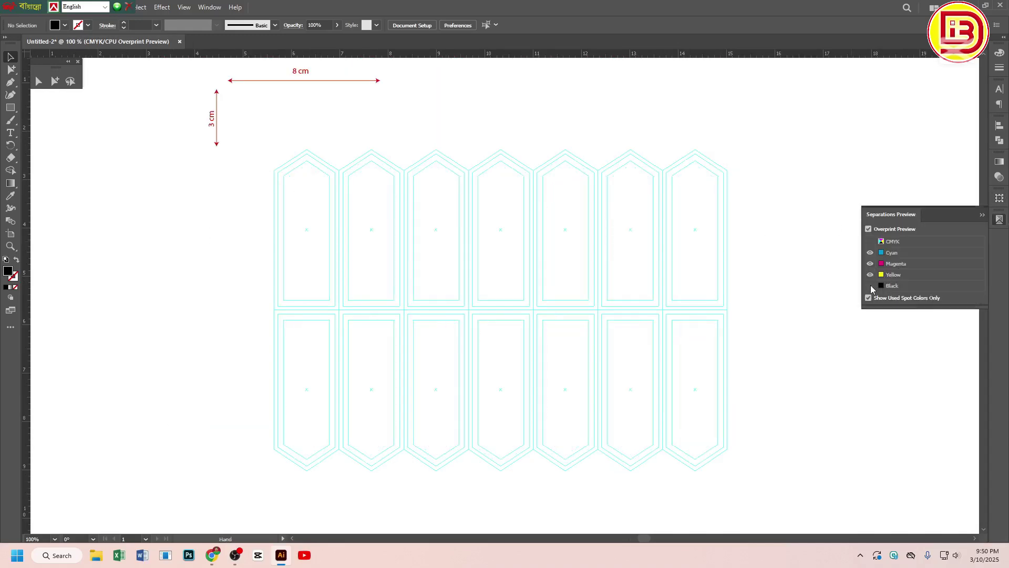
{"action": "left_click", "coordinate": [871, 285]}
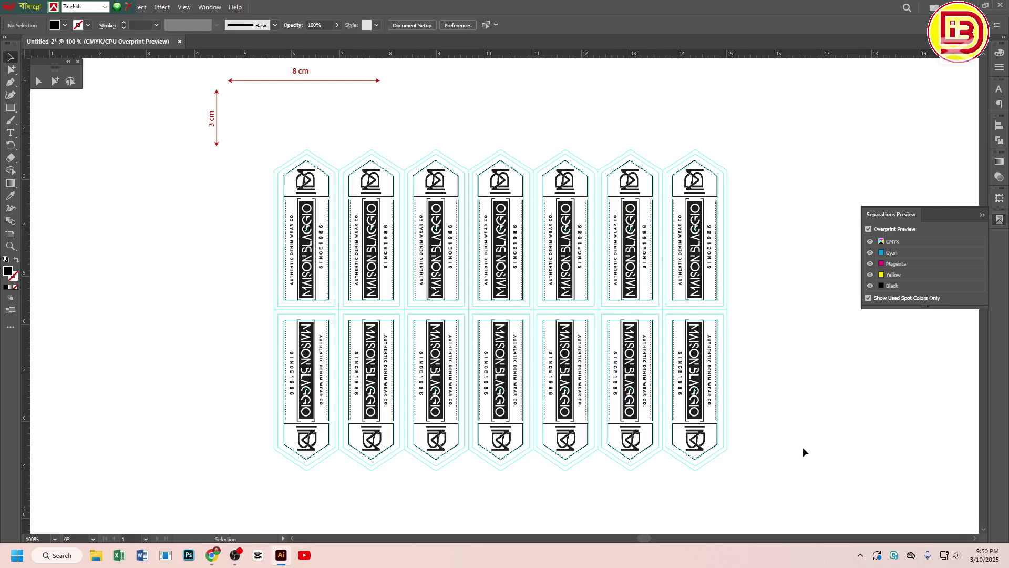
{"action": "left_click_drag", "start_coordinate": [811, 475], "coordinate": [283, 152]}
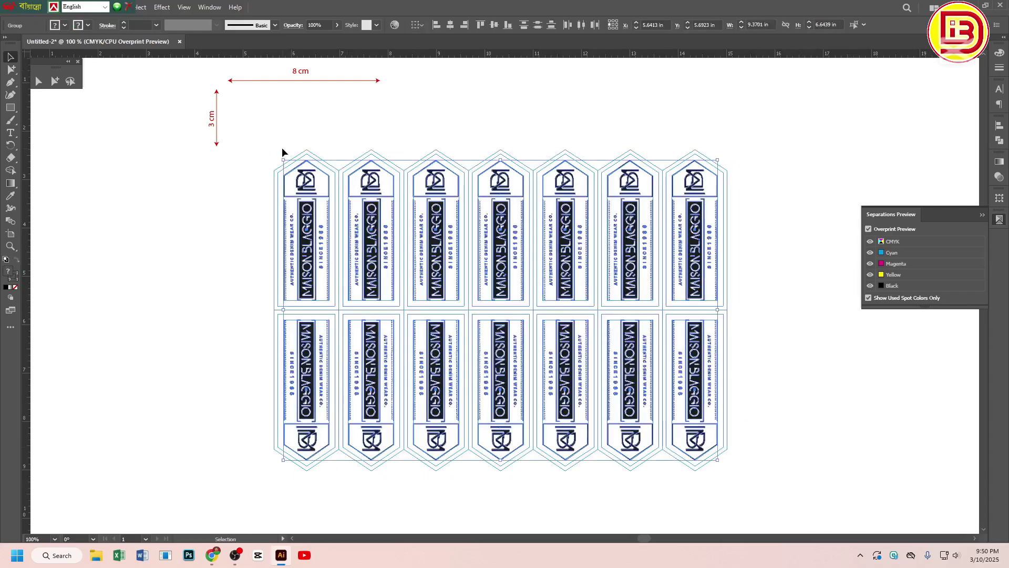
{"action": "left_click", "coordinate": [312, 129]}
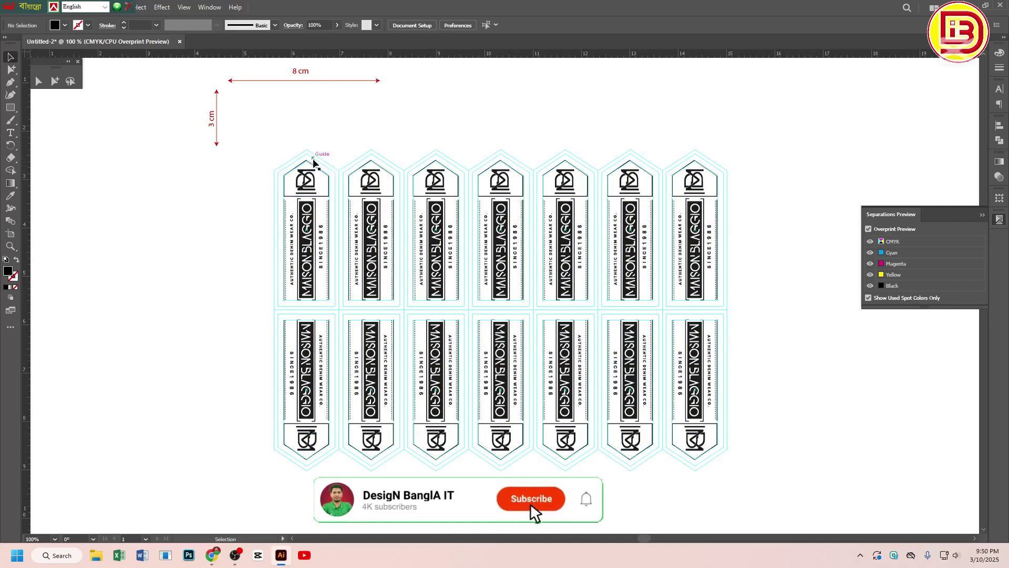
Examine the outlines and shared edges of the first two labels up close, and review the complete fourteen-label block
{"action": "scroll", "coordinate": [273, 152], "scroll_direction": "up", "scroll_amount": 5}
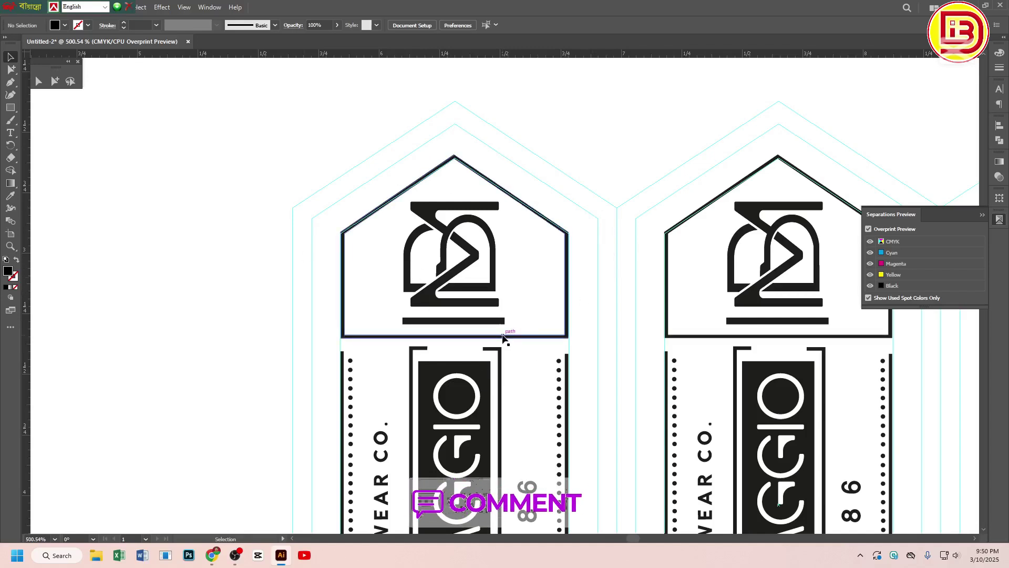
{"action": "left_click_drag", "start_coordinate": [622, 243], "coordinate": [633, 285]}
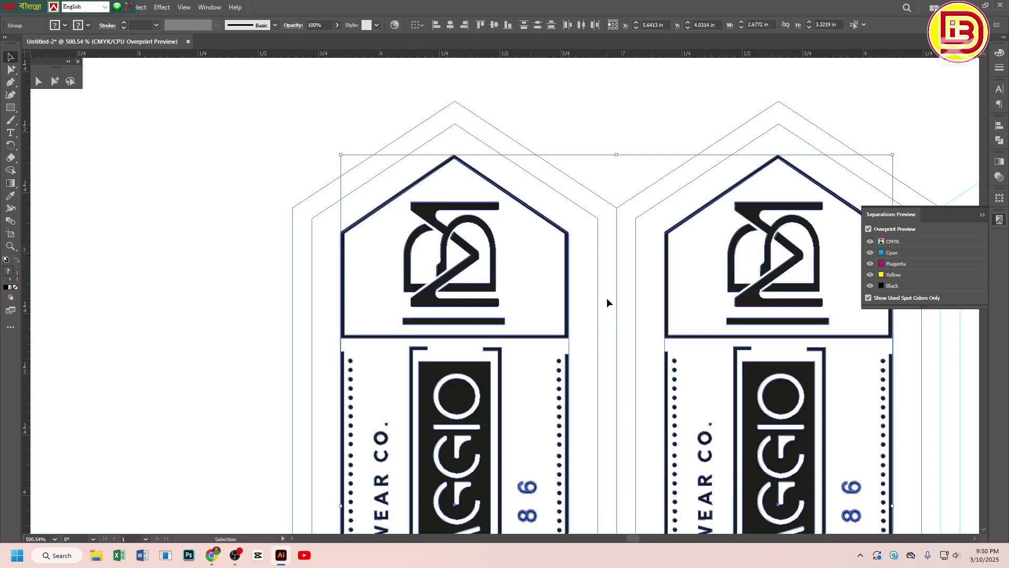
{"action": "left_click", "coordinate": [559, 381], "text": "ctrl+alt"}
{"action": "left_click", "coordinate": [559, 381], "text": "ctrl+alt"}
{"action": "left_click", "coordinate": [559, 380], "text": "ctrl+alt"}
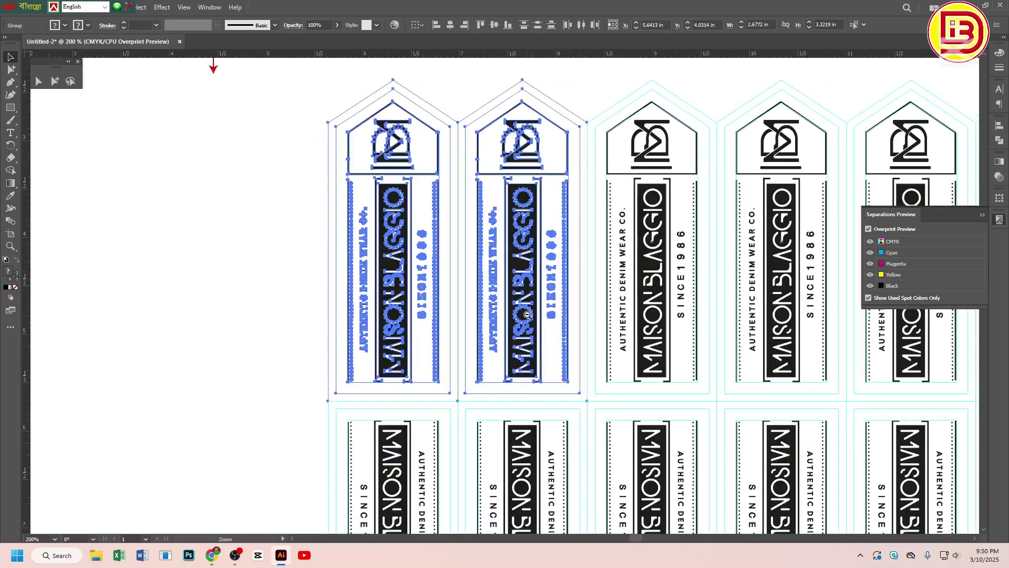
{"action": "left_click", "coordinate": [527, 314], "text": "ctrl+alt"}
{"action": "left_click", "coordinate": [527, 315], "text": "ctrl+alt"}
{"action": "left_click", "coordinate": [527, 314], "text": "ctrl+alt"}
{"action": "left_click_drag", "start_coordinate": [760, 448], "coordinate": [410, 223]}
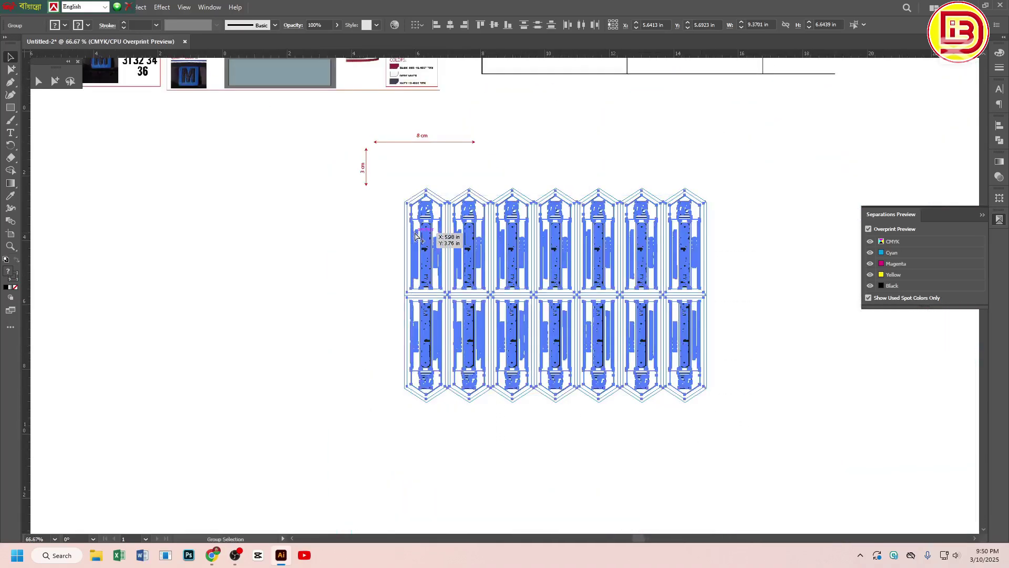
{"action": "left_click", "coordinate": [515, 154]}
Duplicate the "8 cm" dimension text, enlarge it to about 48 pt, and place it above the label block
{"action": "left_click_drag", "start_coordinate": [425, 138], "coordinate": [572, 176]}
{"action": "scroll", "coordinate": [546, 132], "scroll_direction": "up", "scroll_amount": 1}
{"action": "left_click_drag", "start_coordinate": [547, 131], "coordinate": [547, 219]}
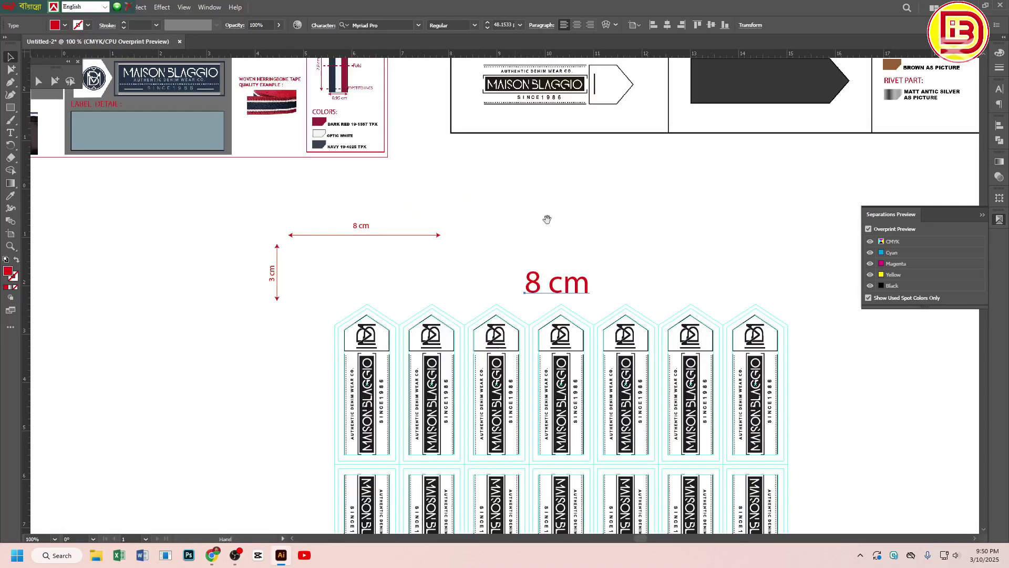
{"action": "left_click_drag", "start_coordinate": [606, 257], "coordinate": [555, 221]}
Replace the wording of the enlarged text above the label block with "Positive"
{"action": "double_click", "coordinate": [547, 220]}
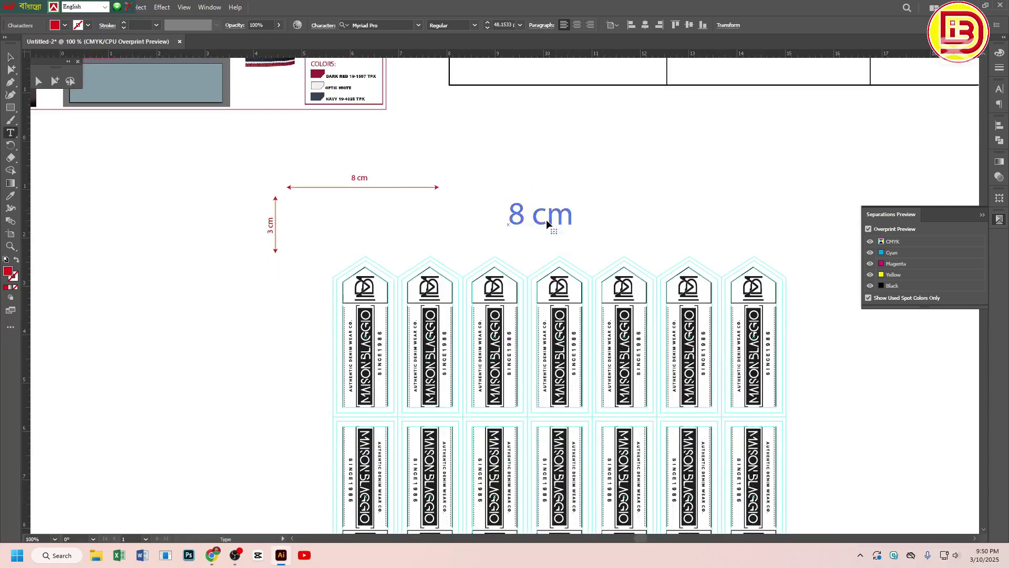
{"action": "key", "text": "ctrl+a"}
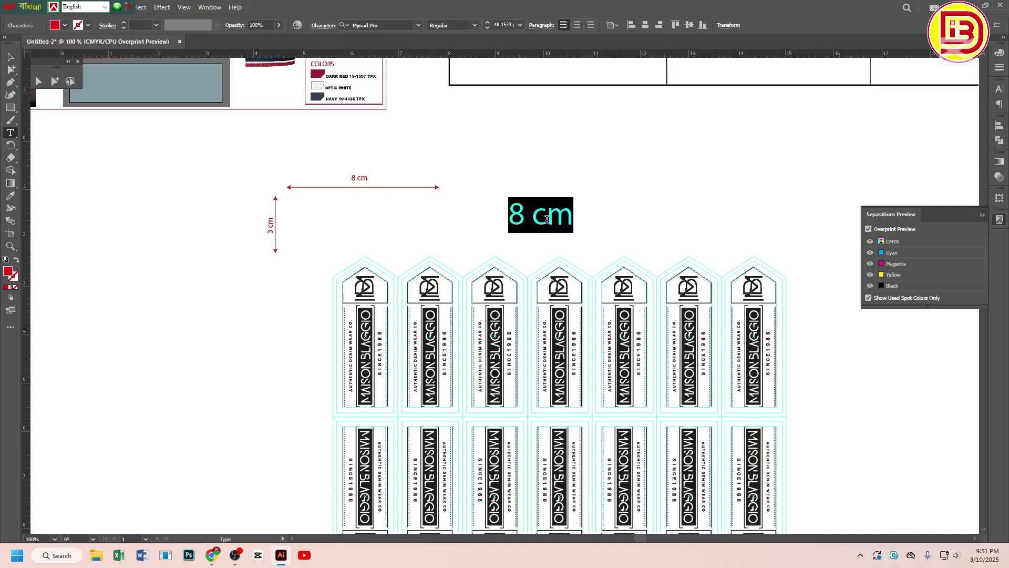
{"action": "type", "text": "Po"}
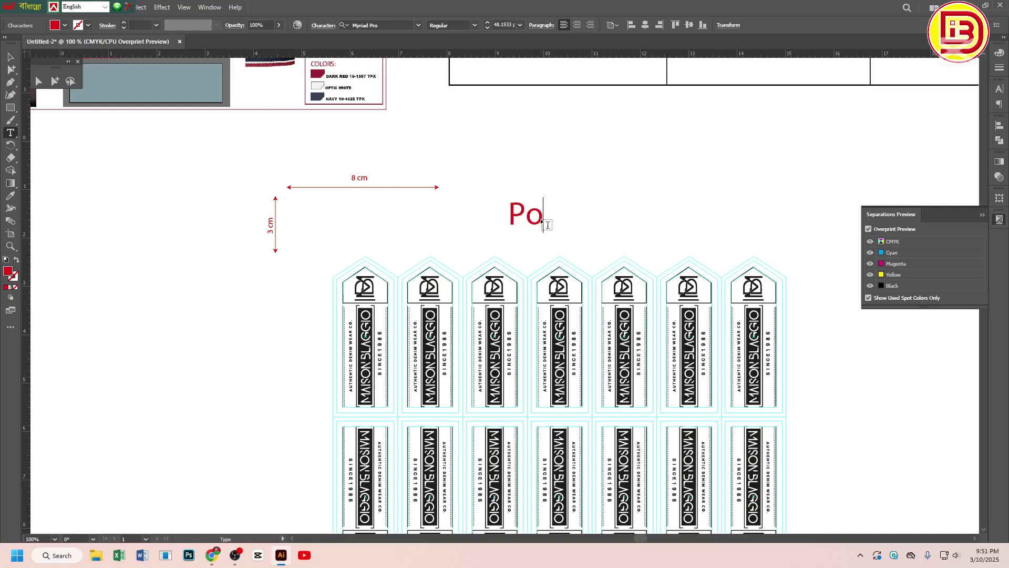
{"action": "type", "text": "sitive"}
{"action": "key", "text": "Escape"}
{"action": "left_click", "coordinate": [559, 292], "text": "ctrl+alt"}
{"action": "left_click", "coordinate": [559, 292], "text": "ctrl+alt"}
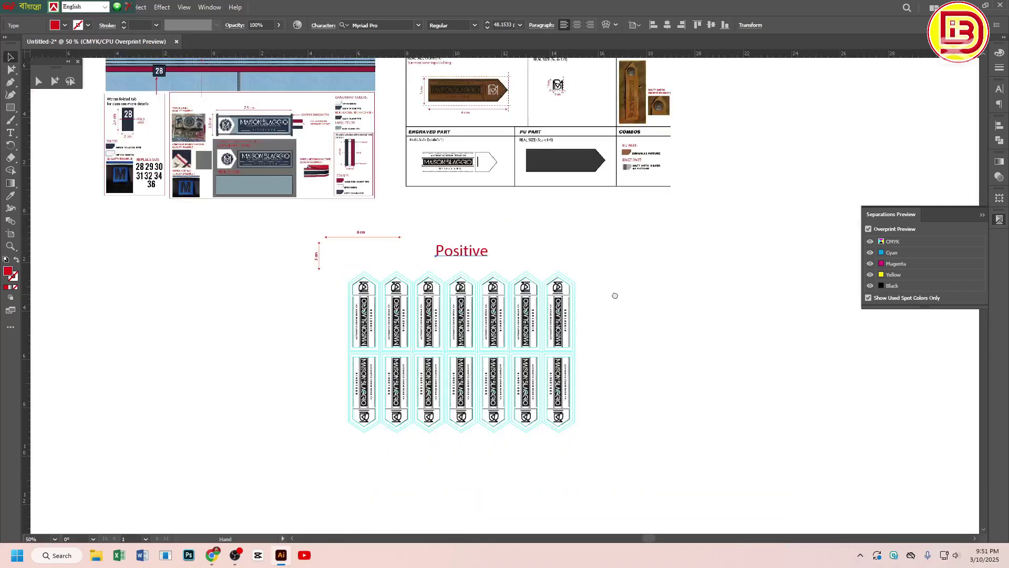
{"action": "left_click_drag", "start_coordinate": [615, 294], "coordinate": [610, 255]}
{"action": "left_click", "coordinate": [611, 297]}
{"action": "left_click_drag", "start_coordinate": [621, 391], "coordinate": [347, 262]}
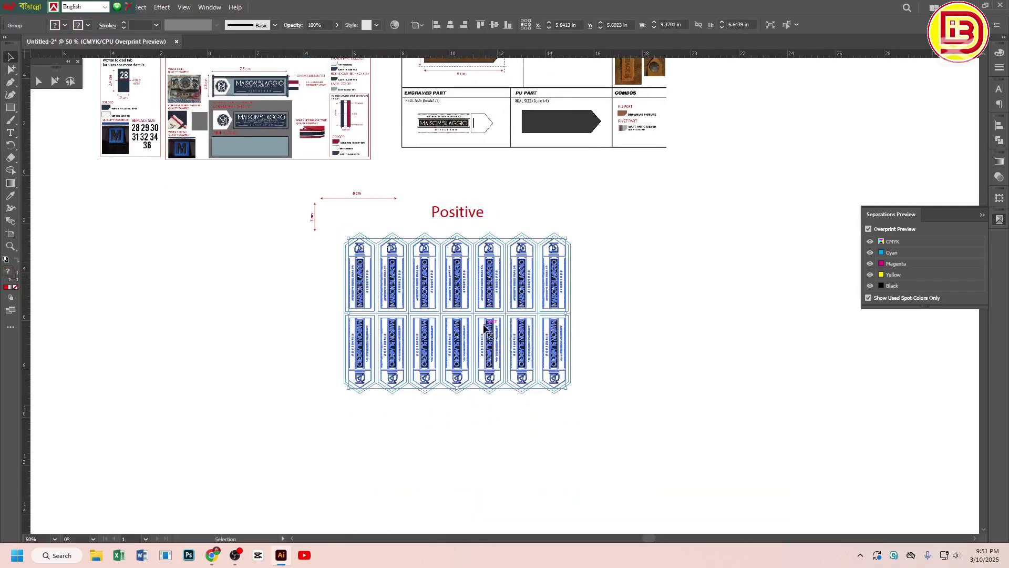
{"action": "left_click", "coordinate": [608, 282]}
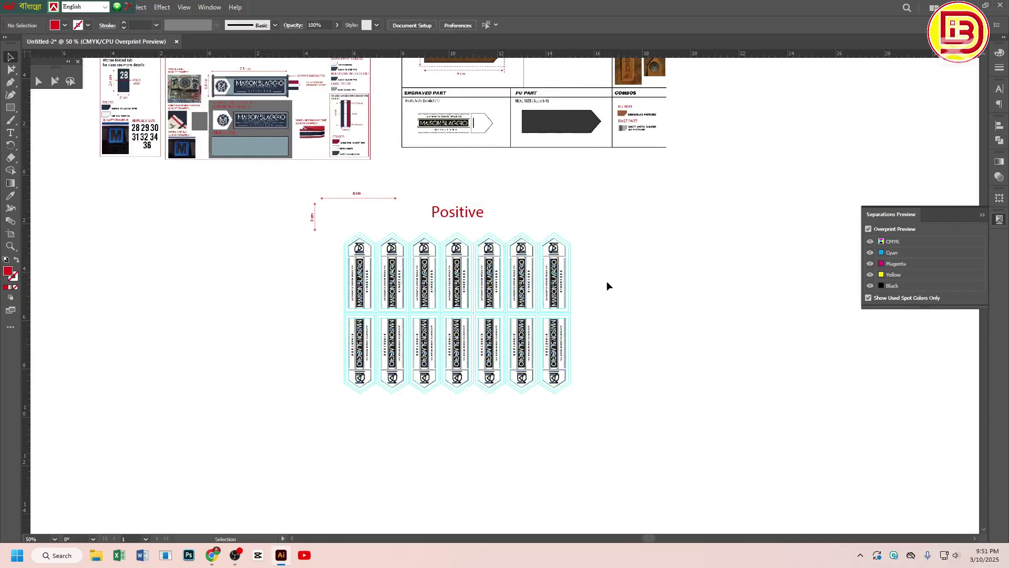
Draw a vertical line about 0.12 in long with the Pen tool above the first label's right-hand middle guide
{"action": "left_click", "coordinate": [492, 308], "text": "ctrl"}
{"action": "left_click_drag", "start_coordinate": [508, 307], "coordinate": [542, 301]}
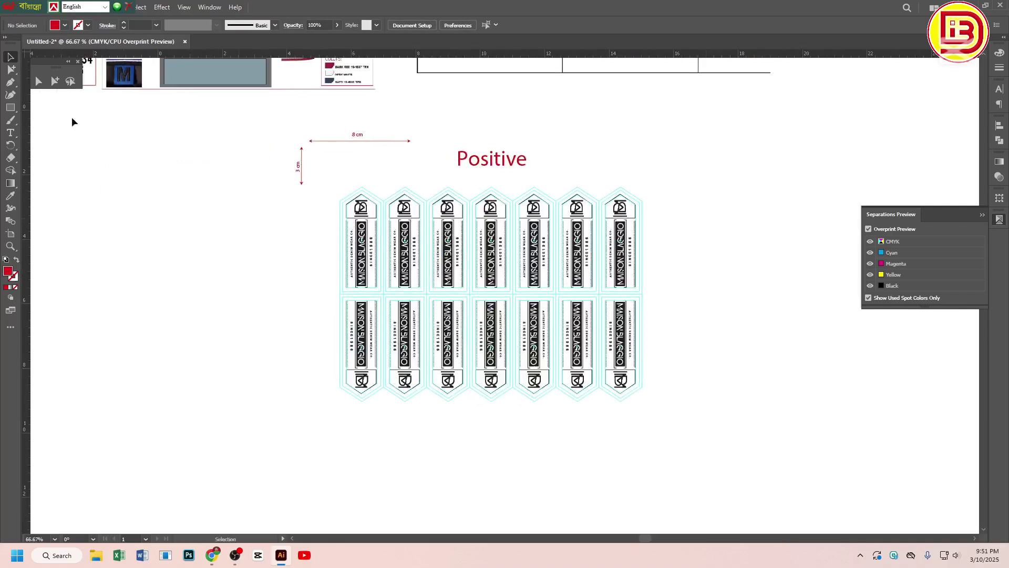
{"action": "key", "text": "p"}
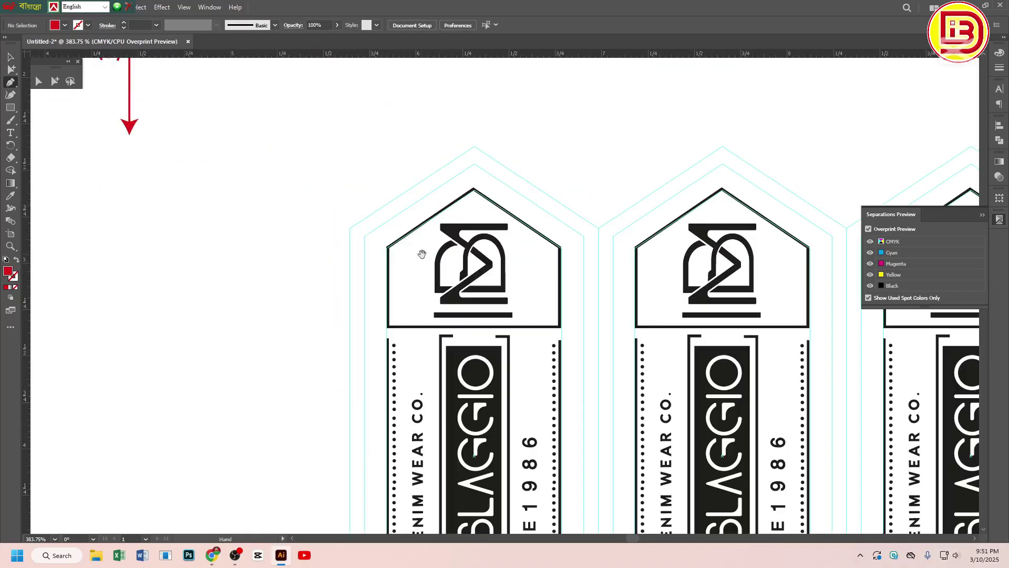
{"action": "scroll", "coordinate": [334, 189], "scroll_direction": "up", "scroll_amount": 5}
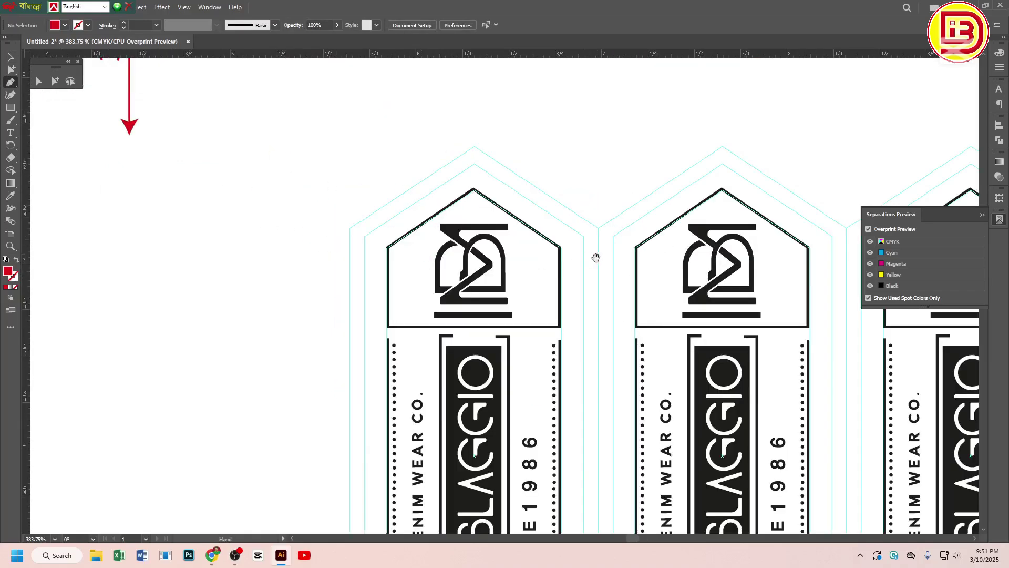
{"action": "left_click", "coordinate": [583, 173]}
{"action": "left_click", "coordinate": [583, 153]}
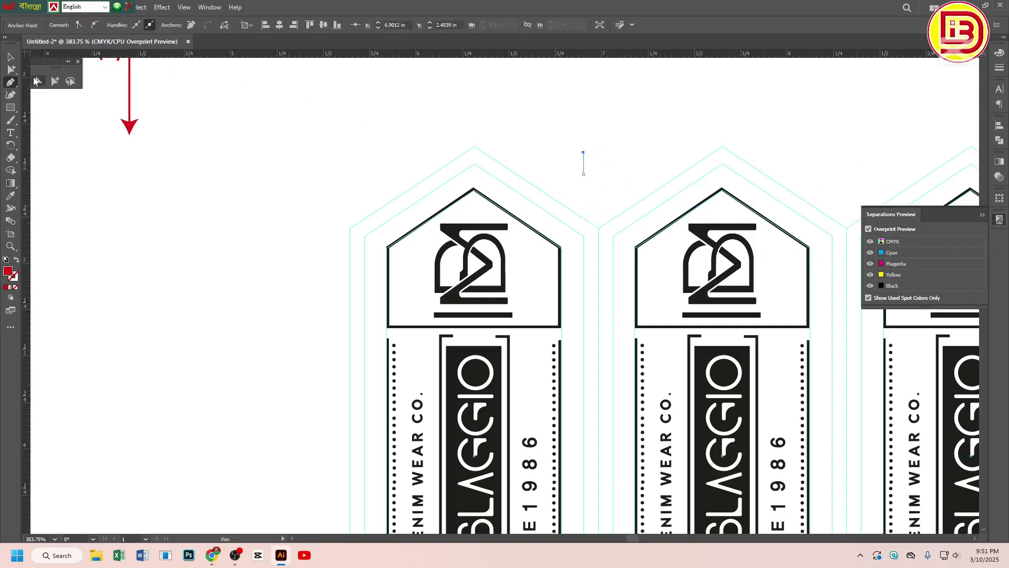
{"action": "left_click", "coordinate": [11, 57]}
{"action": "left_click_drag", "start_coordinate": [551, 125], "coordinate": [593, 173]}
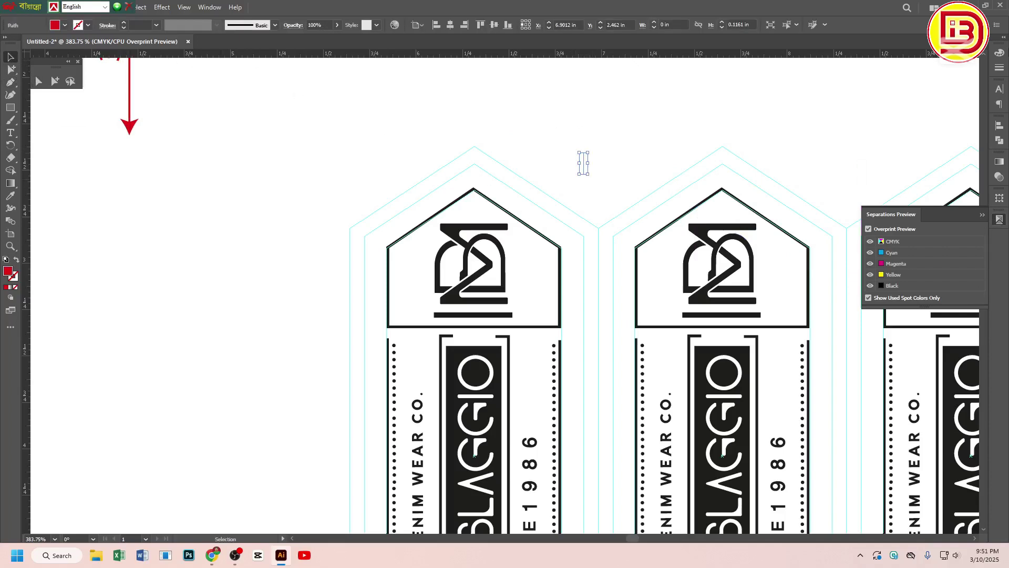
Give the short vertical line a black stroke with a weight of 0.25 pt
{"action": "left_click", "coordinate": [88, 27]}
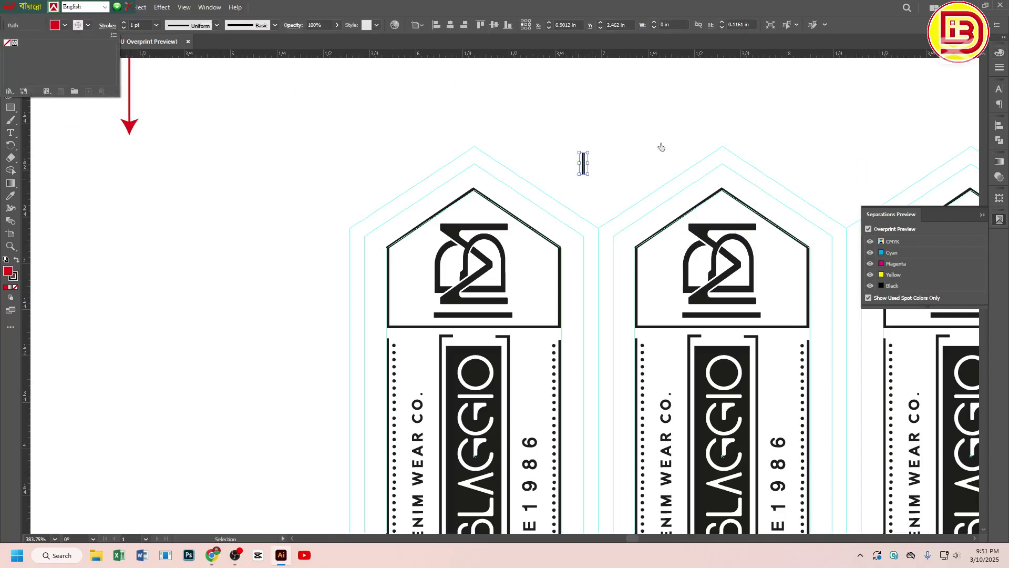
{"action": "left_click", "coordinate": [1000, 68]}
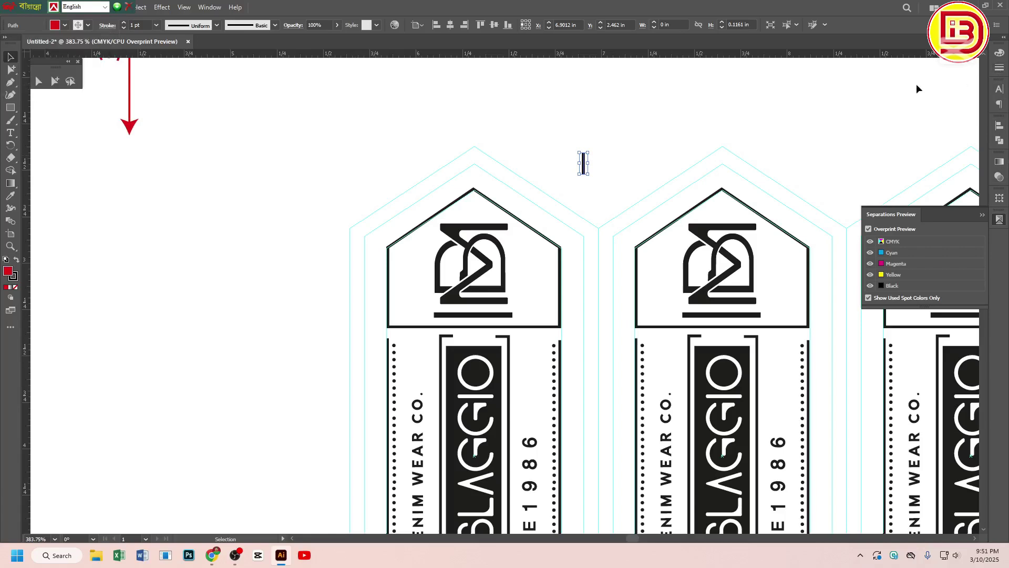
{"action": "left_click", "coordinate": [157, 26]}
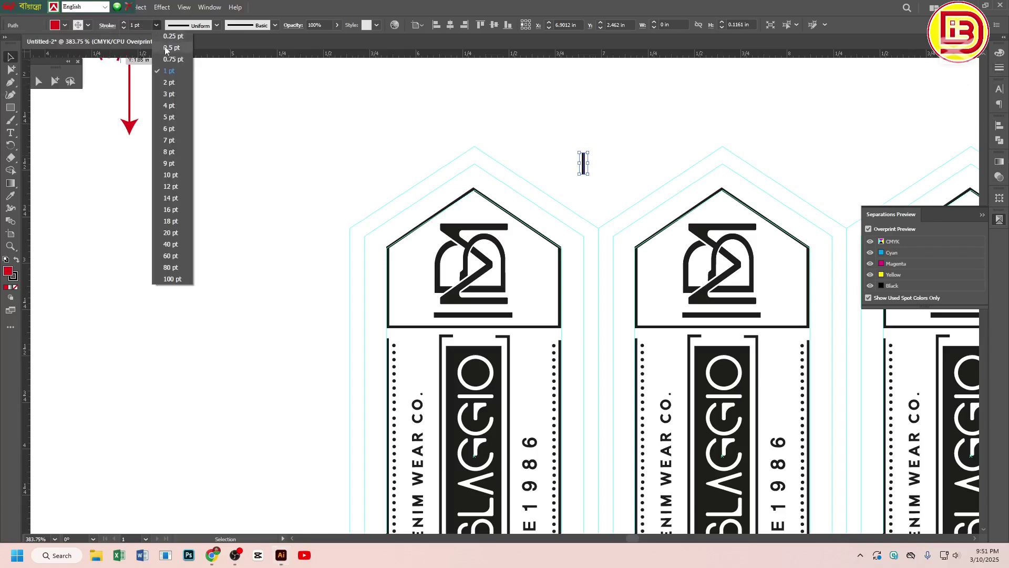
{"action": "left_click", "coordinate": [173, 49]}
{"action": "left_click", "coordinate": [532, 135]}
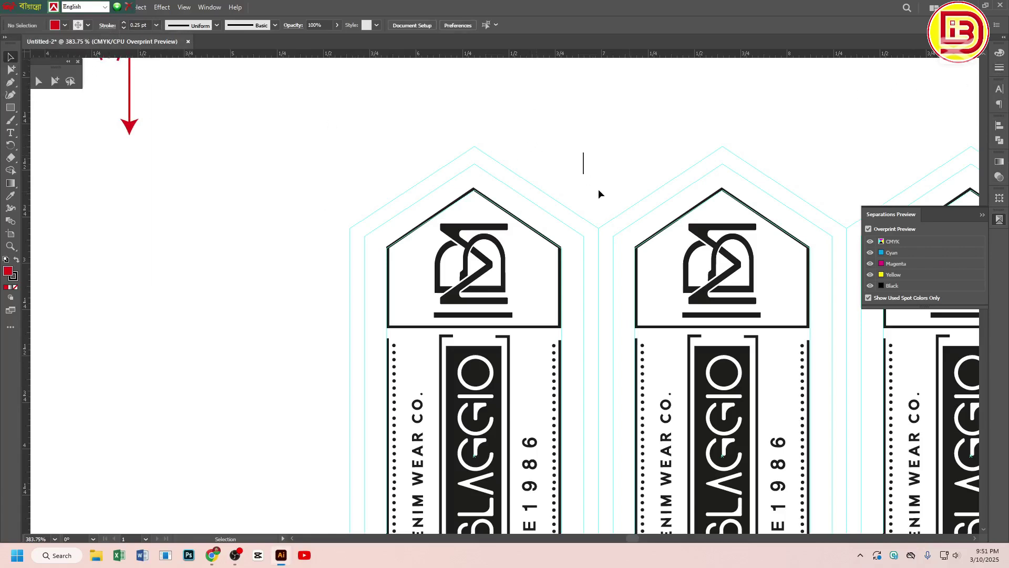
Duplicate the trim mark above the middle guides on both sides of the first two labels and on the third label's left side
{"action": "left_click_drag", "start_coordinate": [583, 163], "coordinate": [364, 204]}
{"action": "key", "text": "ctrl+space"}
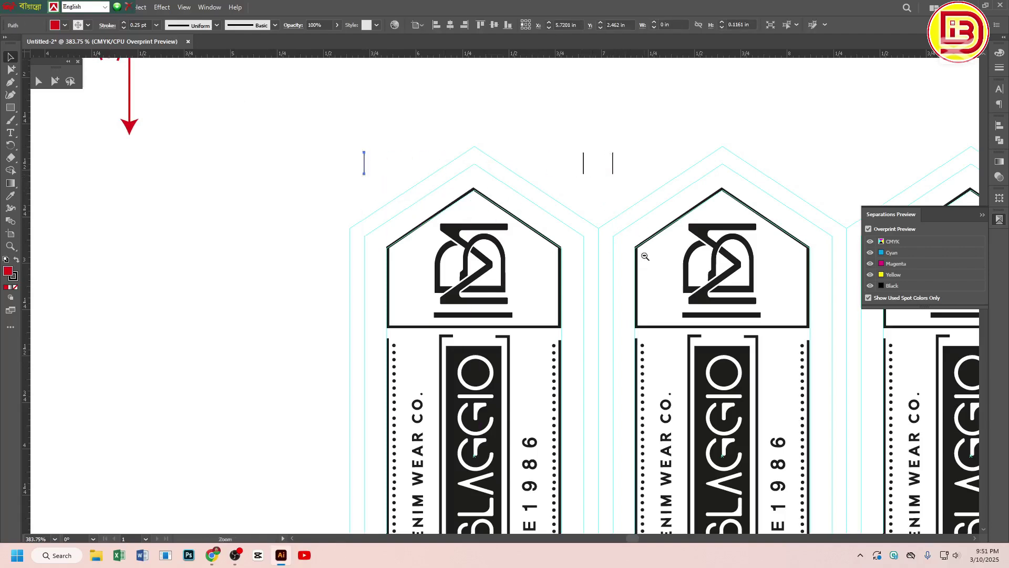
{"action": "left_click", "coordinate": [645, 256], "text": "alt"}
{"action": "left_click", "coordinate": [415, 213]}
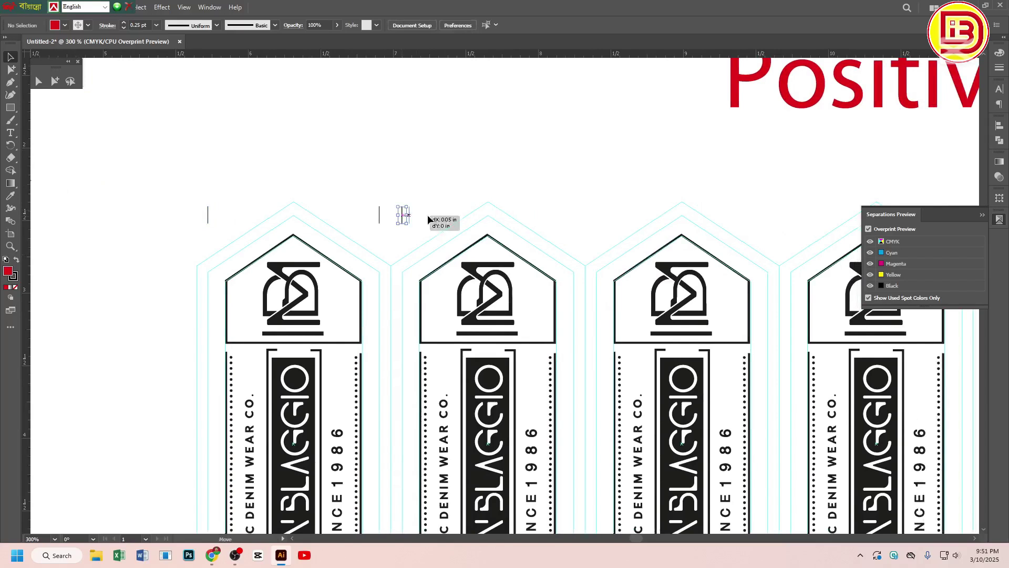
{"action": "left_click_drag", "start_coordinate": [428, 215], "coordinate": [595, 224]}
{"action": "left_click", "coordinate": [575, 226]}
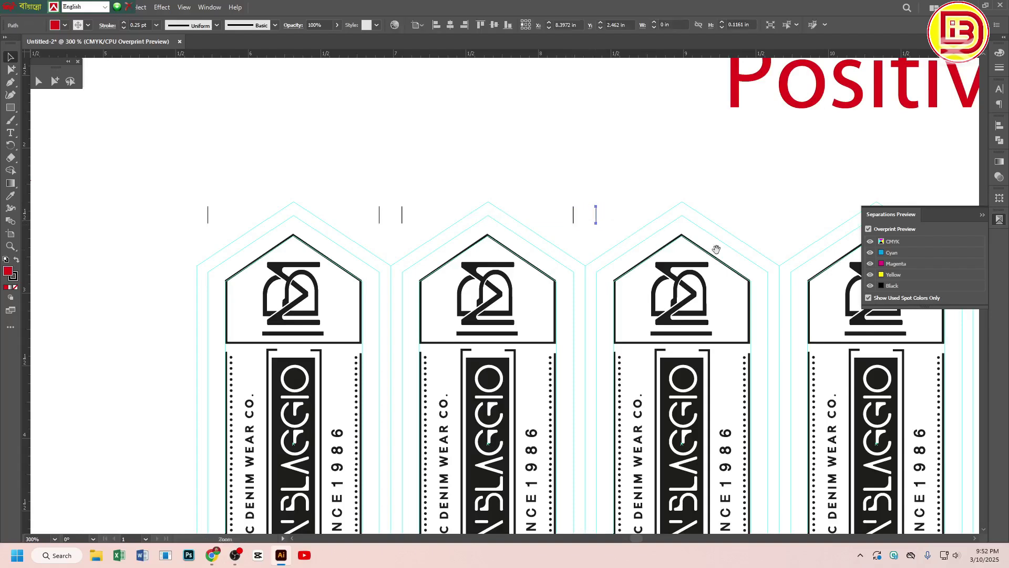
Duplicate the trim marks along the same line from the third label's right guide to the fifth label's right guide
{"action": "left_click_drag", "start_coordinate": [716, 249], "coordinate": [460, 211]}
{"action": "left_click", "coordinate": [426, 166]}
{"action": "left_click_drag", "start_coordinate": [341, 179], "coordinate": [656, 188]}
{"action": "left_click", "coordinate": [468, 162]}
{"action": "left_click", "coordinate": [425, 184]}
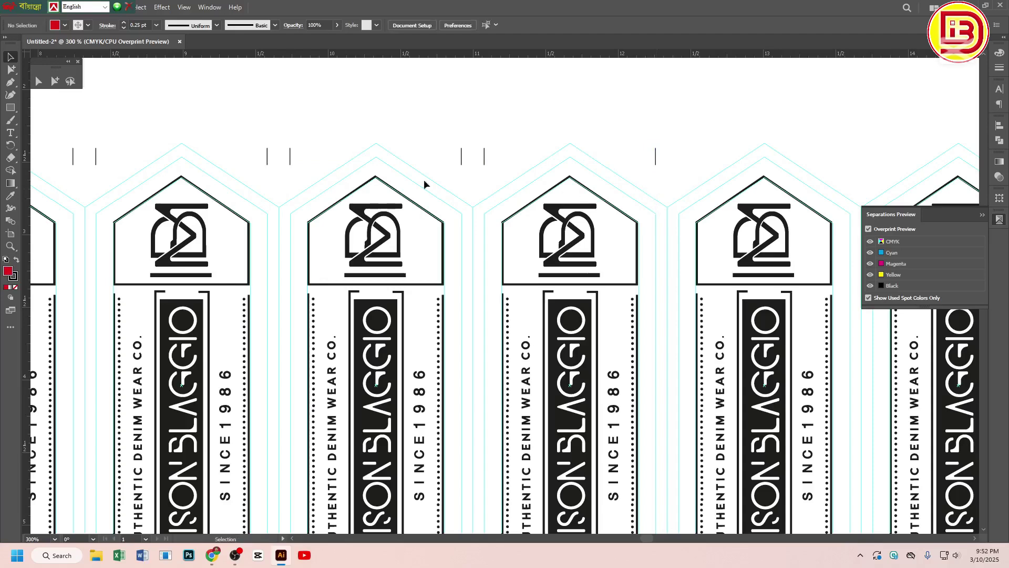
Duplicate the trim marks above both middle guides of the sixth and seventh labels, completing the upper row of marks
{"action": "left_click", "coordinate": [54, 81]}
{"action": "left_click_drag", "start_coordinate": [657, 194], "coordinate": [588, 136]}
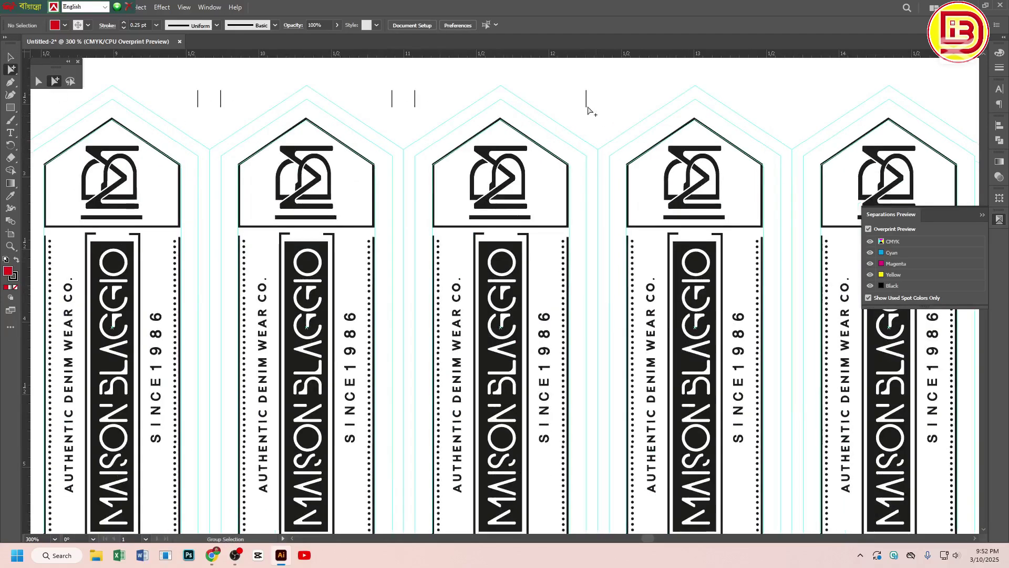
{"action": "left_click_drag", "start_coordinate": [586, 99], "coordinate": [678, 156]}
{"action": "scroll", "coordinate": [631, 178], "scroll_direction": "down", "scroll_amount": 4}
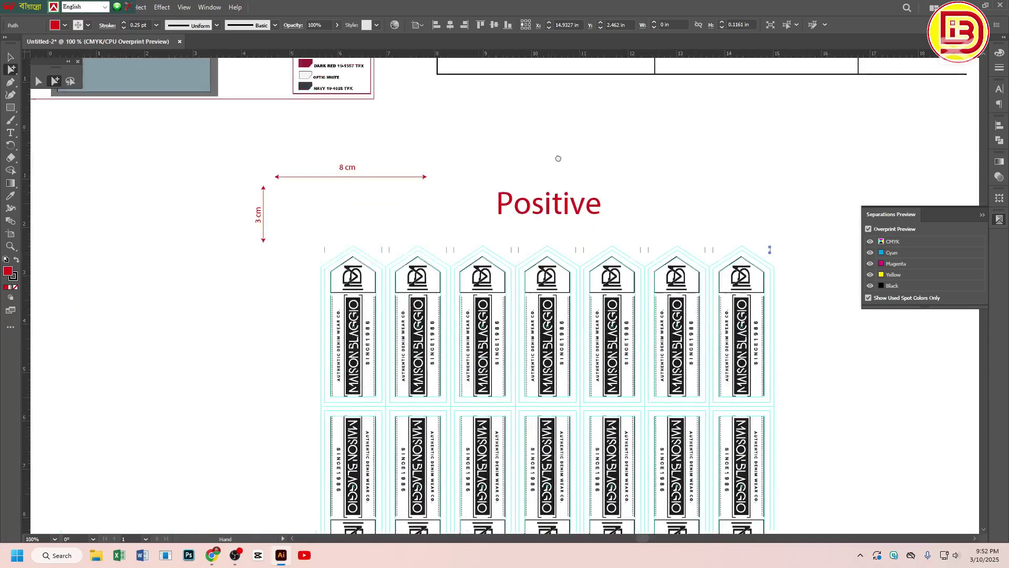
{"action": "right_click", "coordinate": [627, 174]}
{"action": "left_click", "coordinate": [679, 287]}
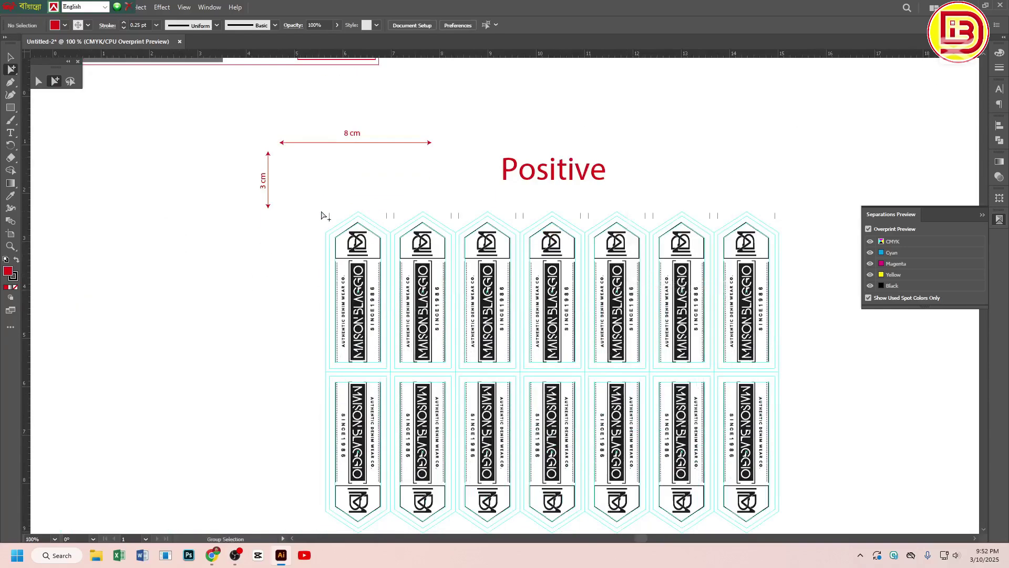
Duplicate the whole upper row of trim marks straight down to just below the bottom label row
{"action": "left_click_drag", "start_coordinate": [314, 206], "coordinate": [791, 223]}
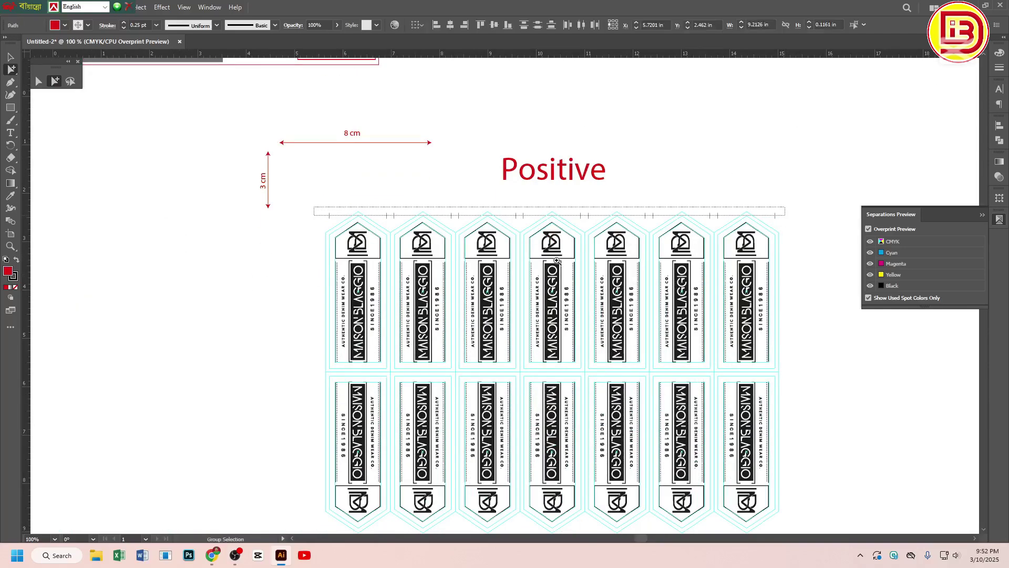
{"action": "scroll", "coordinate": [551, 286], "scroll_direction": "down", "scroll_amount": 1}
{"action": "left_click_drag", "start_coordinate": [552, 286], "coordinate": [552, 436]}
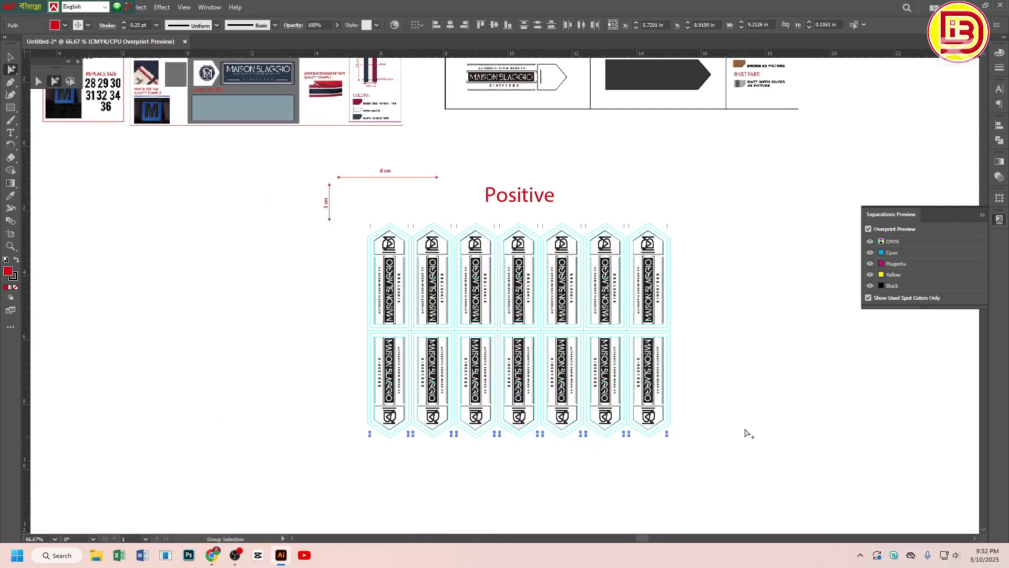
{"action": "left_click", "coordinate": [690, 385]}
Copy the first trim mark, rotate the copy to horizontal and place it beside the first label's upper outer guide
{"action": "left_click_drag", "start_coordinate": [320, 208], "coordinate": [522, 462]}
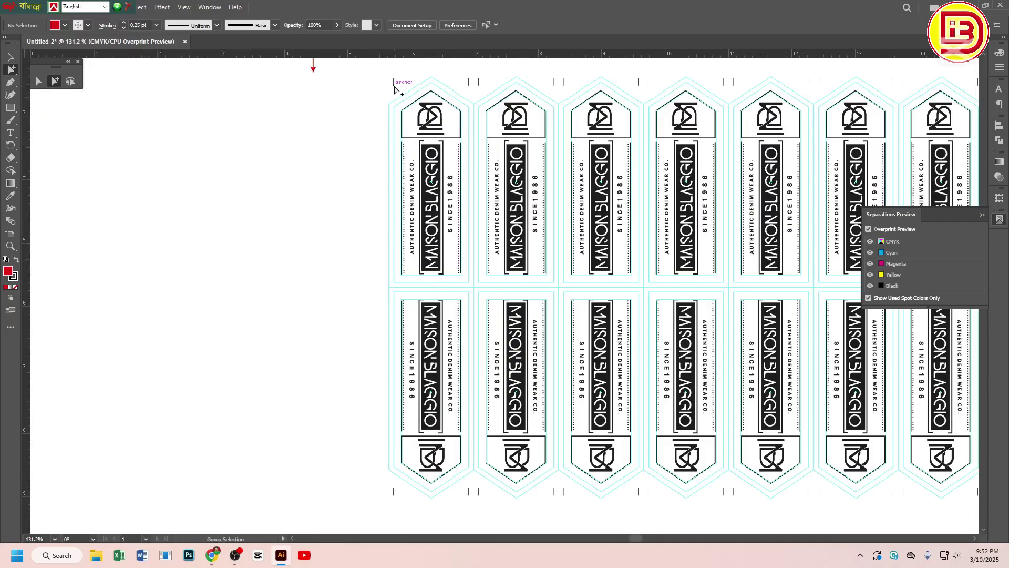
{"action": "left_click_drag", "start_coordinate": [393, 85], "coordinate": [456, 150]}
{"action": "key", "text": "r"}
{"action": "left_click", "coordinate": [55, 82]}
{"action": "left_click", "coordinate": [343, 125]}
{"action": "left_click_drag", "start_coordinate": [306, 113], "coordinate": [470, 182]}
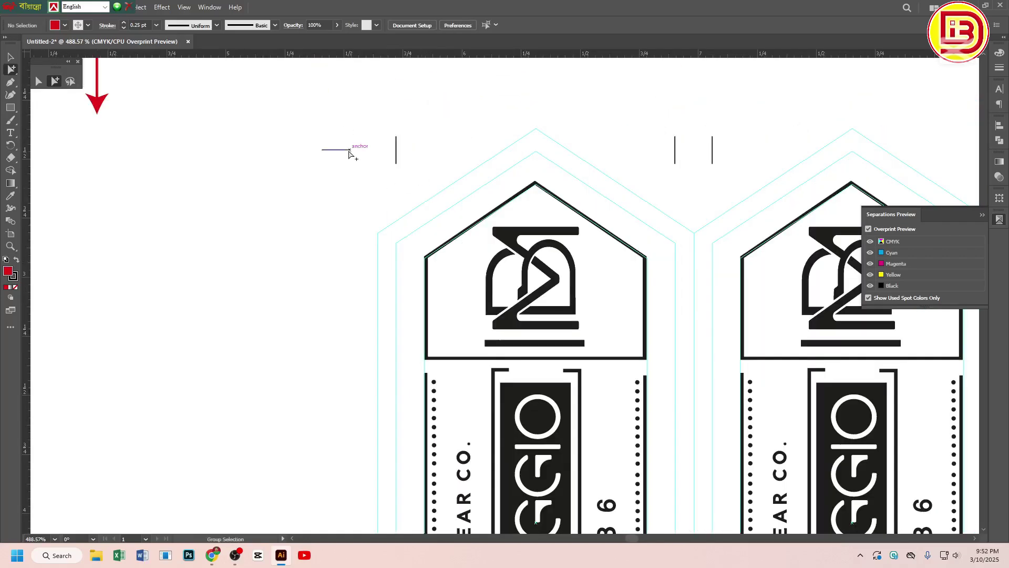
{"action": "left_click_drag", "start_coordinate": [348, 151], "coordinate": [378, 239]}
{"action": "key", "text": "ctrl+z"}
Duplicate the horizontal trim mark down the layout's left side to both middle guide lines and the lower row of marks
{"action": "scroll", "coordinate": [500, 310], "scroll_direction": "down", "scroll_amount": 3}
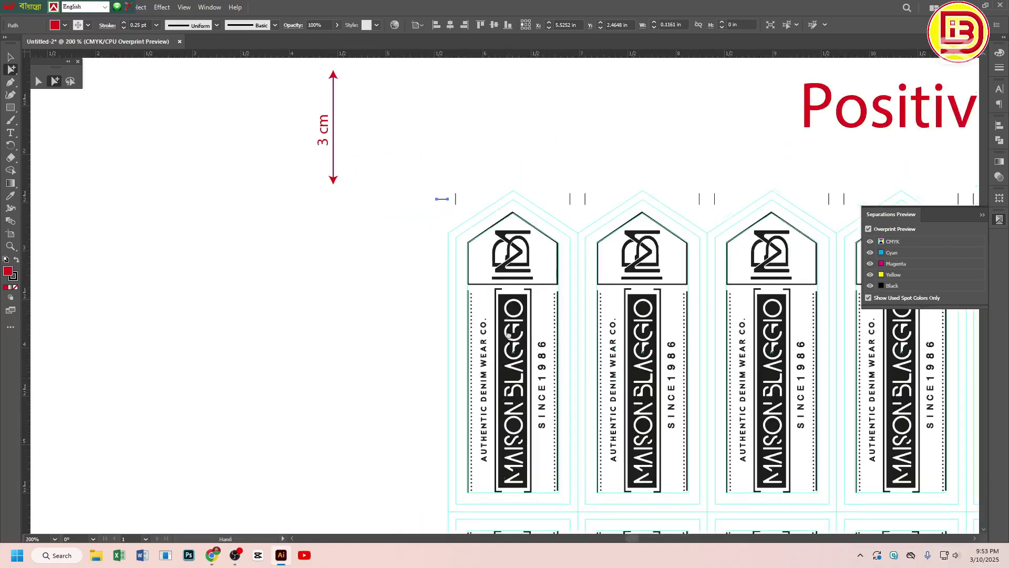
{"action": "left_click_drag", "start_coordinate": [507, 334], "coordinate": [510, 212]}
{"action": "left_click_drag", "start_coordinate": [446, 76], "coordinate": [440, 285]}
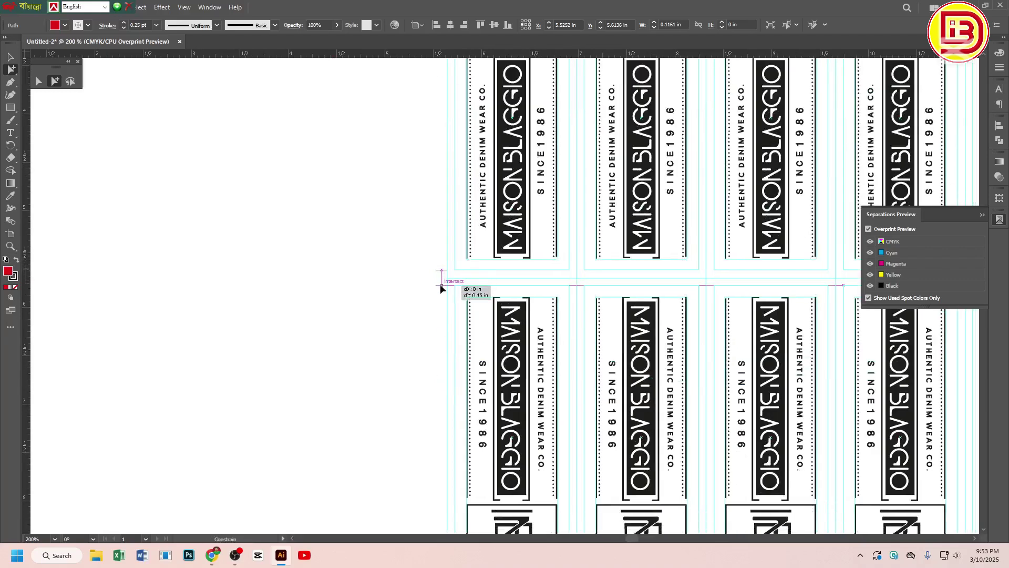
{"action": "left_click_drag", "start_coordinate": [498, 402], "coordinate": [498, 200]}
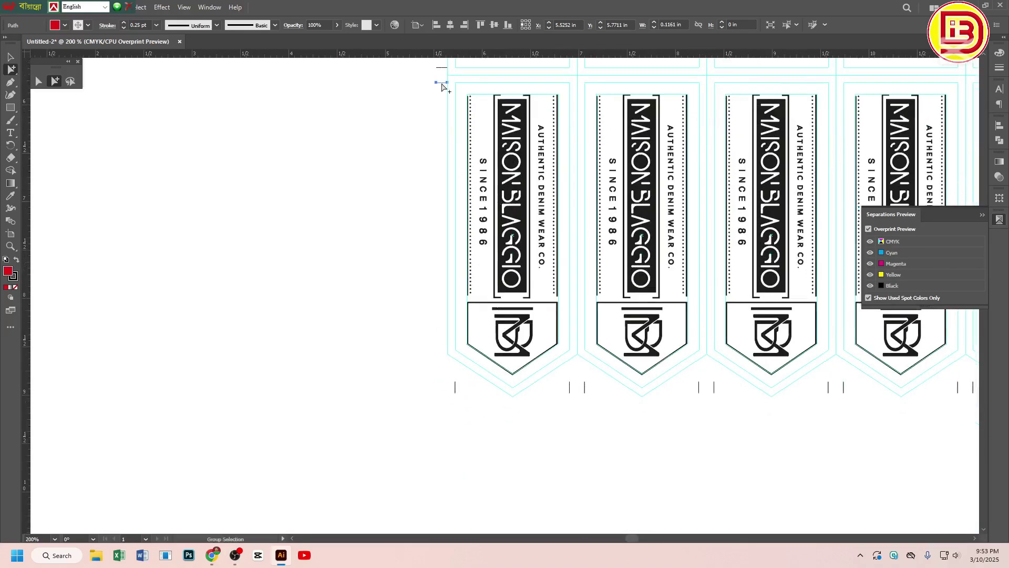
{"action": "left_click_drag", "start_coordinate": [442, 83], "coordinate": [453, 385]}
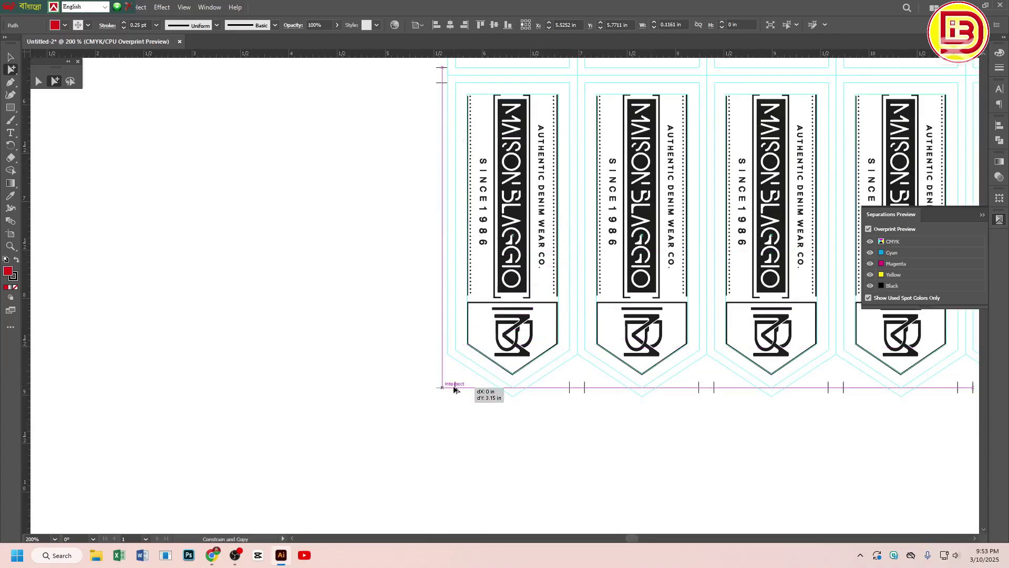
{"action": "left_click", "coordinate": [617, 264], "text": "ctrl+alt"}
{"action": "left_click", "coordinate": [616, 264], "text": "ctrl+alt"}
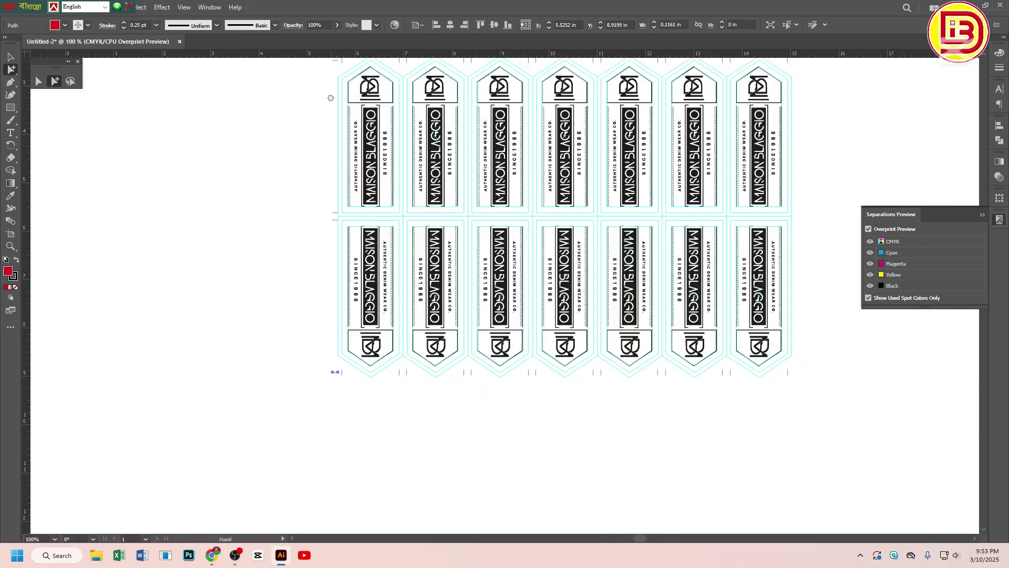
Duplicate the four horizontal trim marks from the layout's left side to its right side
{"action": "left_click_drag", "start_coordinate": [332, 89], "coordinate": [801, 405]}
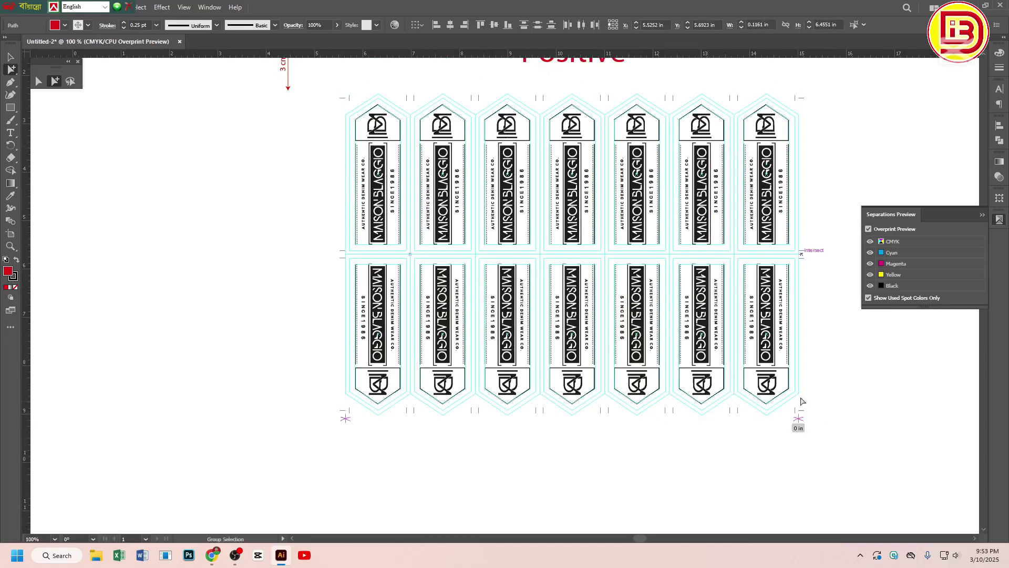
{"action": "left_click", "coordinate": [841, 366]}
Unlock the guides and group all fourteen labels with their guides and trim marks
{"action": "left_click", "coordinate": [11, 57]}
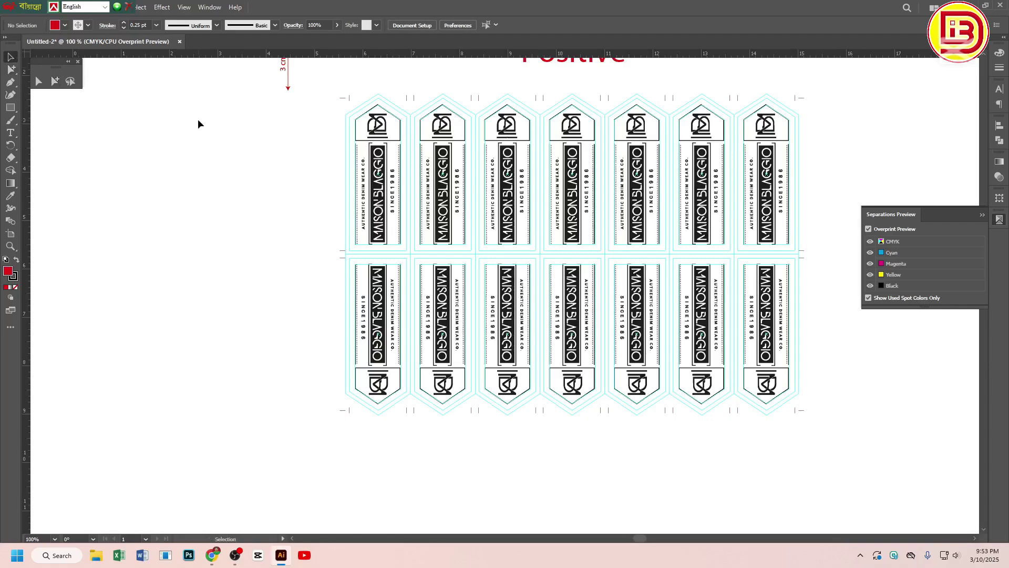
{"action": "right_click", "coordinate": [198, 121]}
{"action": "left_click", "coordinate": [232, 234]}
{"action": "left_click_drag", "start_coordinate": [320, 91], "coordinate": [789, 396]}
{"action": "key", "text": "ctrl+g"}
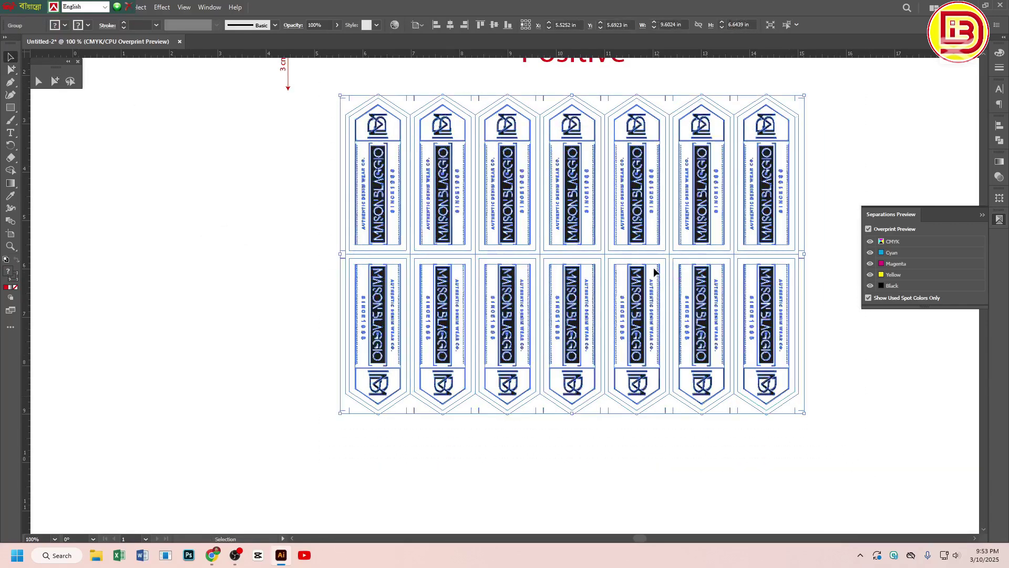
Duplicate the grouped Positive layout horizontally to the empty area on its right
{"action": "key", "text": "ctrl+minus"}
{"action": "left_click_drag", "start_coordinate": [654, 237], "coordinate": [545, 241]}
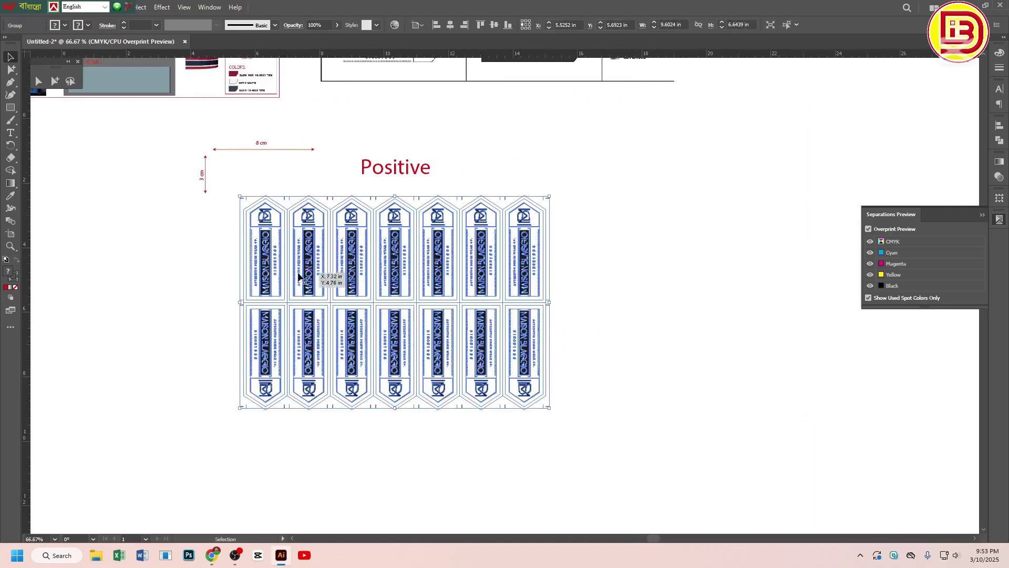
{"action": "left_click_drag", "start_coordinate": [338, 282], "coordinate": [631, 281]}
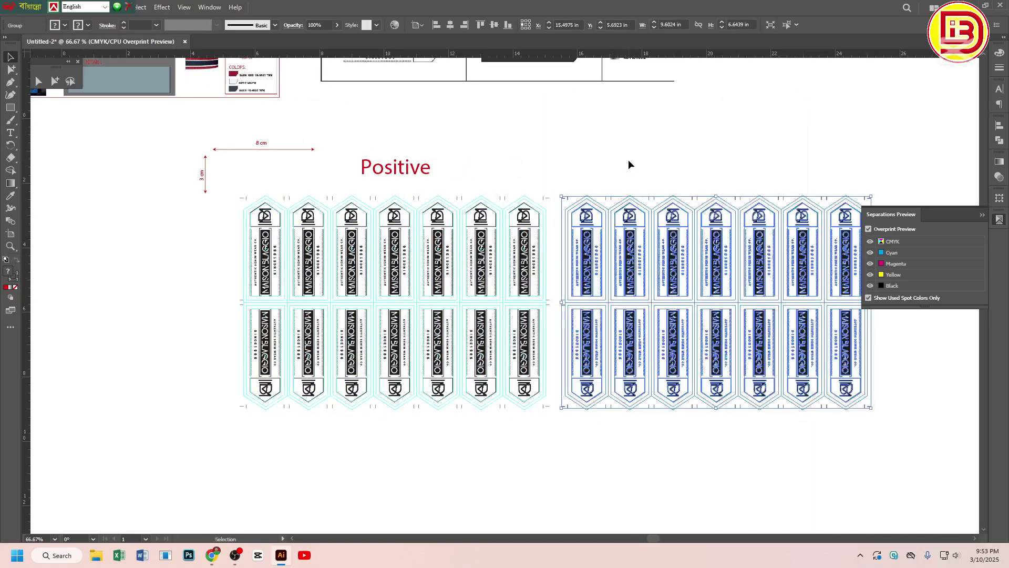
{"action": "left_click", "coordinate": [629, 159]}
Duplicate the "Positive" heading above the copied layout and change its text to "Negative"
{"action": "left_click", "coordinate": [55, 80]}
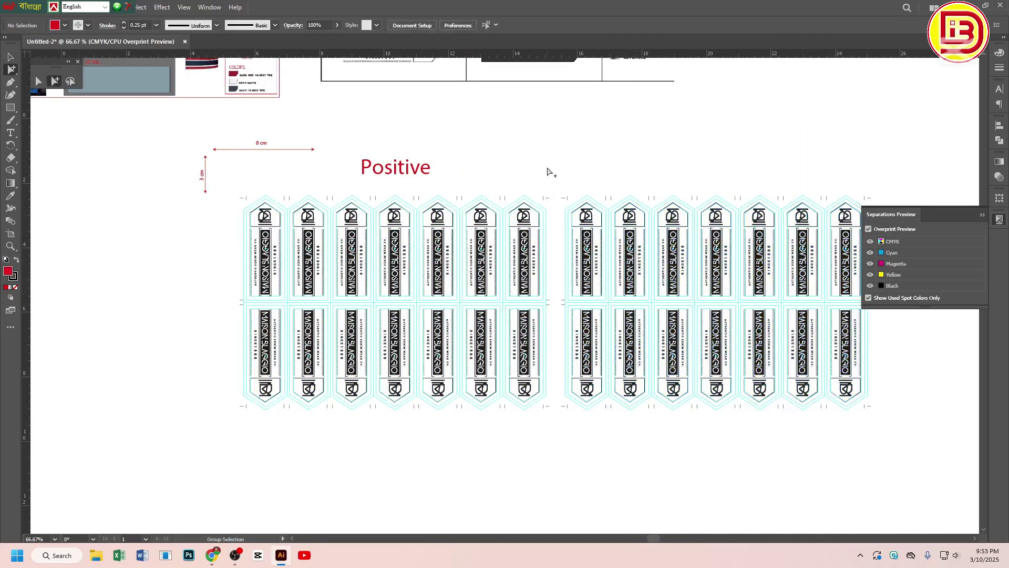
{"action": "left_click_drag", "start_coordinate": [394, 171], "coordinate": [600, 178]}
{"action": "key", "text": "t"}
{"action": "type", "text": "Negattive"}
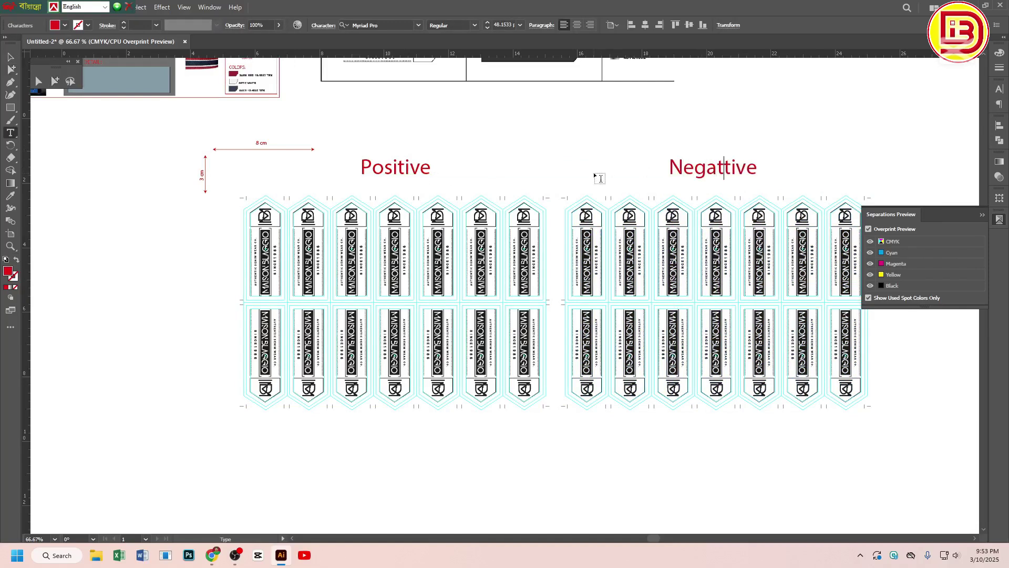
{"action": "key", "text": "BackSpace"}
{"action": "key", "text": "BackSpace"}
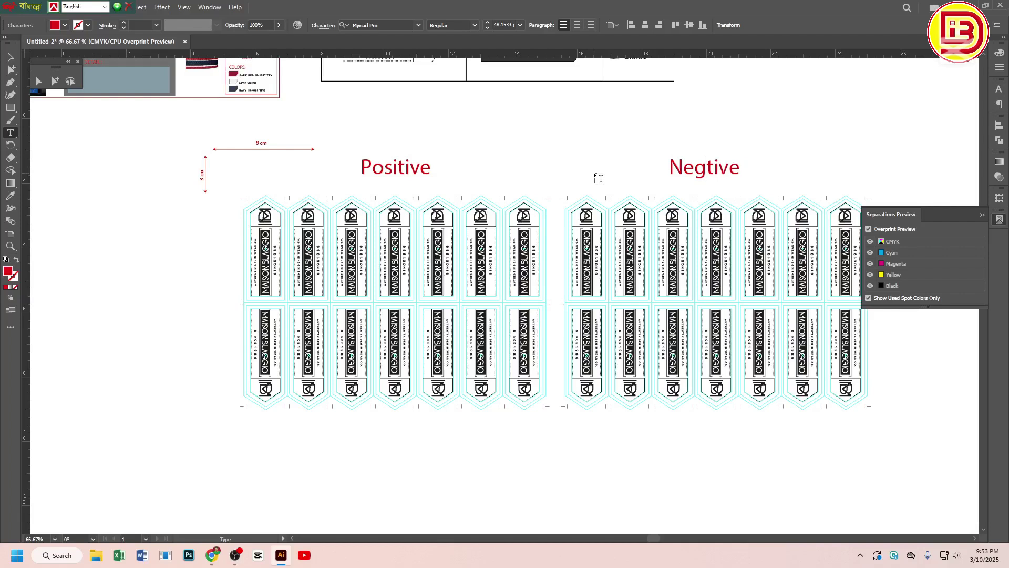
{"action": "type", "text": "a"}
{"action": "key", "text": "Escape"}
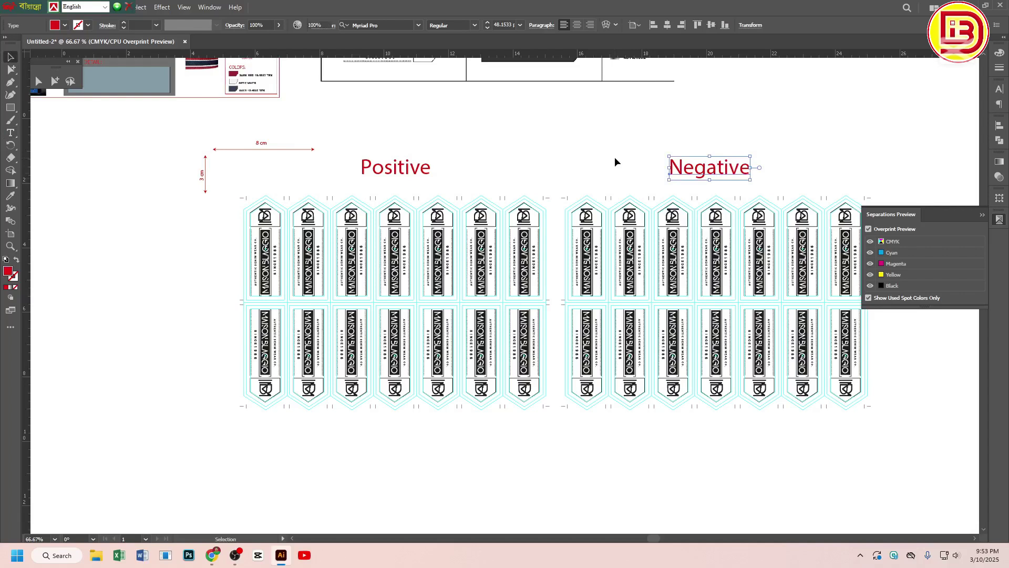
{"action": "left_click", "coordinate": [615, 157]}
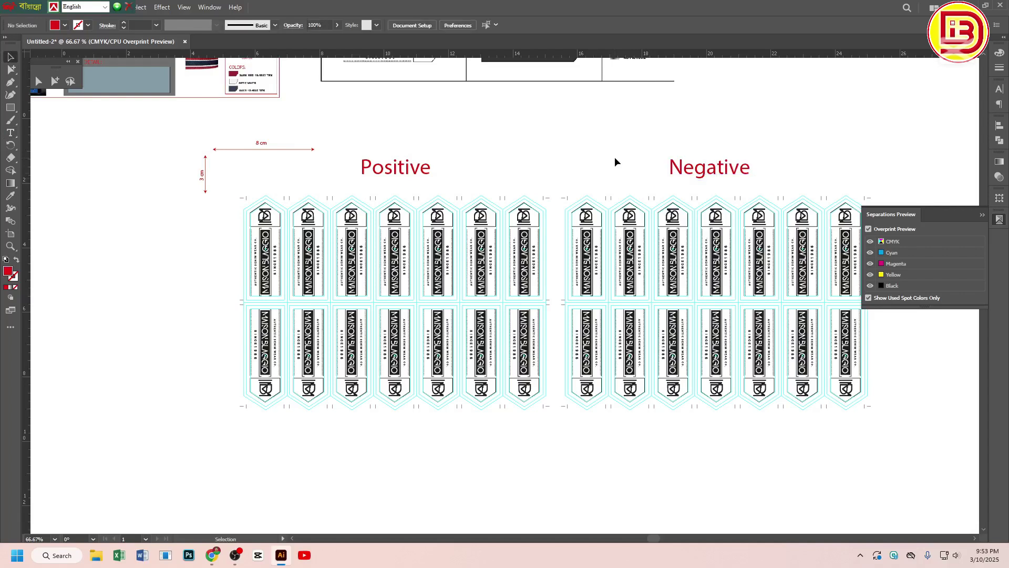
Collapse the Separations Preview panel to clear the space around the Negative layout
{"action": "left_click", "coordinate": [54, 80]}
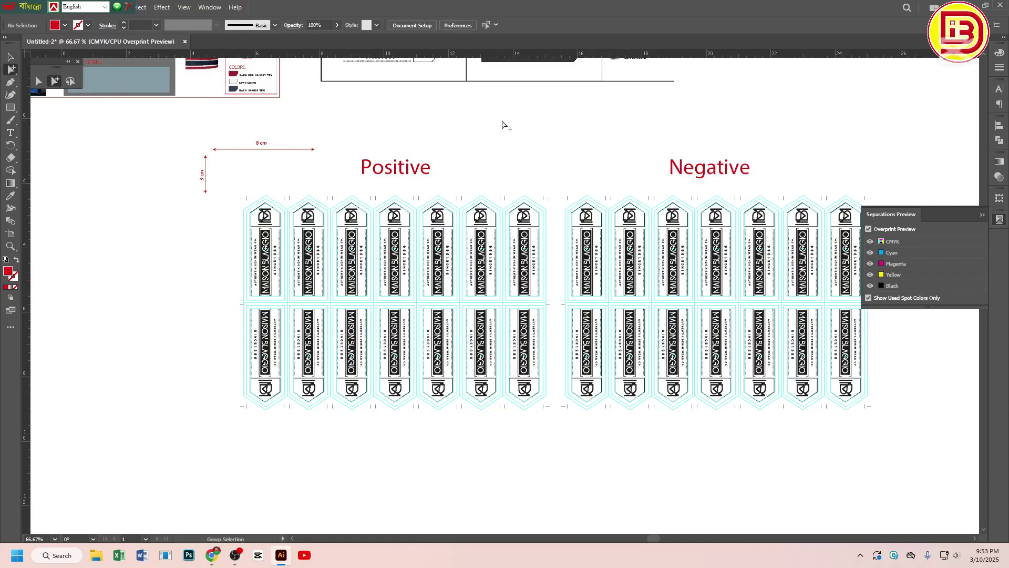
{"action": "key", "text": "space"}
{"action": "left_click_drag", "start_coordinate": [669, 295], "coordinate": [857, 235]}
{"action": "left_click", "coordinate": [981, 215]}
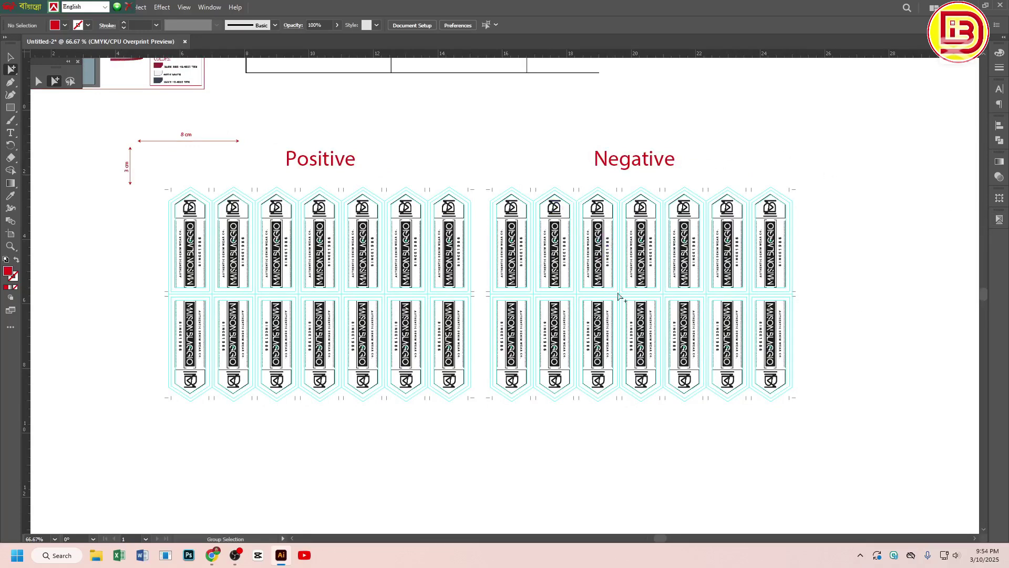
{"action": "left_click", "coordinate": [592, 281]}
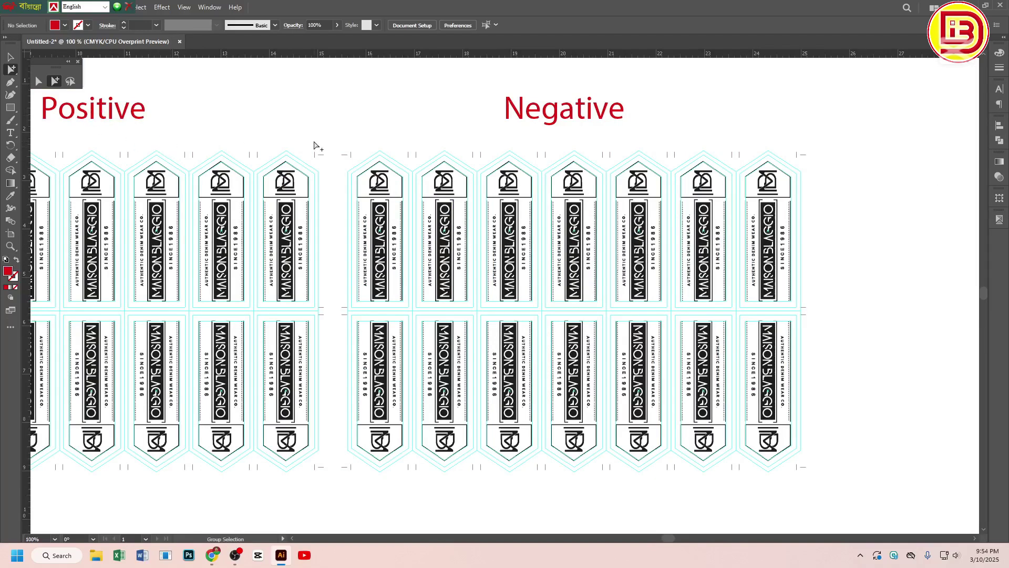
Ungroup the Negative layout and its nested label artwork so the parts can be selected separately
{"action": "left_click", "coordinate": [10, 56]}
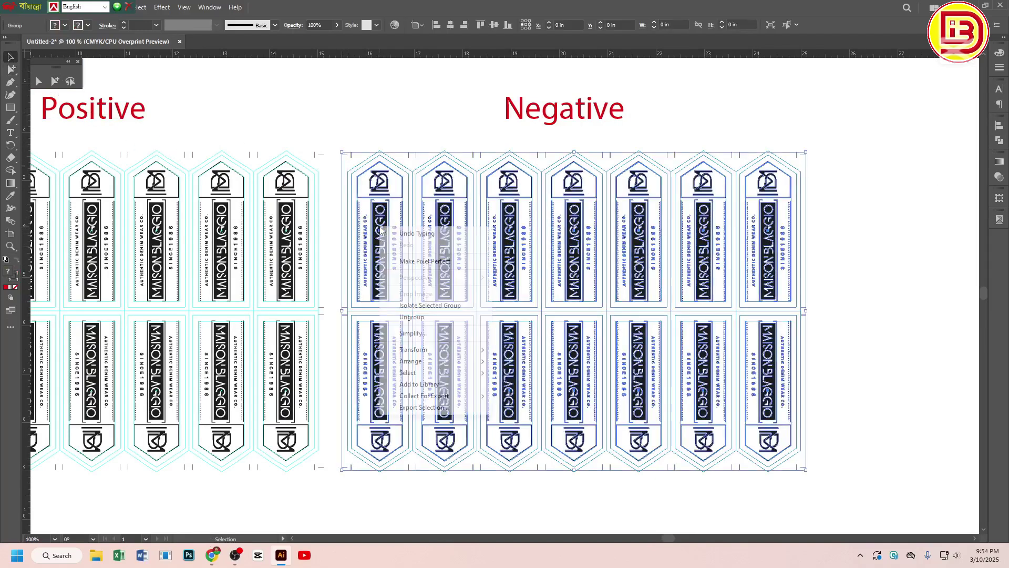
{"action": "right_click", "coordinate": [384, 228]}
{"action": "left_click", "coordinate": [411, 316]}
{"action": "left_click", "coordinate": [852, 297]}
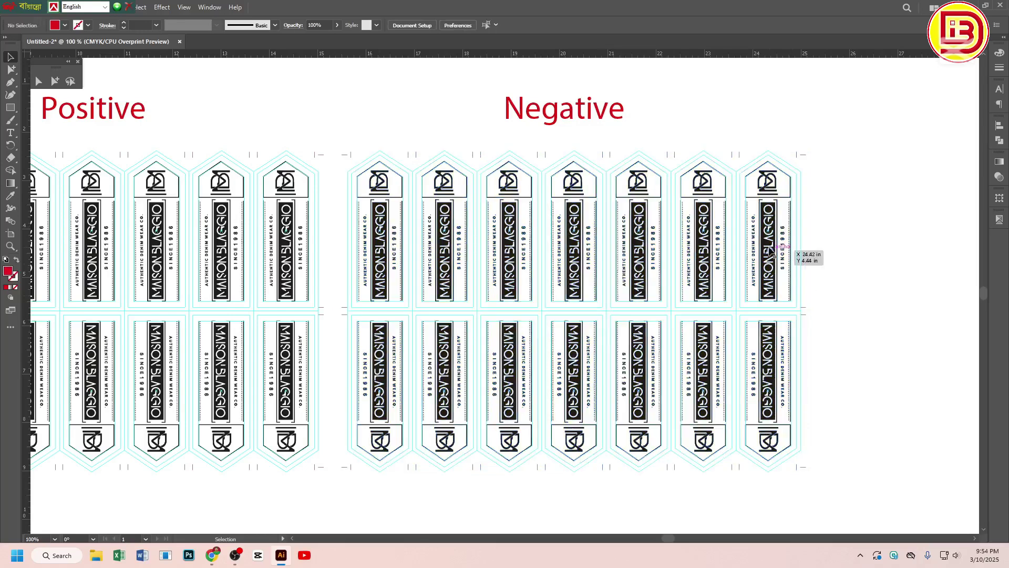
{"action": "right_click", "coordinate": [770, 251]}
{"action": "left_click", "coordinate": [809, 339]}
{"action": "left_click", "coordinate": [850, 297]}
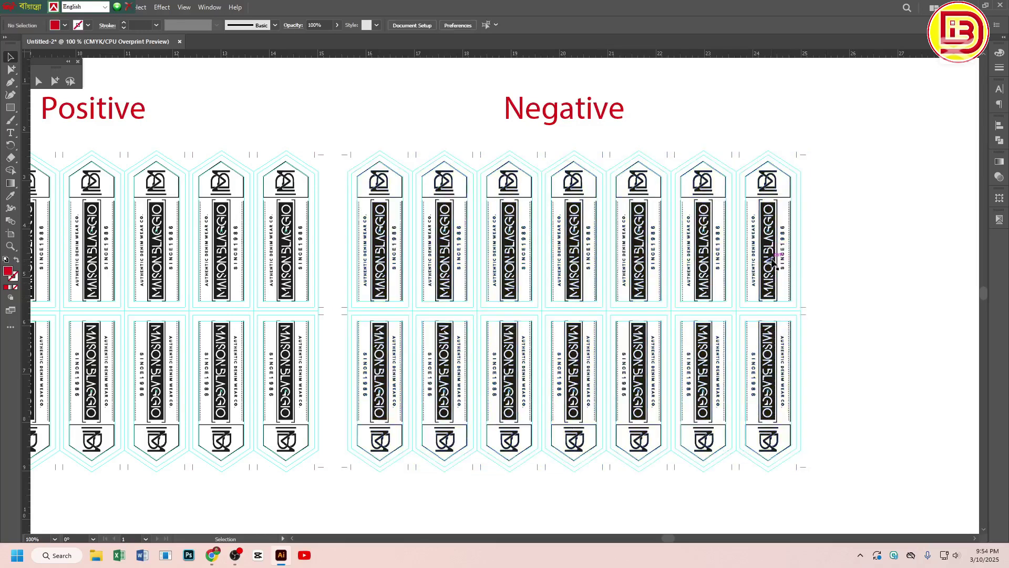
{"action": "left_click", "coordinate": [767, 262]}
Draw a red filled rectangle about 9.37 × 6.34 in over all fourteen labels of the Negative layout
{"action": "left_click", "coordinate": [878, 259]}
{"action": "left_click", "coordinate": [12, 108]}
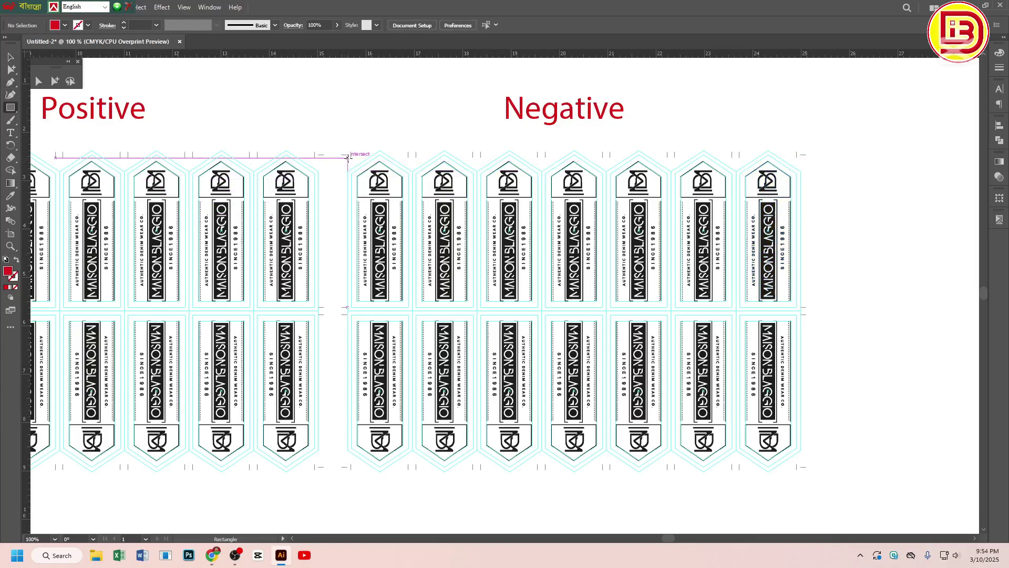
{"action": "mouse_move", "coordinate": [347, 157]}
{"action": "left_mouse_down"}
{"action": "mouse_move", "coordinate": [682, 446]}
{"action": "mouse_move", "coordinate": [758, 448]}
{"action": "mouse_move", "coordinate": [800, 464]}
{"action": "left_mouse_up"}
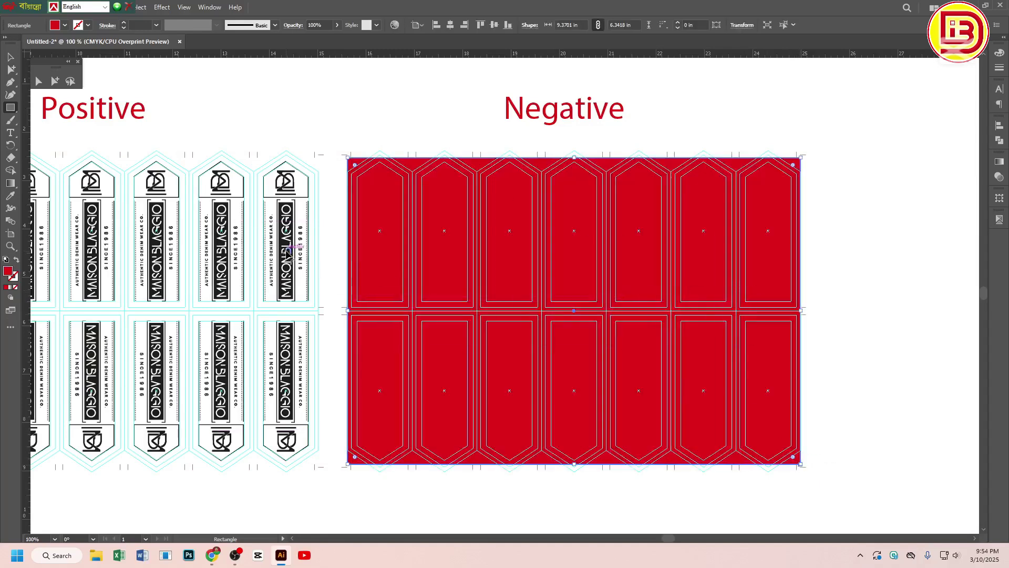
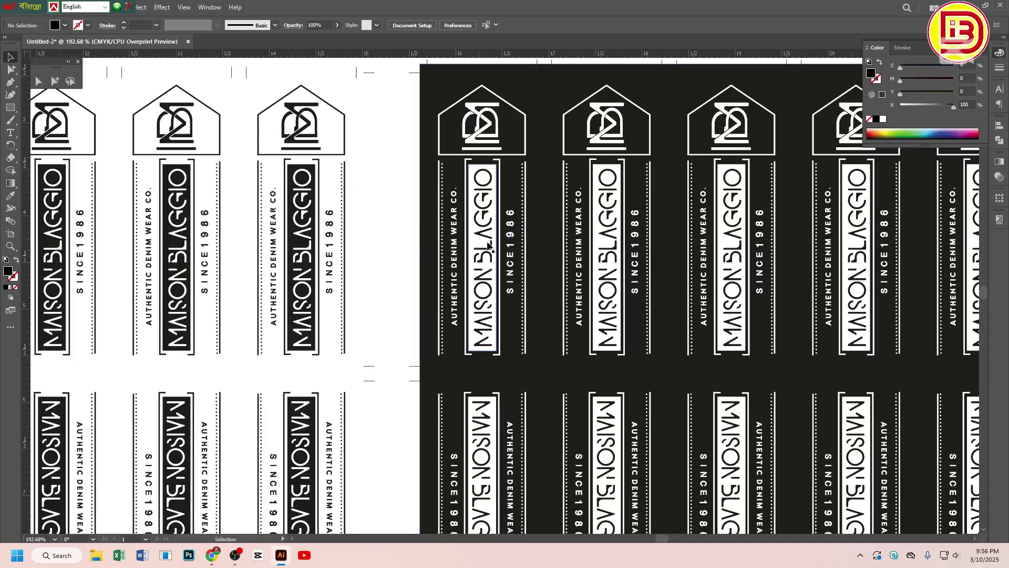
Compare the finished Negative layout with the Positive layout and the label specification sheet
{"action": "scroll", "coordinate": [594, 248], "scroll_direction": "down", "scroll_amount": 4}
{"action": "left_click_drag", "start_coordinate": [508, 248], "coordinate": [596, 225]}
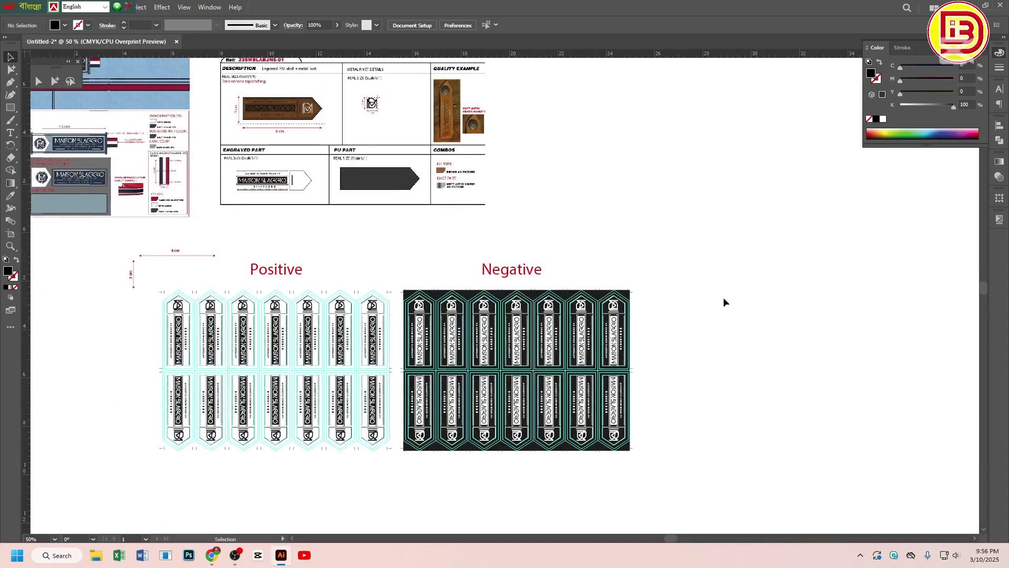
{"action": "left_click_drag", "start_coordinate": [642, 470], "coordinate": [675, 393]}
{"action": "left_click", "coordinate": [541, 333], "text": "ctrl+alt"}
{"action": "left_click", "coordinate": [542, 332], "text": "ctrl+alt"}
{"action": "left_click_drag", "start_coordinate": [755, 412], "coordinate": [498, 254]}
{"action": "left_click_drag", "start_coordinate": [383, 265], "coordinate": [196, 300]}
{"action": "left_click", "coordinate": [757, 125]}
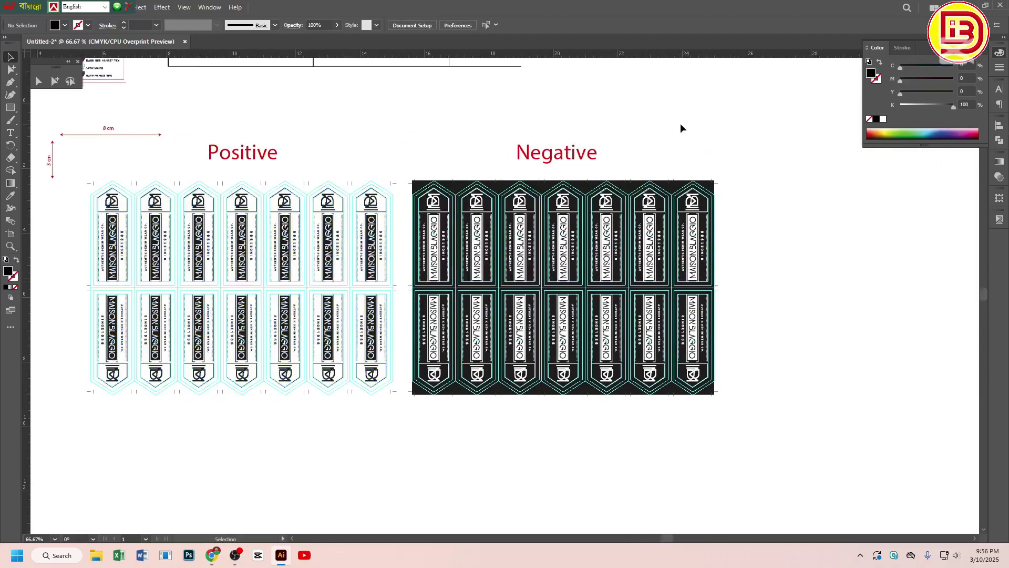
Open the separations preview and toggle the Black plate off and on to check both layouts
{"action": "left_click", "coordinate": [998, 219]}
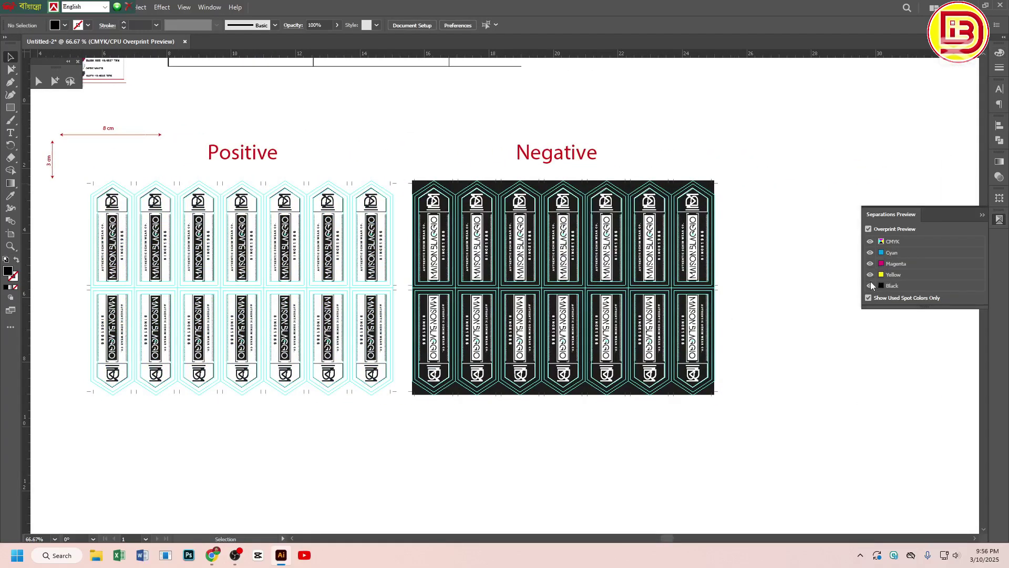
{"action": "left_click", "coordinate": [871, 285]}
{"action": "left_click", "coordinate": [870, 285]}
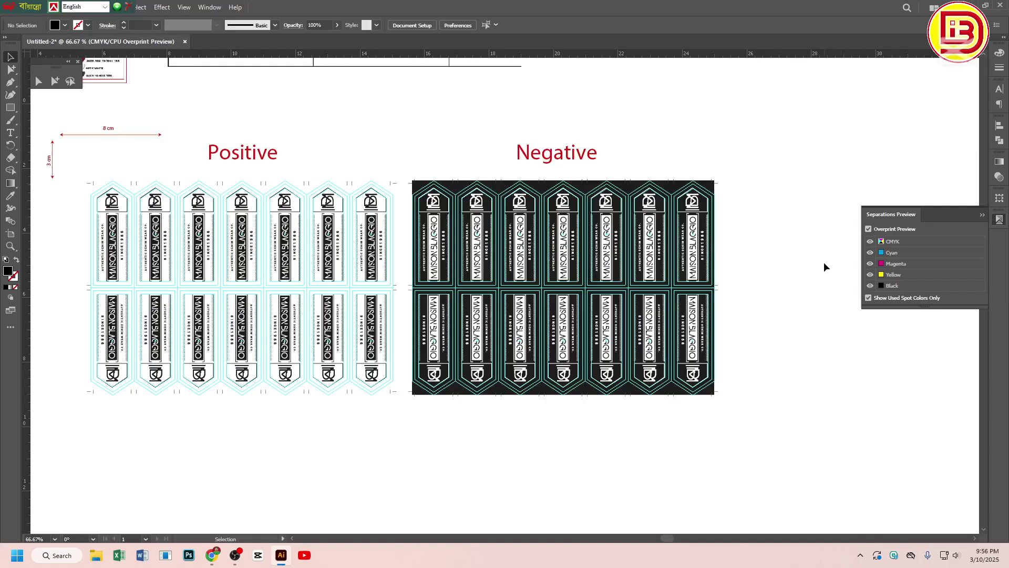
Toggle the guides' visibility and review both layouts together with the specification sheet
{"action": "key", "text": "ctrl+semicolon"}
{"action": "key", "text": "ctrl+semicolon"}
{"action": "key", "text": "ctrl+semicolon"}
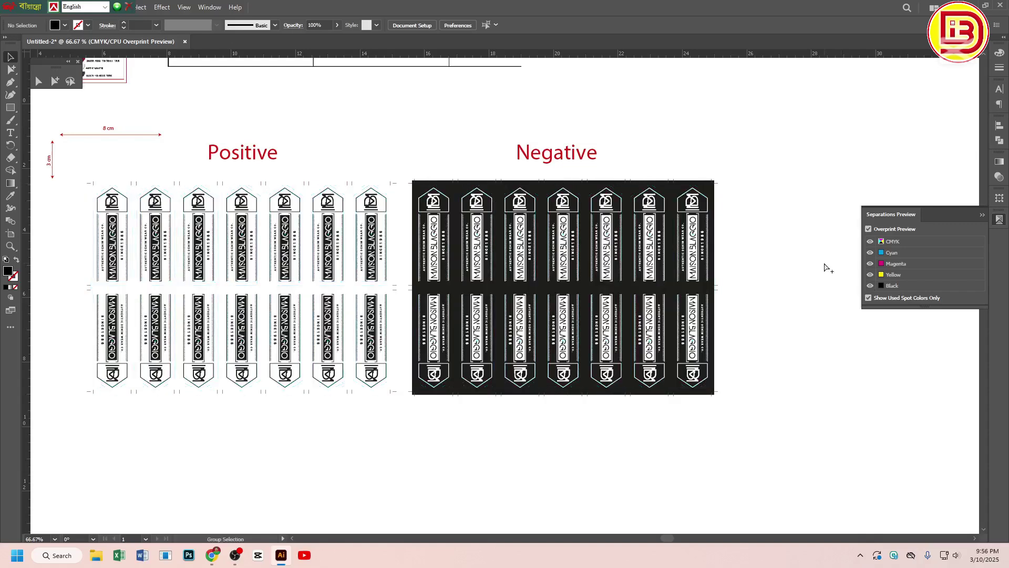
{"action": "left_click", "coordinate": [441, 271], "text": "ctrl+alt"}
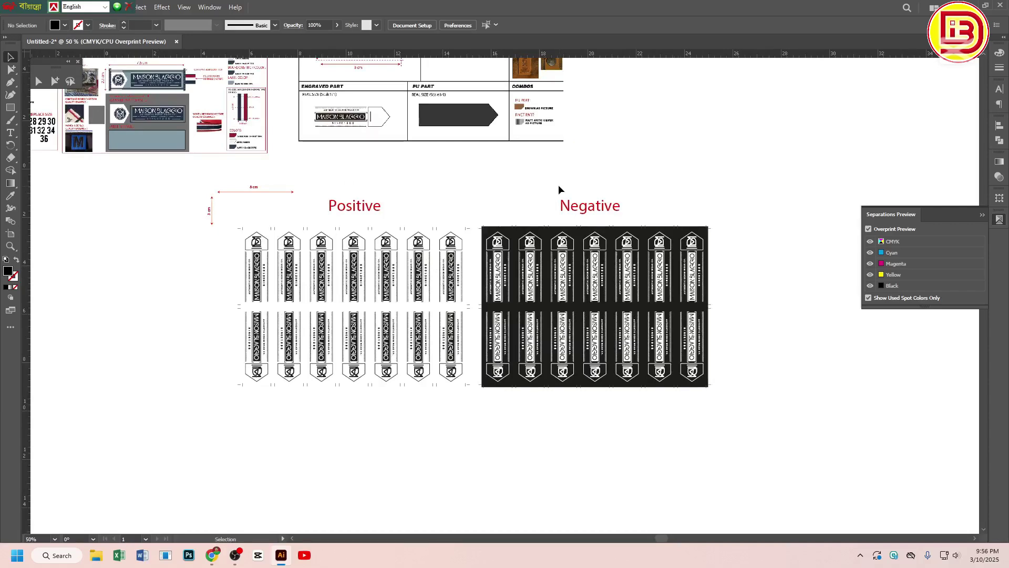
{"action": "scroll", "coordinate": [581, 152], "scroll_direction": "up", "scroll_amount": 4}
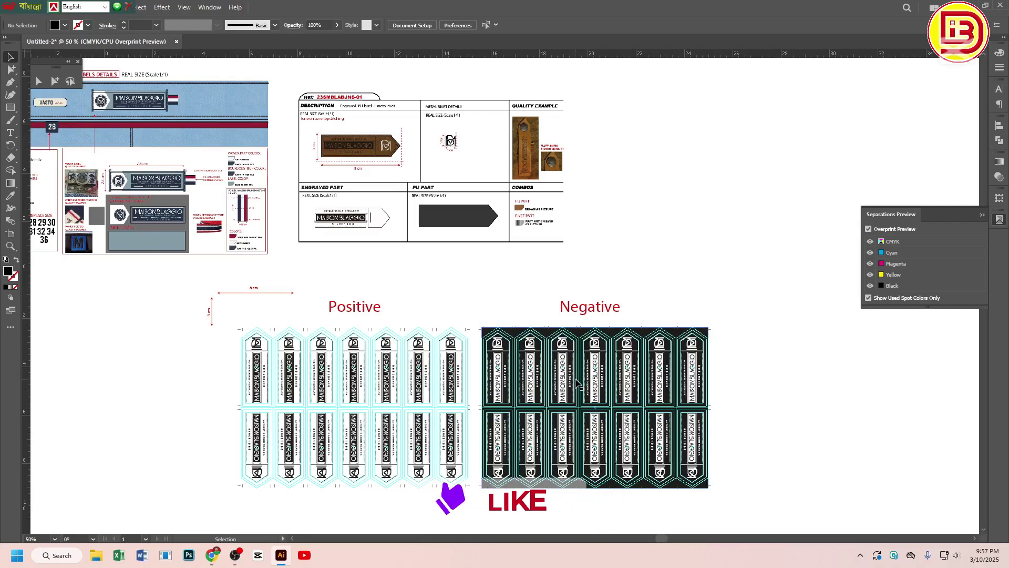
Examine the quality example photos and the combos section of the specification sheet, then return to both layouts
{"action": "key", "text": "z"}
{"action": "left_click_drag", "start_coordinate": [503, 121], "coordinate": [553, 176]}
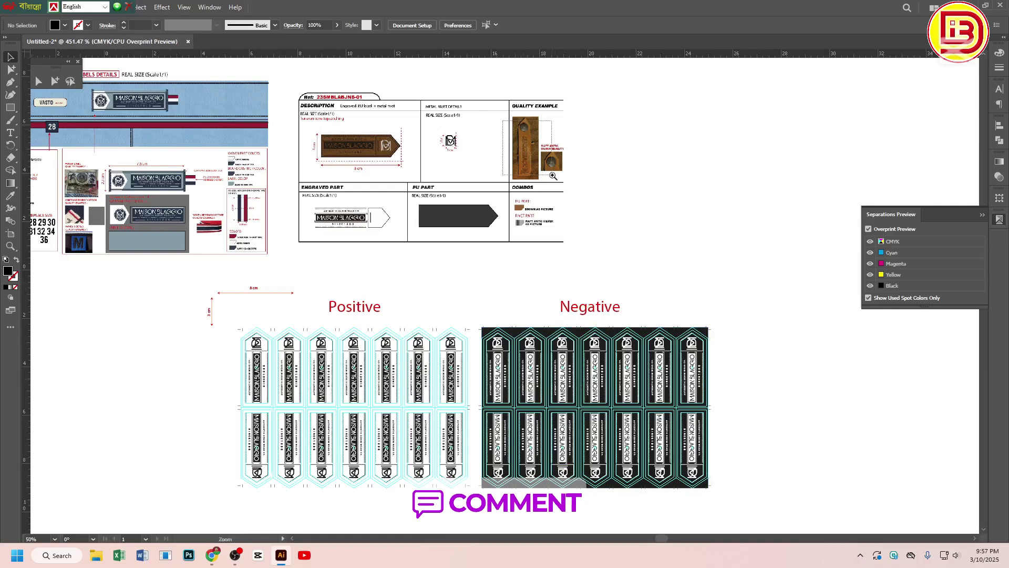
{"action": "left_click", "coordinate": [497, 328], "text": "ctrl+alt"}
{"action": "left_click", "coordinate": [497, 329], "text": "ctrl+alt"}
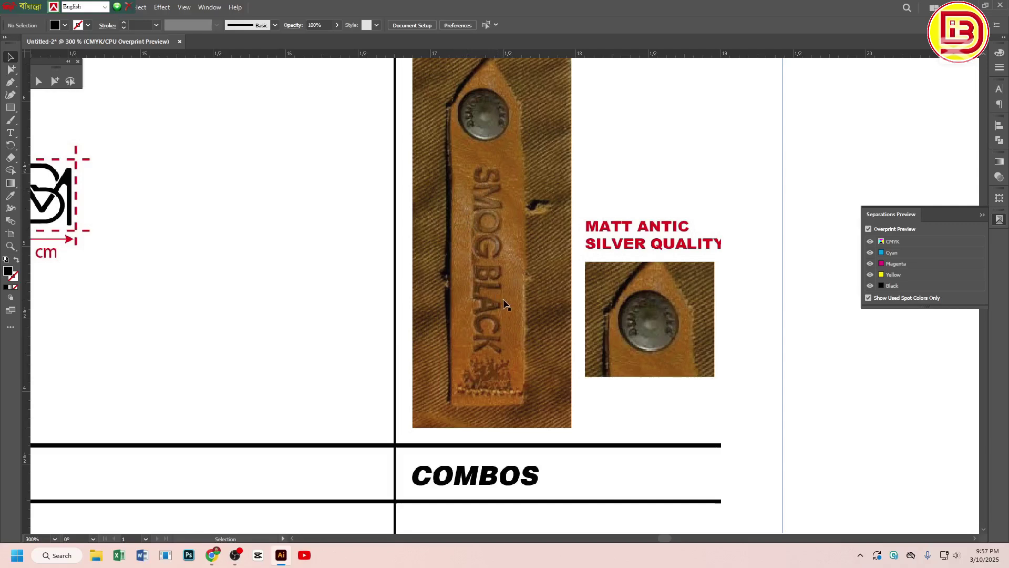
{"action": "left_click", "coordinate": [492, 393], "text": "ctrl+alt"}
{"action": "left_click", "coordinate": [493, 393], "text": "ctrl+alt"}
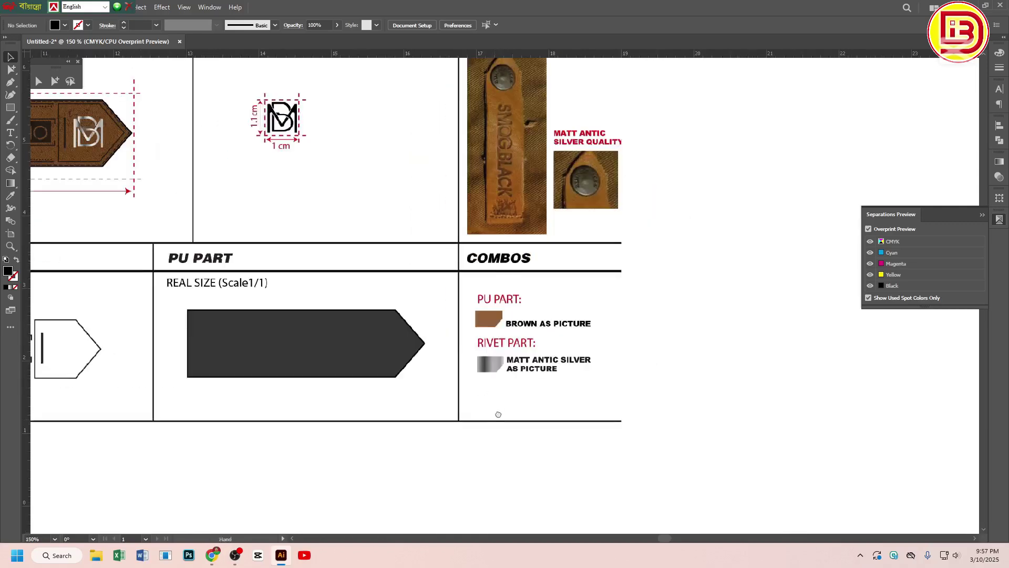
{"action": "left_click_drag", "start_coordinate": [498, 415], "coordinate": [571, 219]}
{"action": "left_click", "coordinate": [558, 381], "text": "ctrl+alt"}
{"action": "left_click", "coordinate": [558, 381], "text": "ctrl+alt"}
{"action": "left_click_drag", "start_coordinate": [498, 380], "coordinate": [568, 326]}
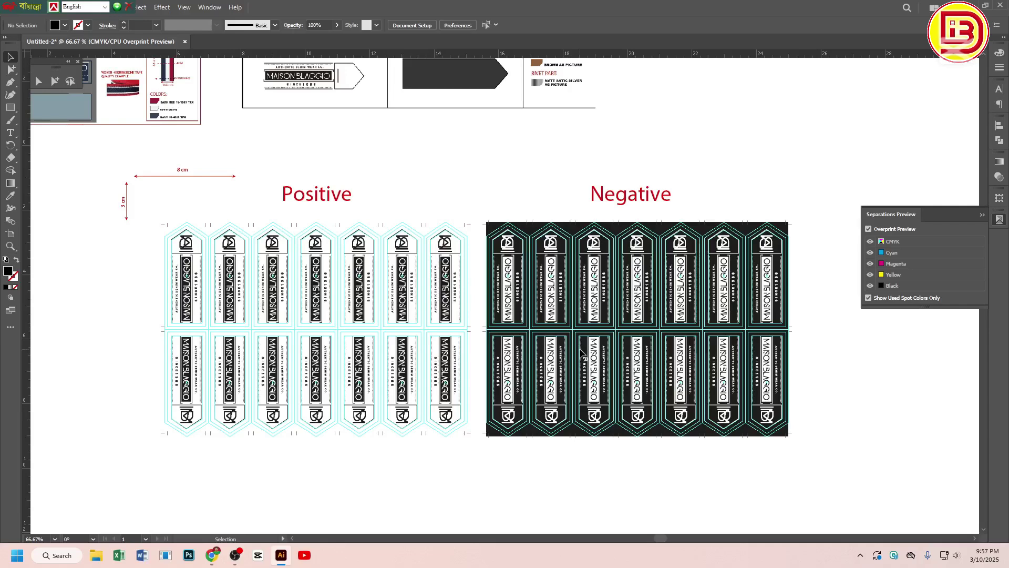
Select the Positive layout and the Negative layout in turn, and inspect the Negative layout's dimensions in the Transform settings
{"action": "left_click", "coordinate": [496, 293], "text": "alt"}
{"action": "left_click_drag", "start_coordinate": [441, 228], "coordinate": [504, 295]}
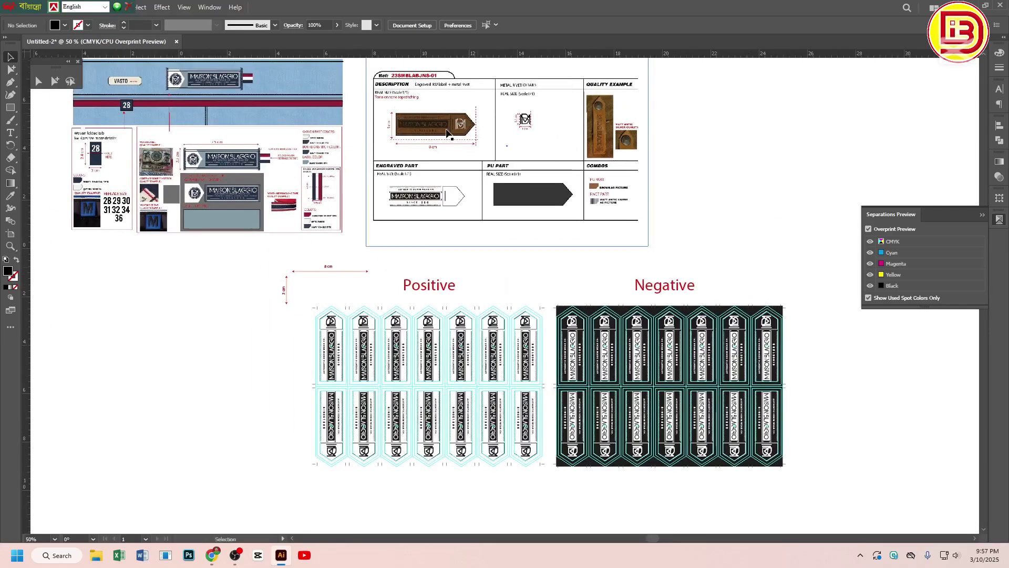
{"action": "left_click_drag", "start_coordinate": [430, 269], "coordinate": [448, 340]}
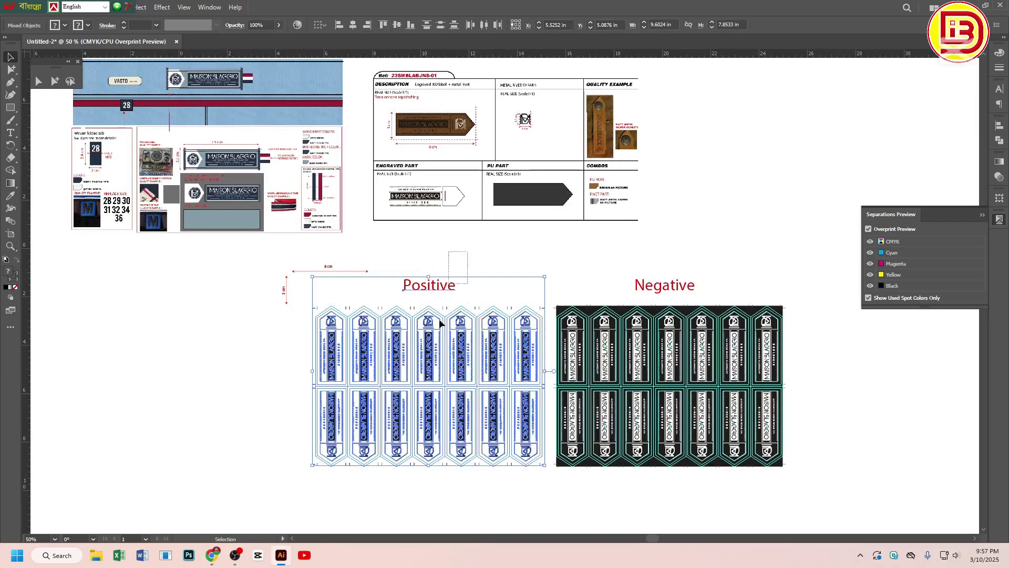
{"action": "left_click", "coordinate": [463, 270]}
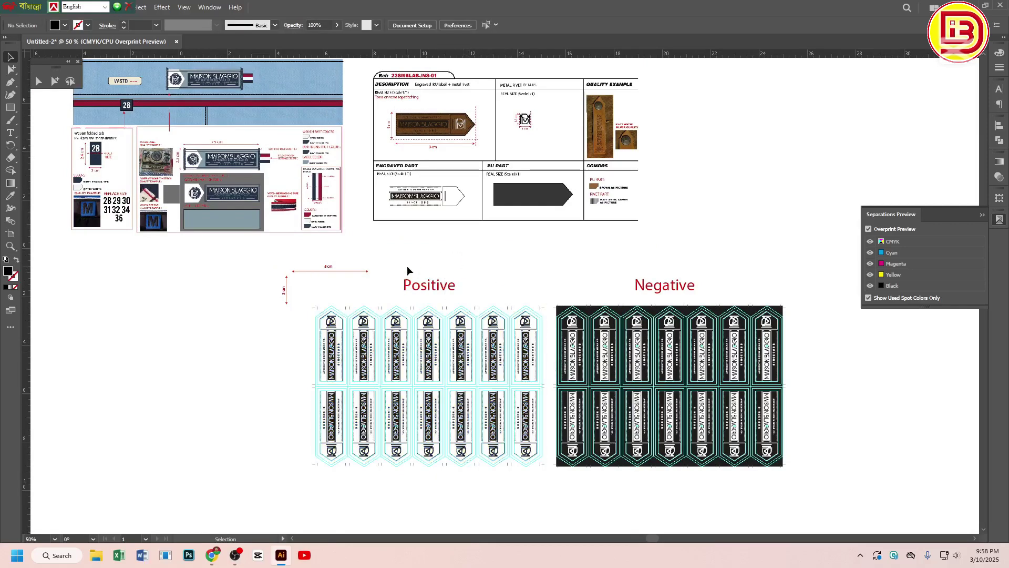
{"action": "left_click_drag", "start_coordinate": [308, 282], "coordinate": [574, 329]}
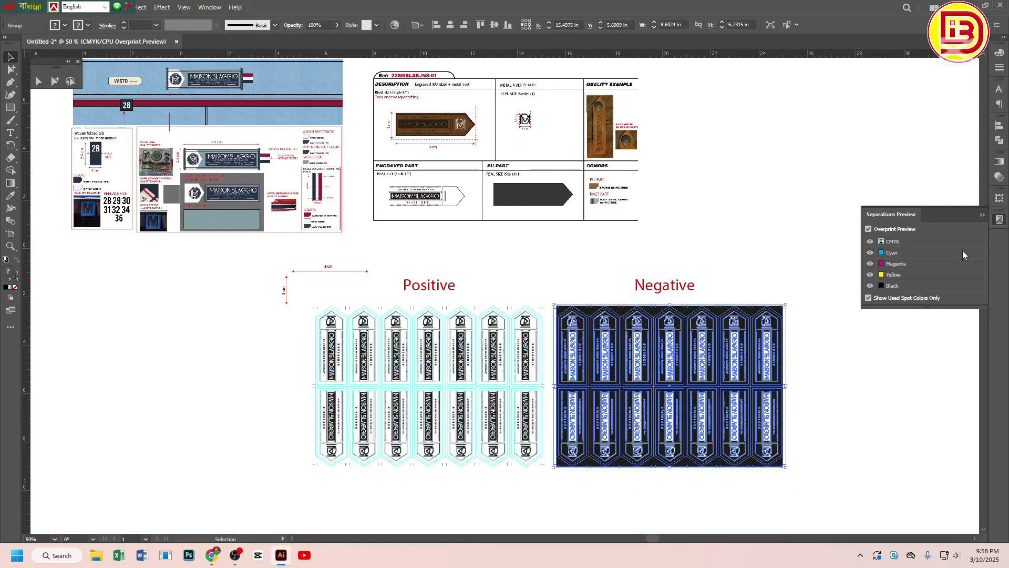
{"action": "left_click", "coordinate": [999, 200]}
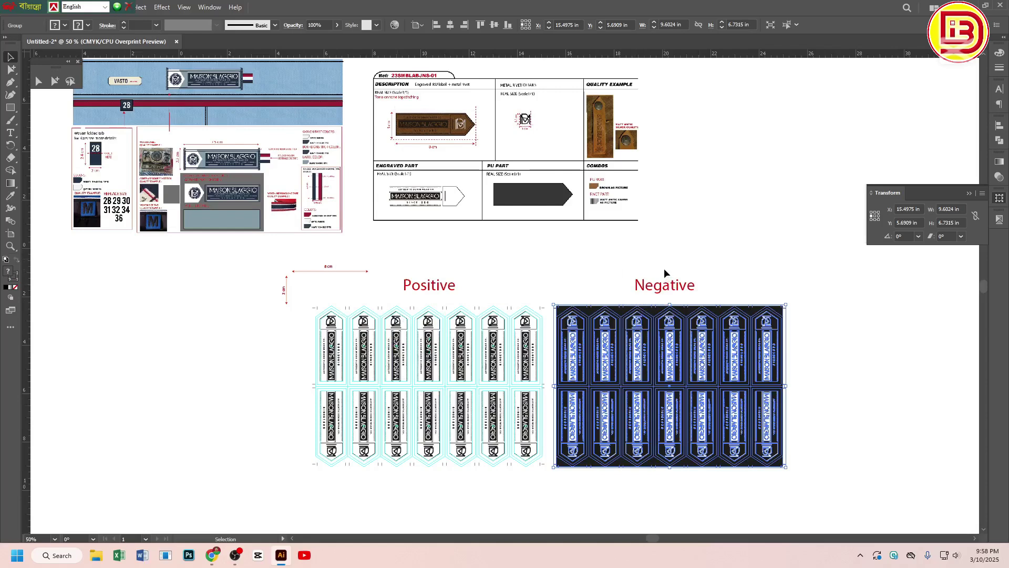
Compare the specification sheet's engraved, PU and rivet parts with the two layouts and clear the selection
{"action": "key", "text": "ctrl+space"}
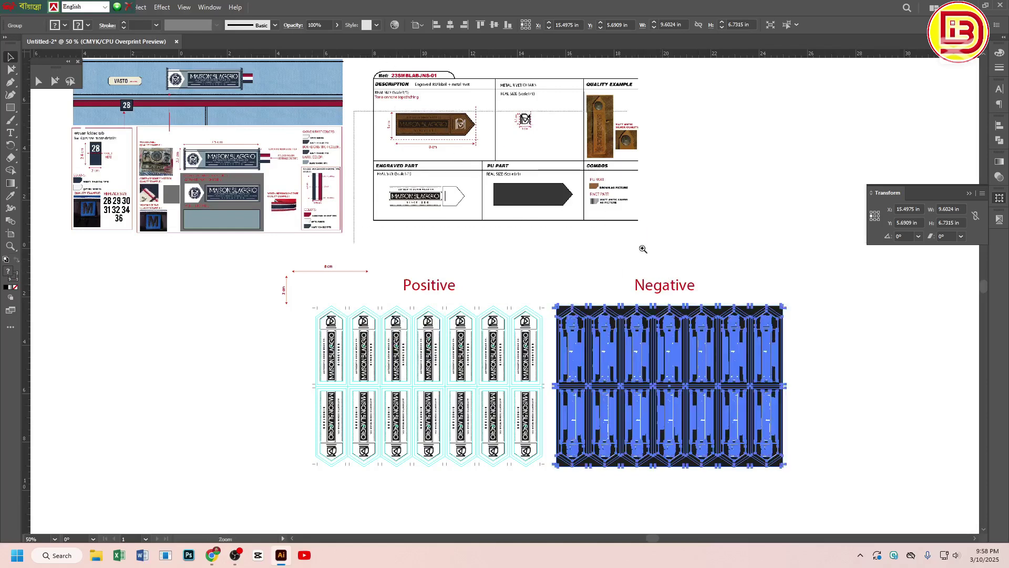
{"action": "left_click_drag", "start_coordinate": [643, 249], "coordinate": [647, 243]}
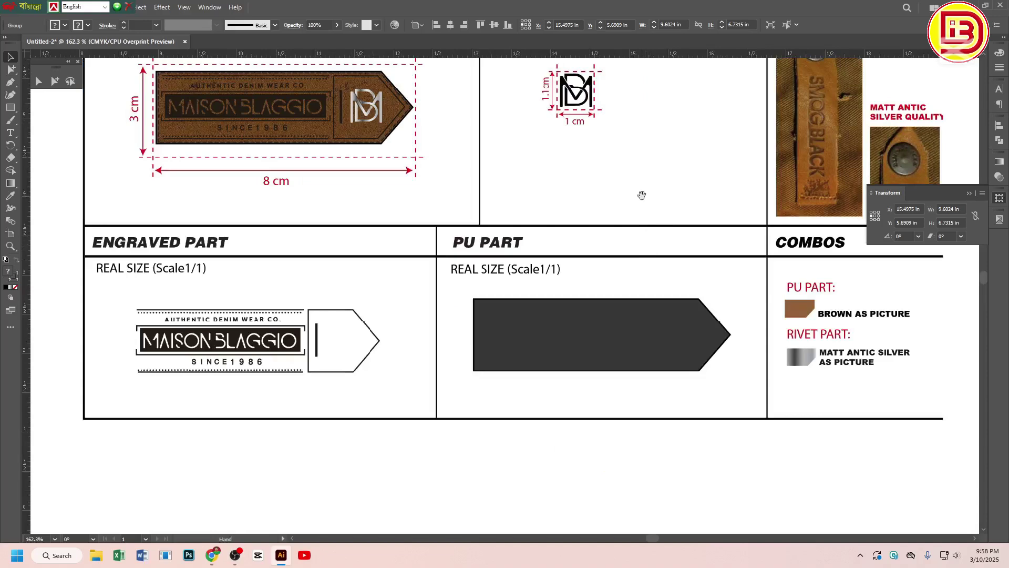
{"action": "left_click", "coordinate": [570, 261], "text": "alt"}
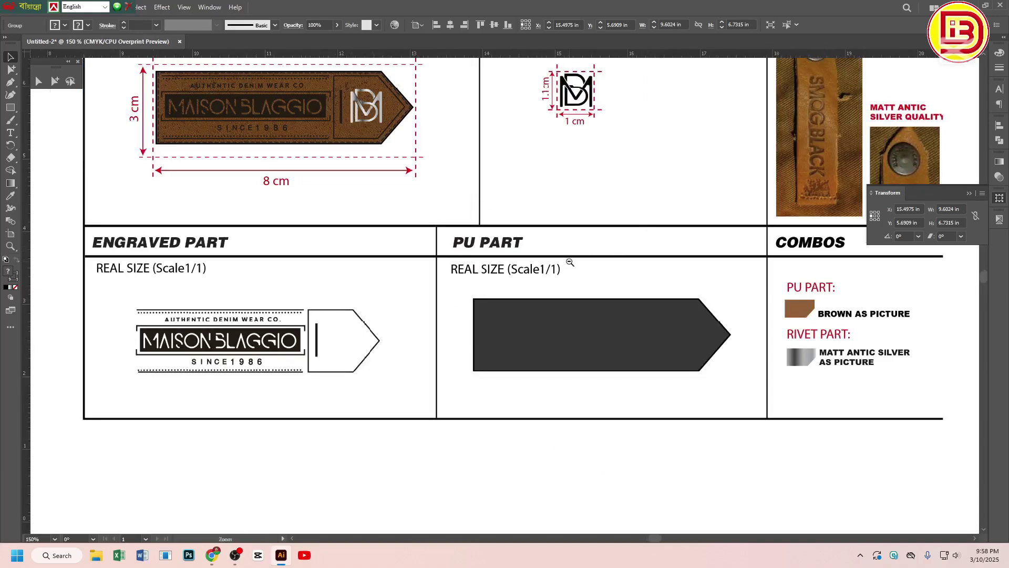
{"action": "left_click", "coordinate": [569, 261], "text": "alt"}
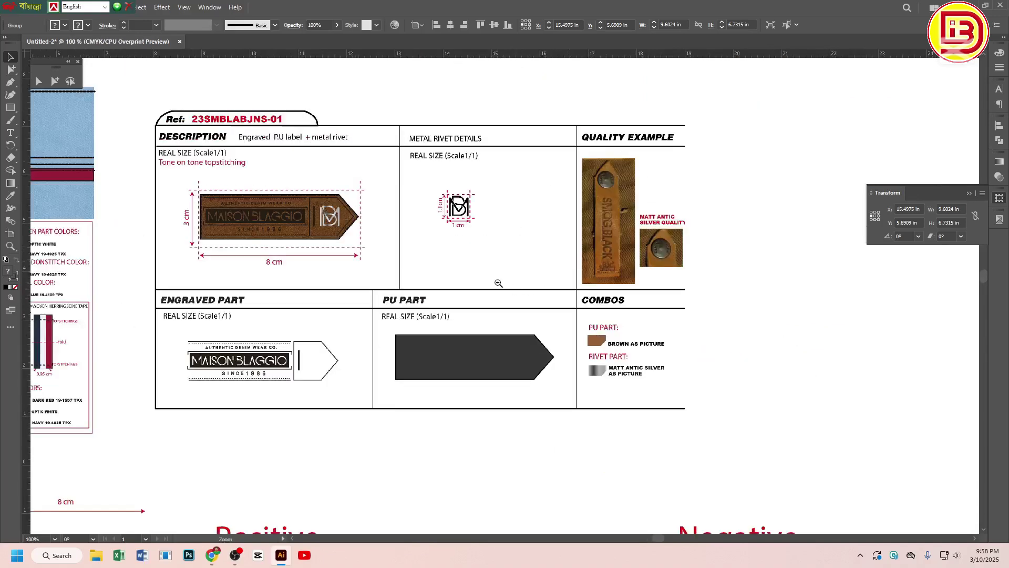
{"action": "left_click", "coordinate": [498, 283], "text": "alt"}
{"action": "scroll", "coordinate": [536, 293], "scroll_direction": "down", "scroll_amount": 8}
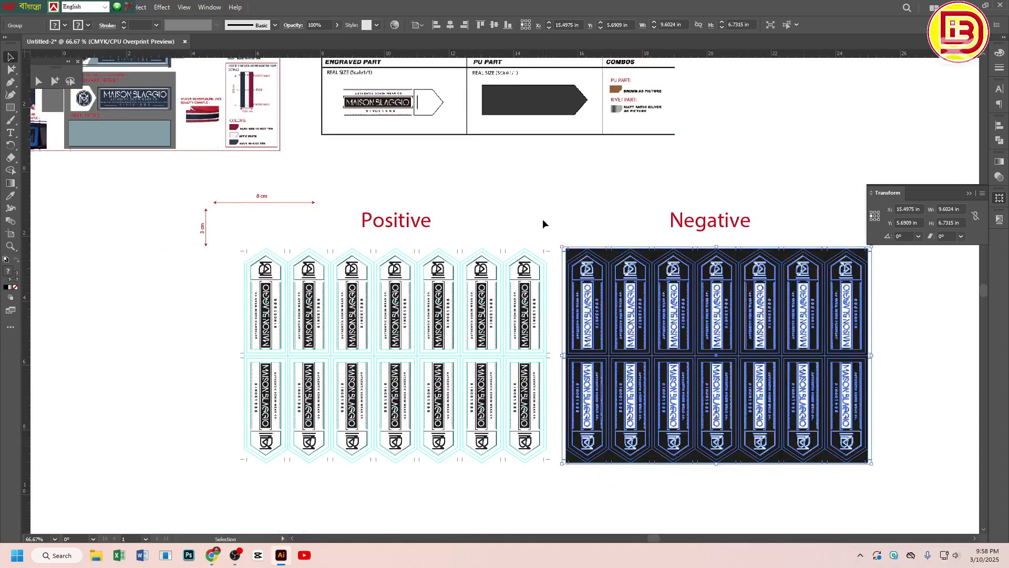
{"action": "left_click", "coordinate": [542, 219]}
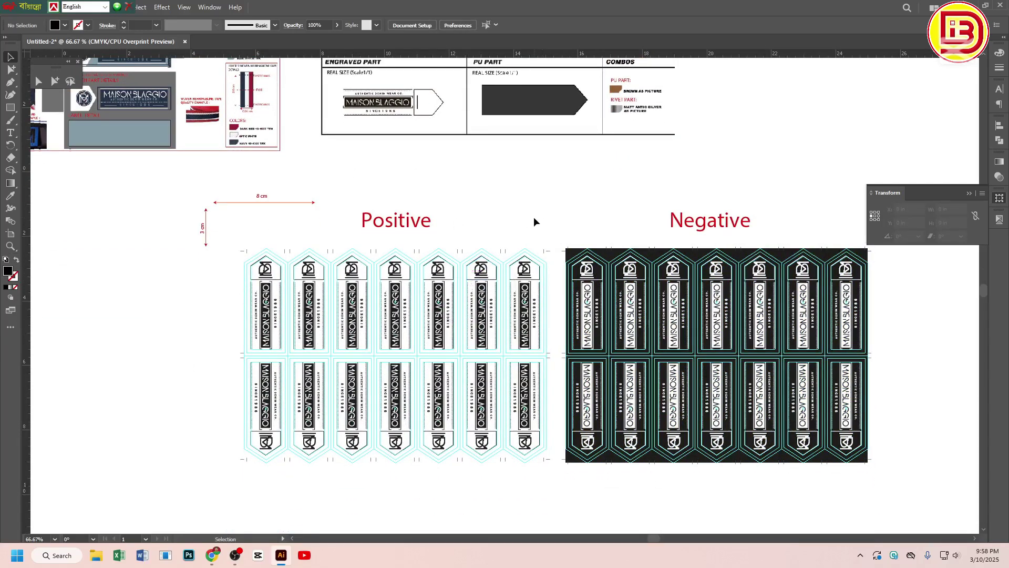
Reopen the separations preview and toggle the Black plate off and on to recheck both layouts
{"action": "left_click", "coordinate": [1000, 220]}
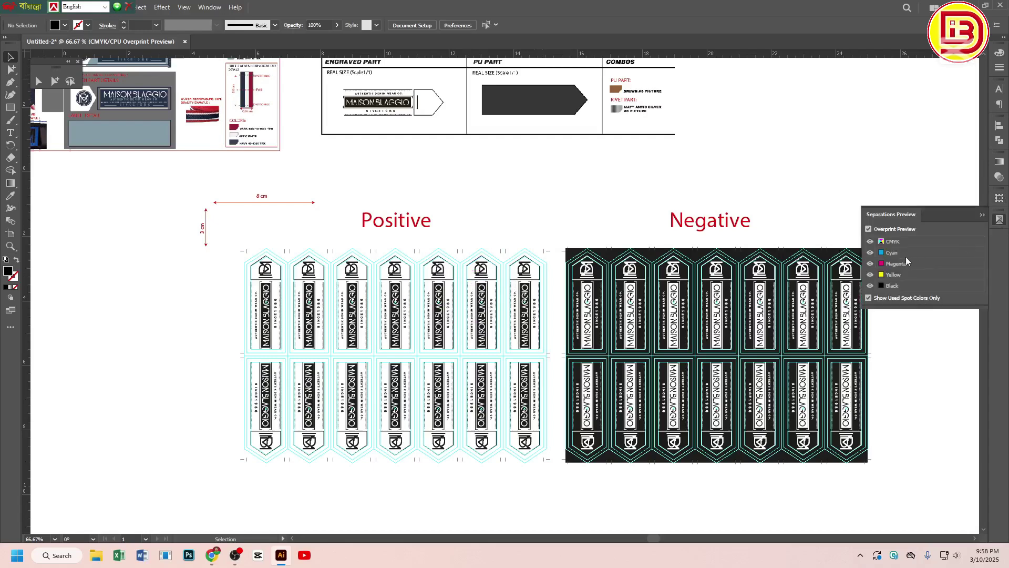
{"action": "left_click", "coordinate": [869, 285]}
{"action": "left_click", "coordinate": [869, 286]}
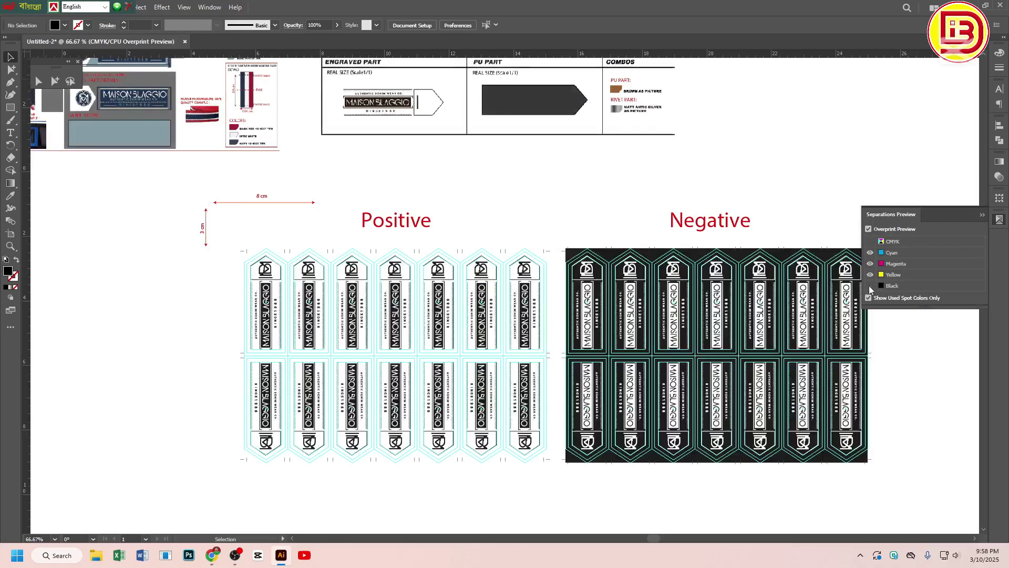
{"action": "left_click", "coordinate": [870, 286]}
{"action": "left_click", "coordinate": [869, 286]}
{"action": "left_click", "coordinate": [869, 285]}
{"action": "key", "text": "ctrl+minus"}
{"action": "key", "text": "ctrl+minus"}
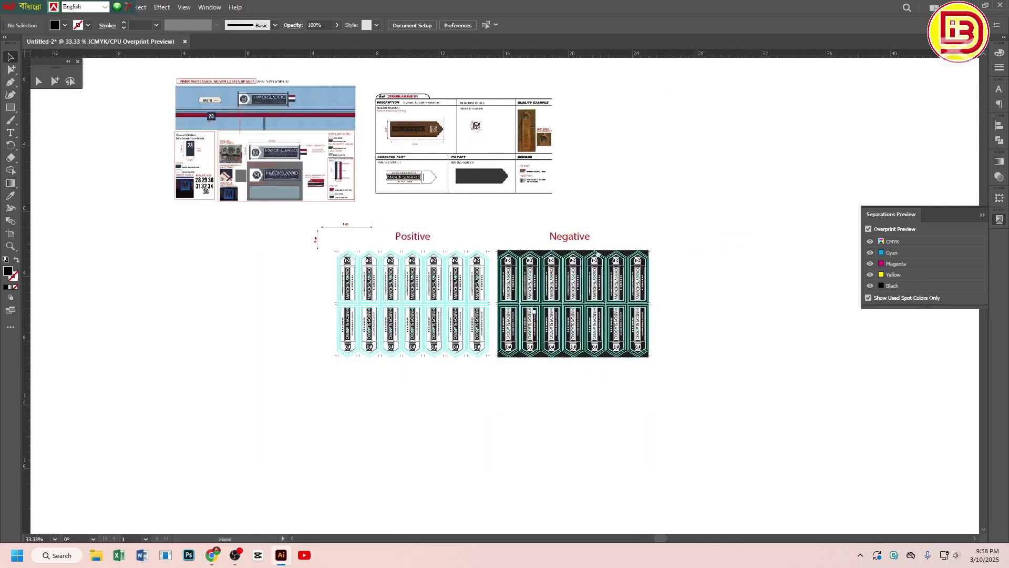
{"action": "left_click_drag", "start_coordinate": [597, 255], "coordinate": [595, 261]}
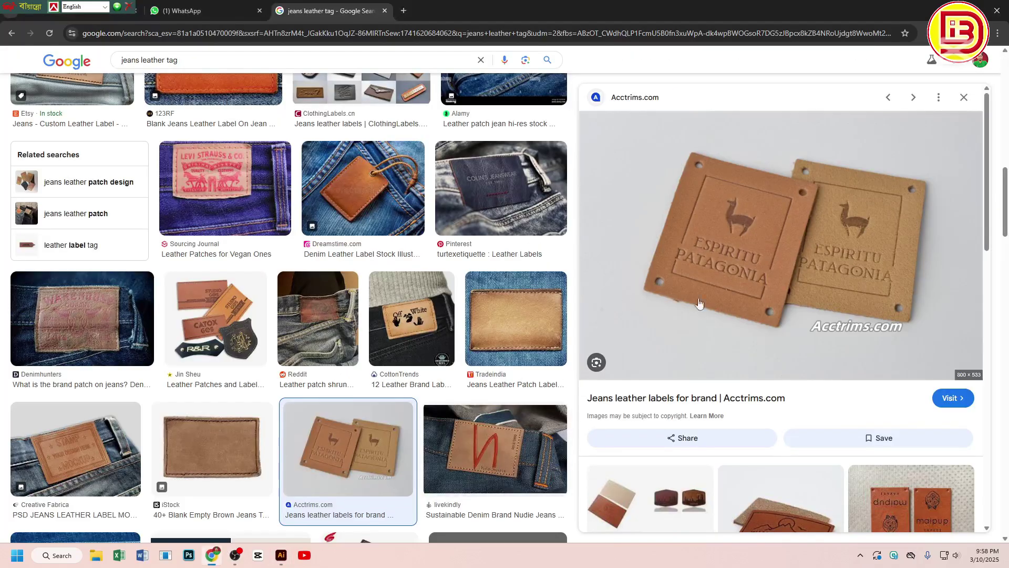
Switch to Chrome to browse the jeans leather tag image results for comparison, then return to Illustrator
{"action": "left_click", "coordinate": [212, 553]}
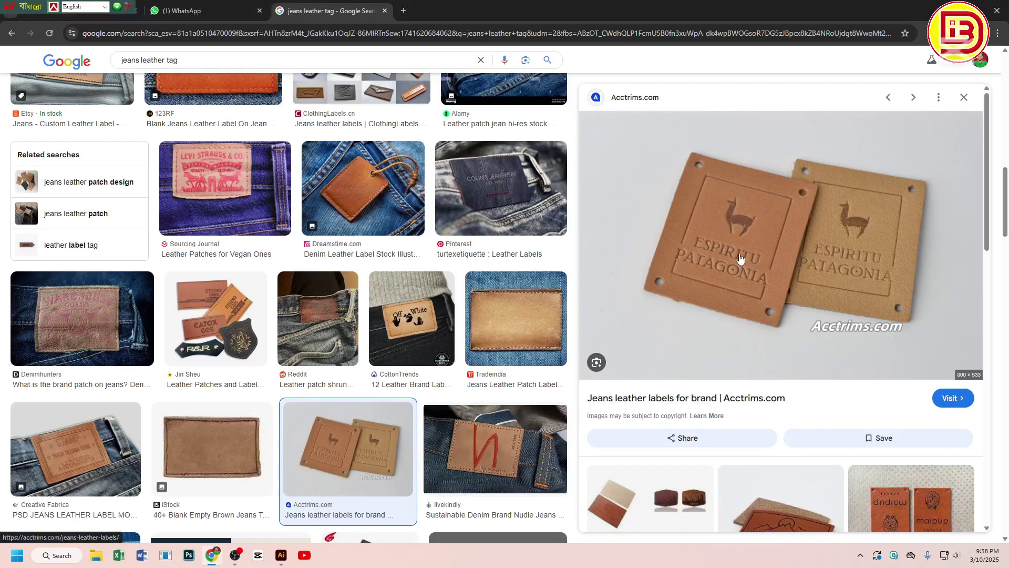
{"action": "scroll", "coordinate": [741, 257], "scroll_direction": "down", "scroll_amount": 3}
{"action": "scroll", "coordinate": [741, 260], "scroll_direction": "down", "scroll_amount": 4}
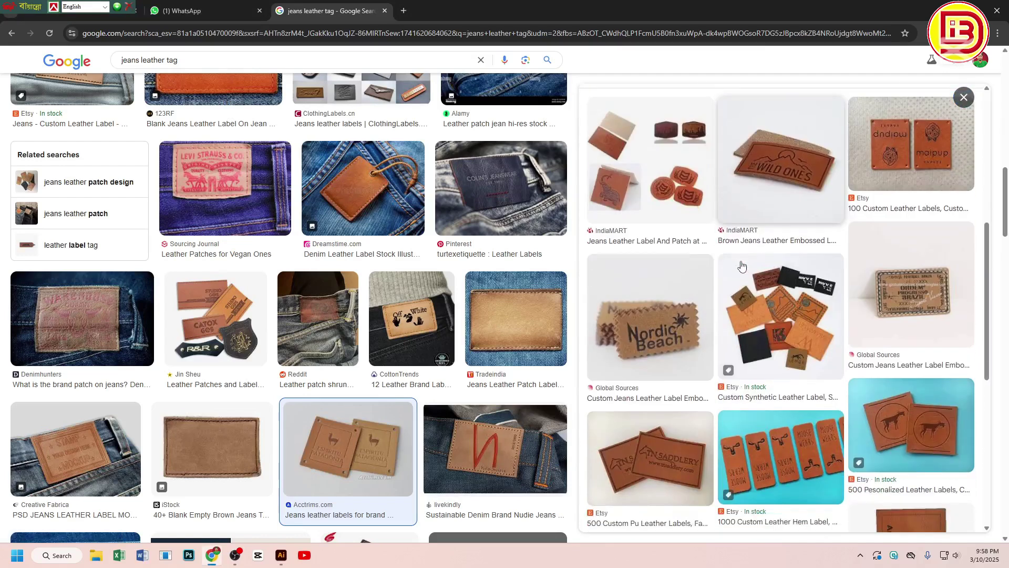
{"action": "left_click", "coordinate": [281, 555]}
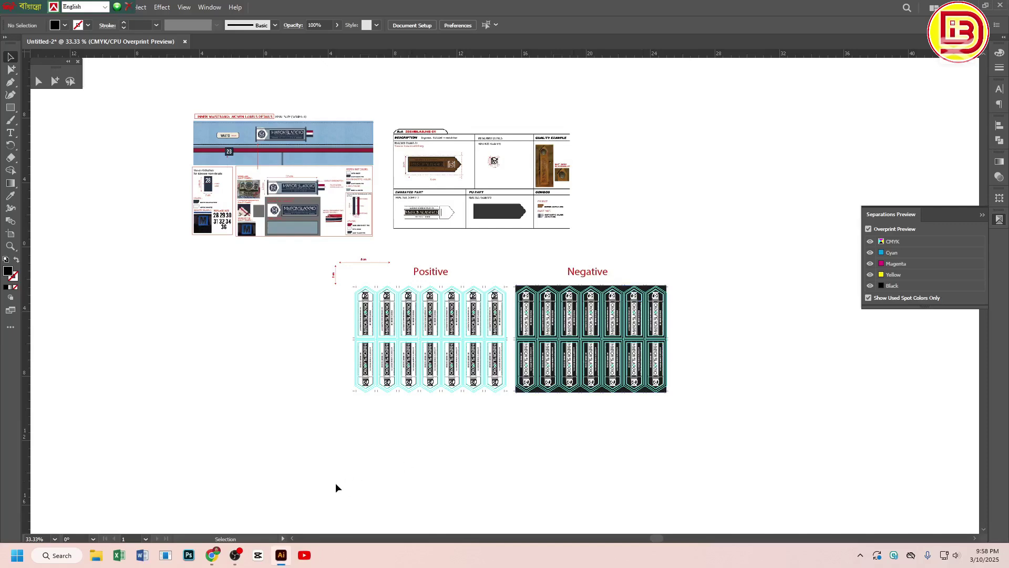
{"action": "left_click", "coordinate": [212, 555]}
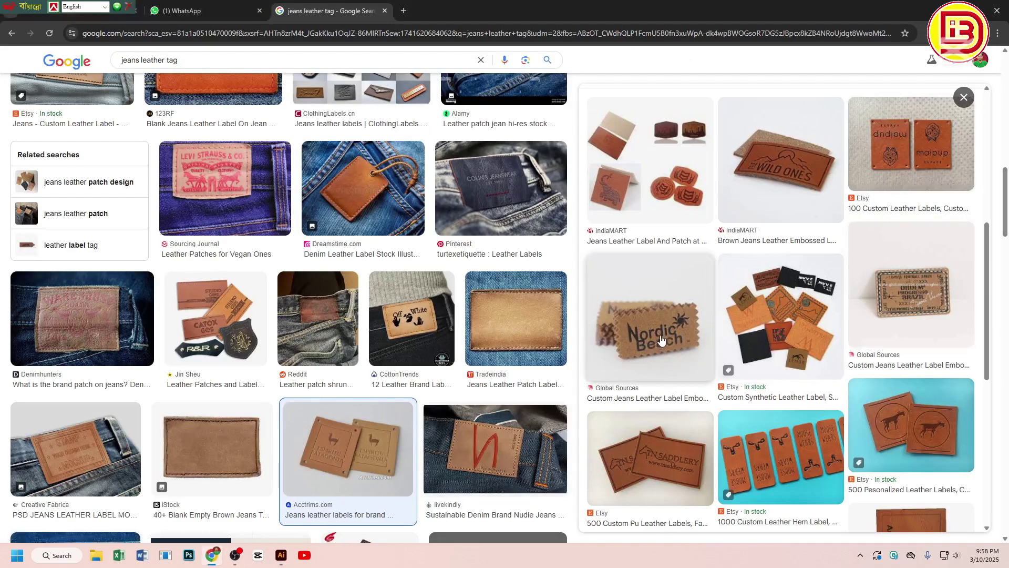
{"action": "left_click", "coordinate": [281, 555]}
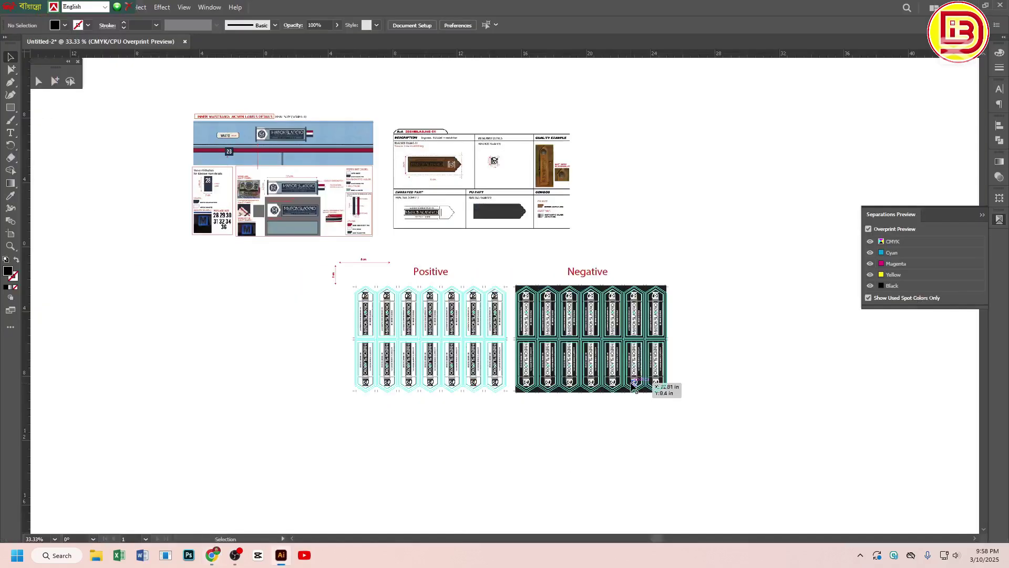
Inspect the leather label and matt antic silver rivet photos up close, then review both finished layouts
{"action": "key", "text": "ctrl+space"}
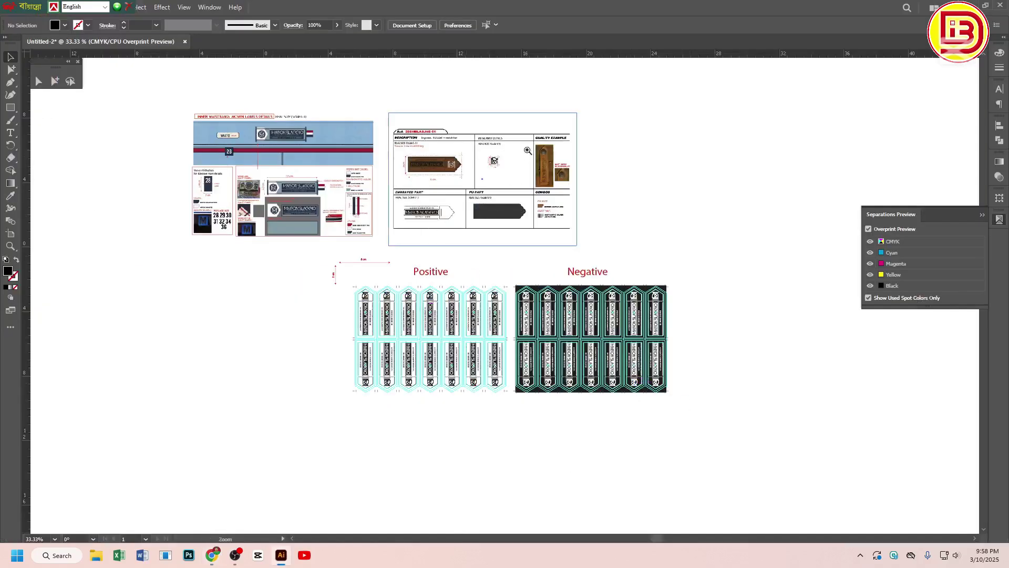
{"action": "left_click_drag", "start_coordinate": [526, 142], "coordinate": [567, 198]}
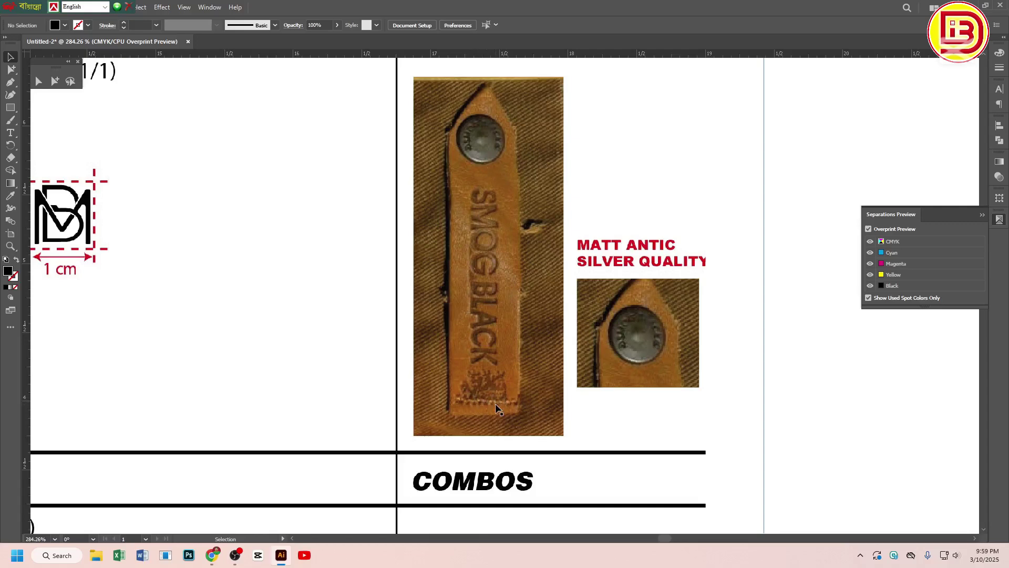
{"action": "left_click", "coordinate": [473, 375], "text": "ctrl+alt"}
{"action": "left_click", "coordinate": [474, 376], "text": "ctrl+alt"}
{"action": "left_click", "coordinate": [473, 376], "text": "ctrl+alt"}
{"action": "left_click", "coordinate": [474, 375], "text": "ctrl+alt"}
{"action": "left_click", "coordinate": [474, 375], "text": "ctrl+alt"}
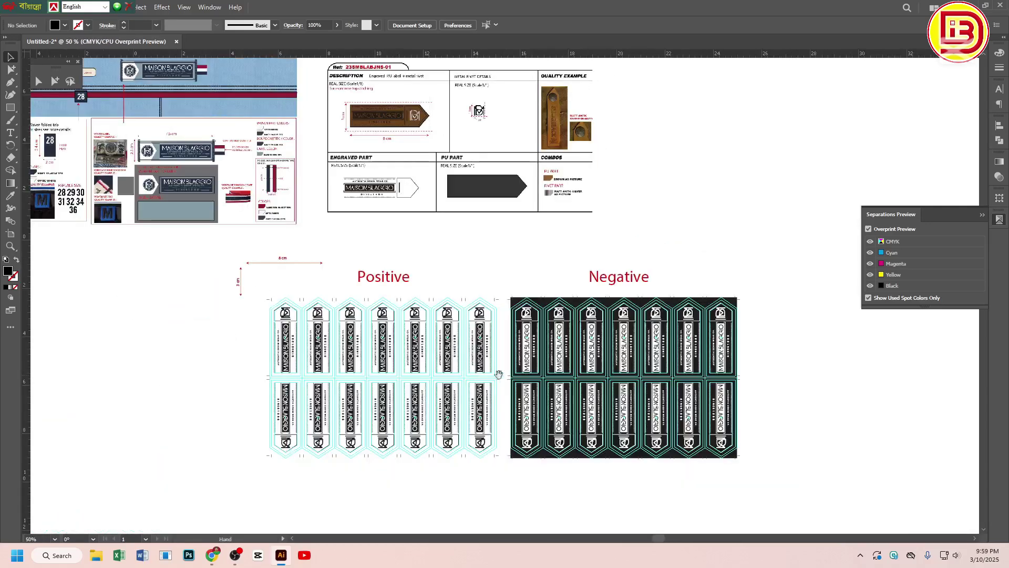
{"action": "left_click_drag", "start_coordinate": [498, 374], "coordinate": [516, 327]}
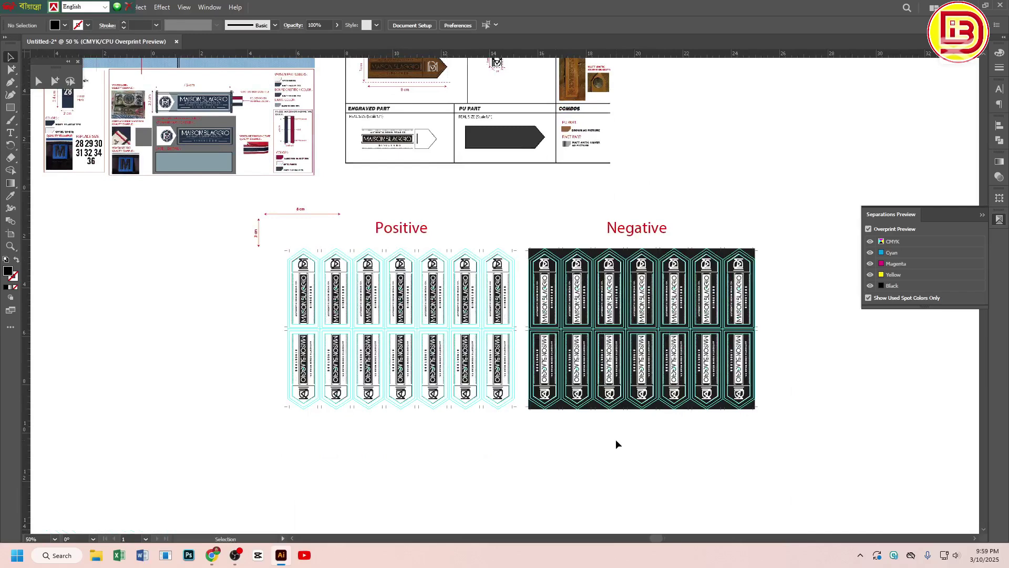